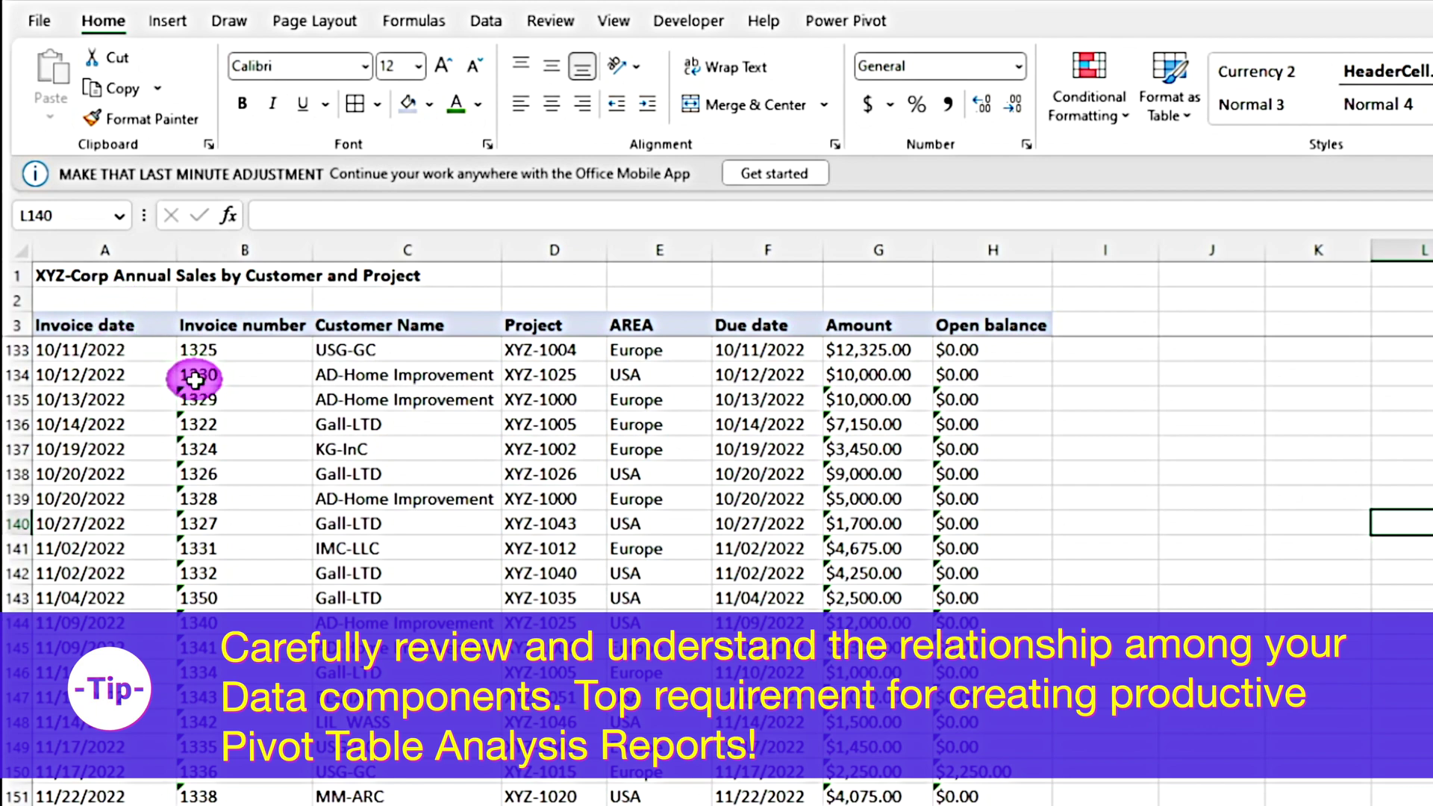
Look through the annual sales records from the first to the last row, examining how the data columns relate
{"action": "scroll", "coordinate": [357, 626], "scroll_direction": "down", "scroll_amount": 4}
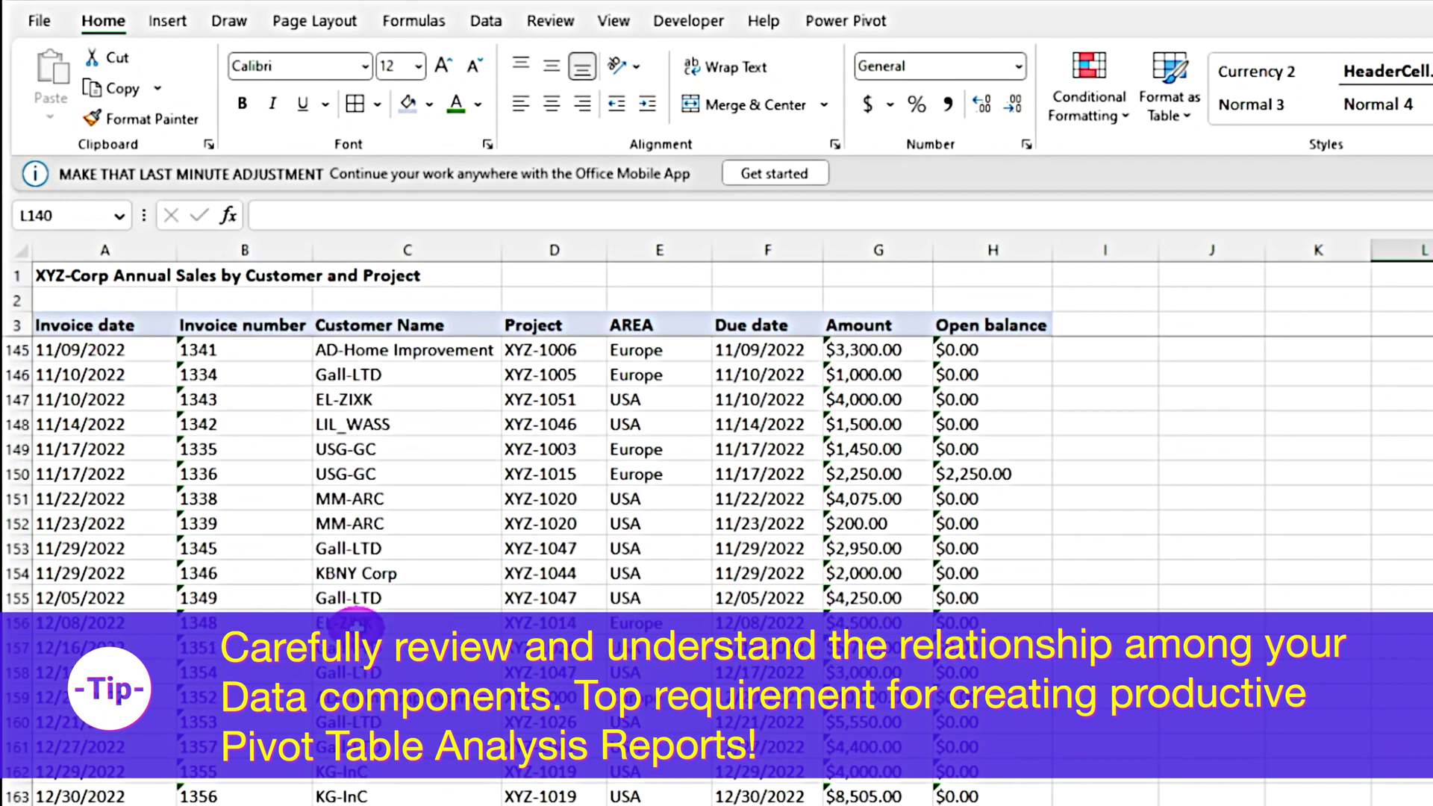
{"action": "scroll", "coordinate": [137, 763], "scroll_direction": "up", "scroll_amount": 15}
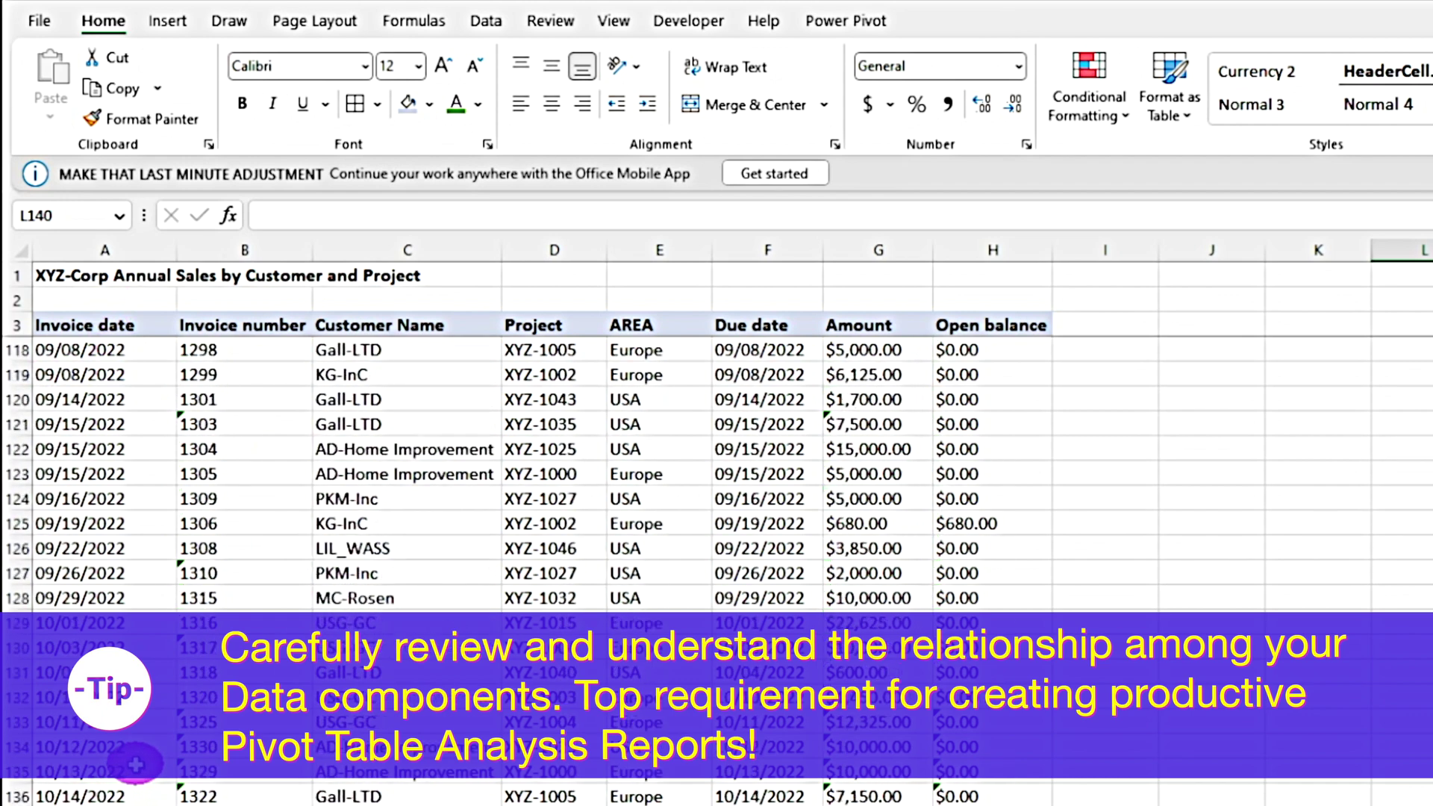
{"action": "scroll", "coordinate": [137, 763], "scroll_direction": "up", "scroll_amount": 19}
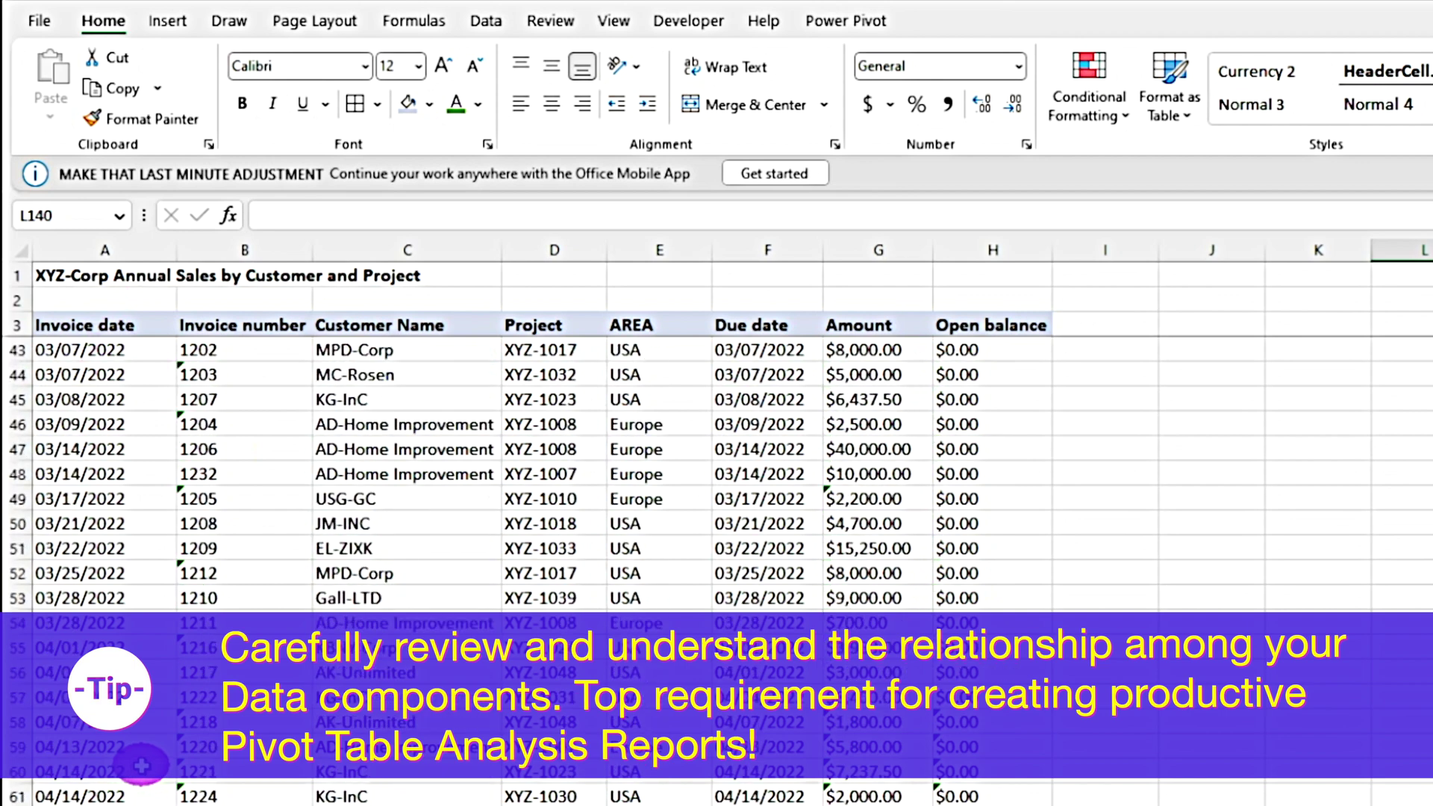
{"action": "scroll", "coordinate": [247, 777], "scroll_direction": "up", "scroll_amount": 13}
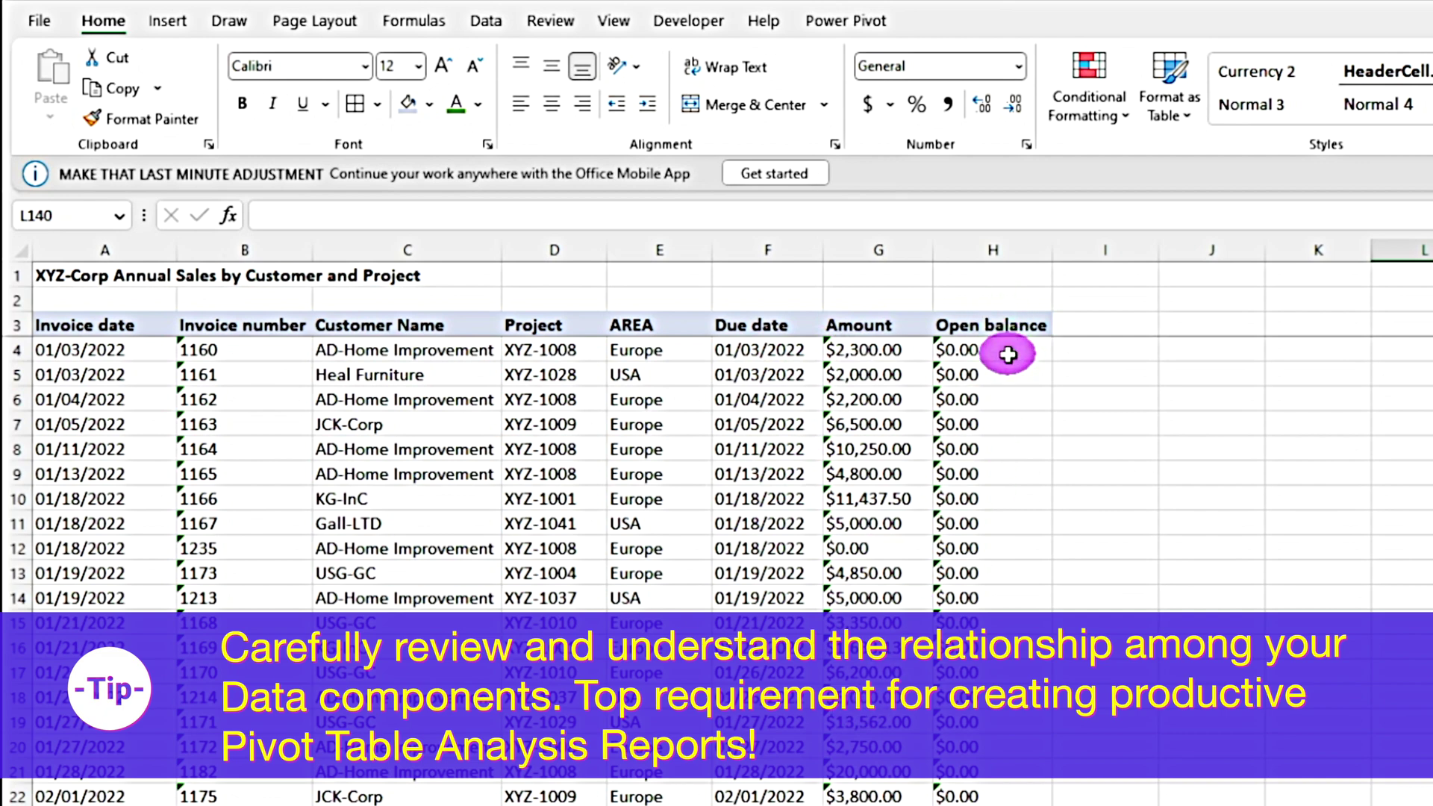
{"action": "left_click", "coordinate": [617, 672]}
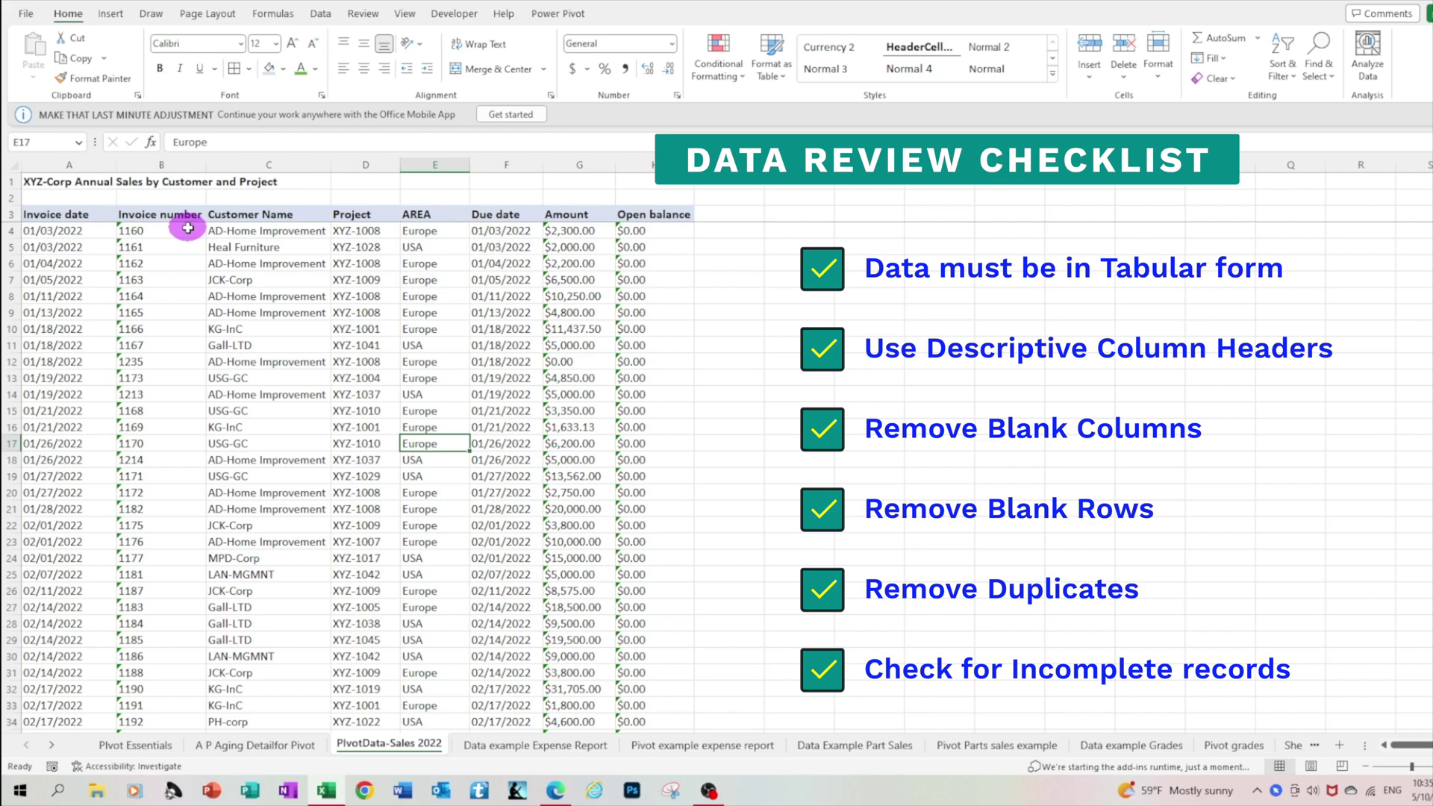
{"action": "left_click", "coordinate": [109, 300]}
{"action": "key", "text": "ctrl+a"}
{"action": "left_click", "coordinate": [109, 300]}
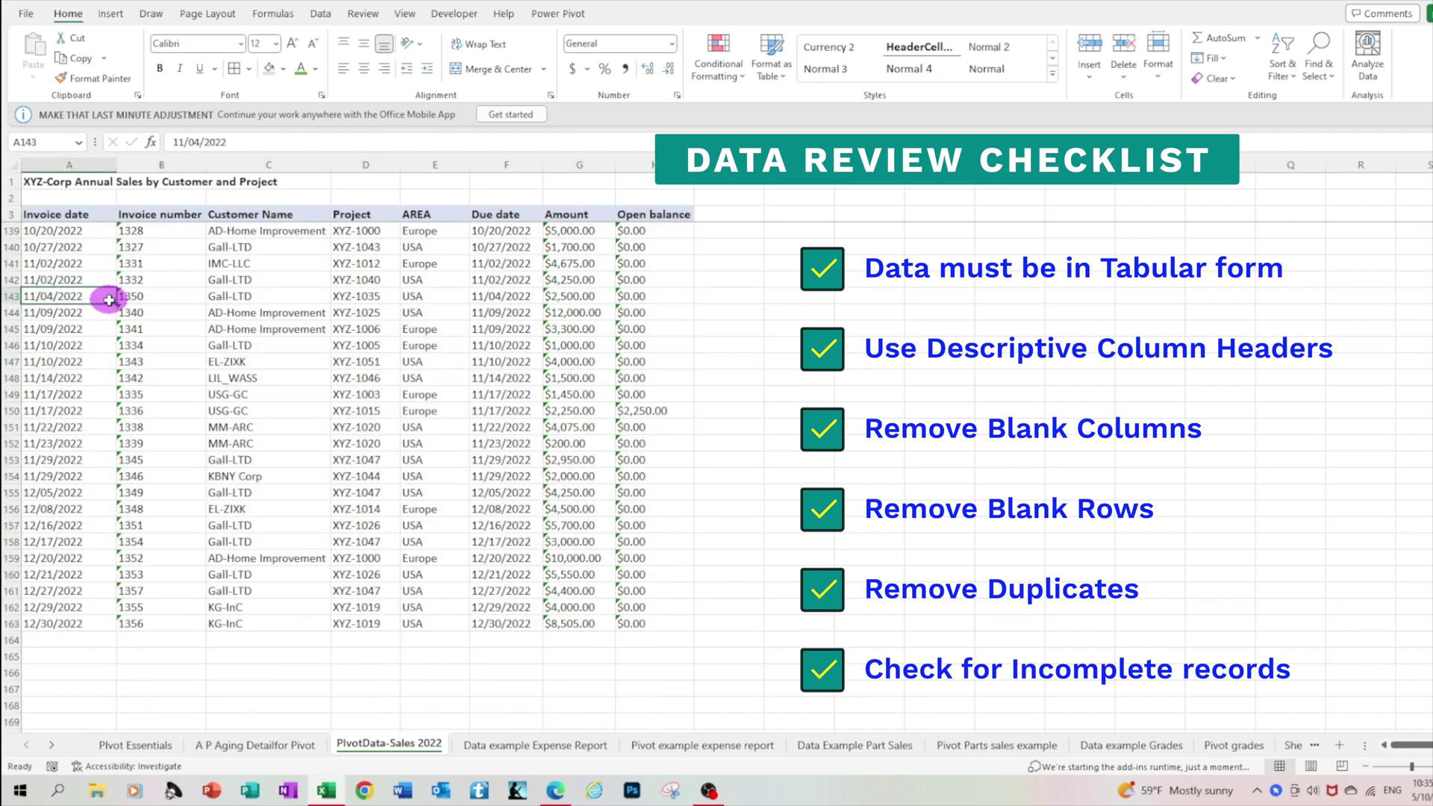
{"action": "scroll", "coordinate": [119, 373], "scroll_direction": "up", "scroll_amount": 19}
{"action": "scroll", "coordinate": [128, 371], "scroll_direction": "up", "scroll_amount": 20}
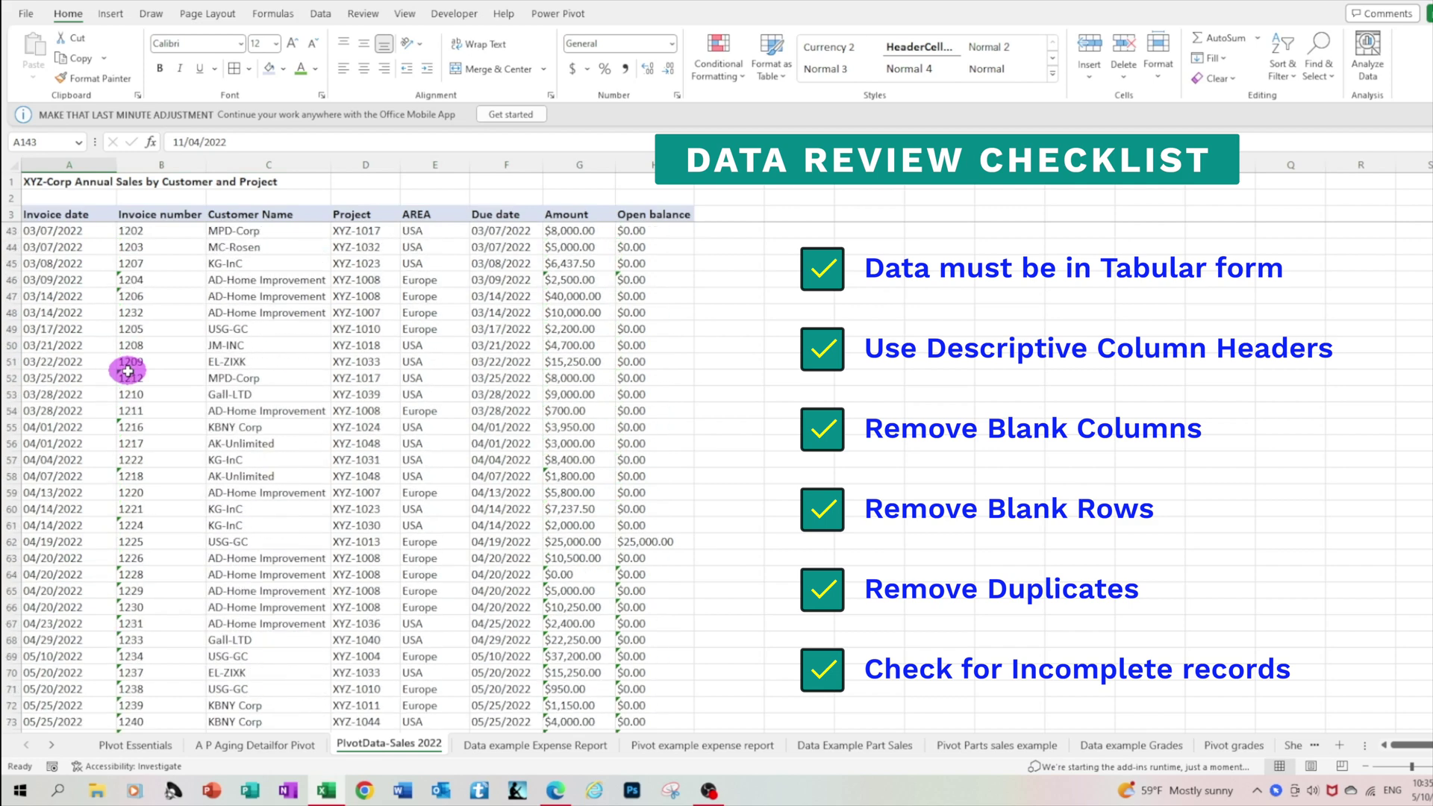
{"action": "left_click", "coordinate": [289, 378]}
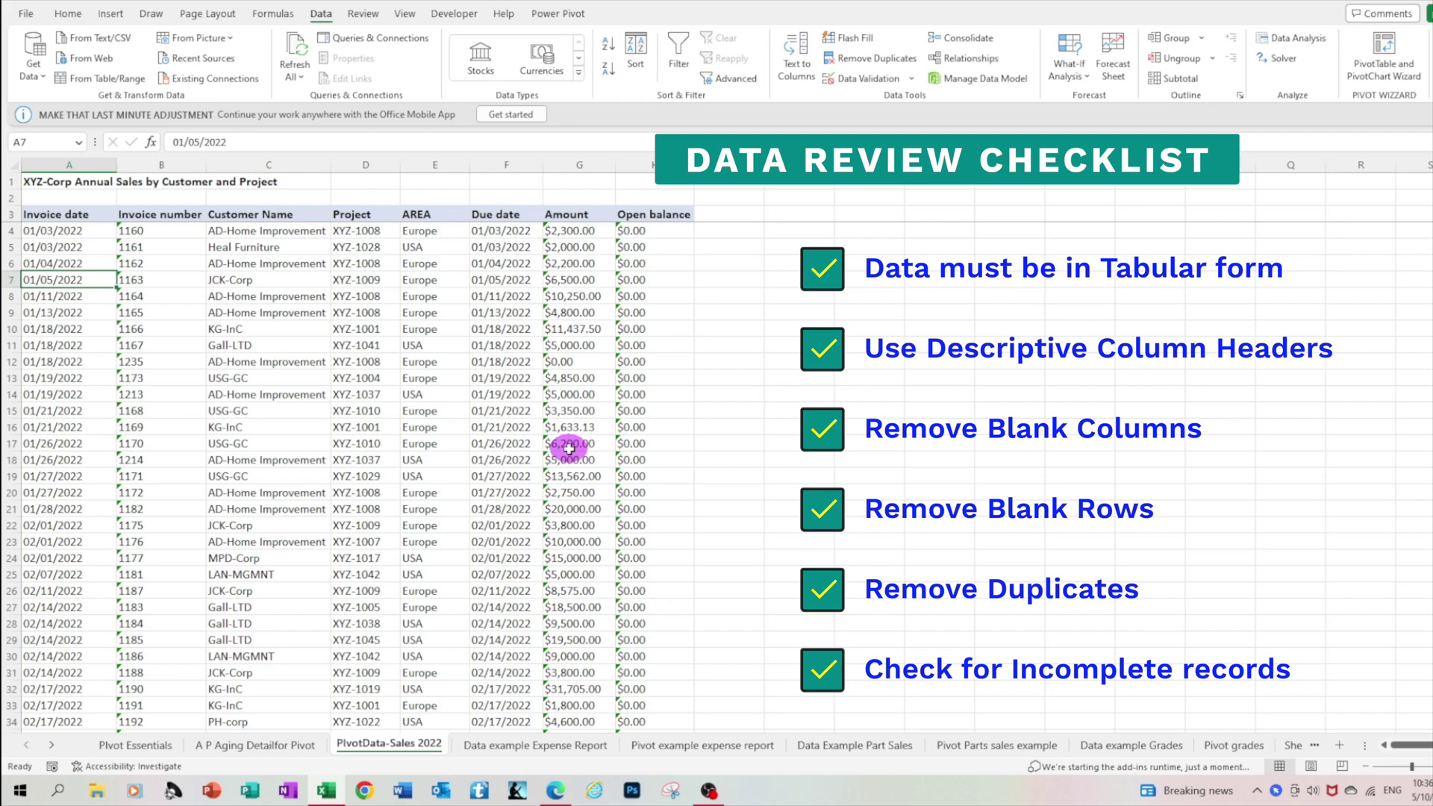
Examine the sales rows for blank rows, blank columns, duplicates and incomplete records
{"action": "scroll", "coordinate": [332, 403], "scroll_direction": "down", "scroll_amount": 4}
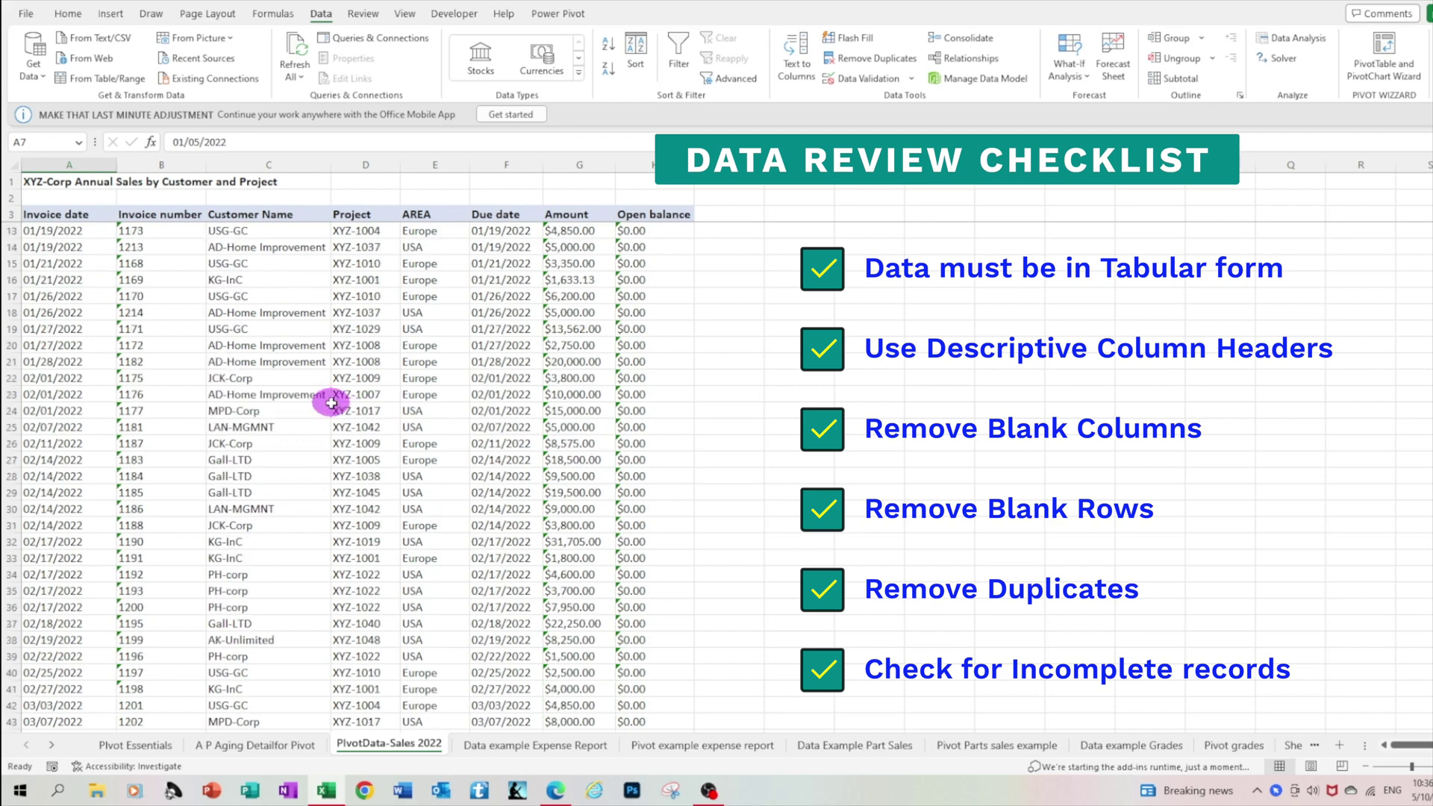
{"action": "scroll", "coordinate": [332, 403], "scroll_direction": "down", "scroll_amount": 16}
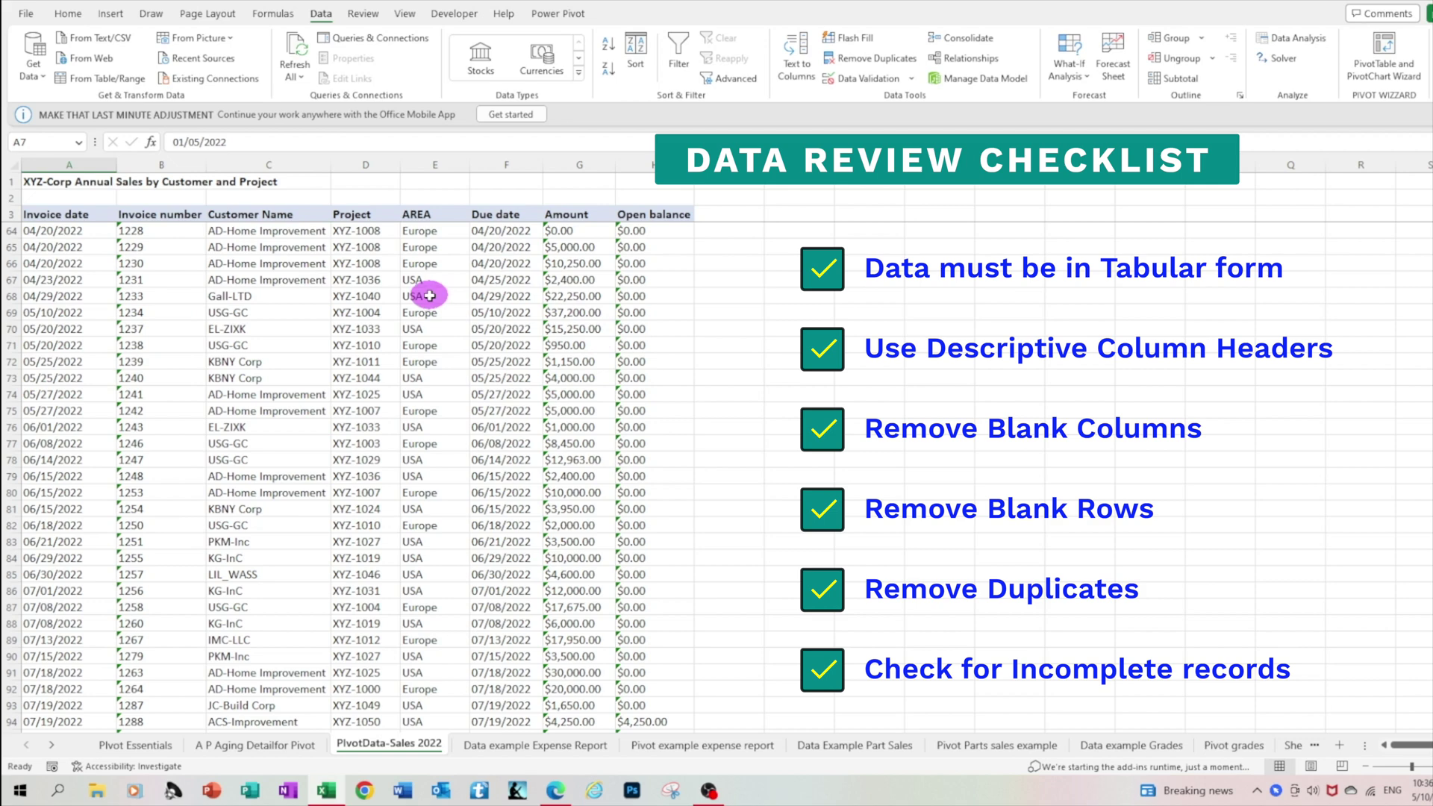
{"action": "scroll", "coordinate": [431, 290], "scroll_direction": "down", "scroll_amount": 3}
{"action": "scroll", "coordinate": [432, 290], "scroll_direction": "down", "scroll_amount": 7}
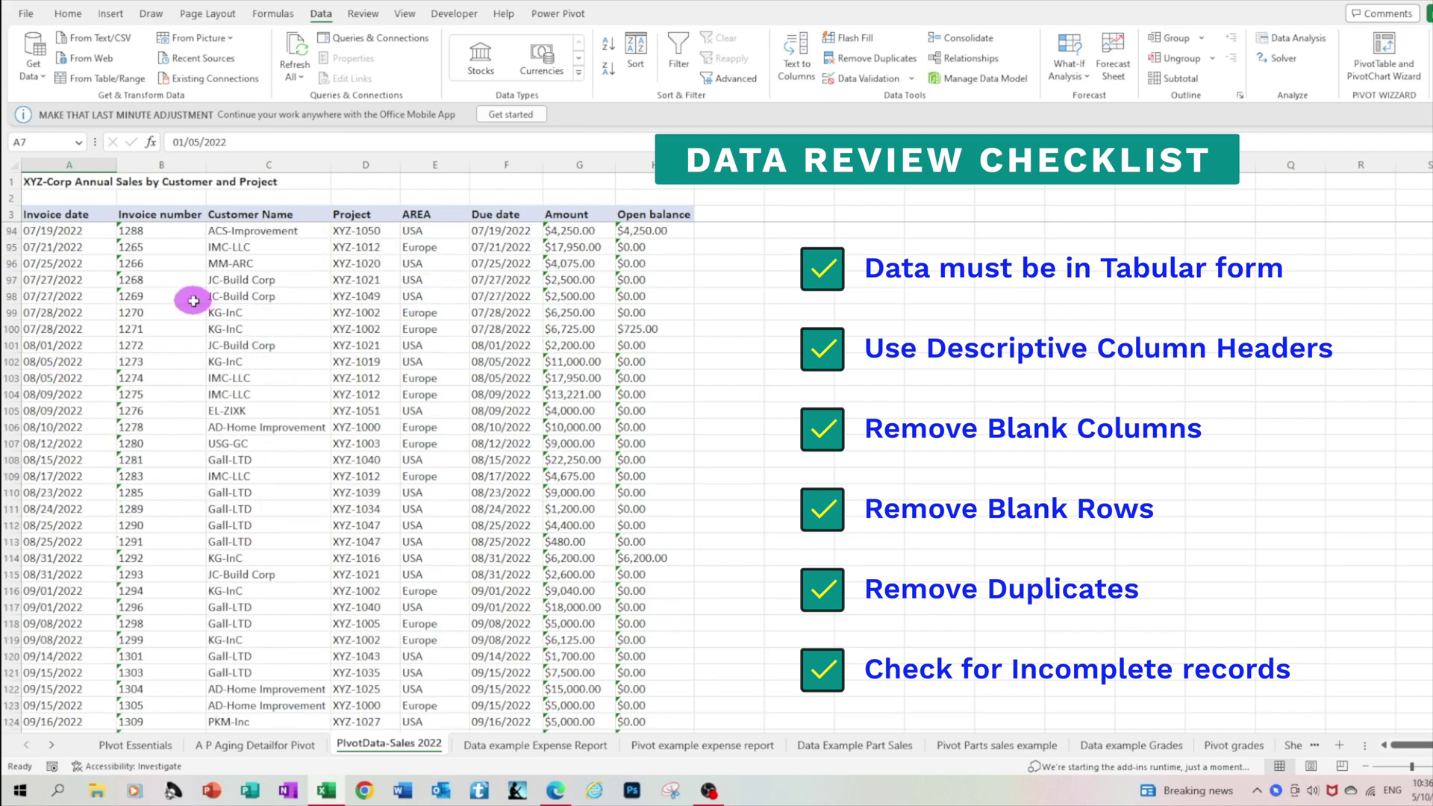
{"action": "scroll", "coordinate": [465, 346], "scroll_direction": "up", "scroll_amount": 7}
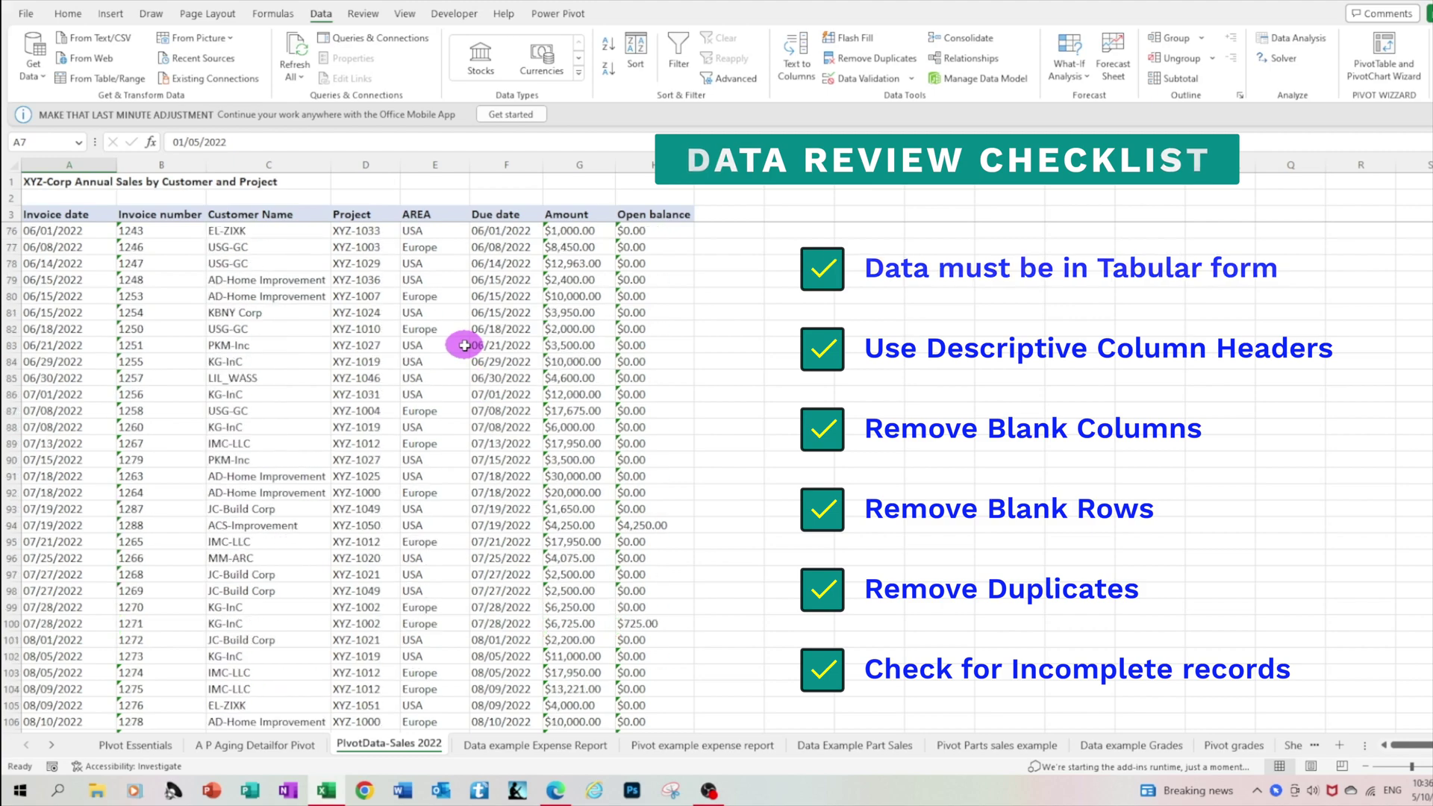
{"action": "scroll", "coordinate": [465, 345], "scroll_direction": "up", "scroll_amount": 14}
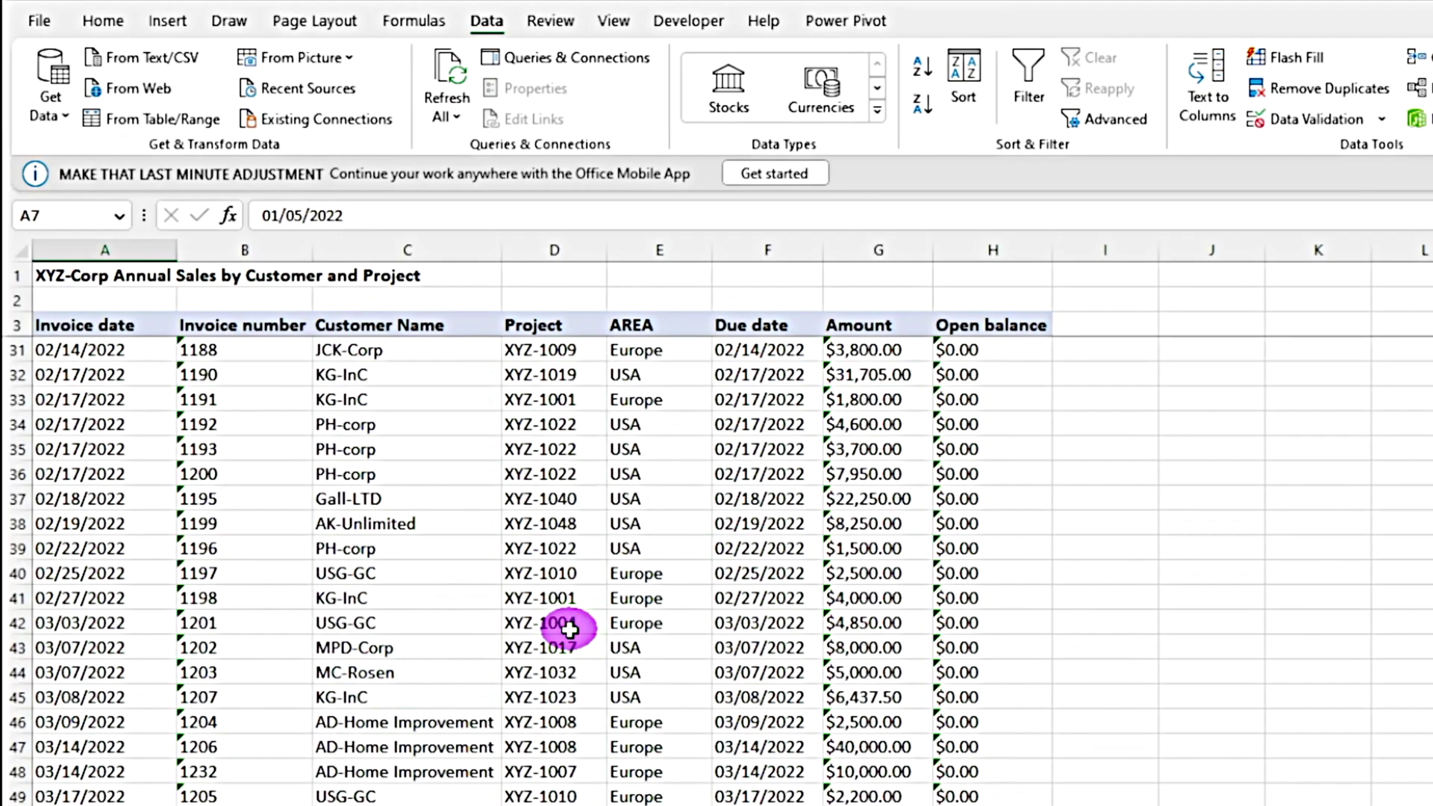
{"action": "scroll", "coordinate": [569, 630], "scroll_direction": "up", "scroll_amount": 4}
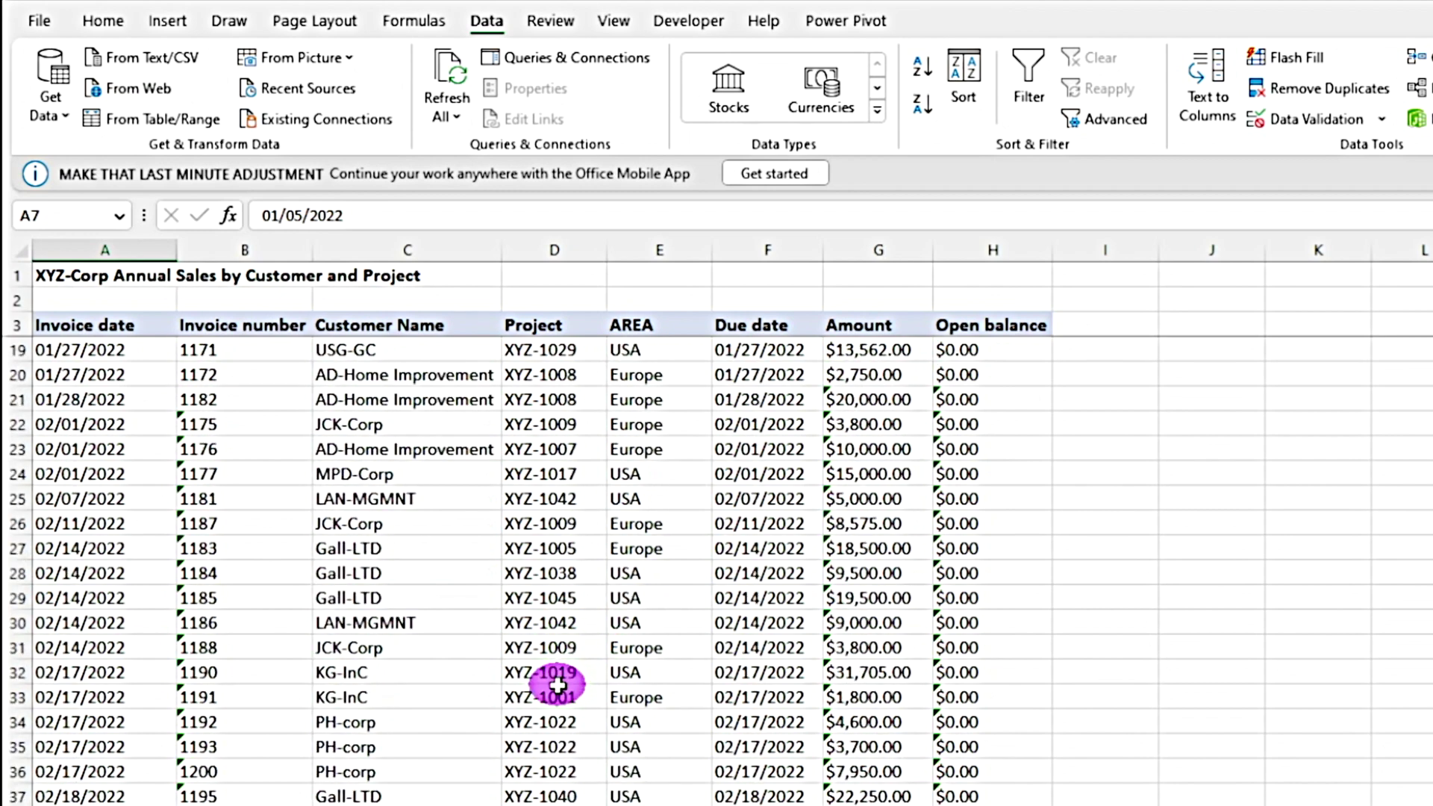
{"action": "scroll", "coordinate": [567, 681], "scroll_direction": "up", "scroll_amount": 5}
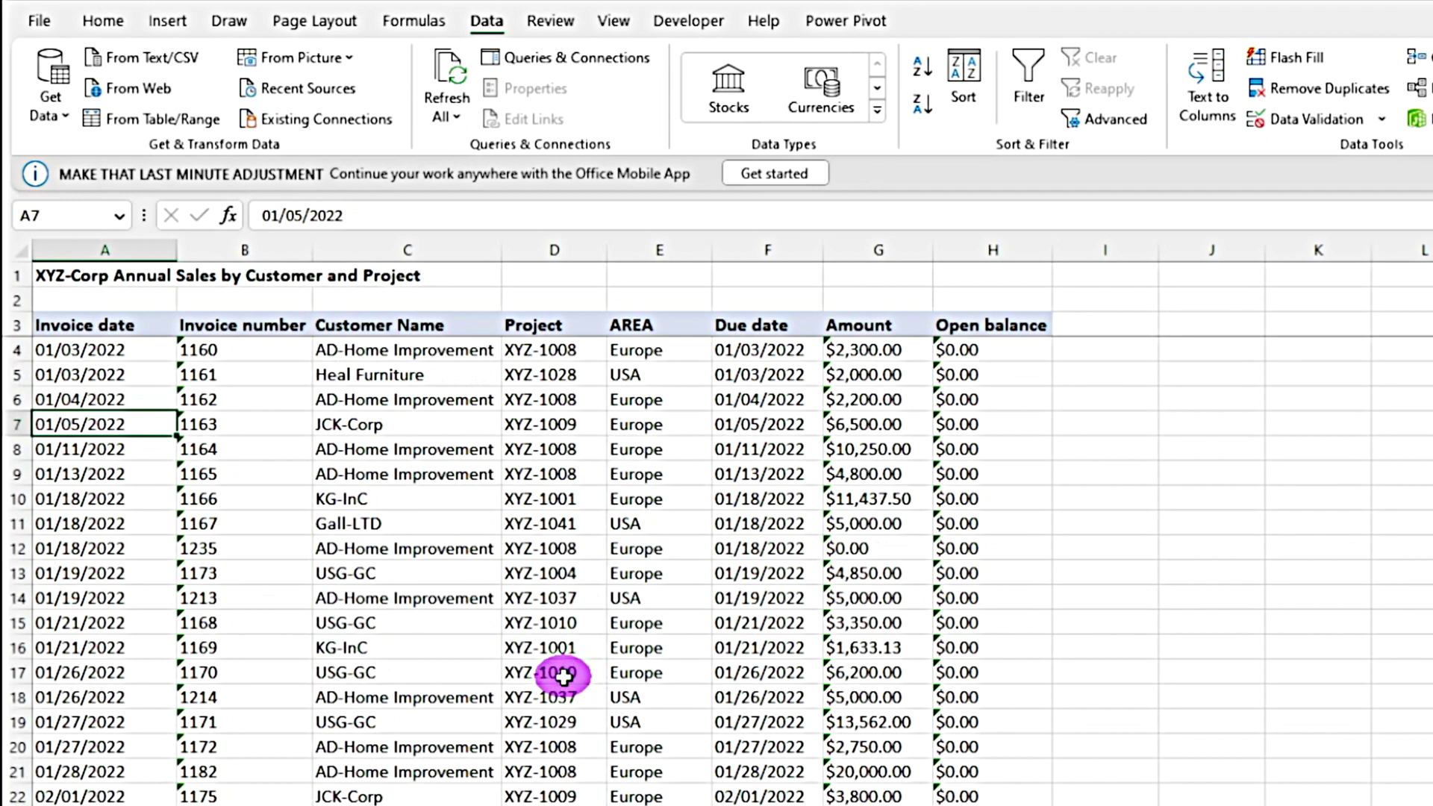
Check the number format of several Invoice date and Amount cells in the sales data
{"action": "left_click", "coordinate": [88, 368]}
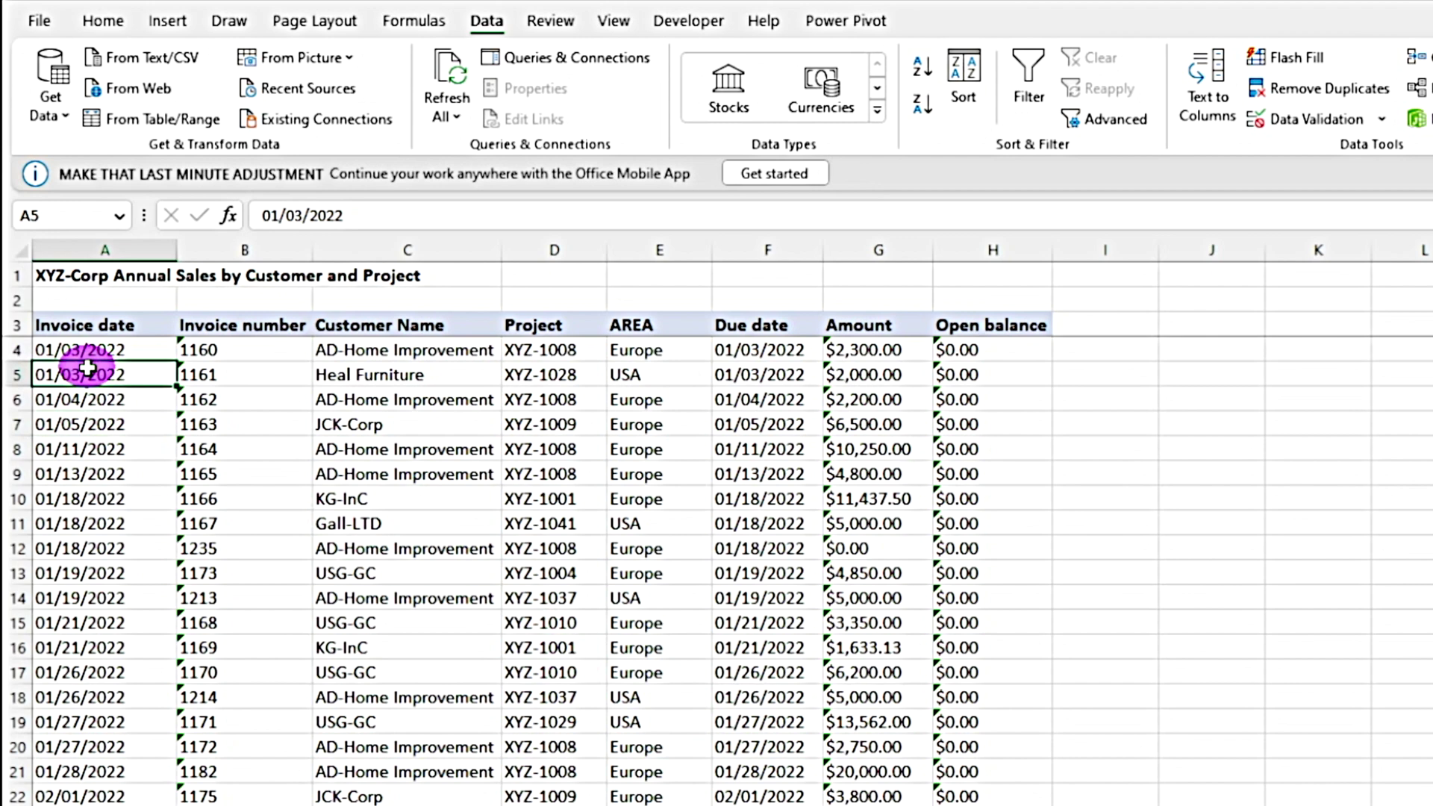
{"action": "left_click", "coordinate": [102, 20]}
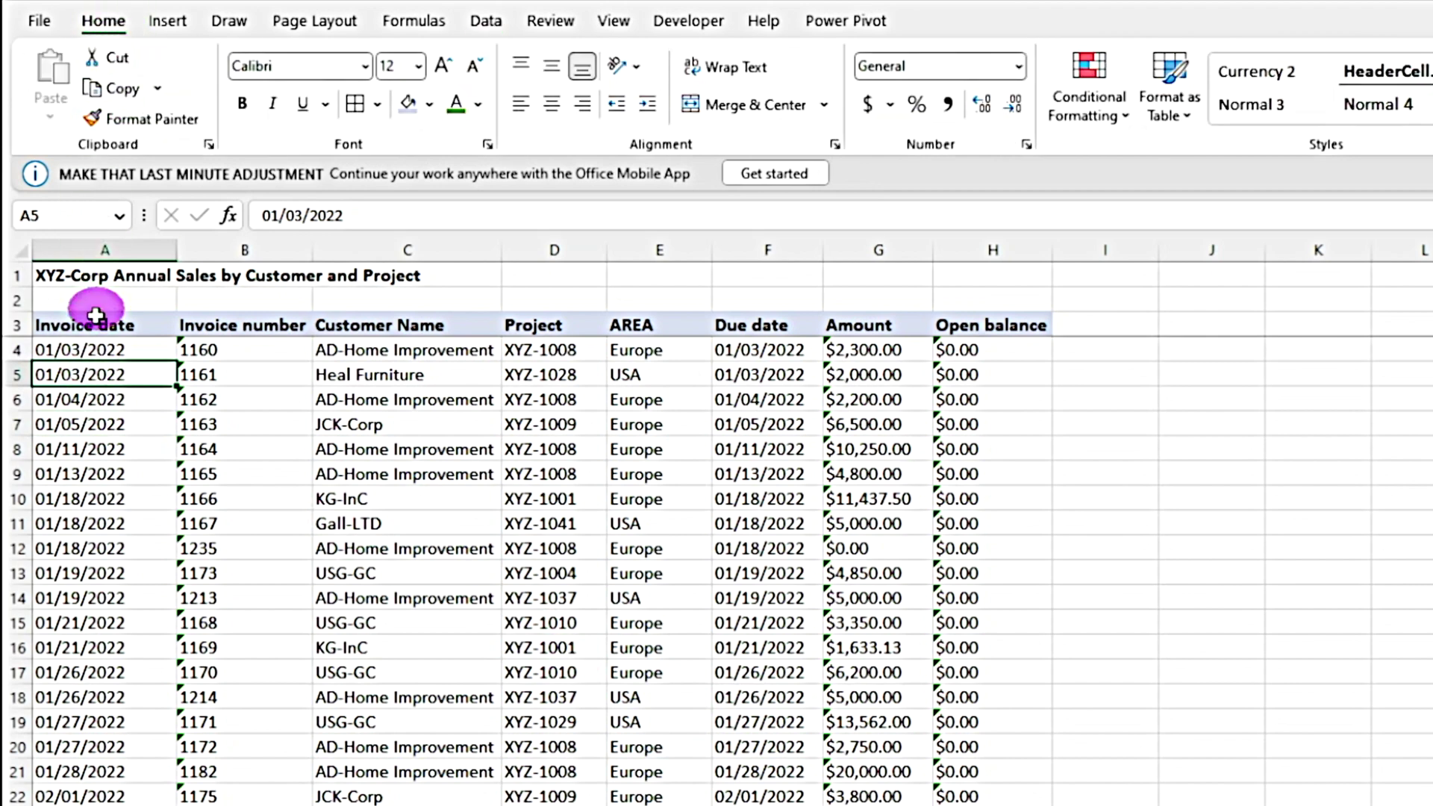
{"action": "left_click", "coordinate": [102, 432]}
{"action": "left_click", "coordinate": [74, 523]}
{"action": "left_click", "coordinate": [71, 598]}
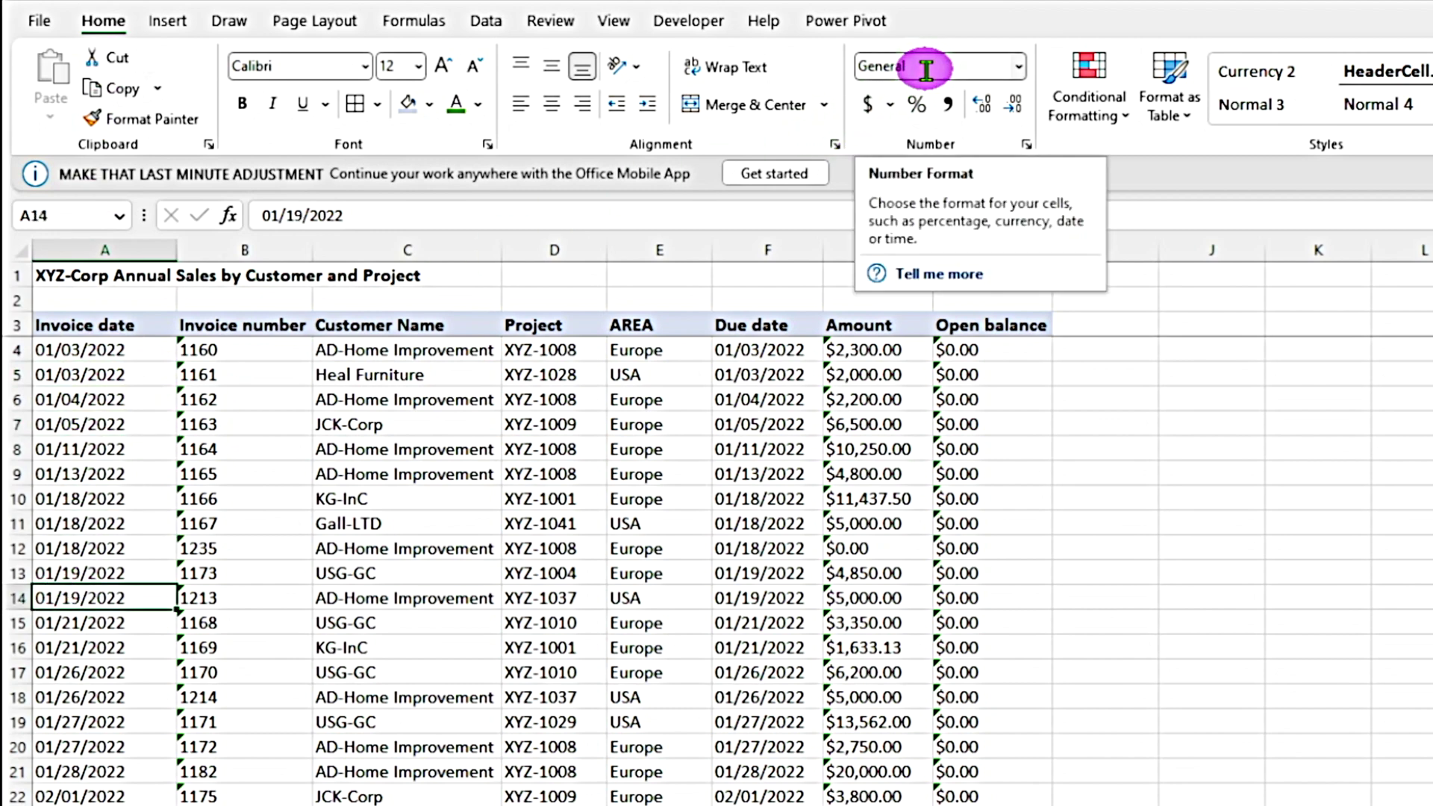
{"action": "left_click", "coordinate": [877, 448]}
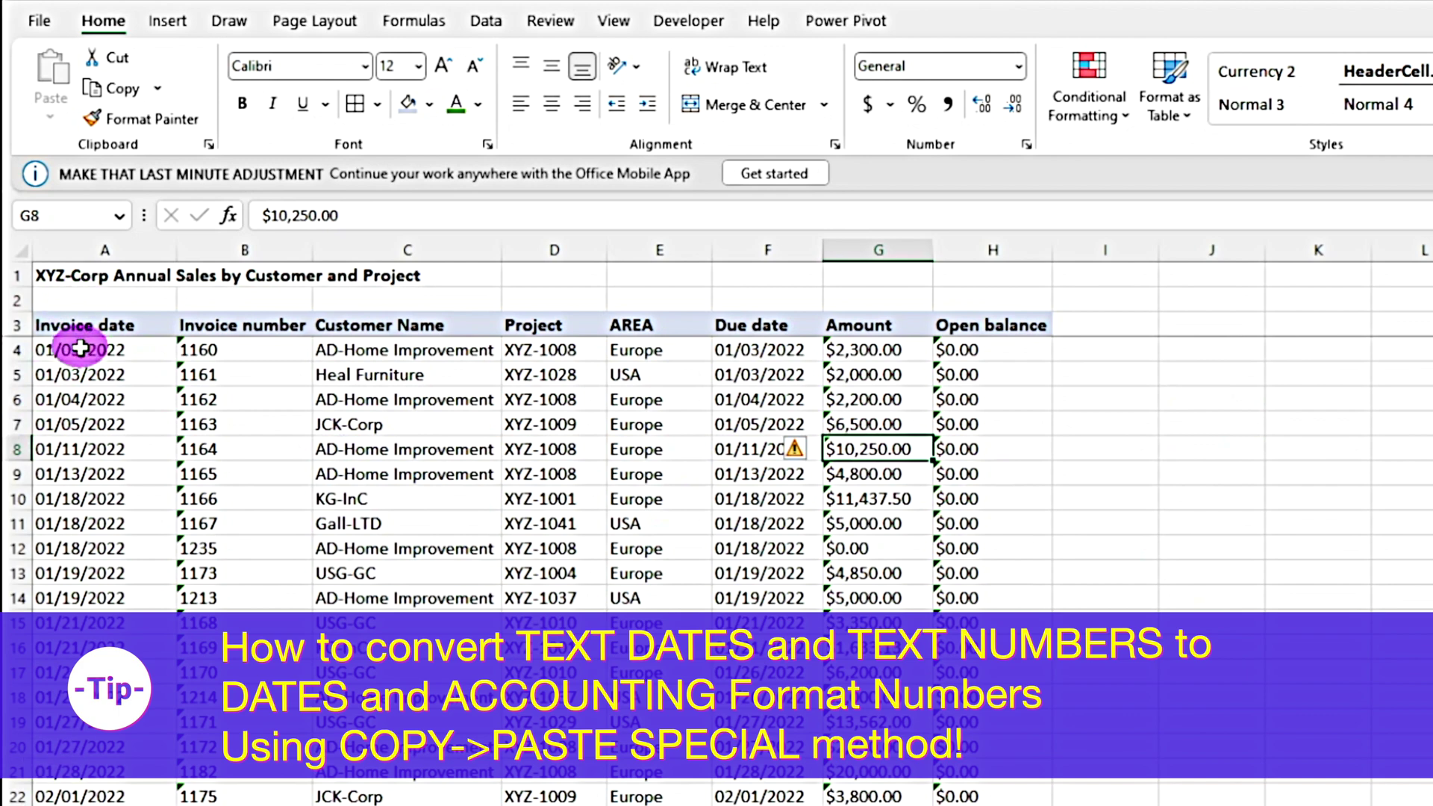
{"action": "left_click", "coordinate": [901, 349]}
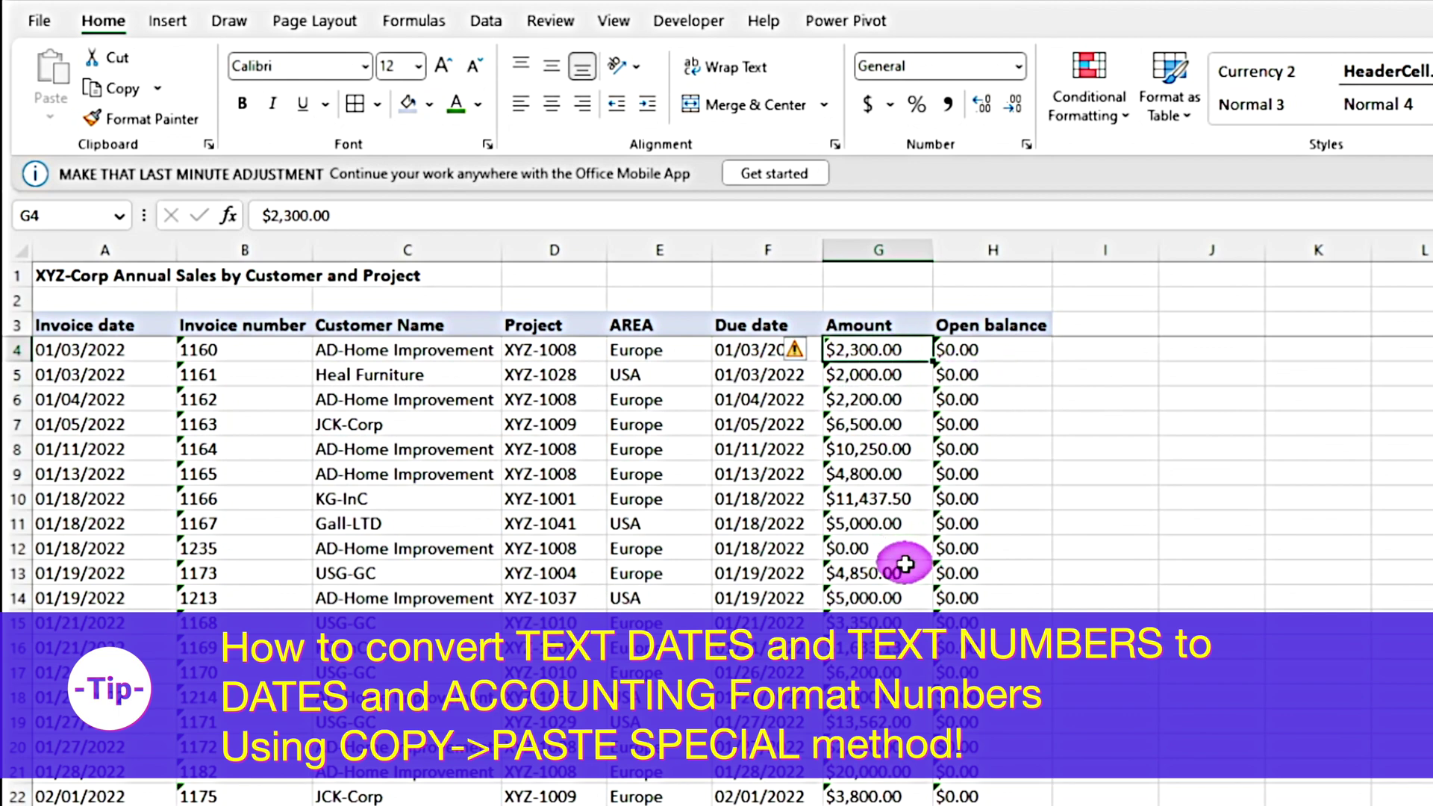
Enter 1 in the empty helper cell J4 and copy that cell
{"action": "left_click", "coordinate": [1190, 349]}
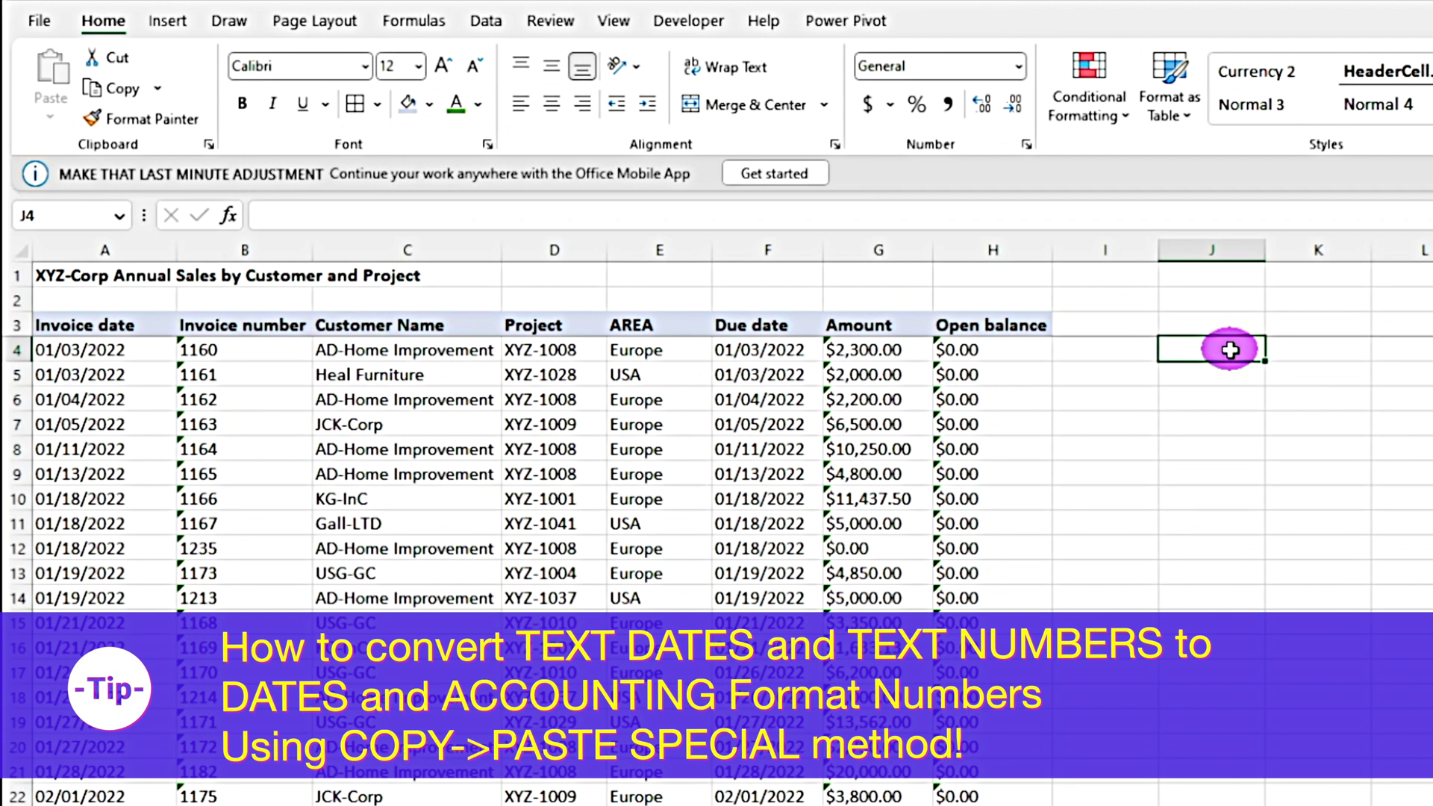
{"action": "type", "text": "1"}
{"action": "key", "text": "Return"}
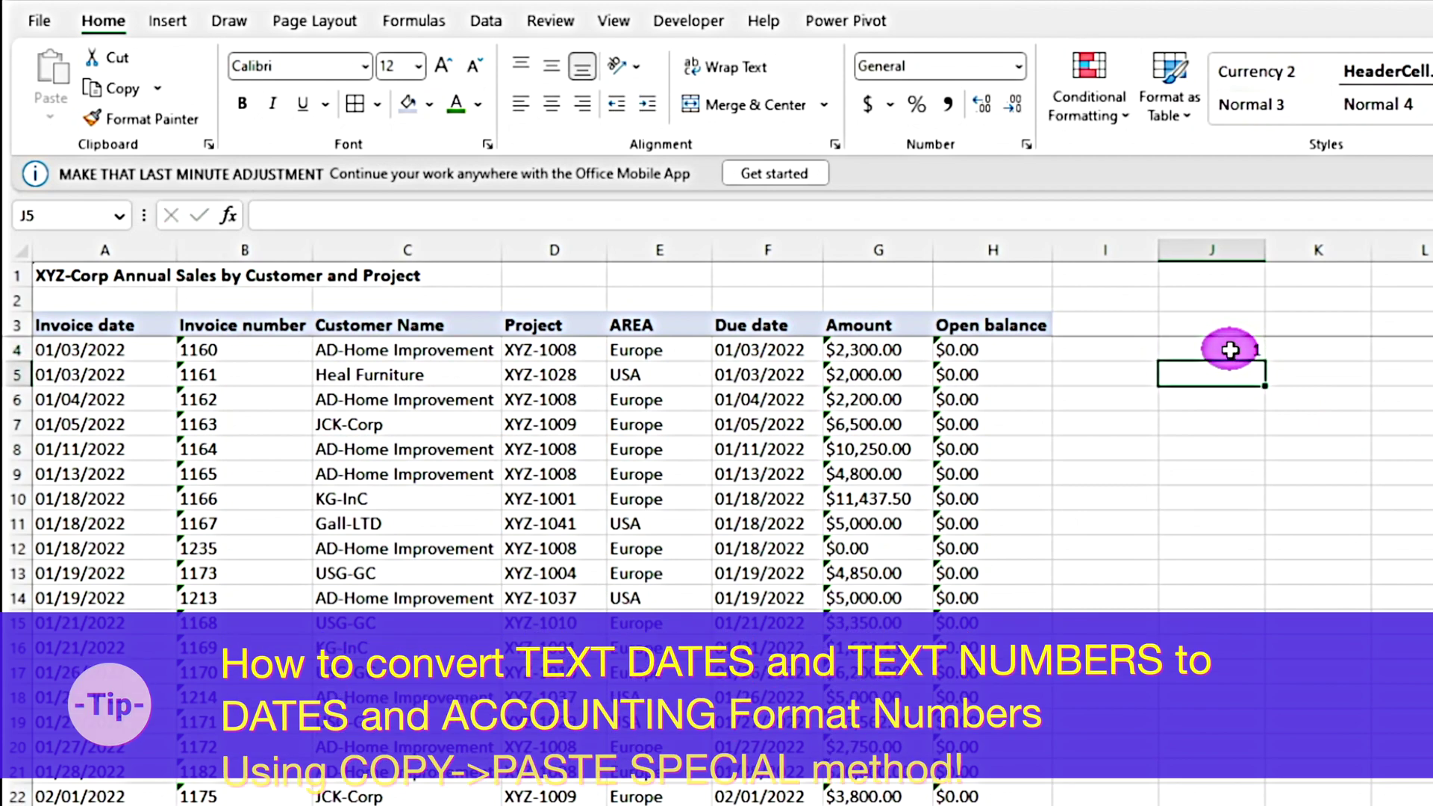
{"action": "left_click", "coordinate": [1213, 346]}
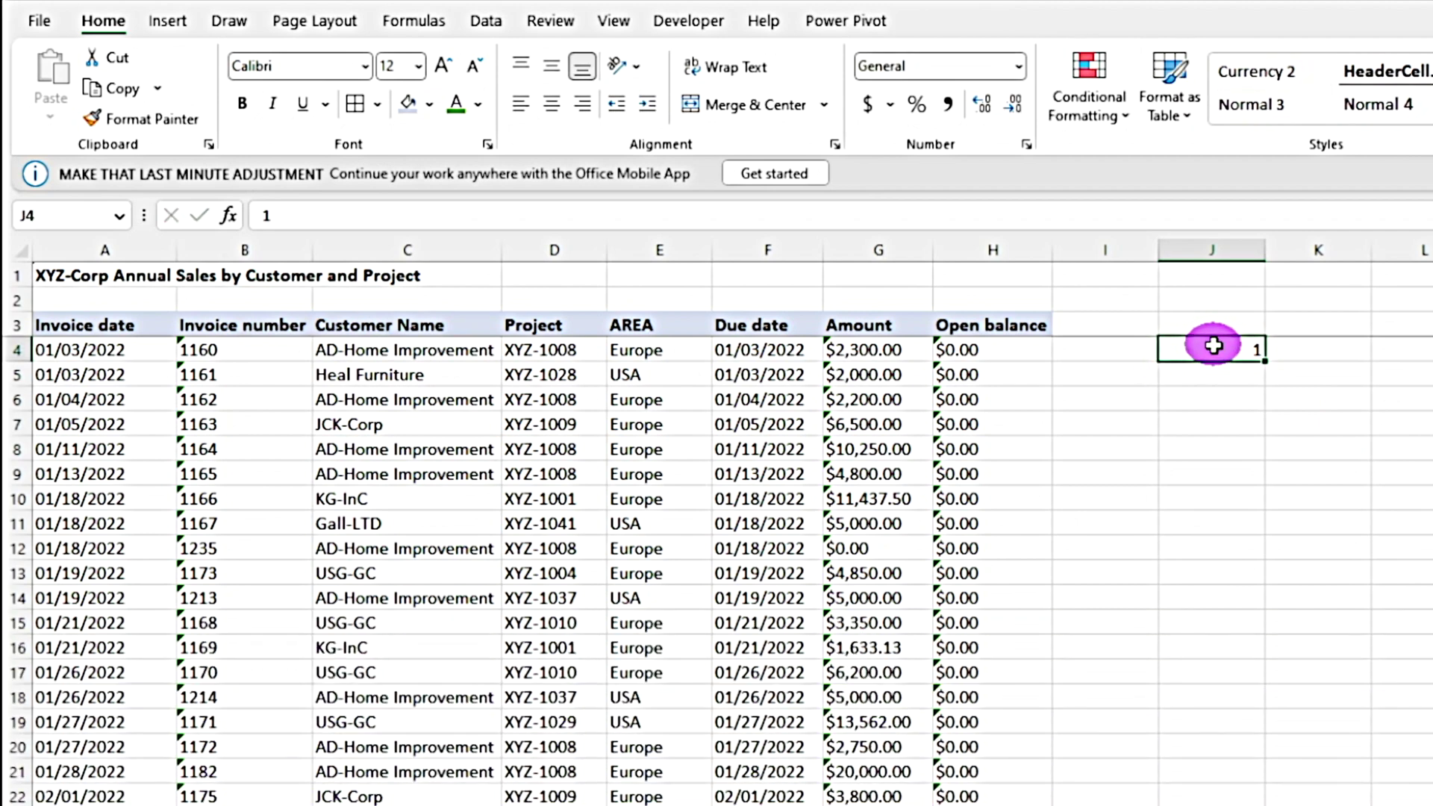
{"action": "key", "text": "ctrl+c"}
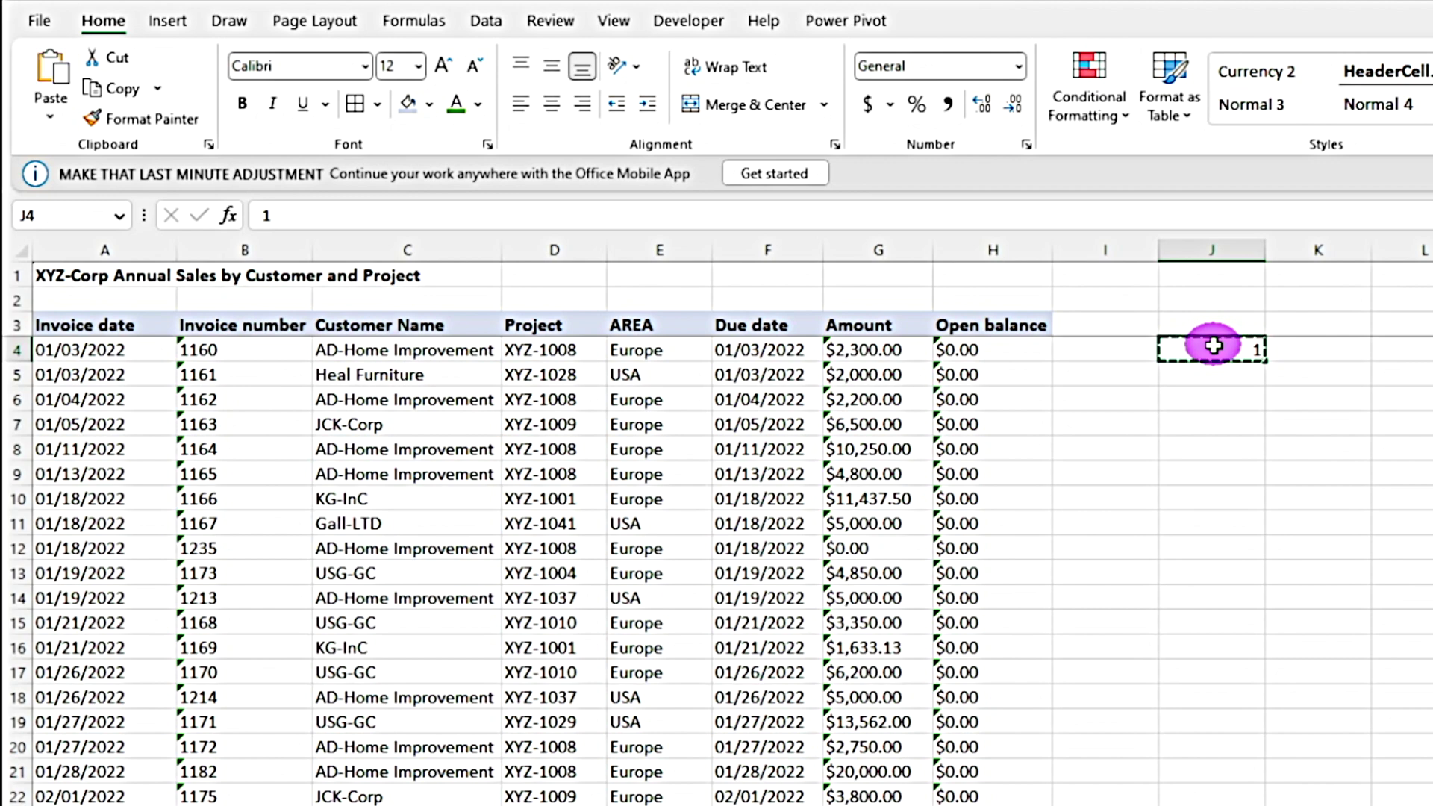
Apply Paste Special with the copied 1 to all Invoice date entries from A4 down to the last record
{"action": "left_click", "coordinate": [94, 348]}
{"action": "left_click_drag", "start_coordinate": [93, 348], "coordinate": [93, 805]}
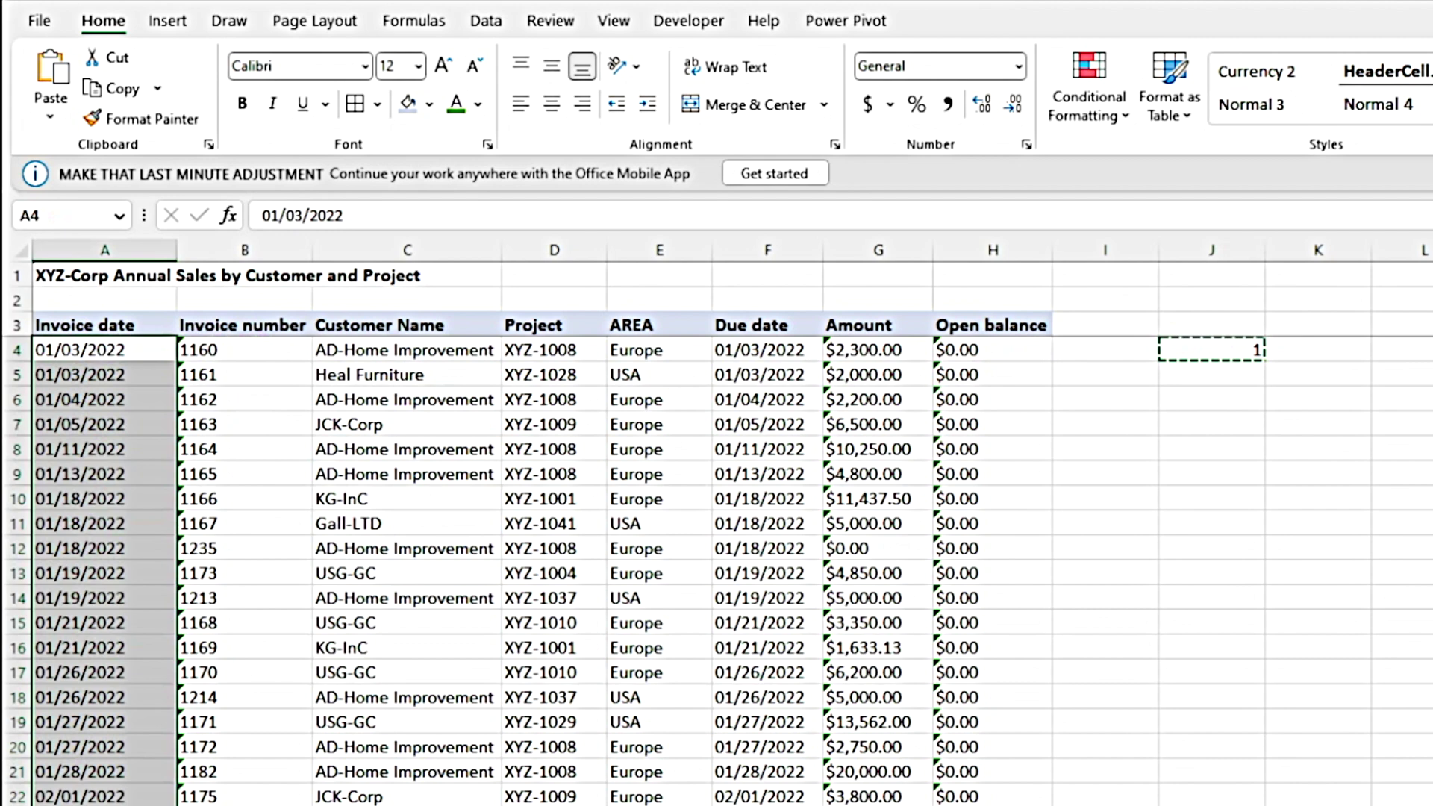
{"action": "key", "text": "ctrl+shift+Down"}
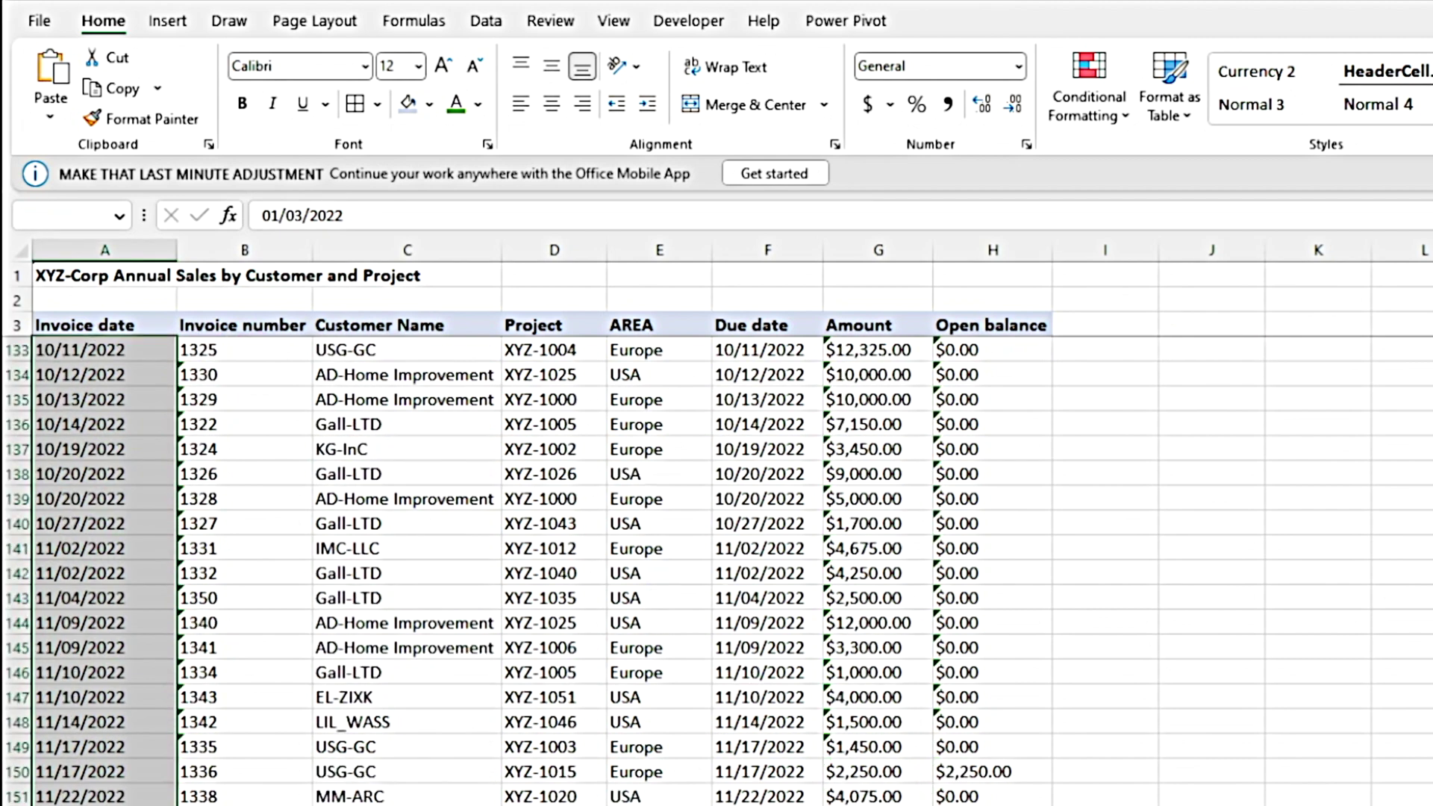
{"action": "right_click", "coordinate": [108, 777]}
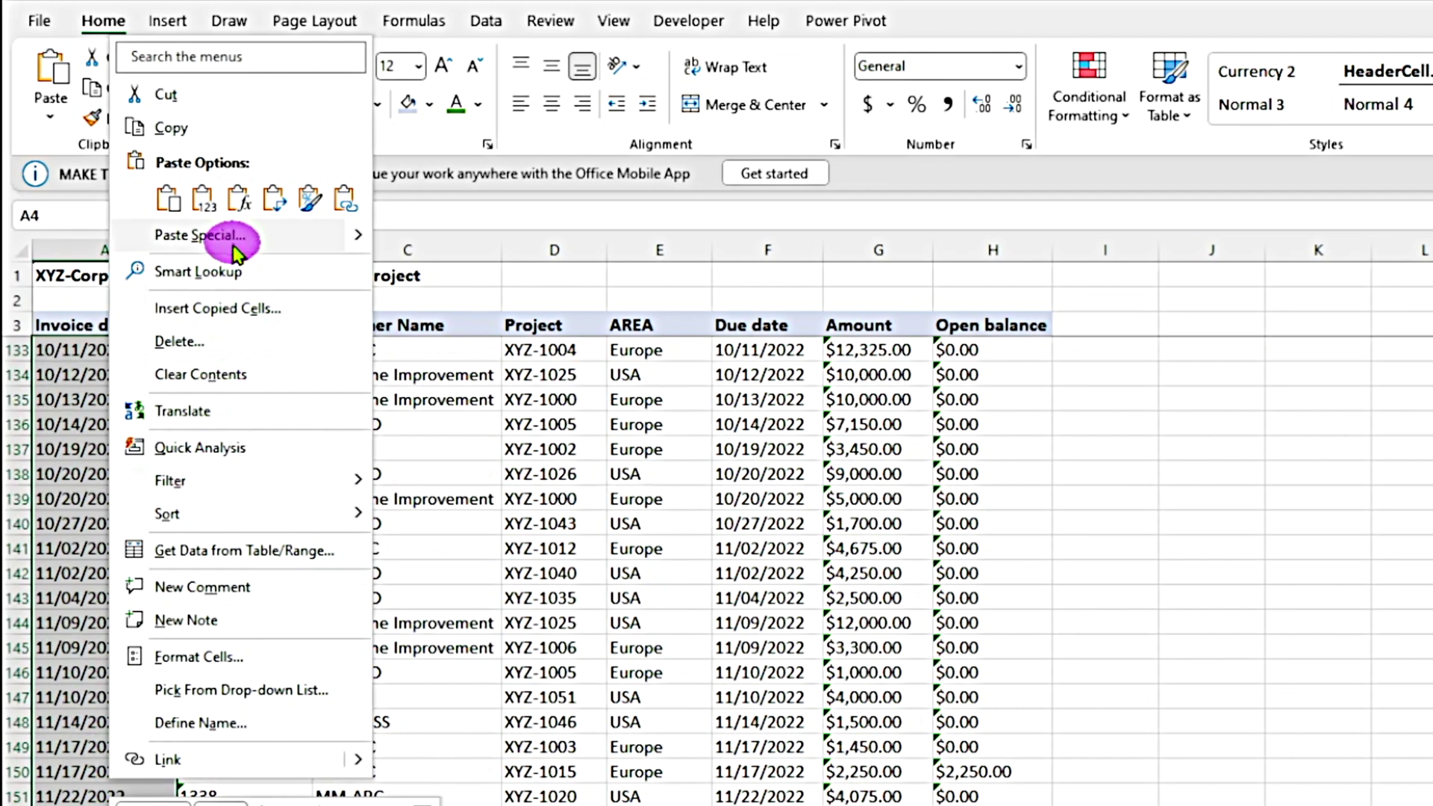
{"action": "left_click", "coordinate": [238, 248]}
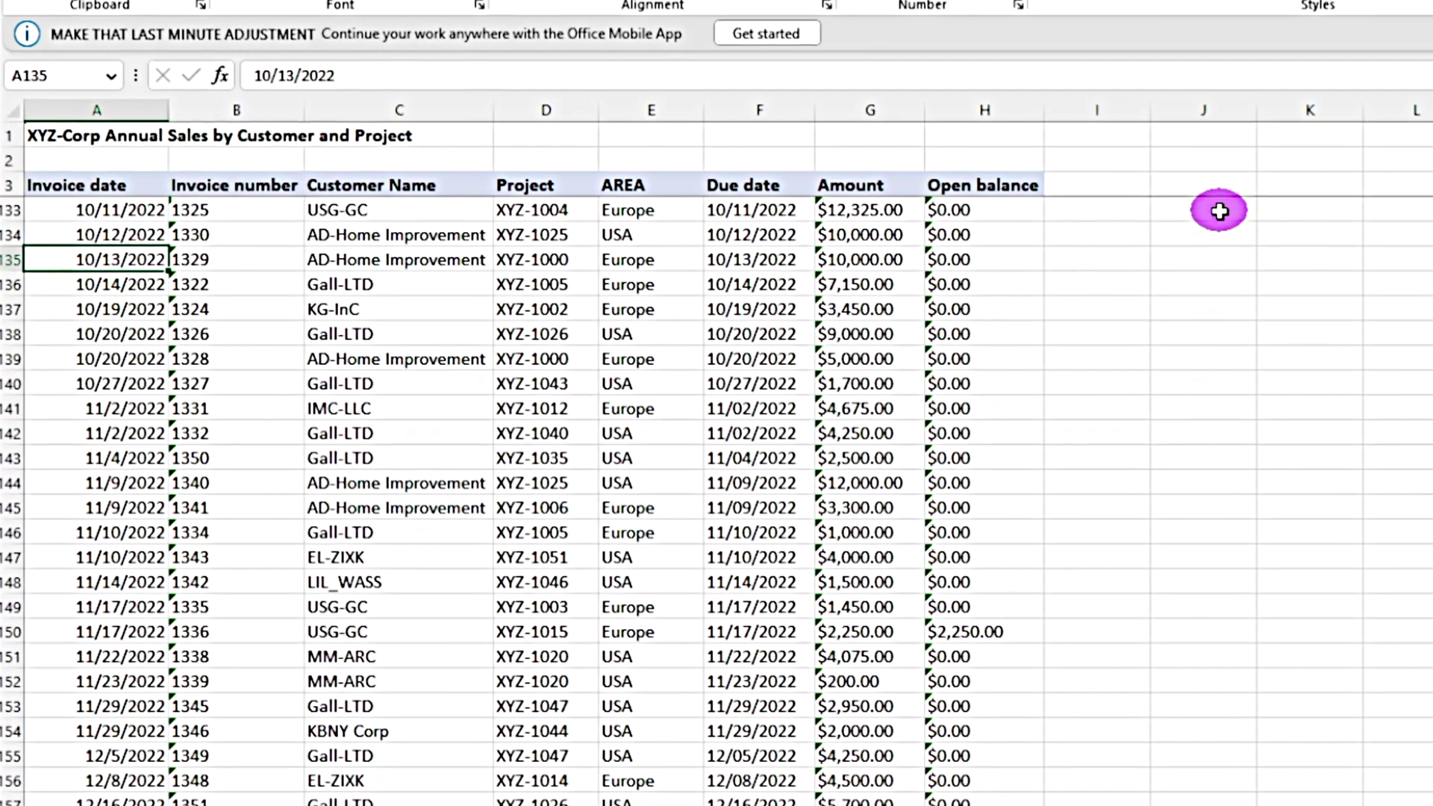
Copy the 1 in J4 and apply it with Paste Special to all Due date entries from F4 down
{"action": "left_click", "coordinate": [1219, 222]}
{"action": "scroll", "coordinate": [1283, 343], "scroll_direction": "up", "scroll_amount": 18}
{"action": "scroll", "coordinate": [1283, 324], "scroll_direction": "up", "scroll_amount": 20}
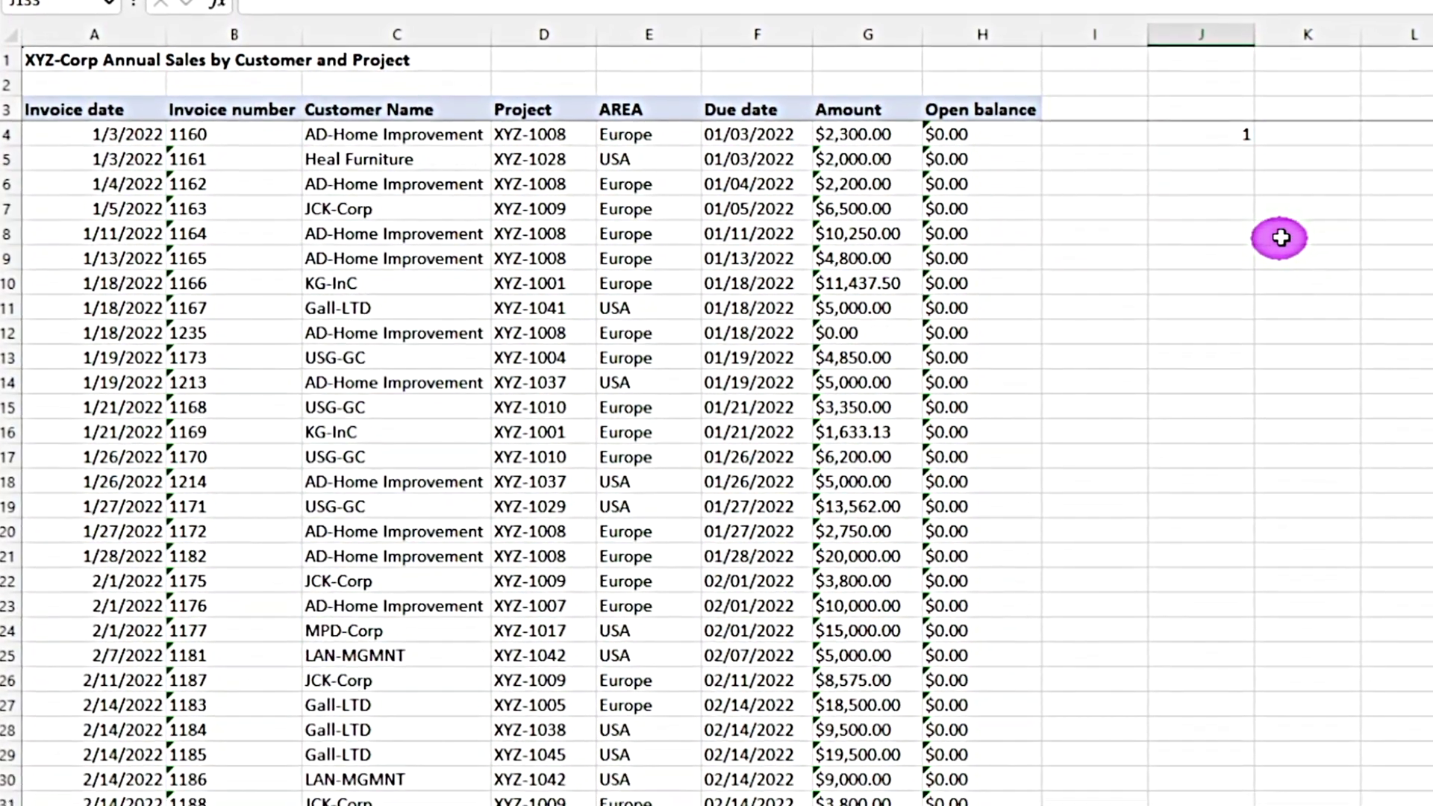
{"action": "left_click", "coordinate": [1217, 135]}
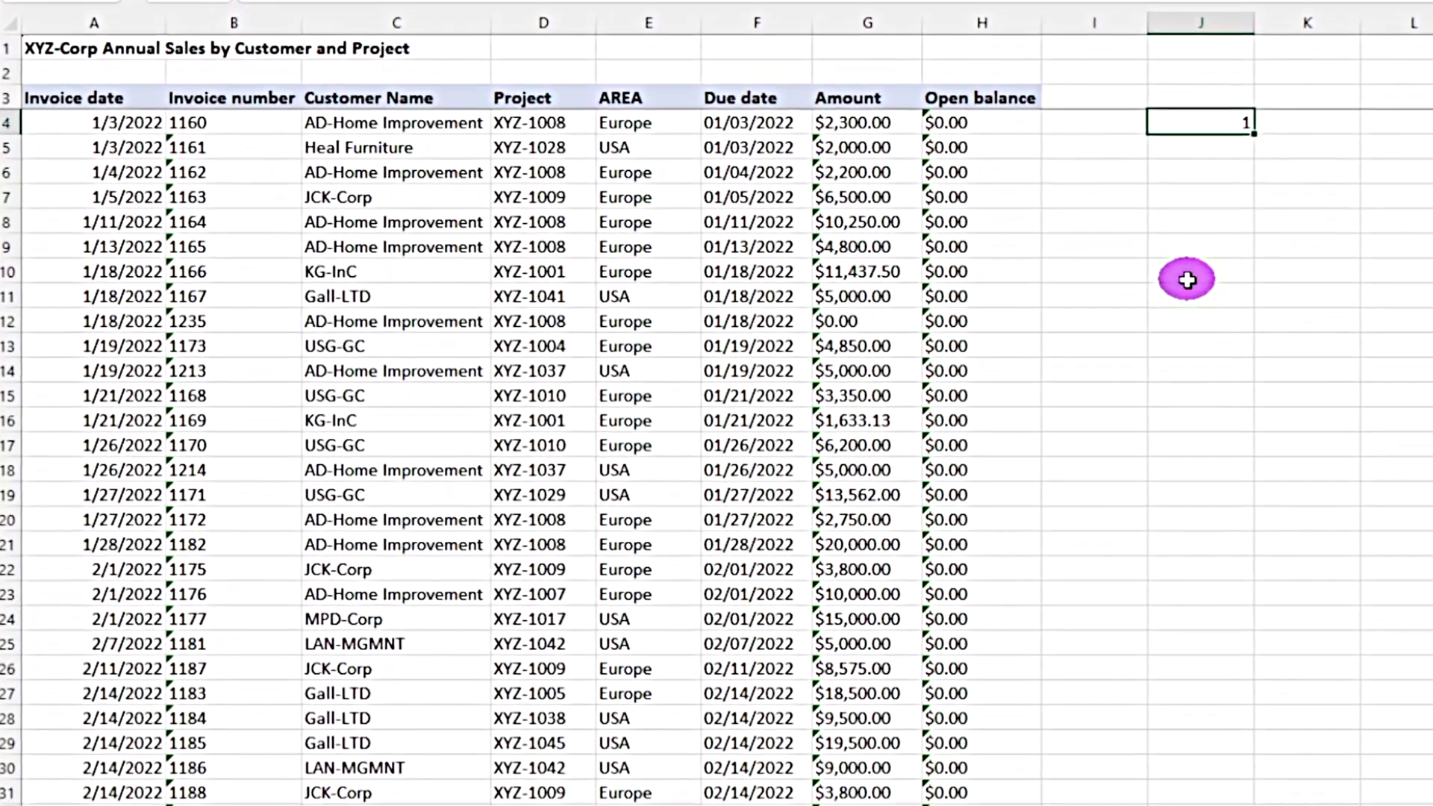
{"action": "key", "text": "ctrl+c"}
{"action": "left_click", "coordinate": [740, 134]}
{"action": "key", "text": "ctrl+shift+Down"}
{"action": "right_click", "coordinate": [741, 83]}
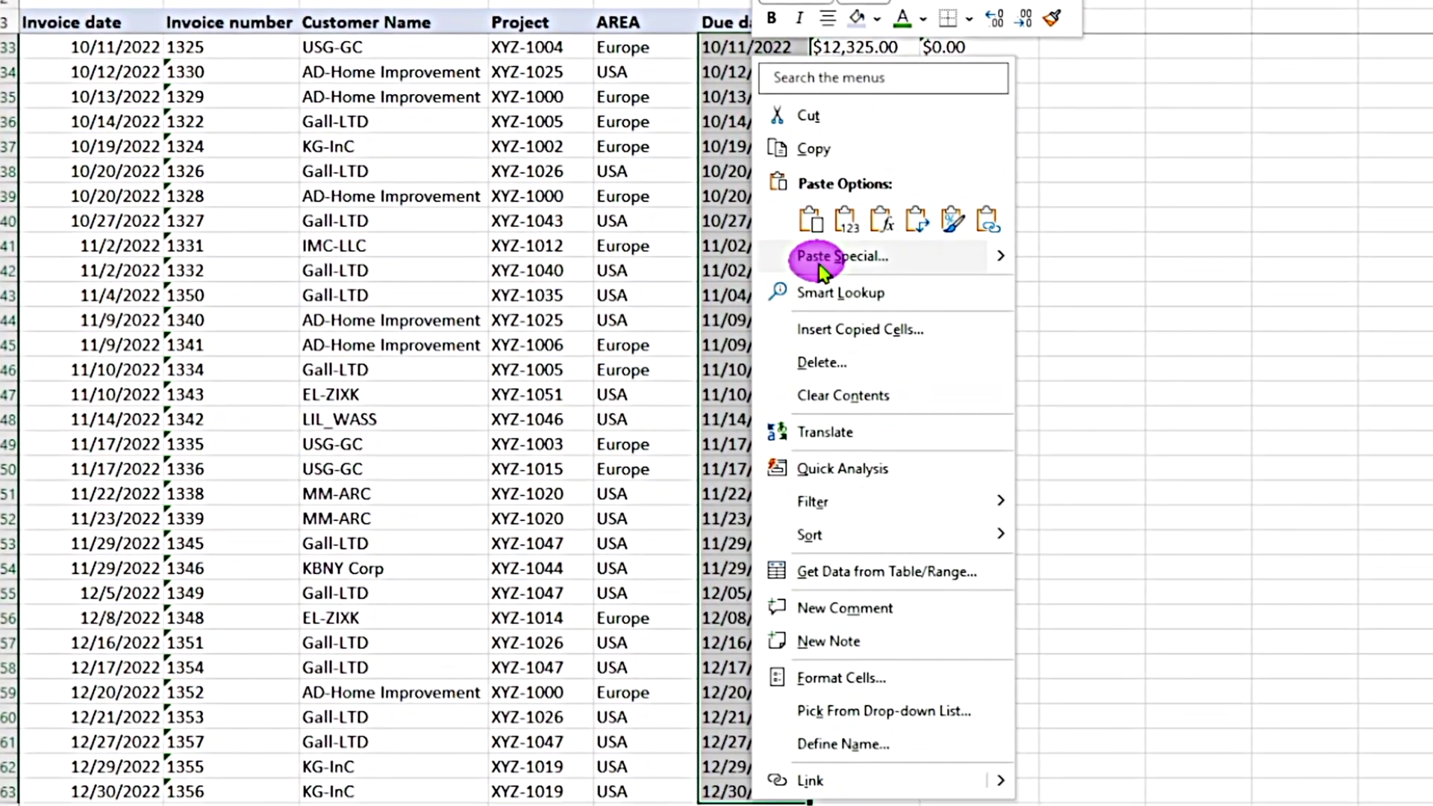
{"action": "left_click", "coordinate": [821, 258]}
{"action": "left_click", "coordinate": [844, 324]}
{"action": "left_click", "coordinate": [931, 562]}
Format the converted Due date entries as Date and check a few of the resulting cells
{"action": "right_click", "coordinate": [739, 123]}
{"action": "left_click", "coordinate": [826, 673]}
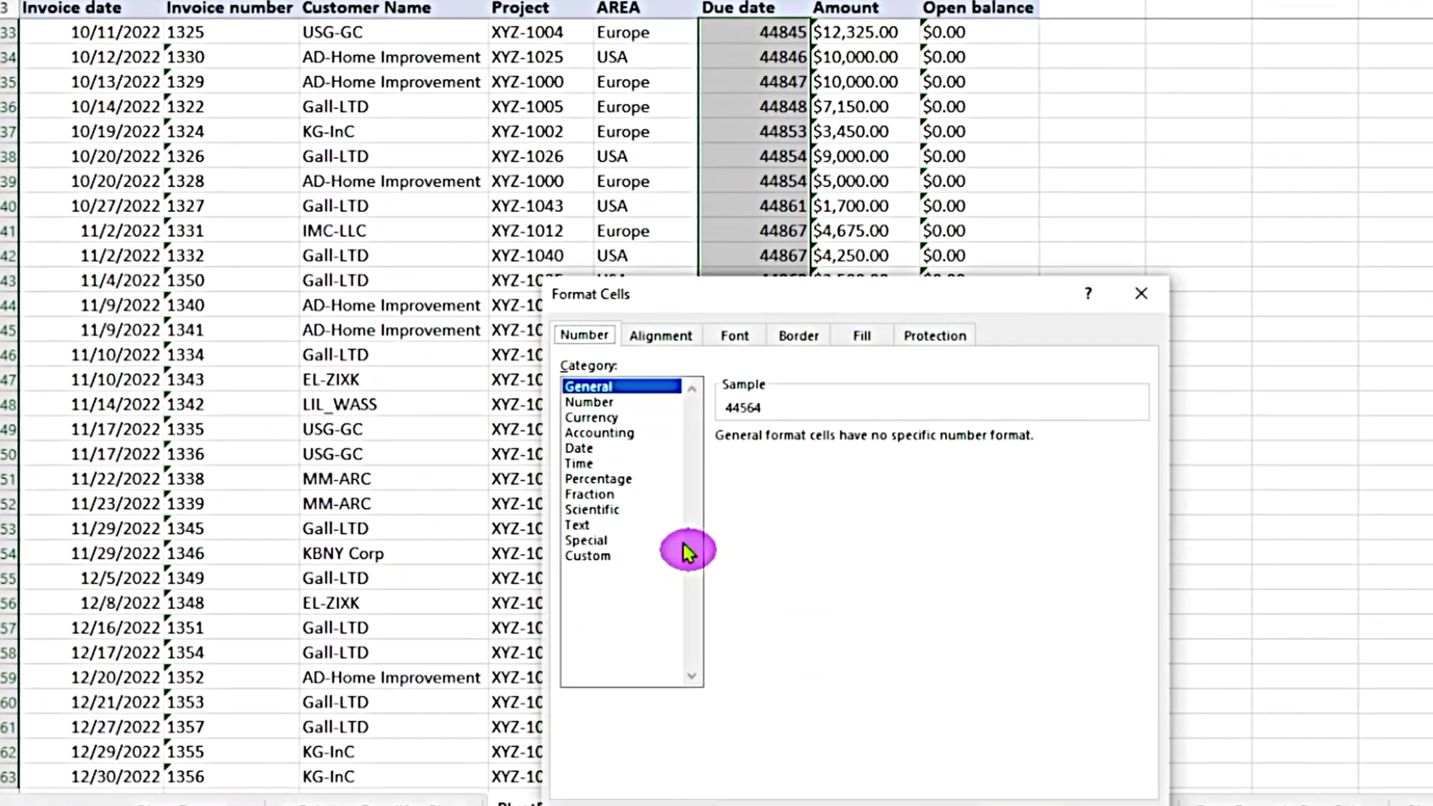
{"action": "left_click", "coordinate": [603, 505]}
{"action": "key", "text": "Return"}
{"action": "left_click", "coordinate": [756, 399]}
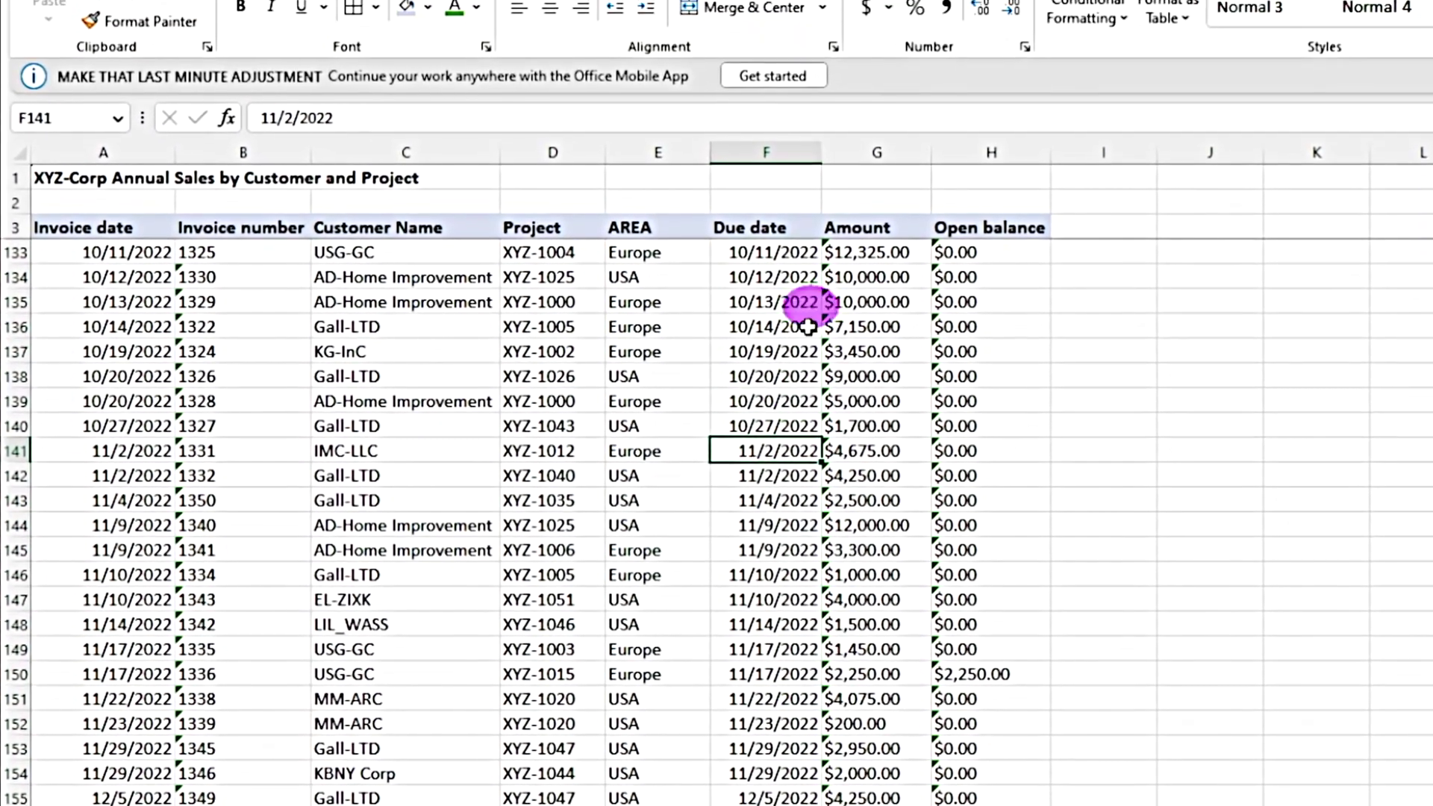
{"action": "left_click", "coordinate": [781, 298]}
{"action": "left_click_drag", "start_coordinate": [790, 273], "coordinate": [799, 250]}
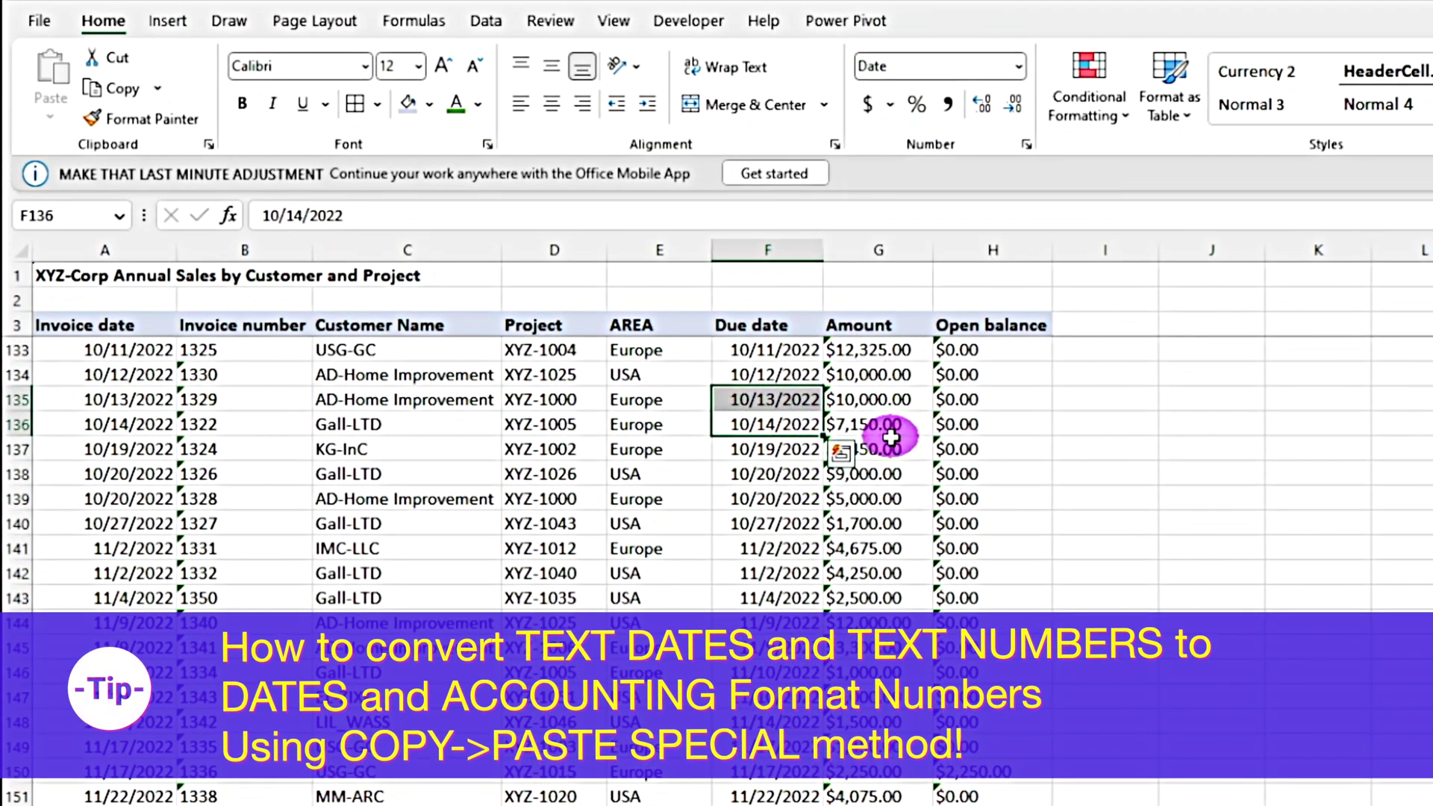
Apply the Accounting number format to the helper cell J4 that holds the 1
{"action": "left_click", "coordinate": [971, 371]}
{"action": "left_click", "coordinate": [879, 373]}
{"action": "left_click", "coordinate": [1318, 423]}
{"action": "scroll", "coordinate": [1236, 381], "scroll_direction": "up", "scroll_amount": 20}
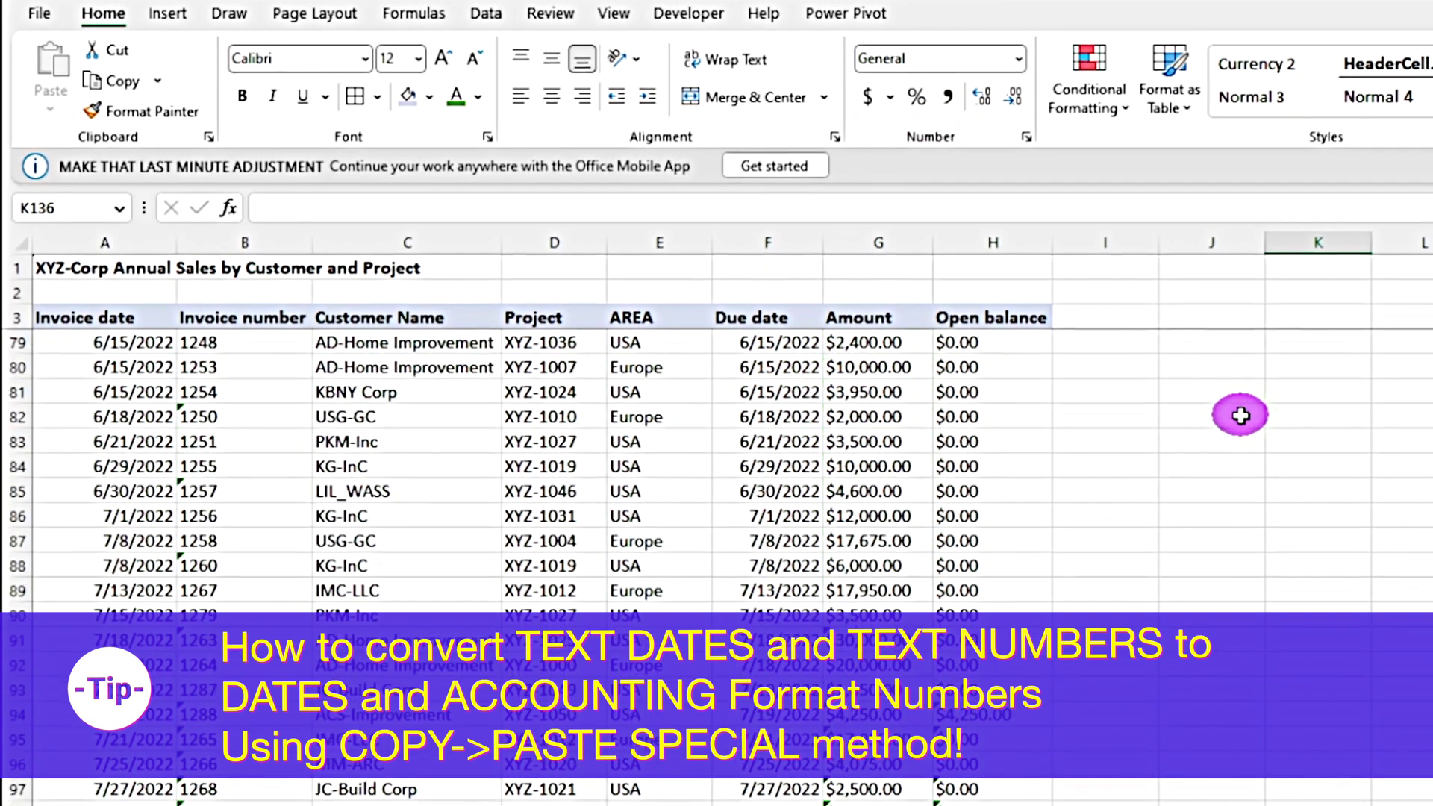
{"action": "scroll", "coordinate": [1221, 428], "scroll_direction": "up", "scroll_amount": 7}
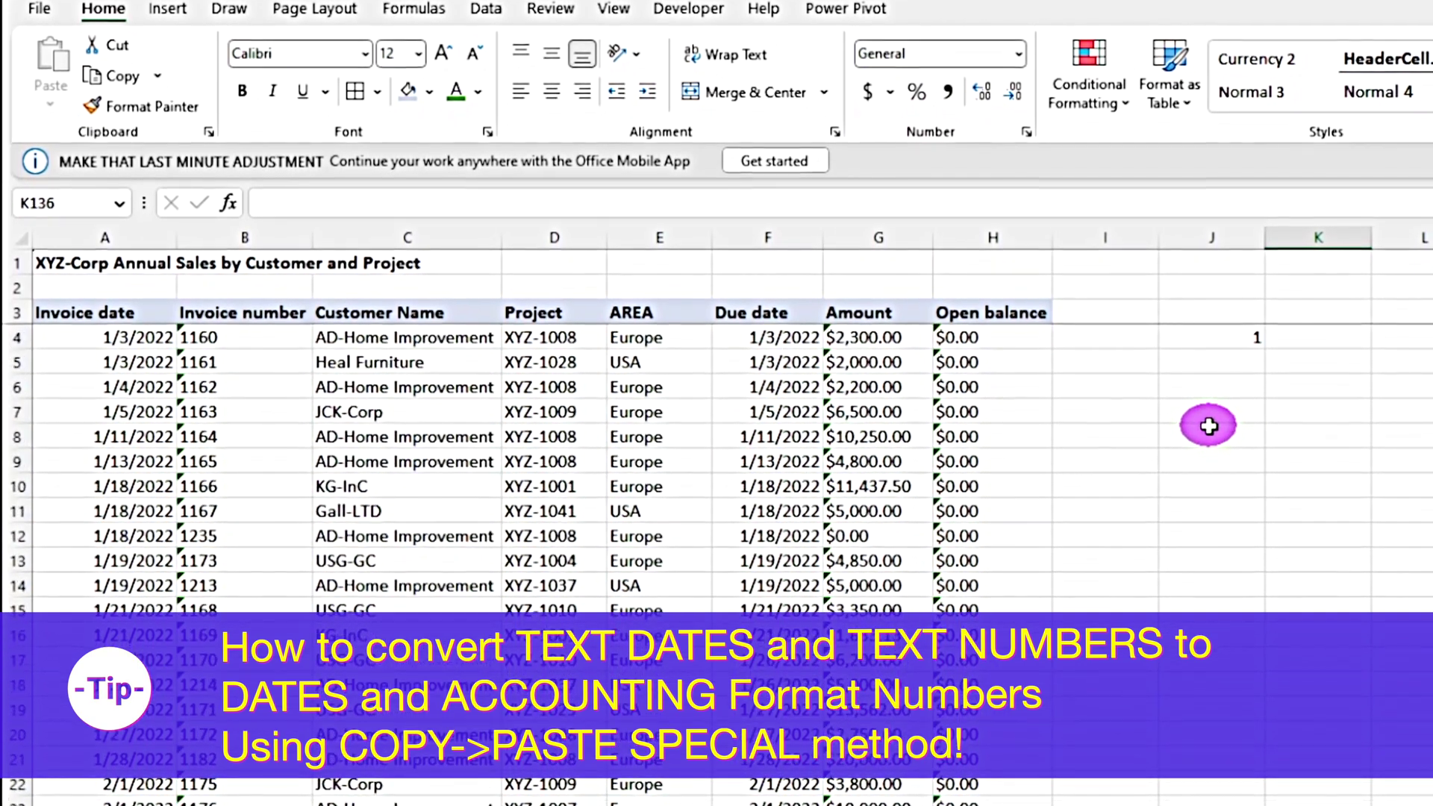
{"action": "left_click", "coordinate": [1191, 323]}
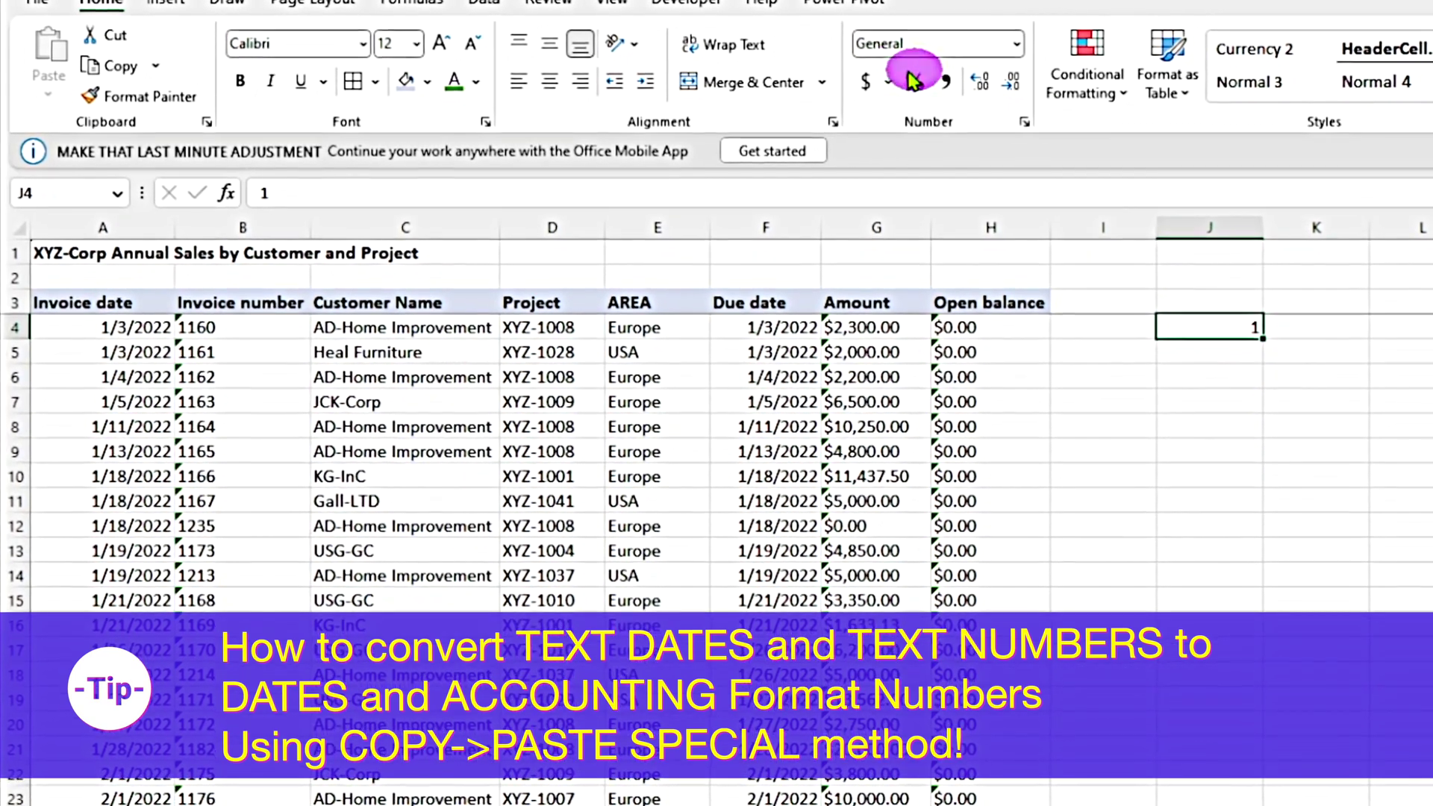
{"action": "left_click", "coordinate": [867, 84]}
{"action": "left_click", "coordinate": [1247, 473]}
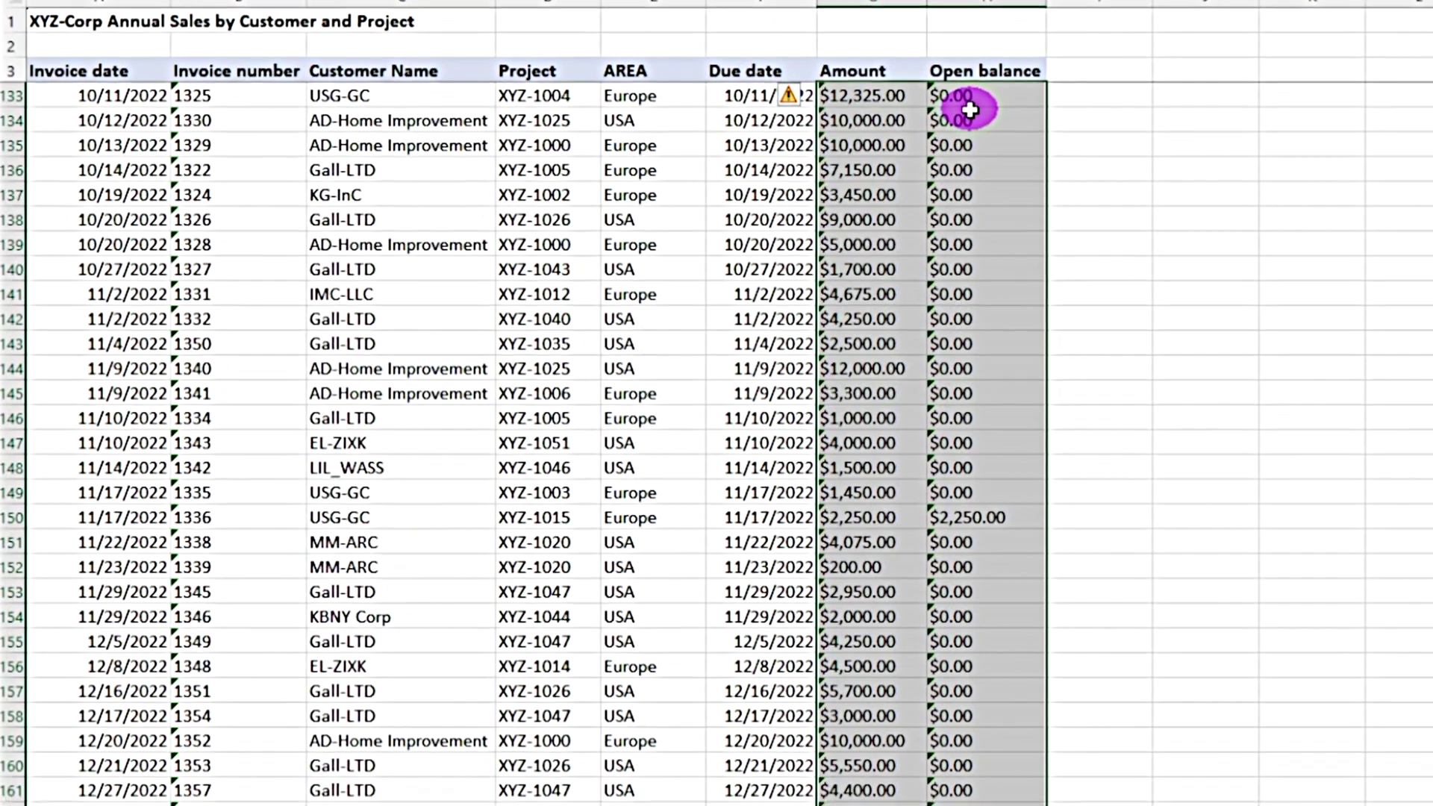
Multiply the Amount and Open balance entries in G4:H163 by the copied 1 with Paste Special, and check a few converted cells
{"action": "scroll", "coordinate": [970, 149], "scroll_direction": "down", "scroll_amount": 1}
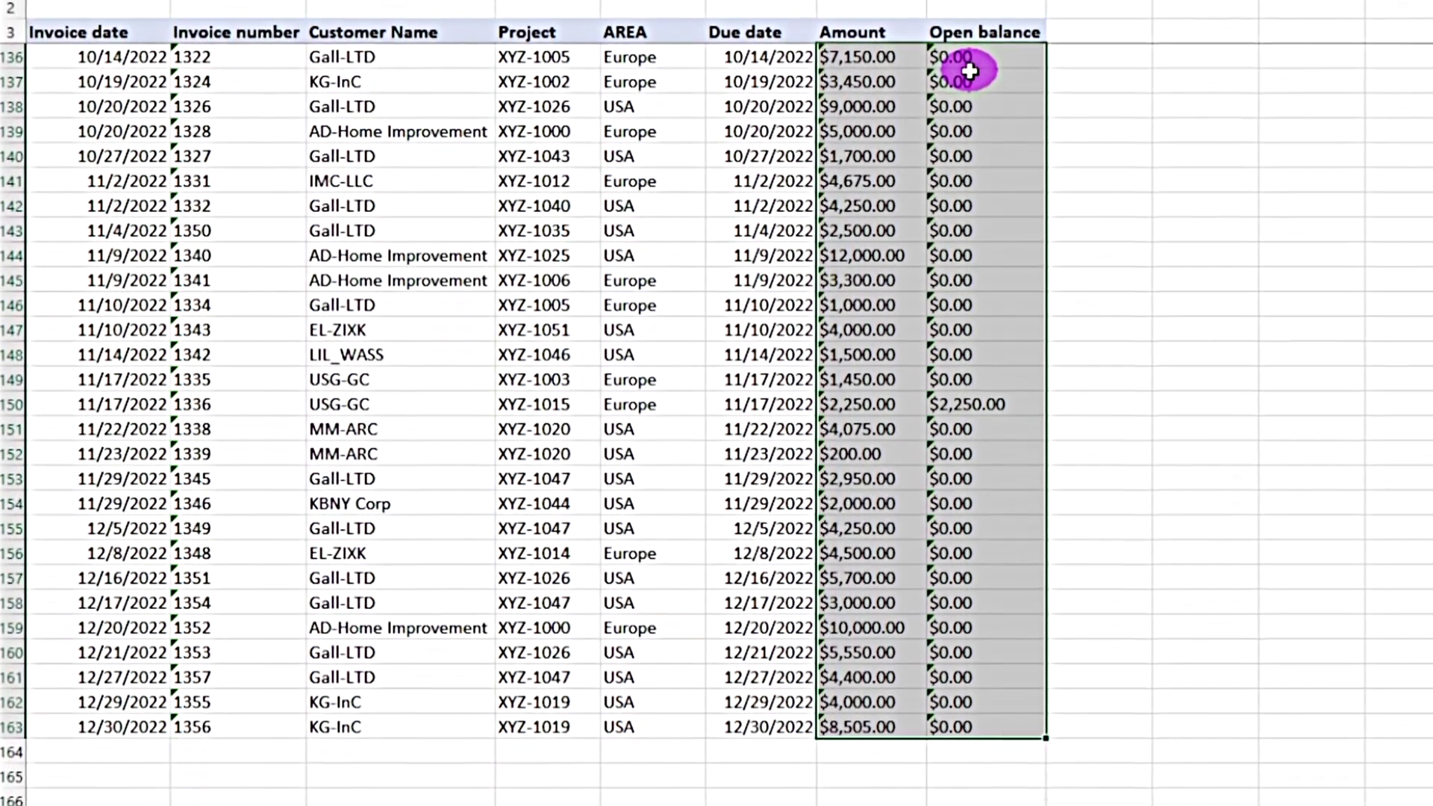
{"action": "right_click", "coordinate": [970, 96]}
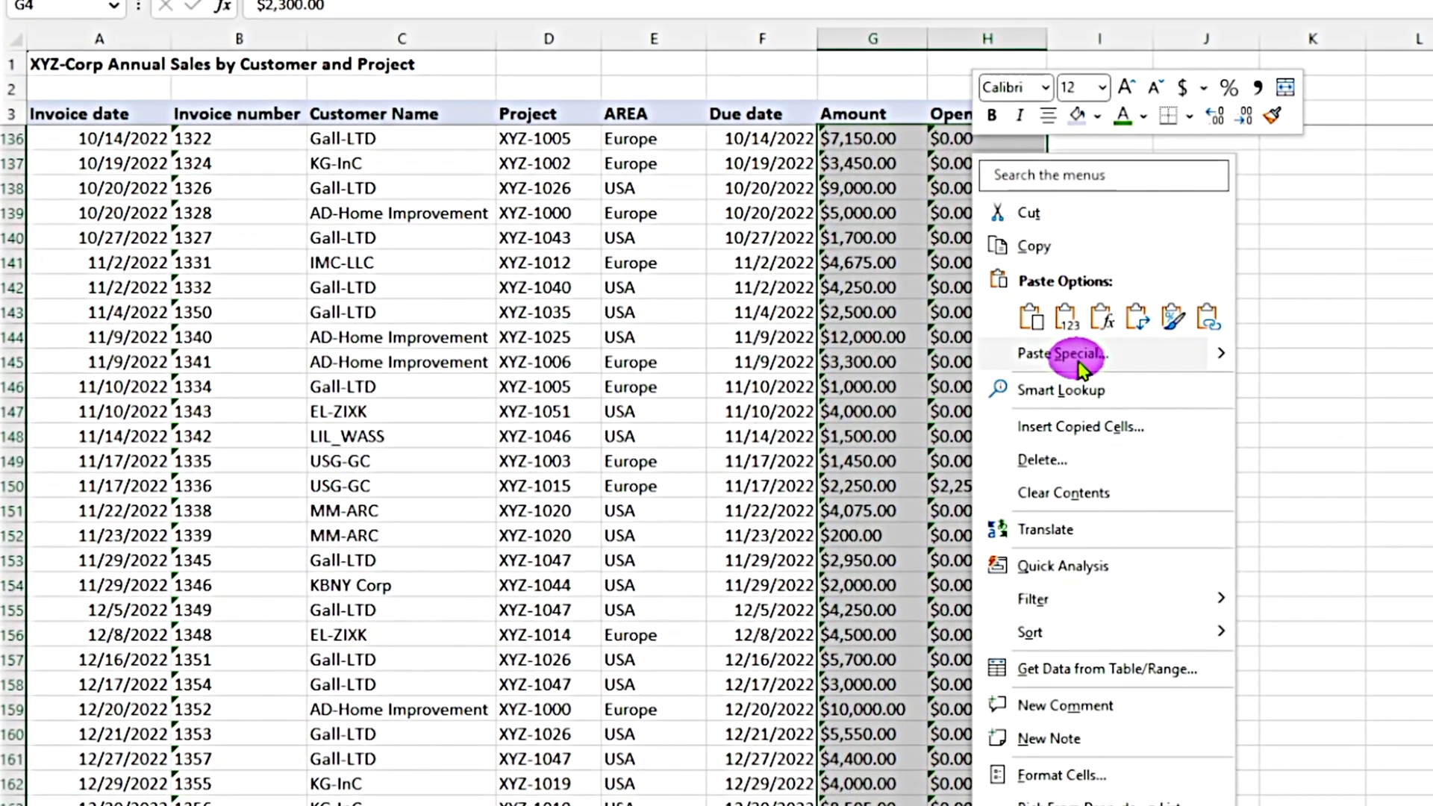
{"action": "left_click", "coordinate": [1062, 290]}
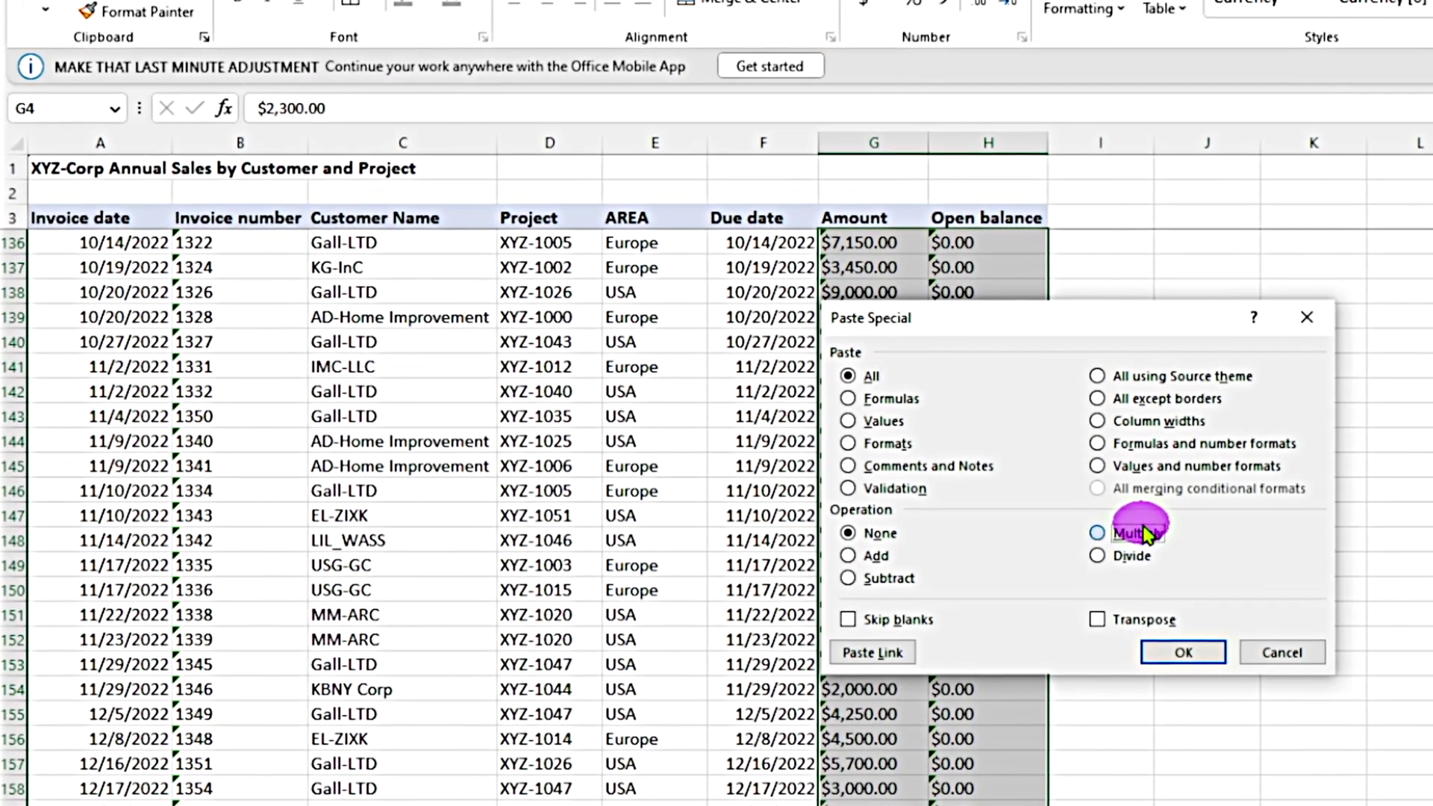
{"action": "left_click", "coordinate": [1142, 532]}
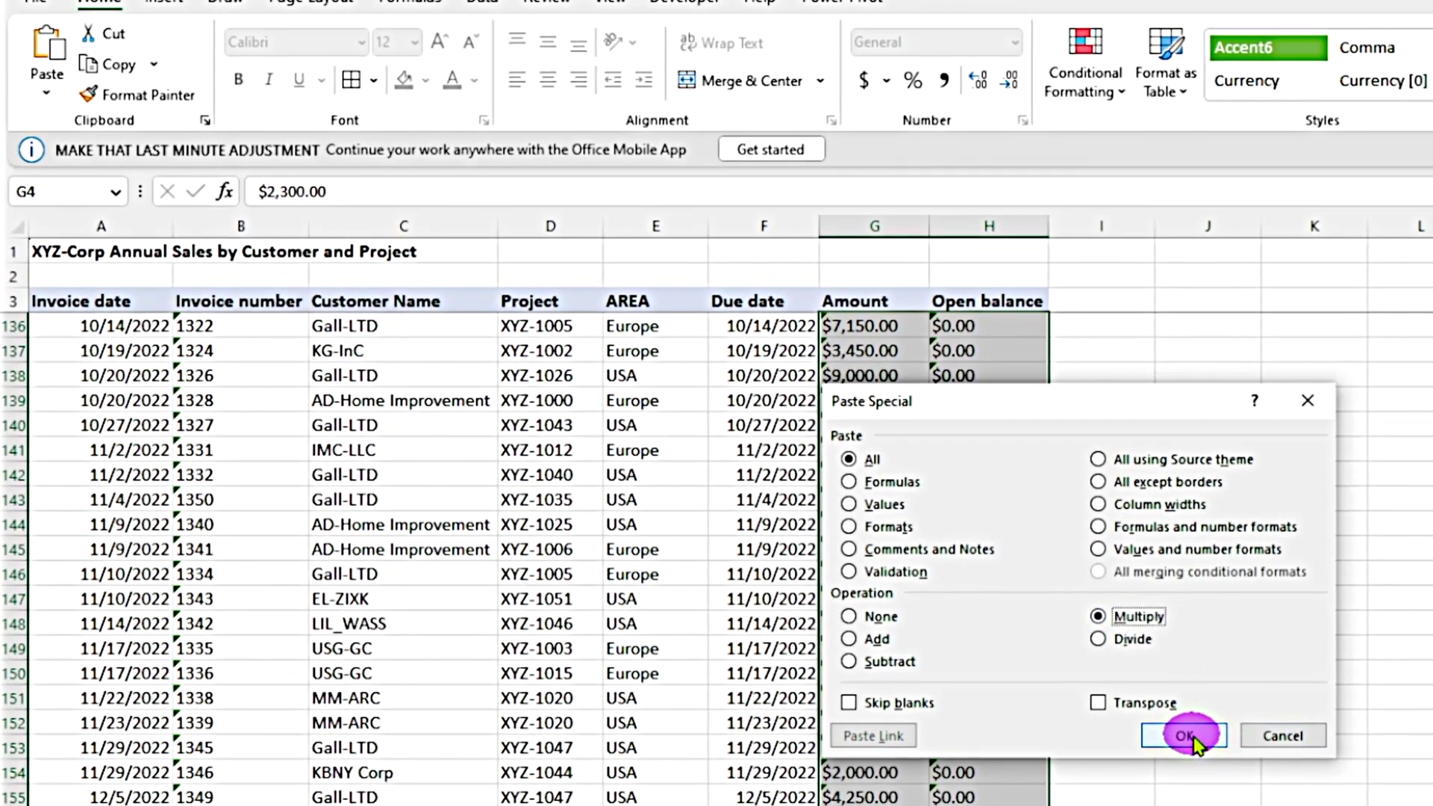
{"action": "left_click", "coordinate": [1187, 736]}
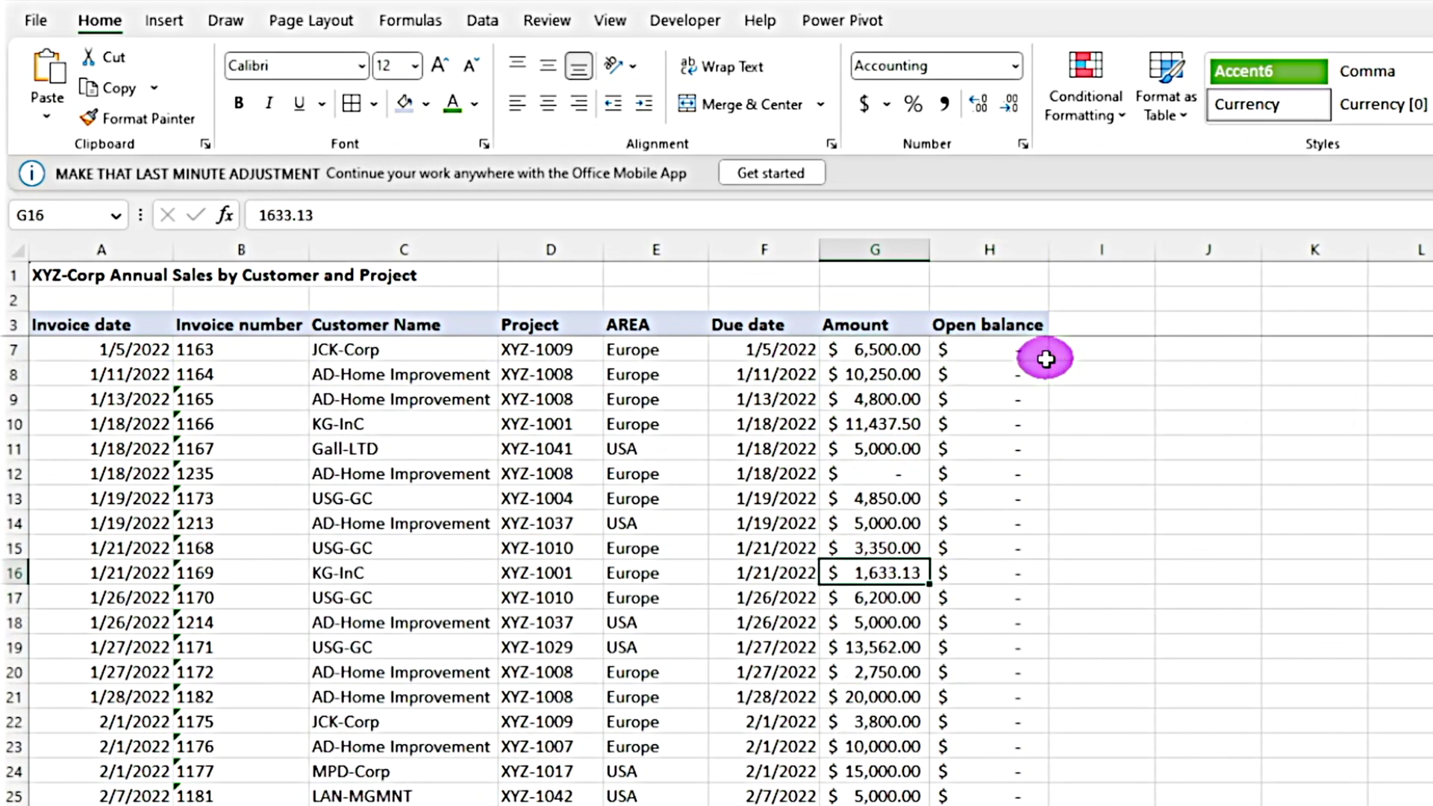
{"action": "left_click", "coordinate": [1007, 398]}
{"action": "left_click", "coordinate": [873, 402]}
{"action": "scroll", "coordinate": [885, 379], "scroll_direction": "up", "scroll_amount": 1}
{"action": "left_click", "coordinate": [882, 376]}
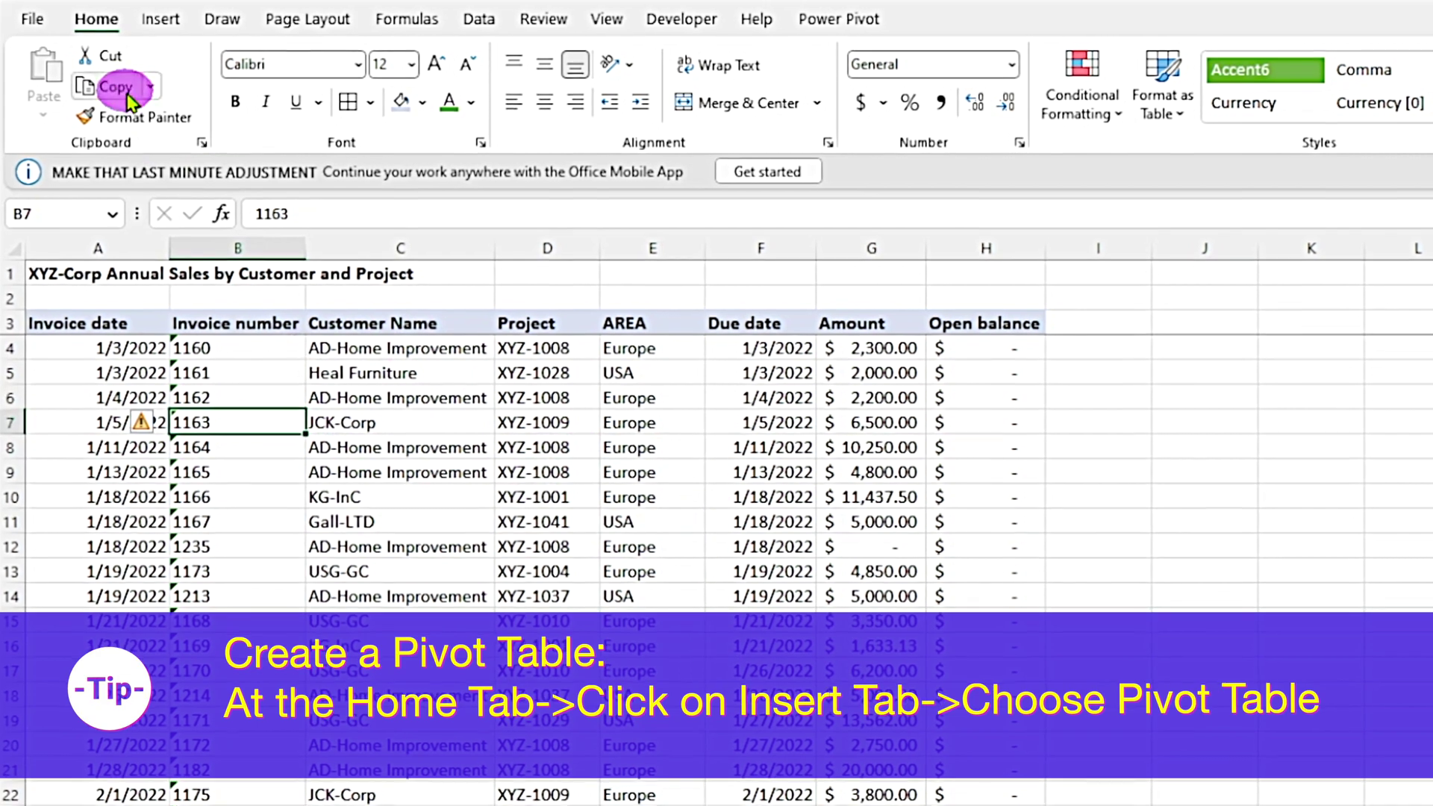
Create a PivotTable on a new worksheet from the range 'PivotData-Sales 2022'!$A$3:$H$163
{"action": "left_click", "coordinate": [160, 13]}
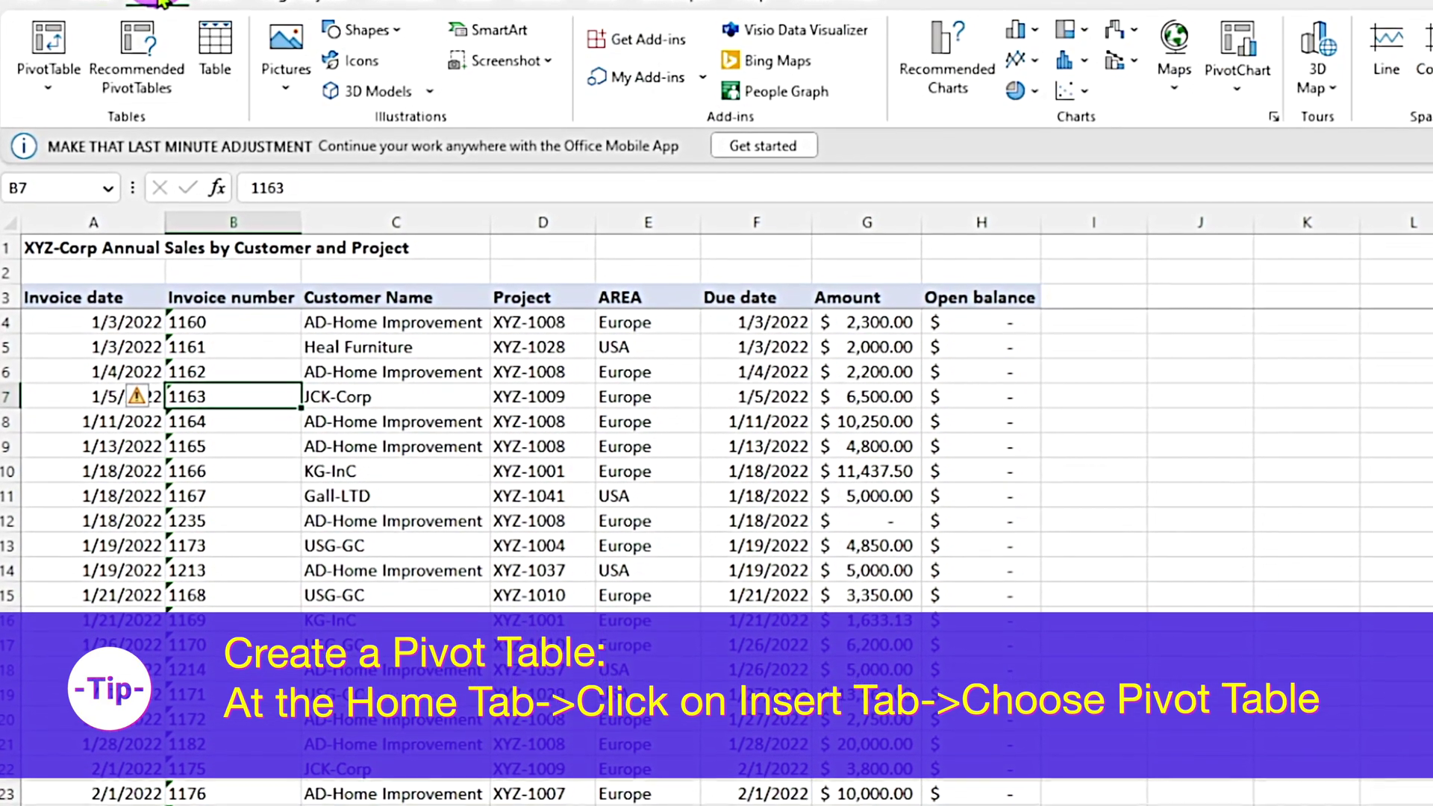
{"action": "left_click", "coordinate": [48, 39]}
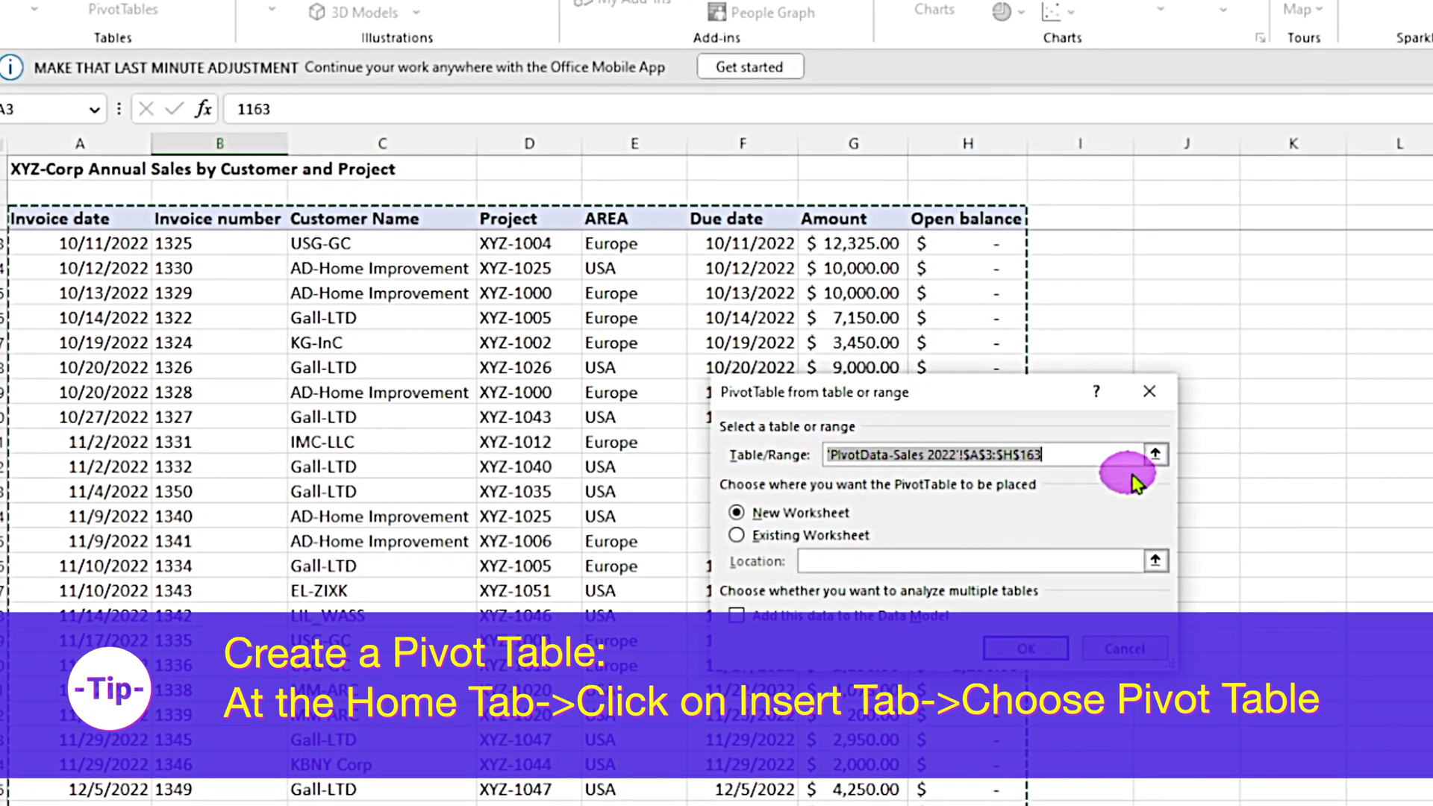
{"action": "scroll", "coordinate": [586, 416], "scroll_direction": "up", "scroll_amount": 20}
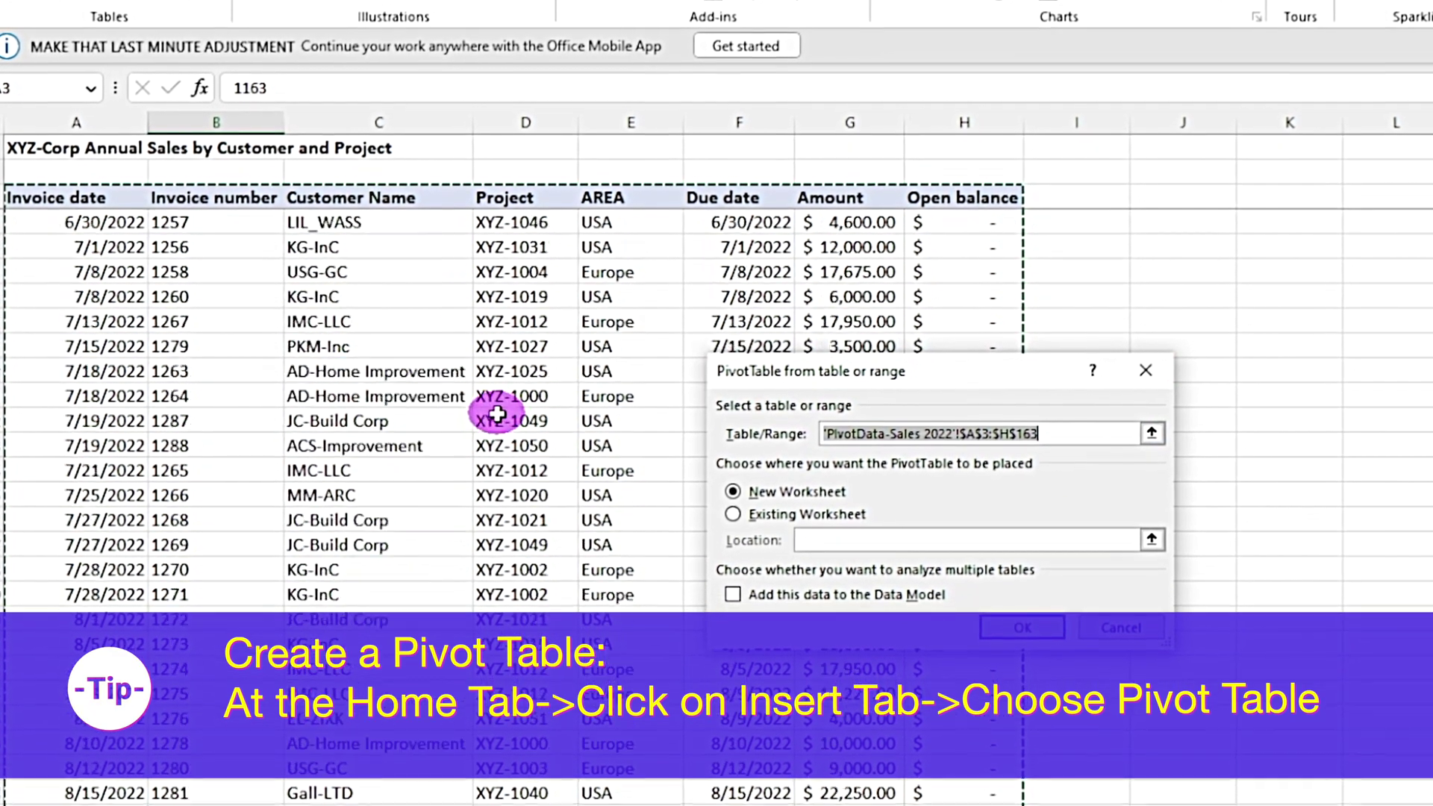
{"action": "scroll", "coordinate": [497, 404], "scroll_direction": "up", "scroll_amount": 15}
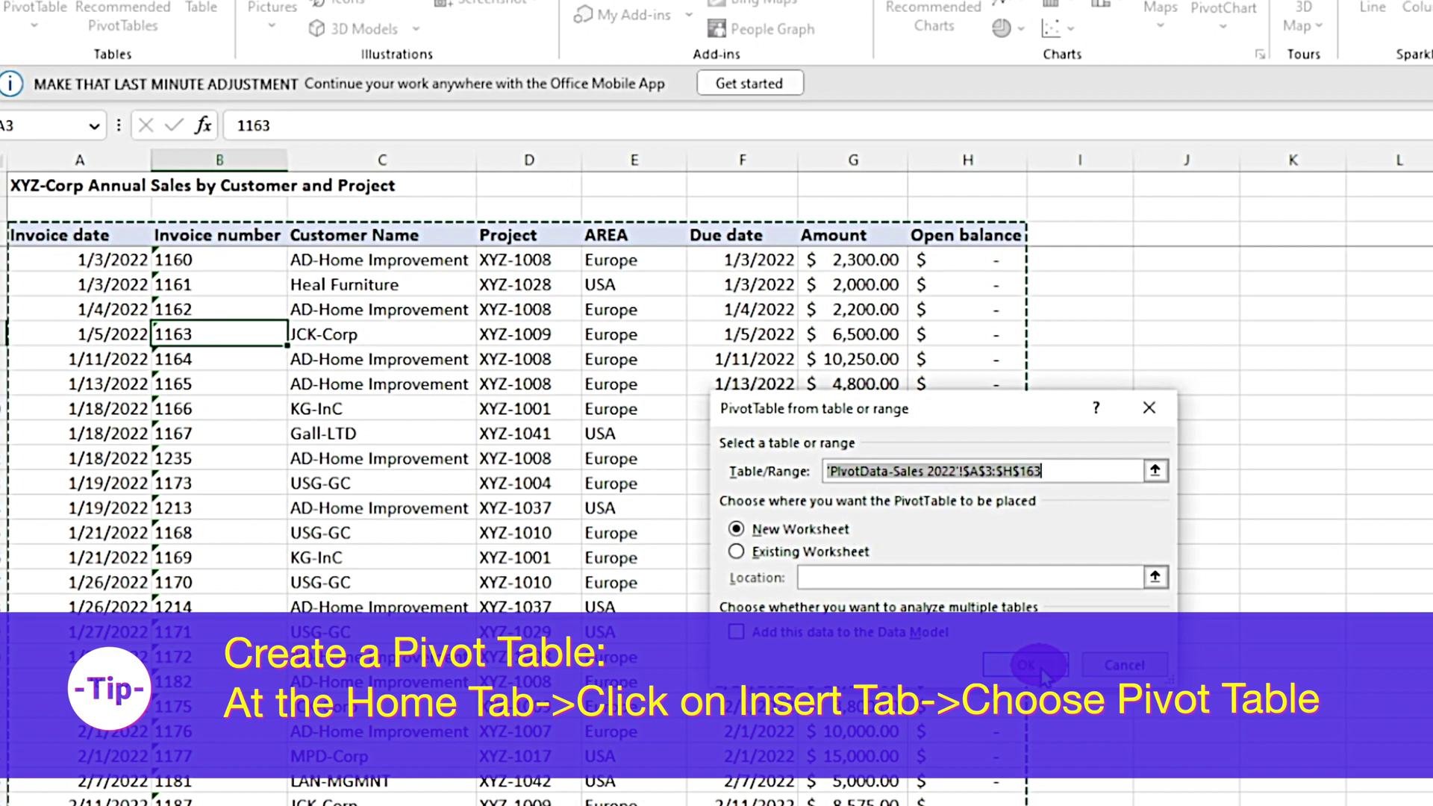
{"action": "left_click", "coordinate": [1038, 664]}
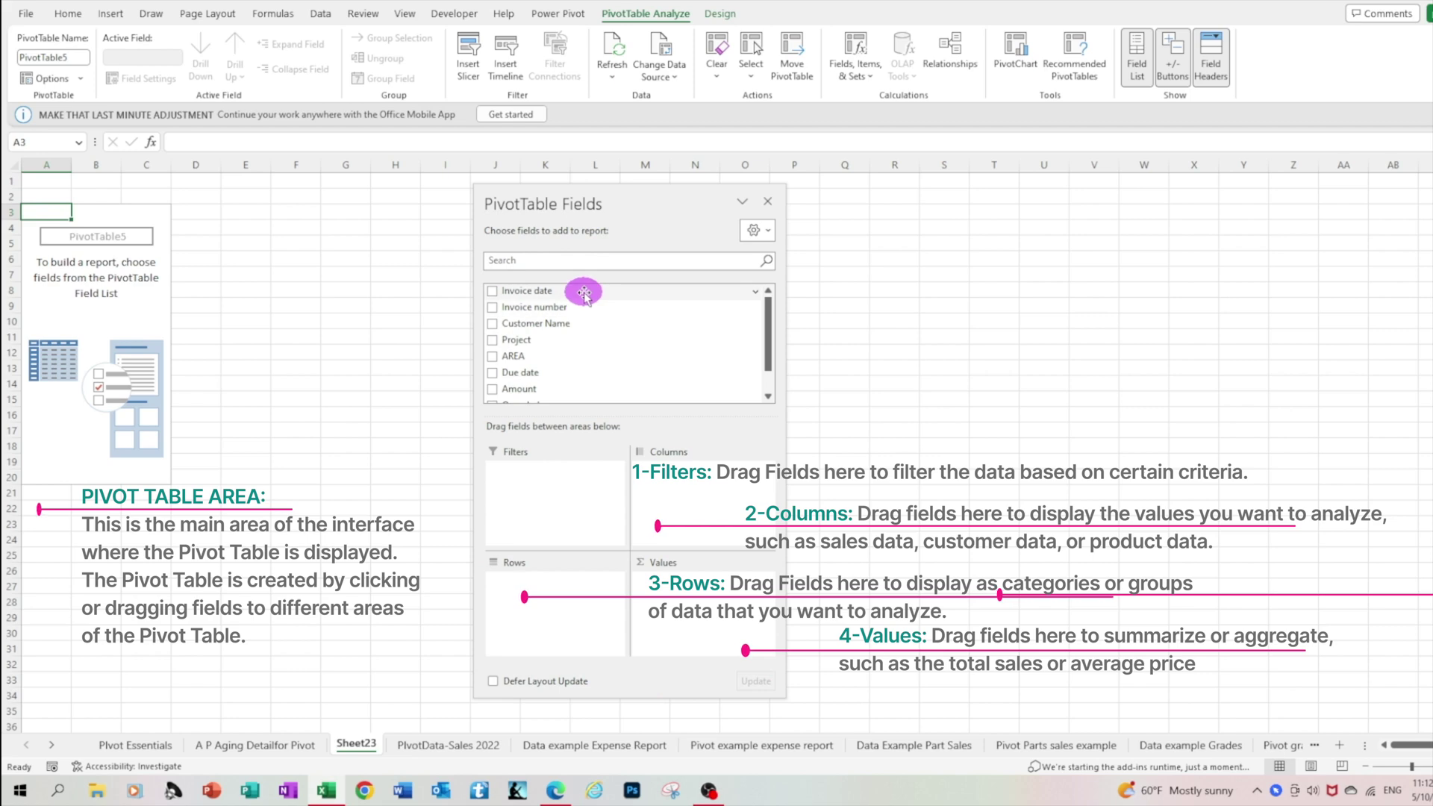
Lay out the pivot table with Customer Name as rows and the sums of Amount and Open balance as values
{"action": "scroll", "coordinate": [584, 294], "scroll_direction": "down", "scroll_amount": 1}
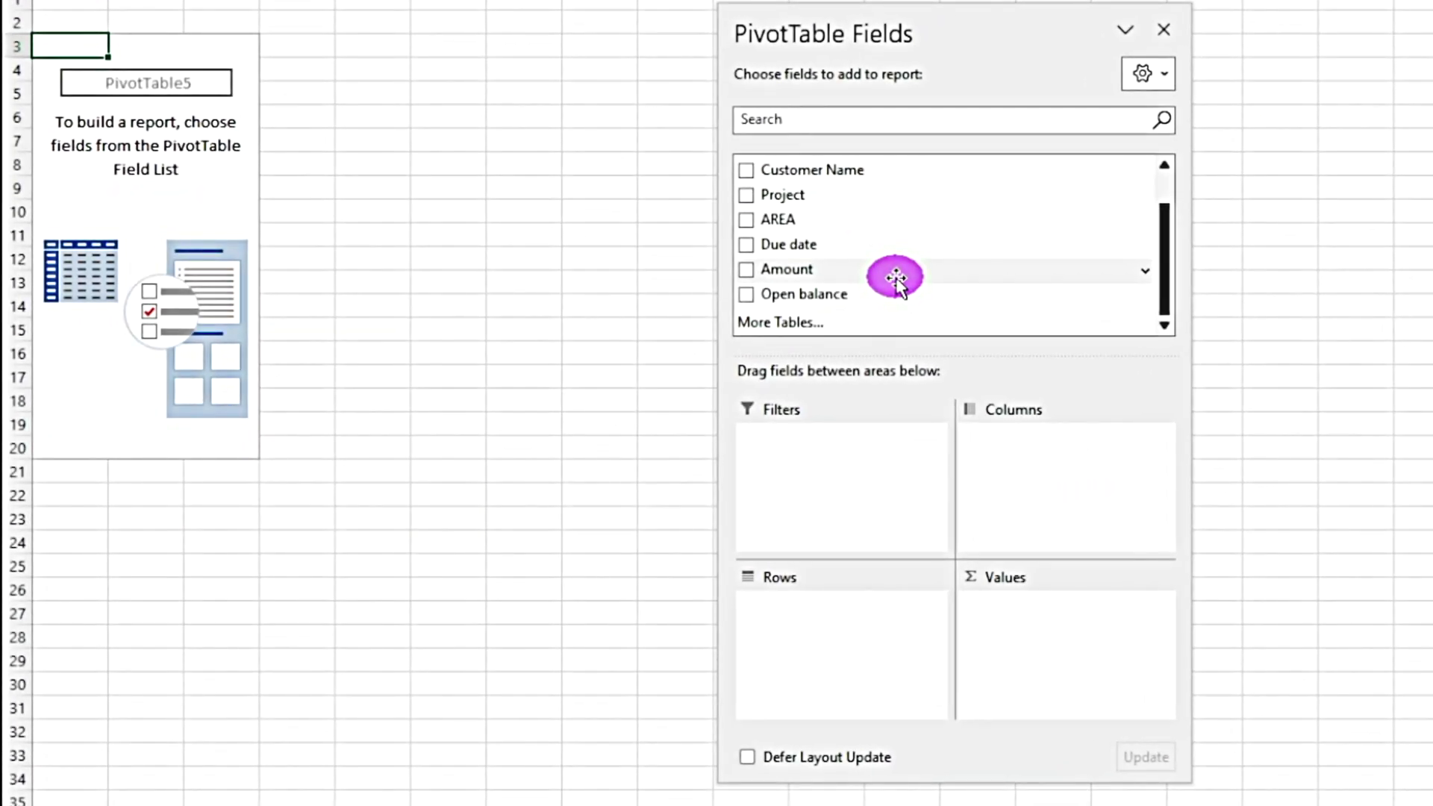
{"action": "scroll", "coordinate": [896, 278], "scroll_direction": "up", "scroll_amount": 1}
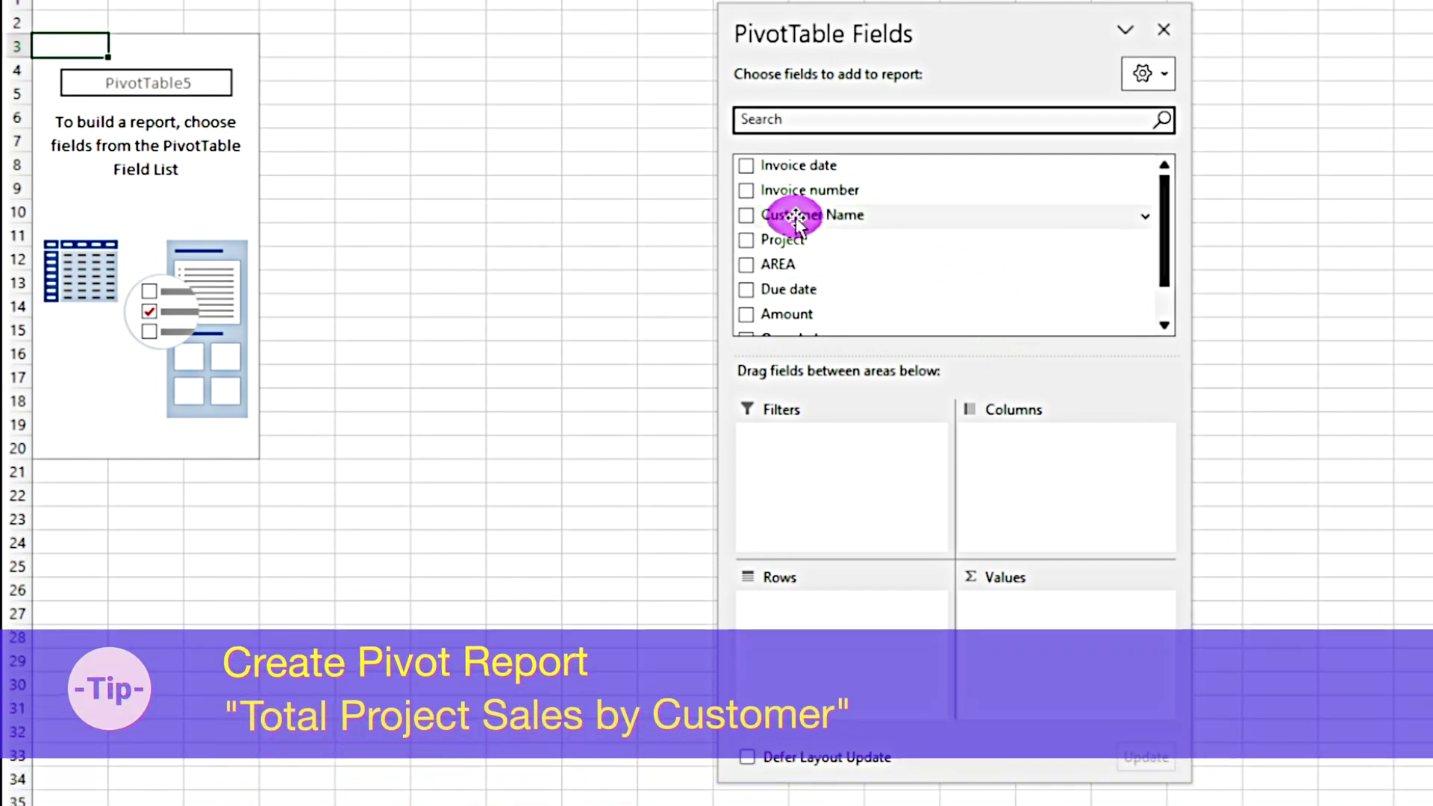
{"action": "left_click_drag", "start_coordinate": [798, 220], "coordinate": [808, 628]}
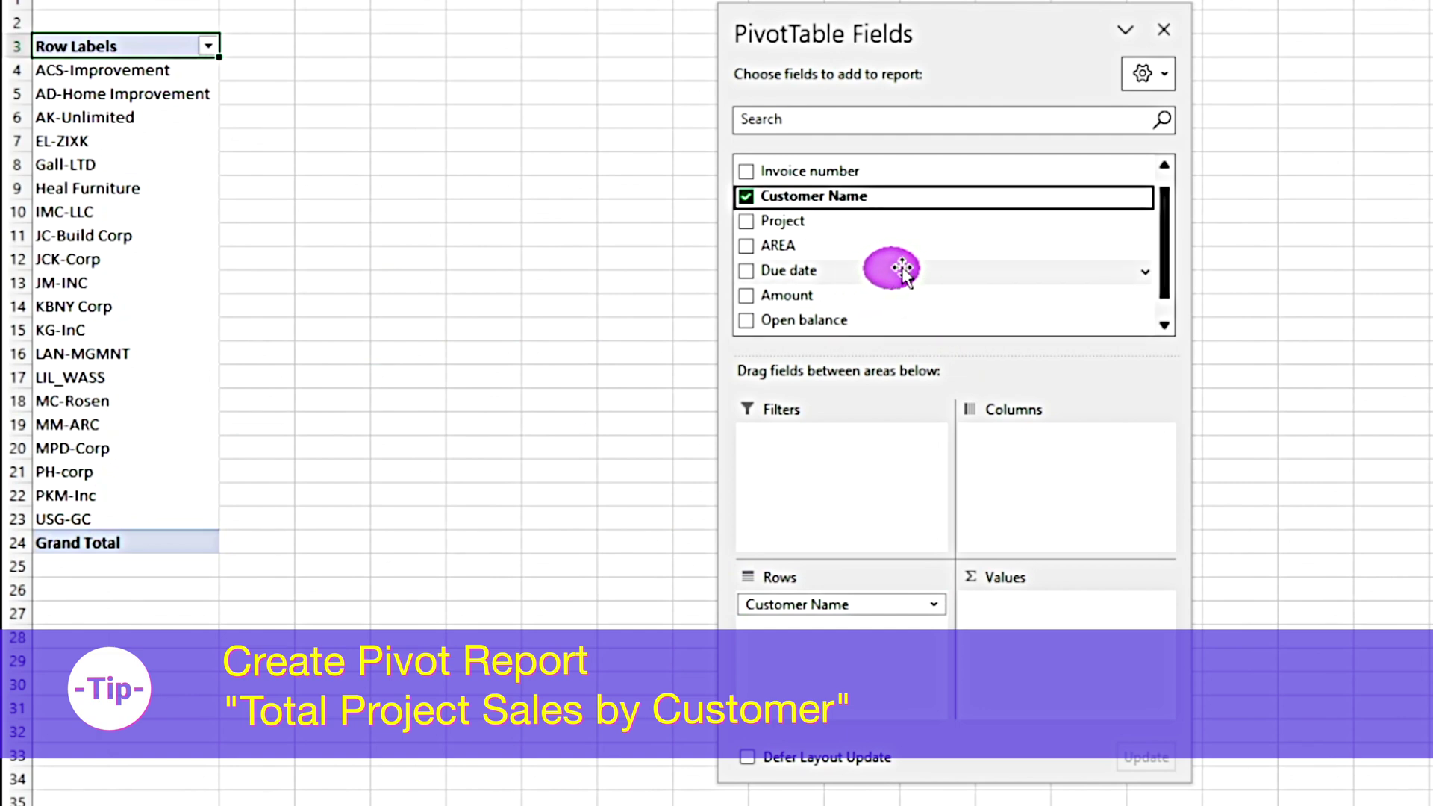
{"action": "left_click", "coordinate": [790, 297]}
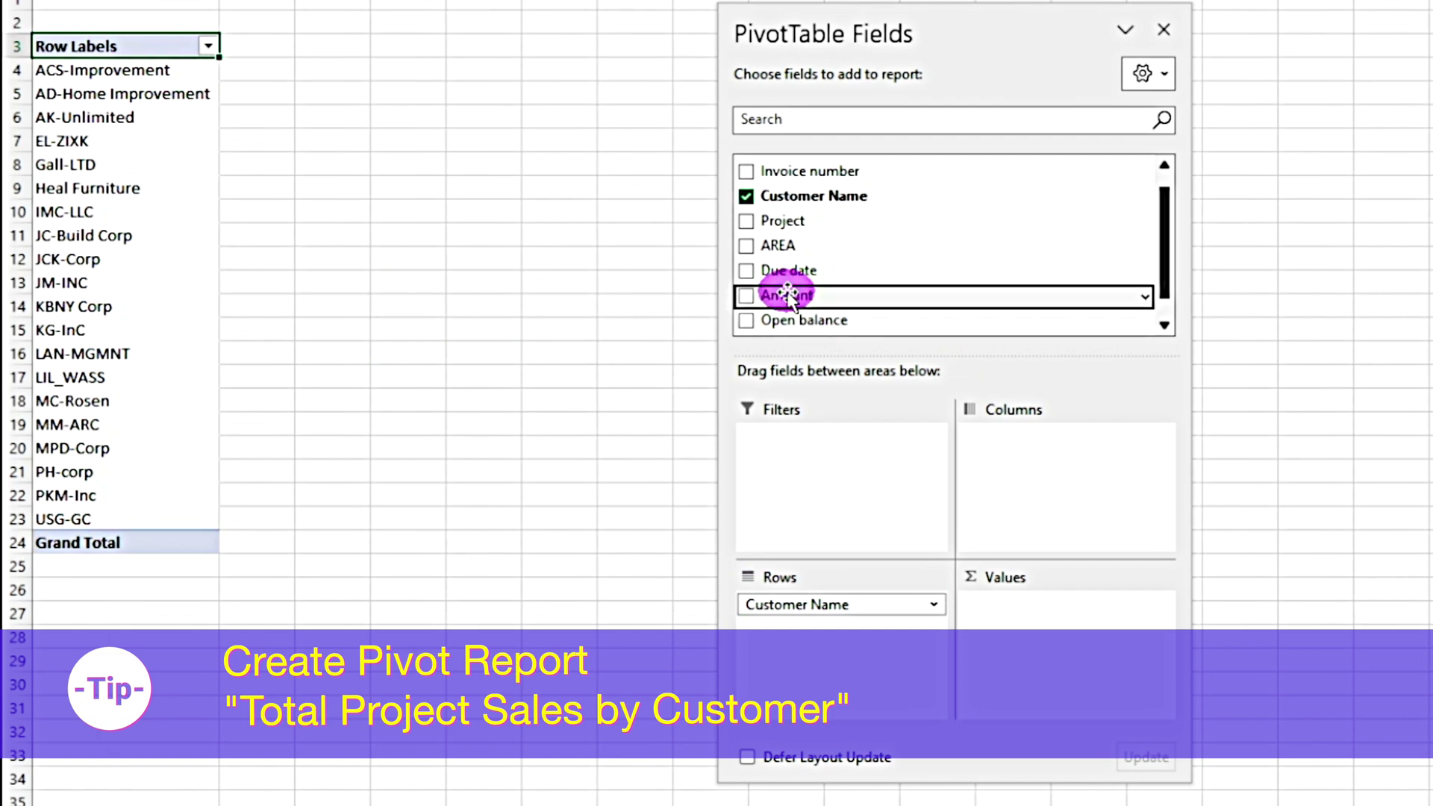
{"action": "left_click_drag", "start_coordinate": [818, 318], "coordinate": [1046, 649]}
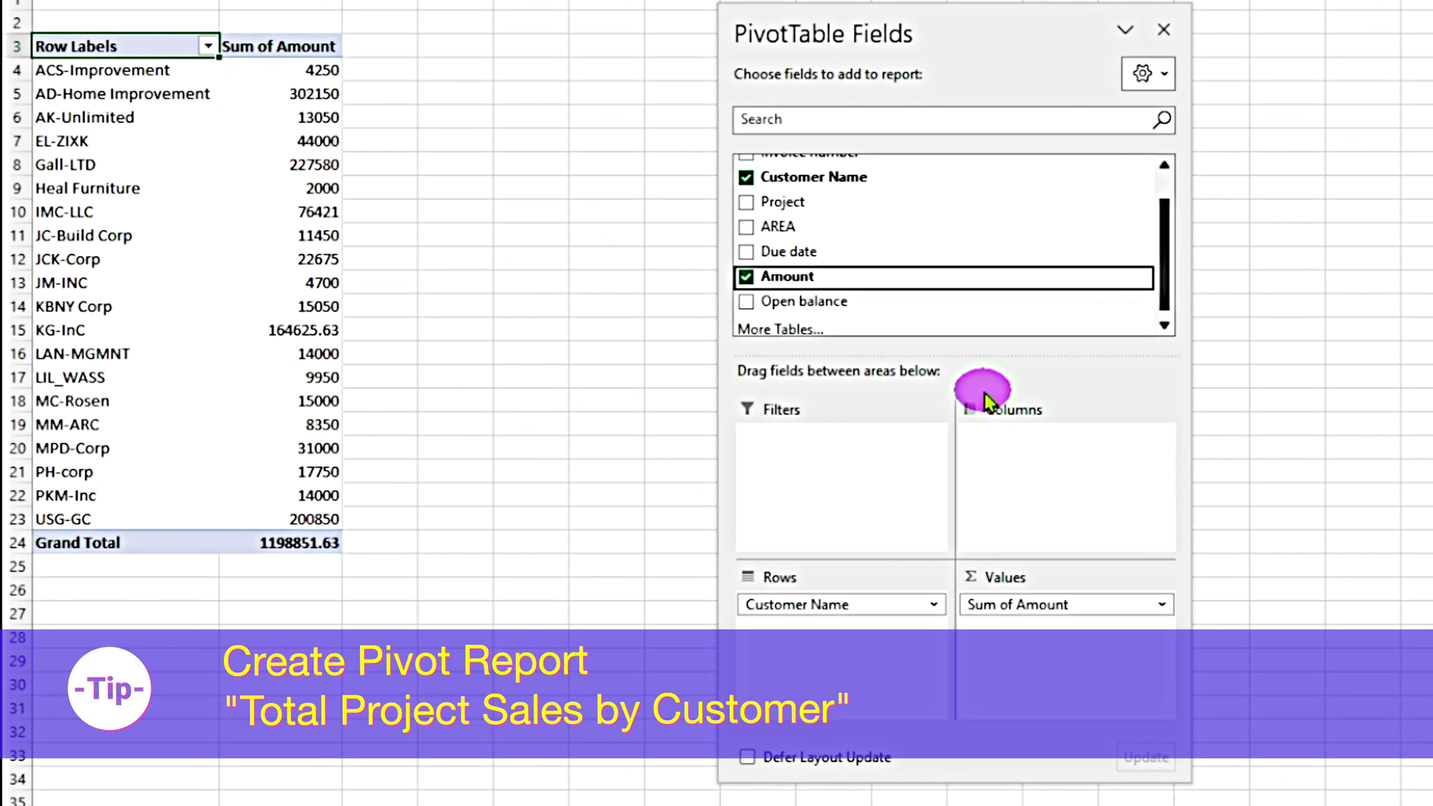
{"action": "left_click_drag", "start_coordinate": [794, 306], "coordinate": [1069, 709]}
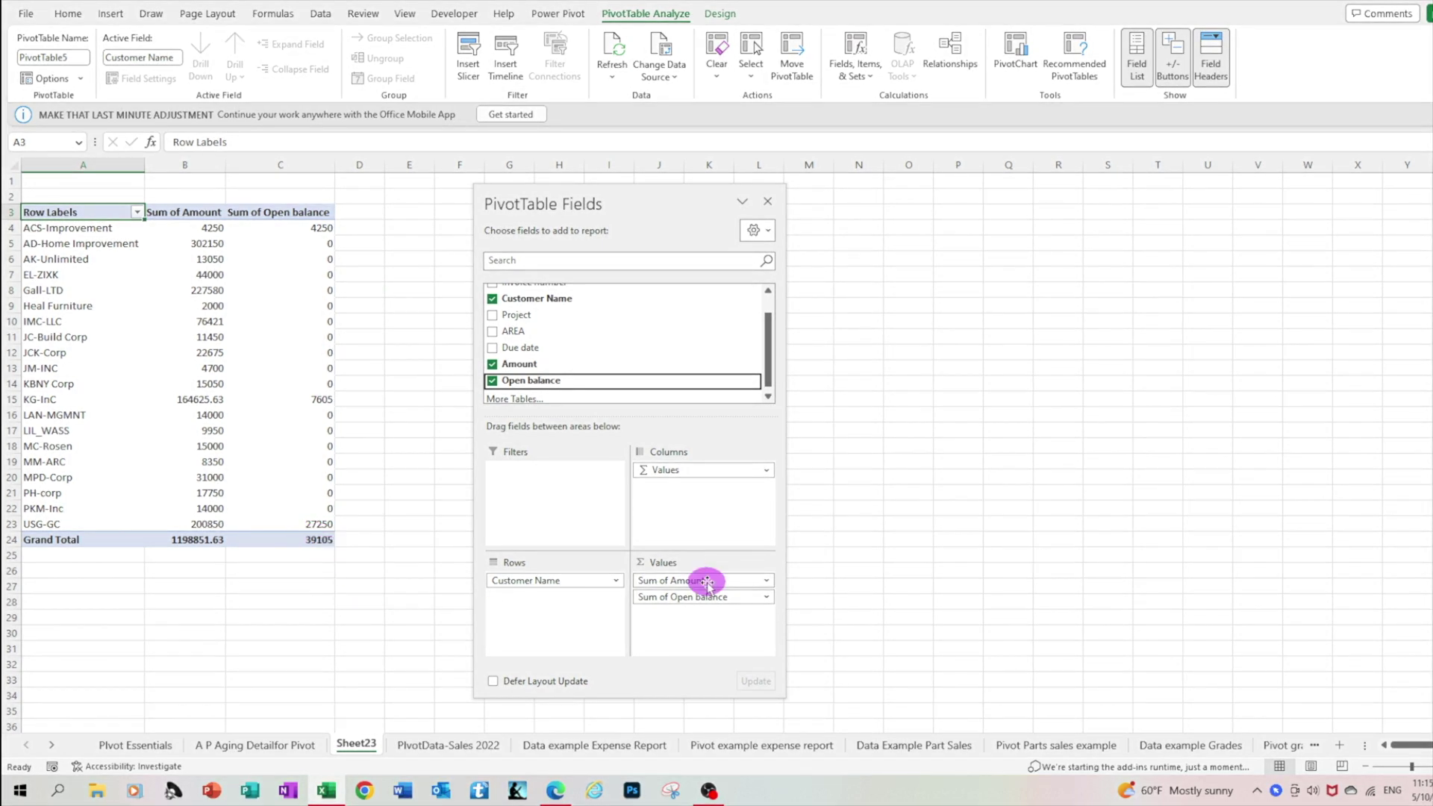
Give the Amount value field the custom name Total Sales($)
{"action": "left_click", "coordinate": [707, 581]}
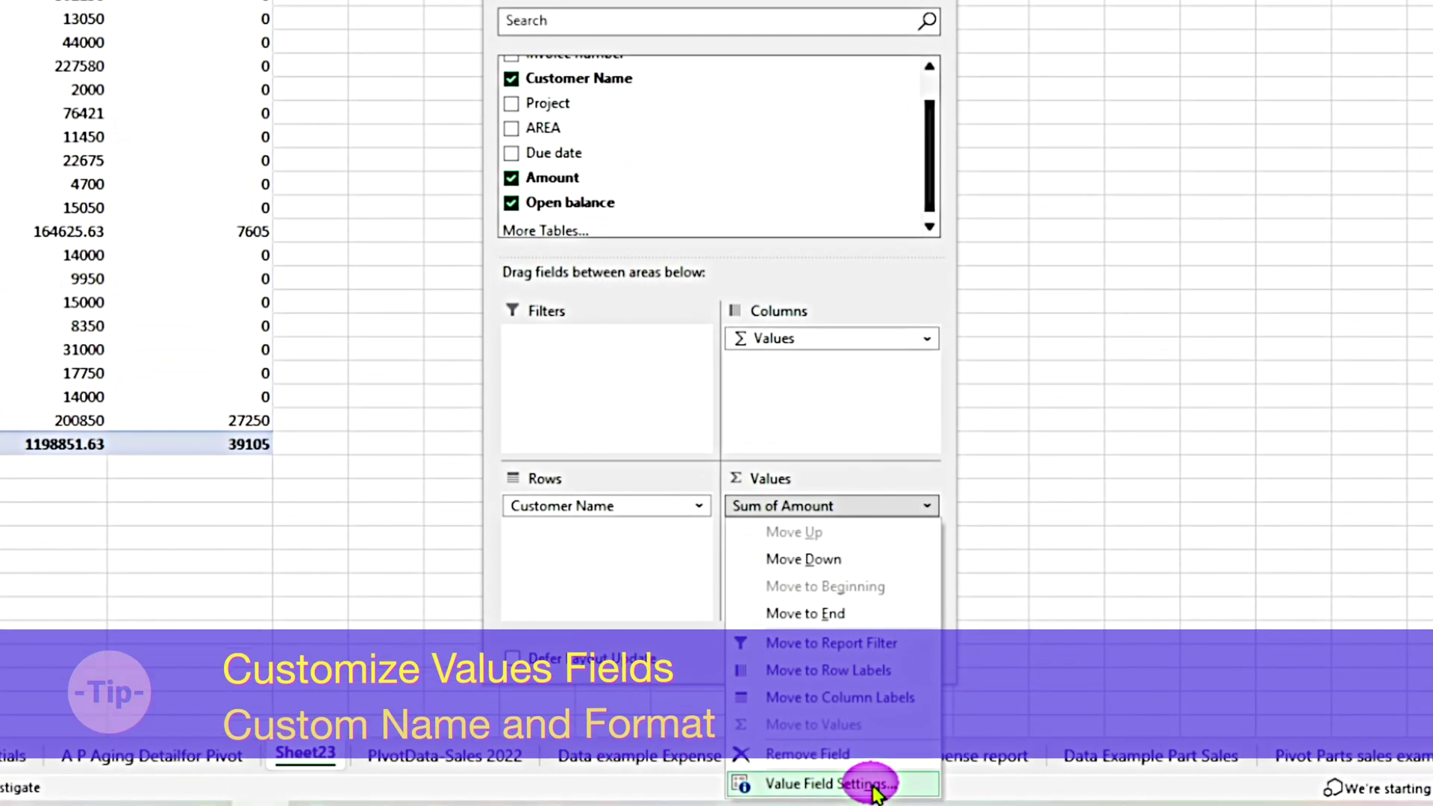
{"action": "left_click", "coordinate": [869, 784]}
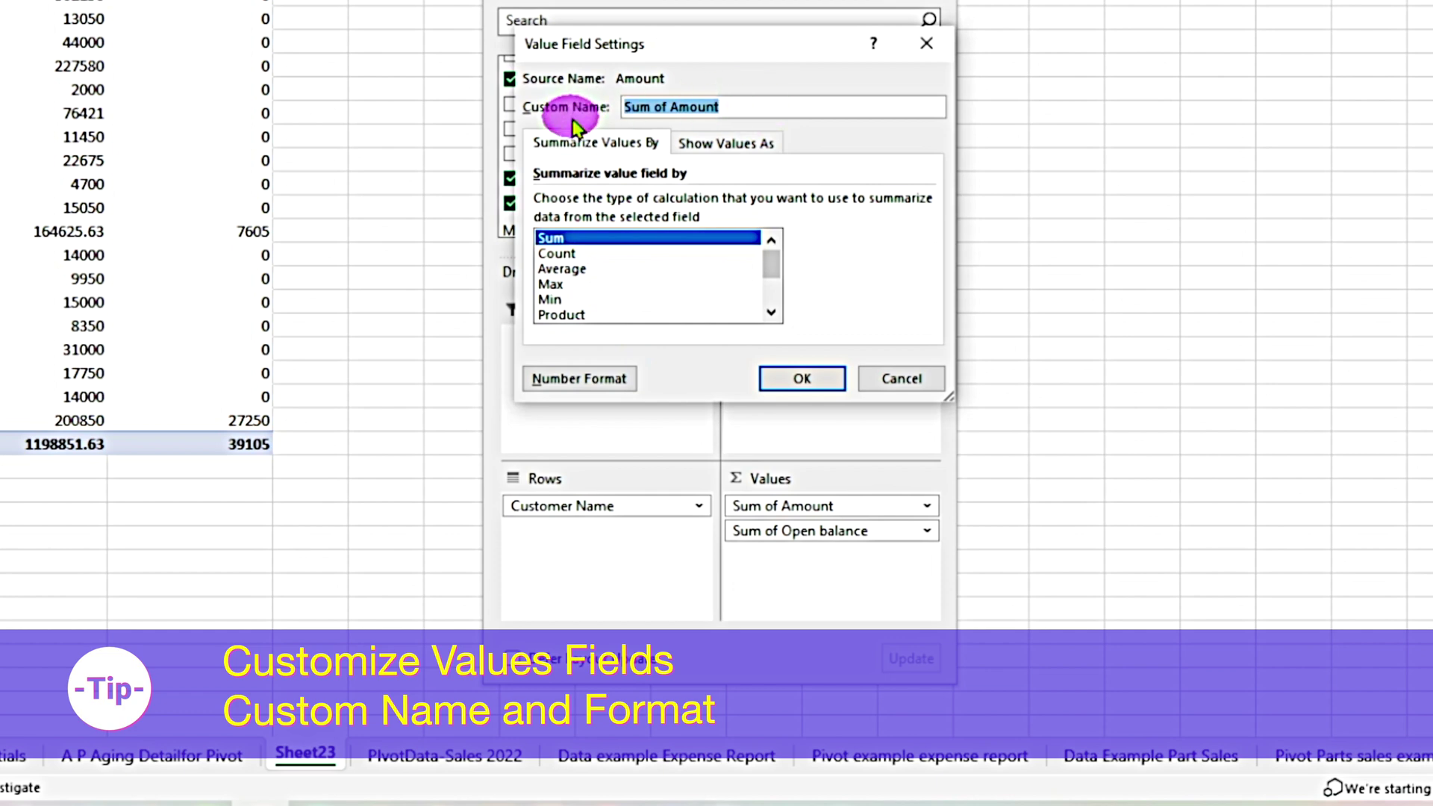
{"action": "left_click", "coordinate": [775, 105]}
{"action": "left_click_drag", "start_coordinate": [772, 107], "coordinate": [592, 105]}
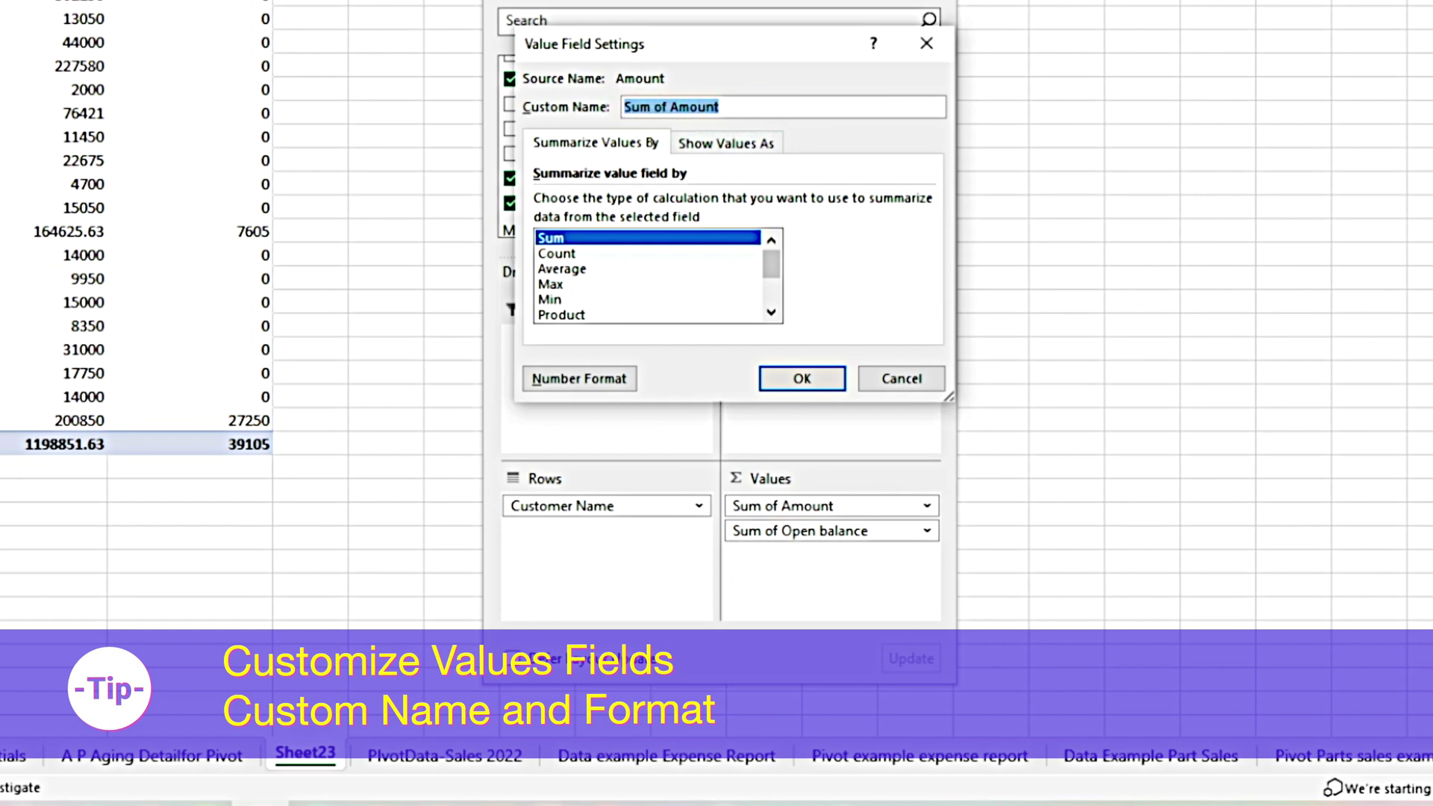
{"action": "left_click", "coordinate": [758, 106]}
{"action": "left_click_drag", "start_coordinate": [759, 105], "coordinate": [607, 105]}
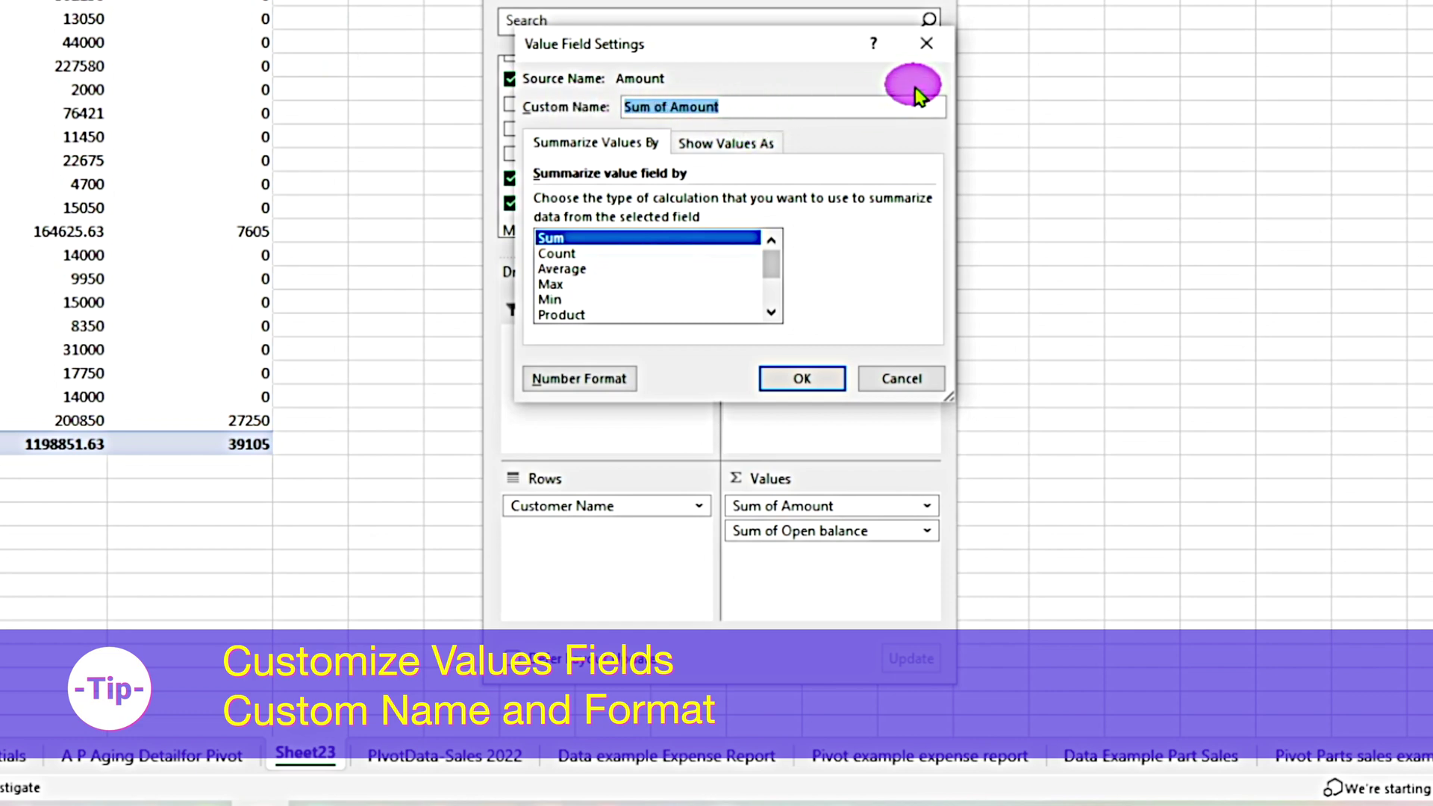
{"action": "type", "text": "Total Sales($"}
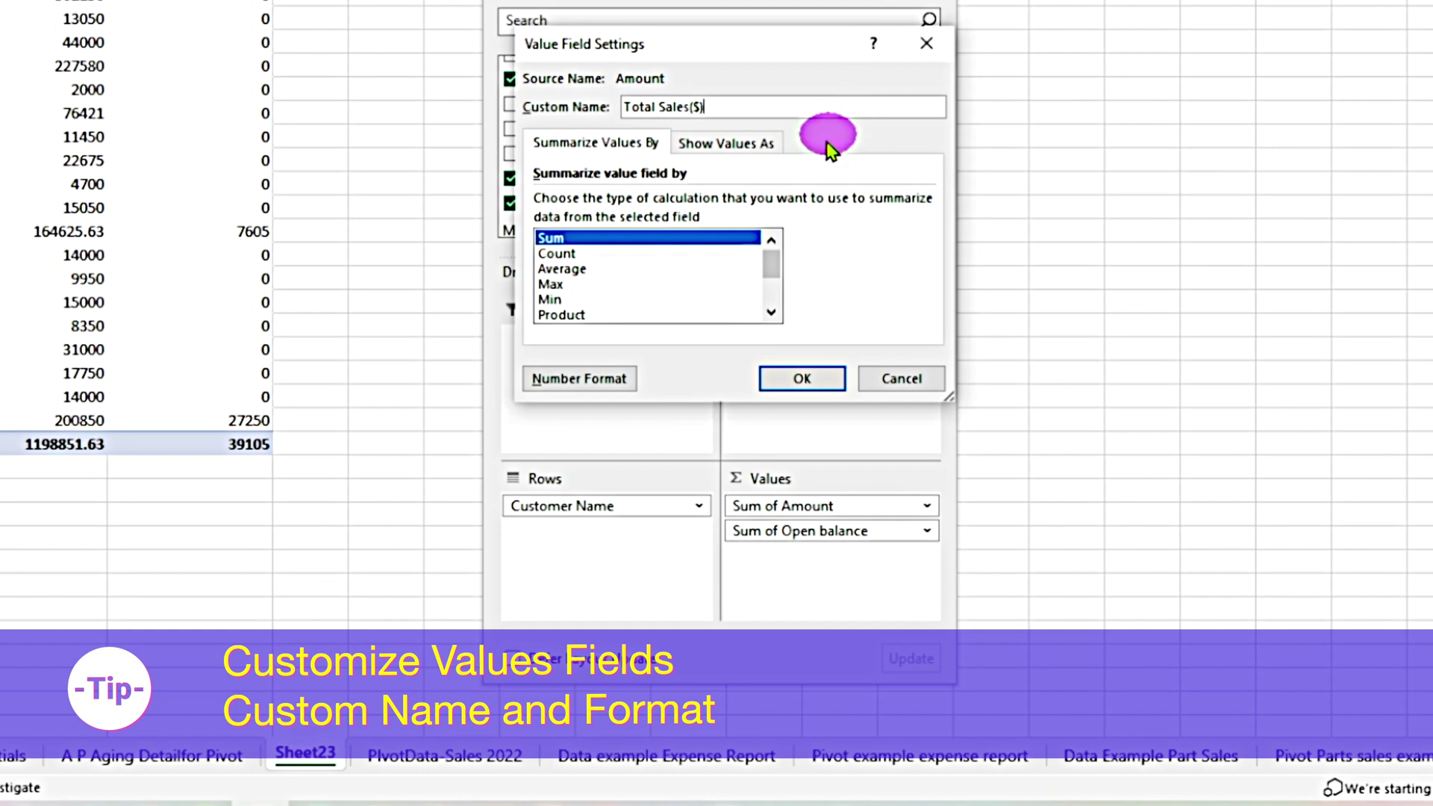
Format the Total Sales($) value field as Currency with 2 decimal places, the $ symbol and negatives shown as ($1,234.10)
{"action": "left_click", "coordinate": [585, 378]}
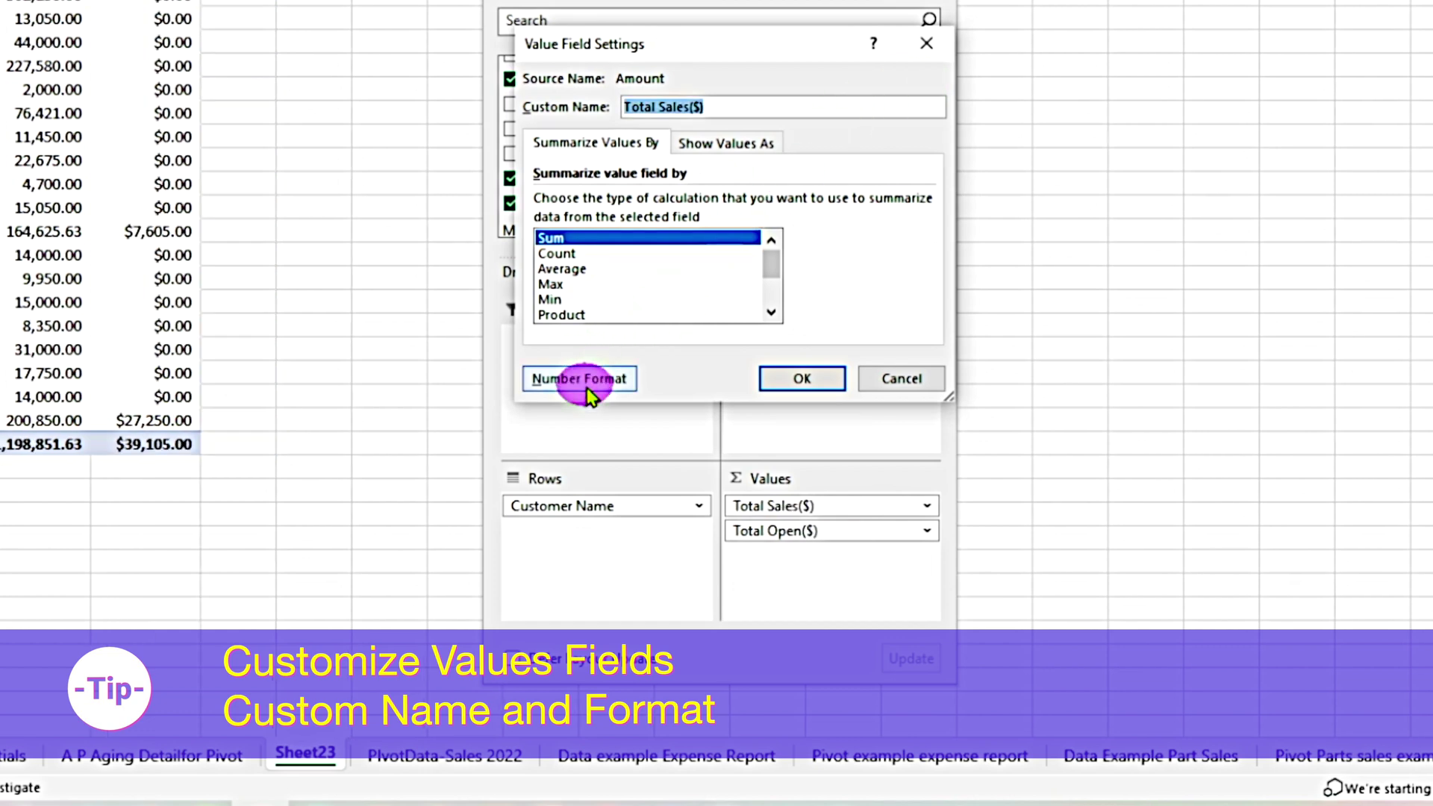
{"action": "left_click", "coordinate": [588, 381]}
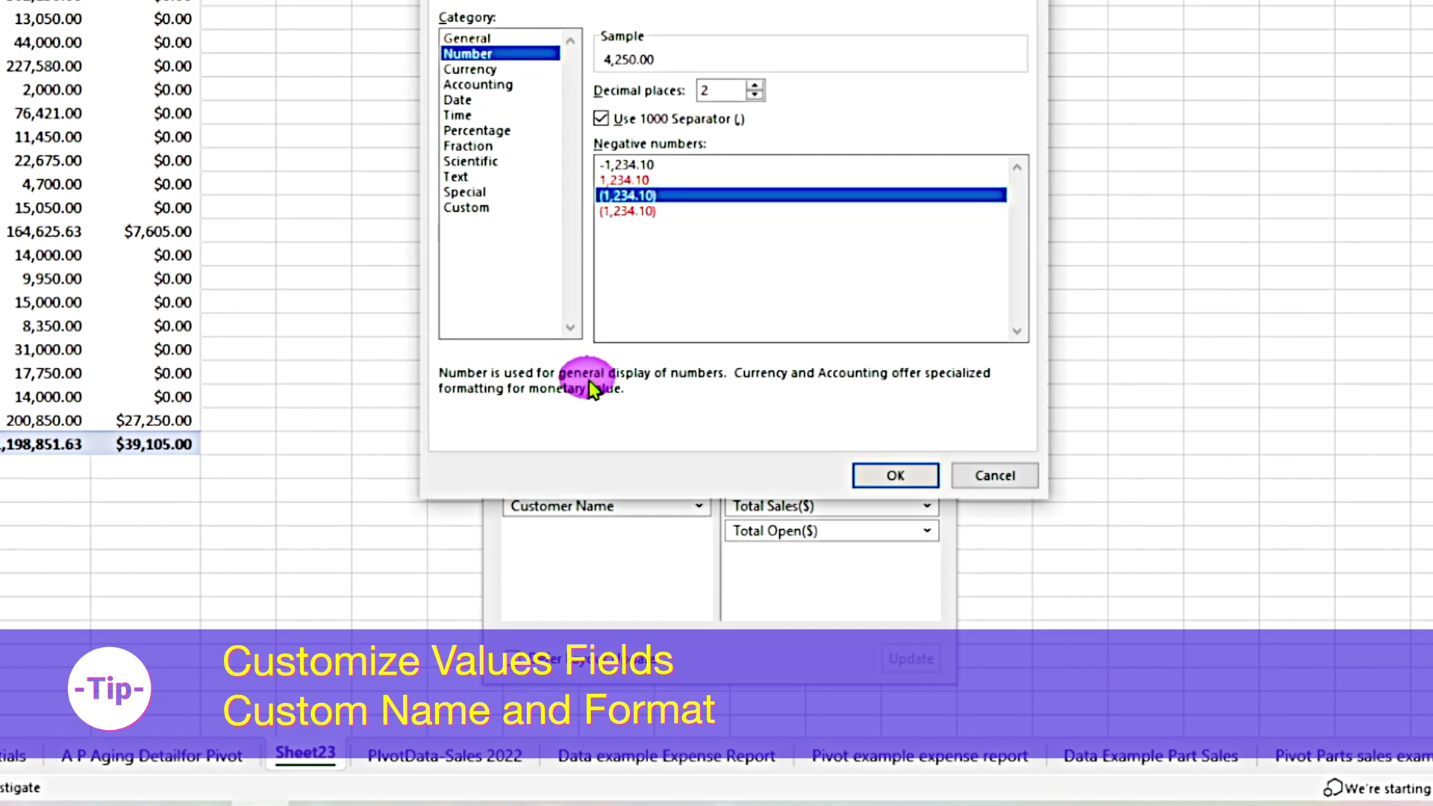
{"action": "left_click", "coordinate": [486, 68]}
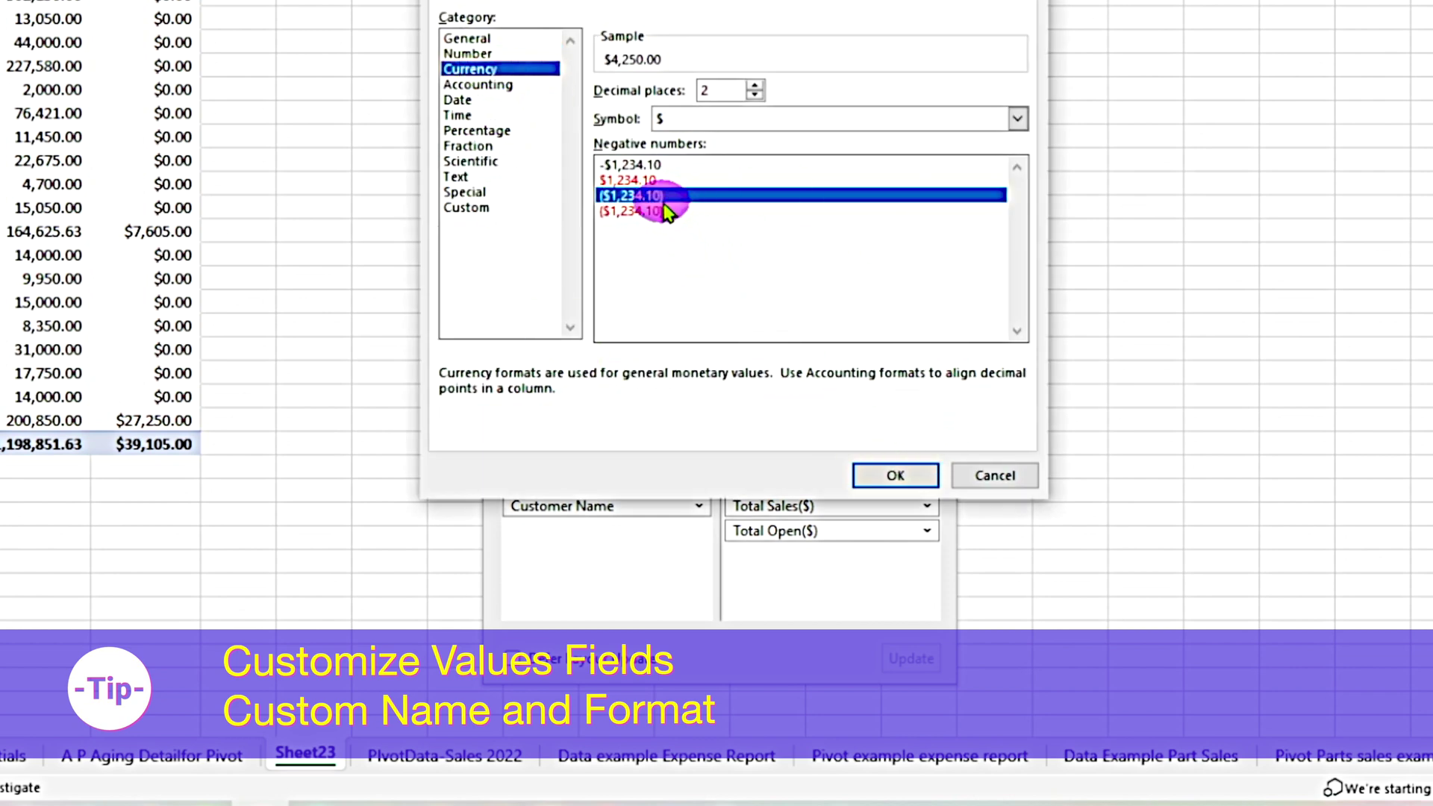
{"action": "left_click", "coordinate": [898, 476]}
{"action": "left_click", "coordinate": [813, 378]}
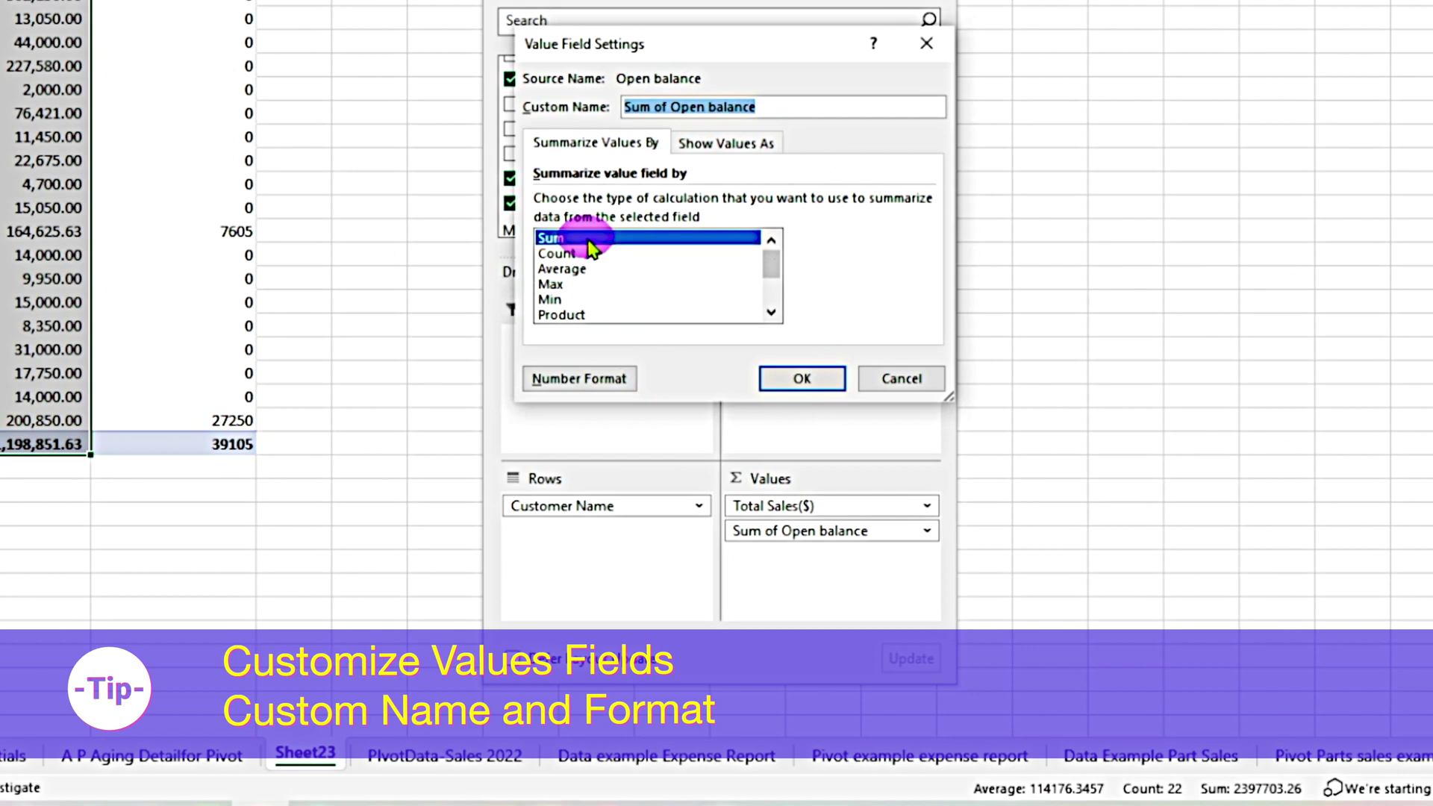
Give the Open balance value field the custom name Total Open($)
{"action": "left_click", "coordinate": [806, 104]}
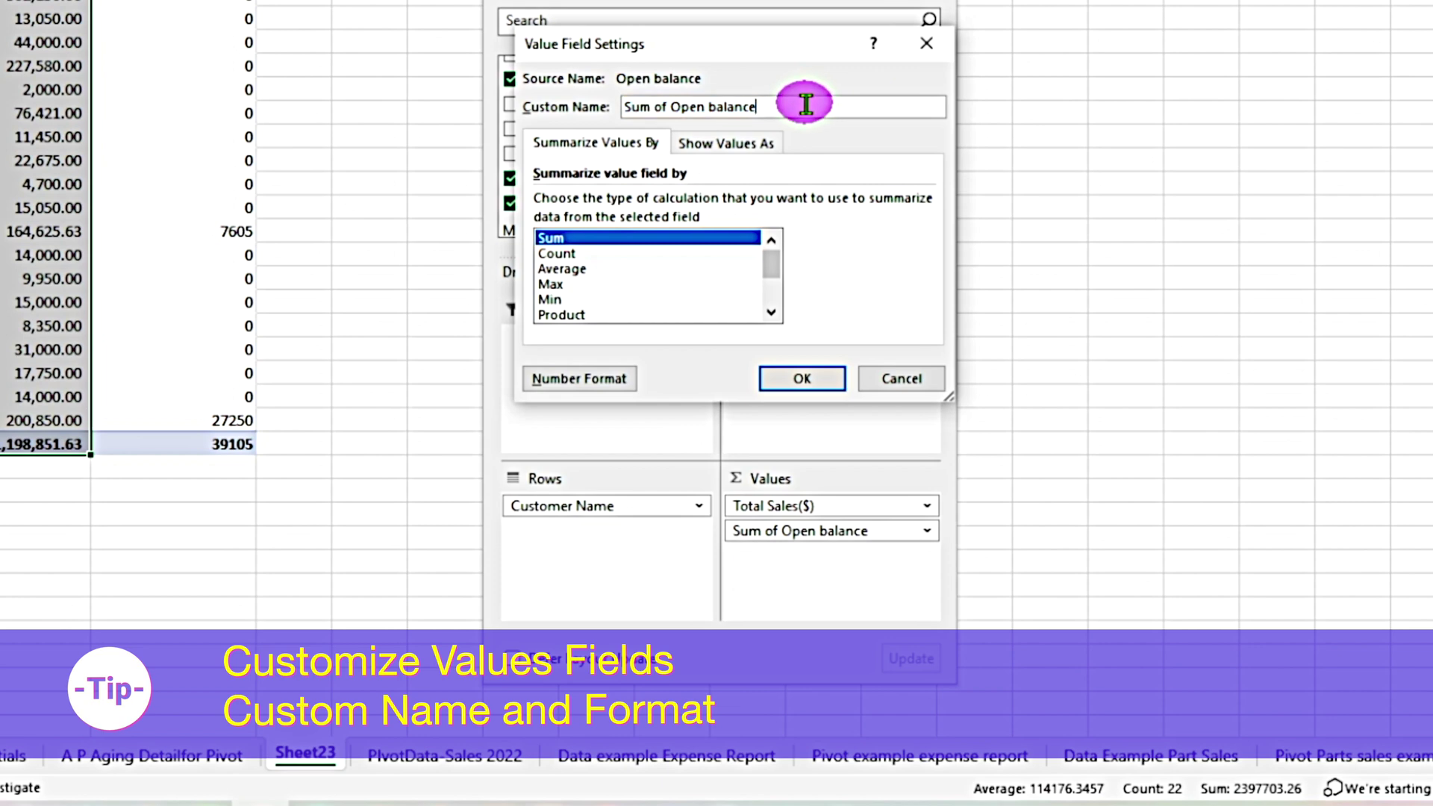
{"action": "left_click_drag", "start_coordinate": [801, 105], "coordinate": [568, 99]}
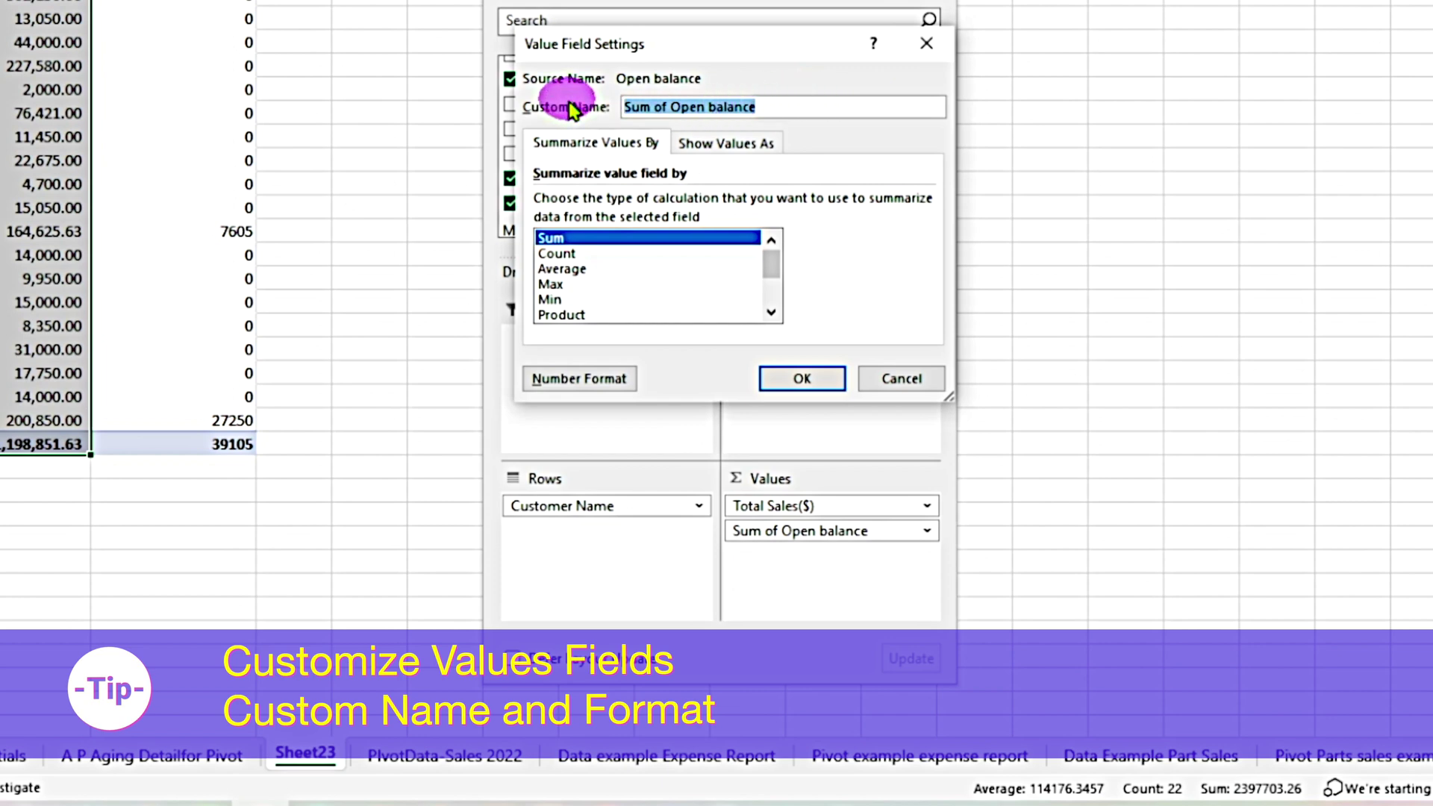
{"action": "type", "text": "Total Open($"}
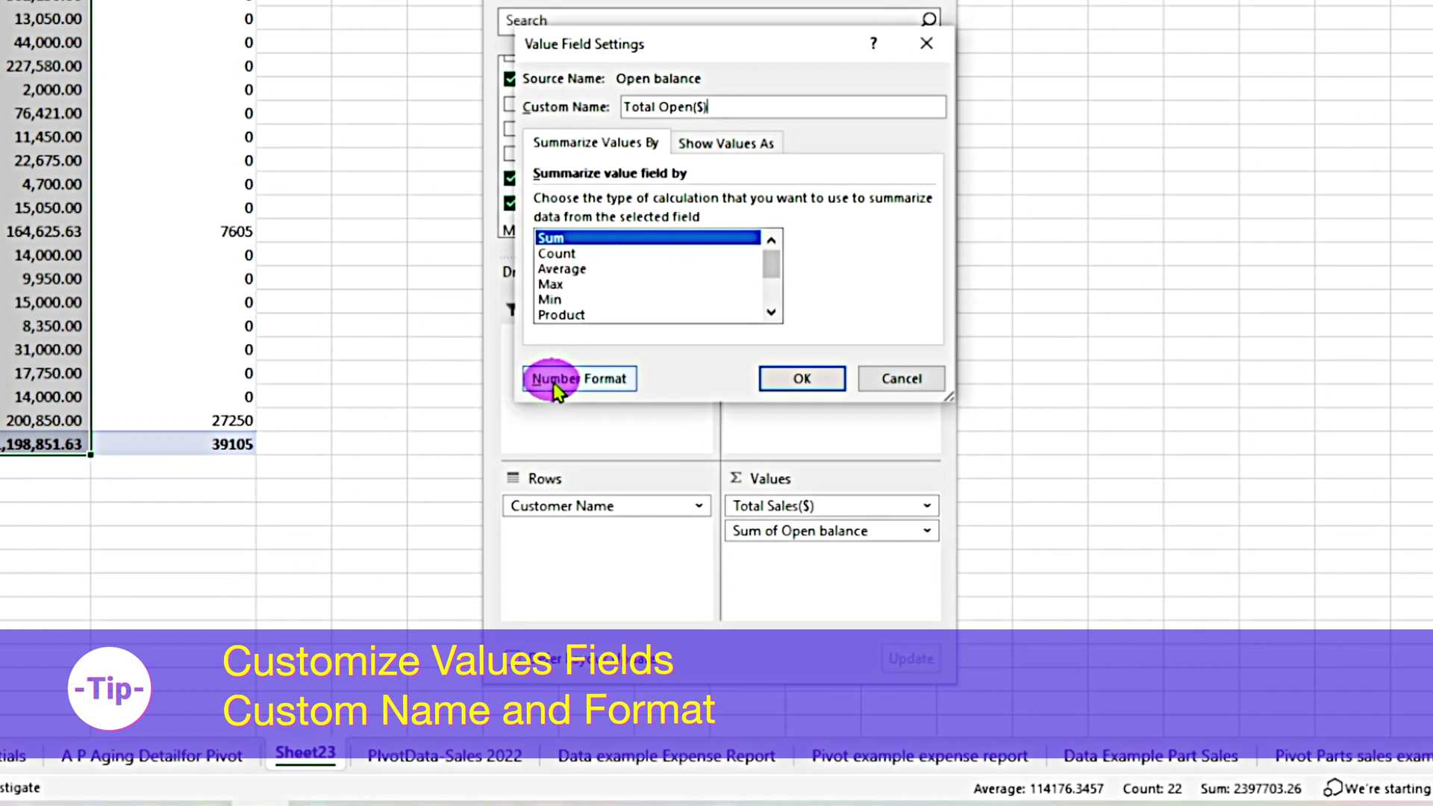
Format the Total Open($) value field as Currency with 2 decimal places, the $ symbol and negatives shown as ($1,234.10)
{"action": "left_click", "coordinate": [579, 379]}
{"action": "left_click", "coordinate": [496, 70]}
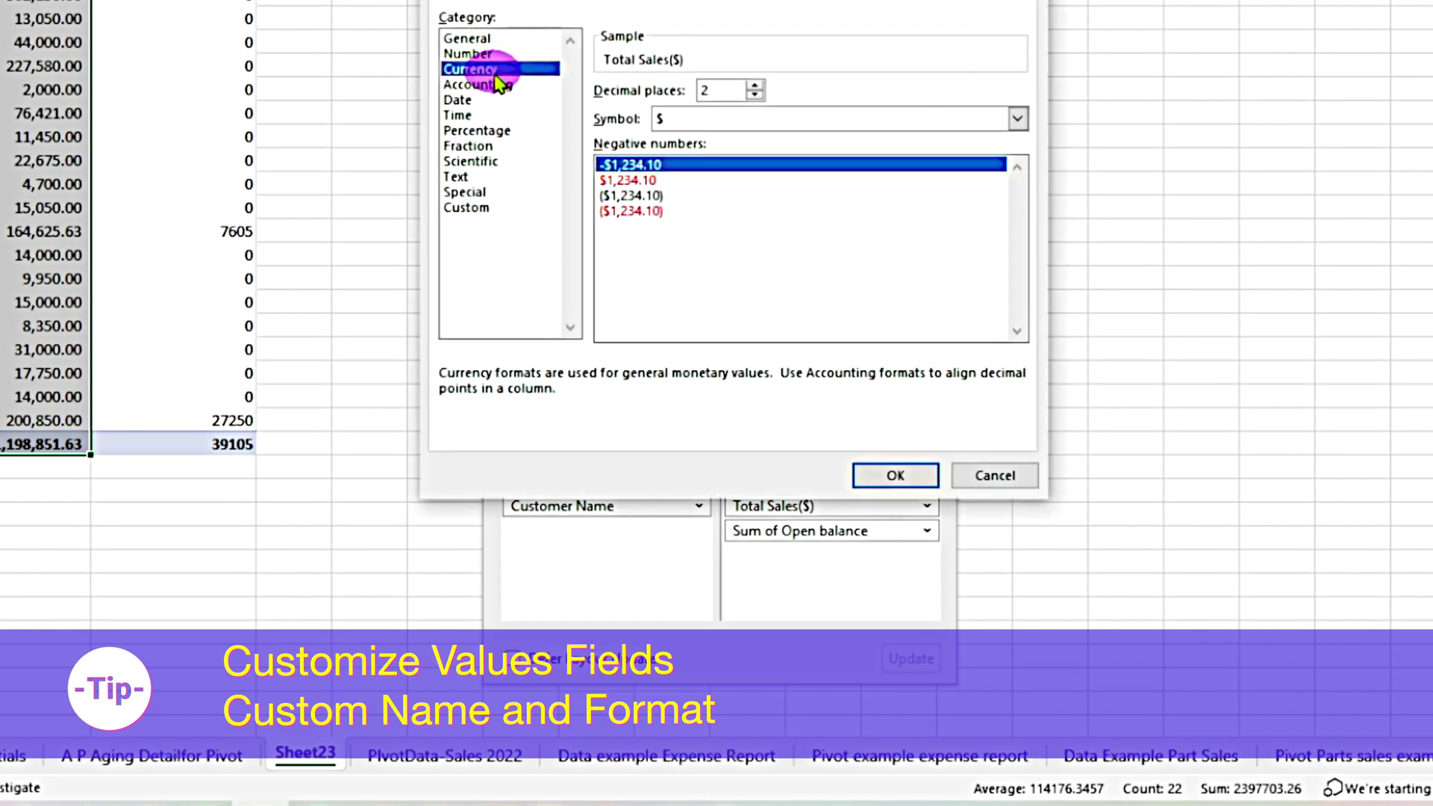
{"action": "left_click", "coordinate": [660, 196]}
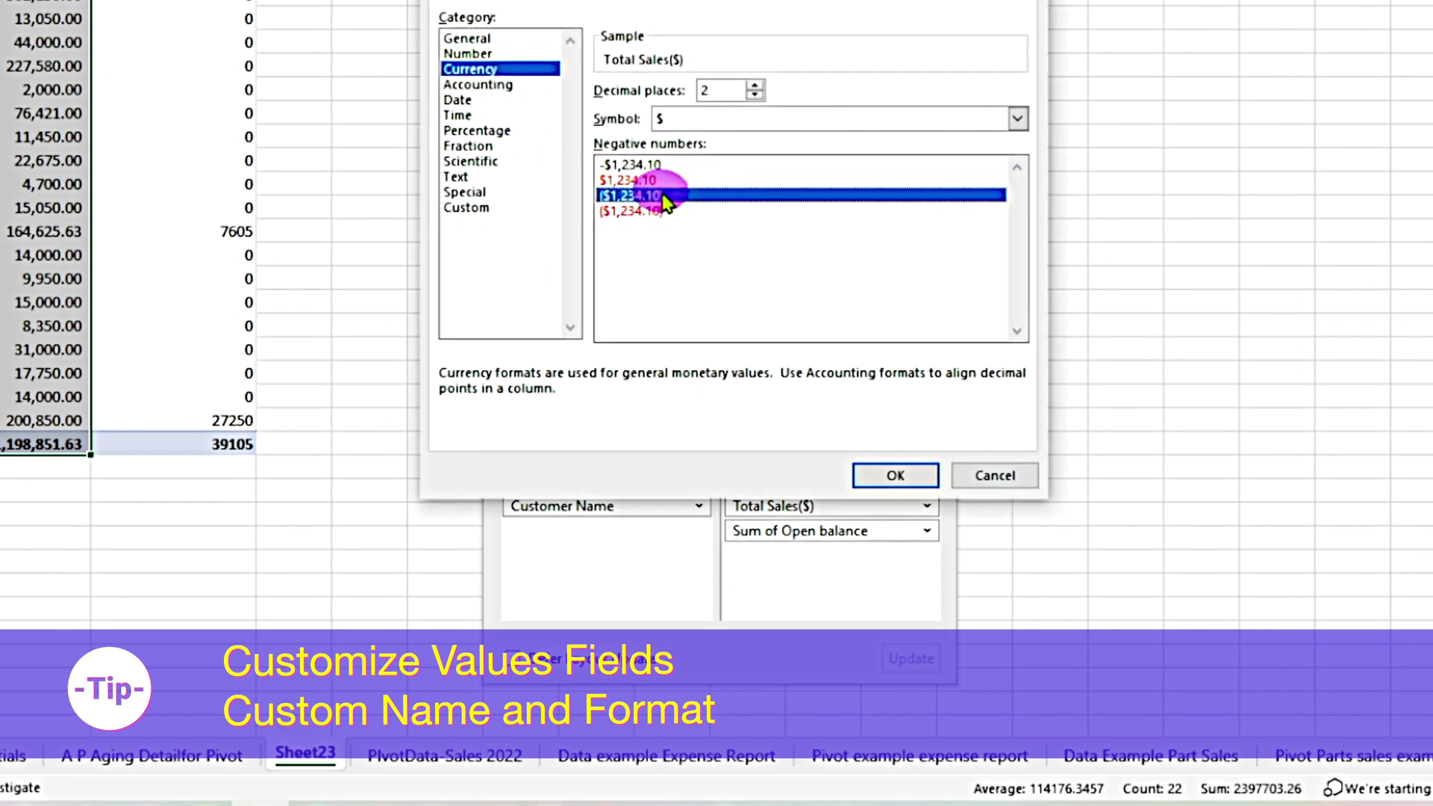
{"action": "left_click", "coordinate": [932, 472]}
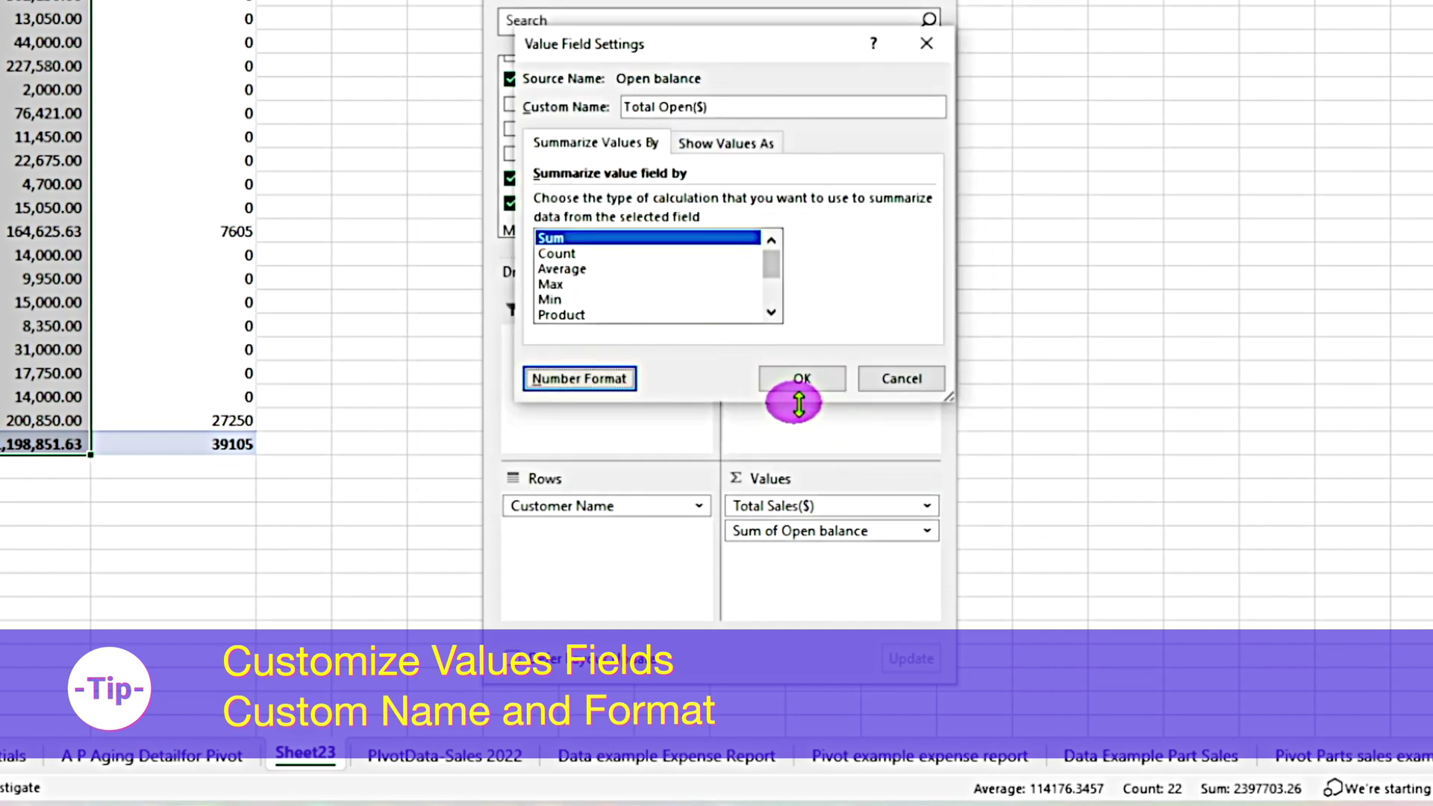
{"action": "left_click", "coordinate": [804, 382]}
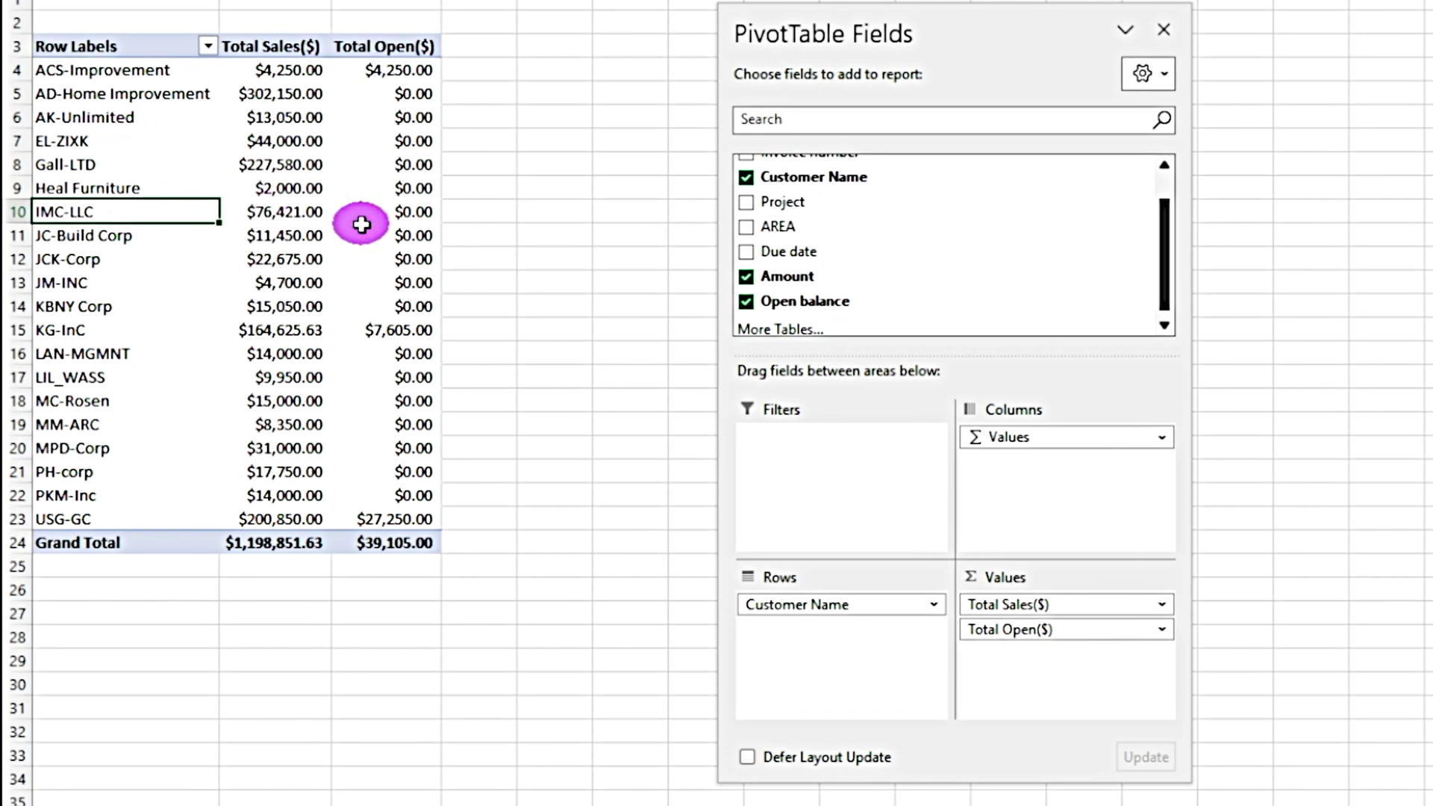
Add the Project field to the pivot table's rows beneath Customer Name and look over the projects nested under each customer
{"action": "left_click_drag", "start_coordinate": [769, 198], "coordinate": [834, 656]}
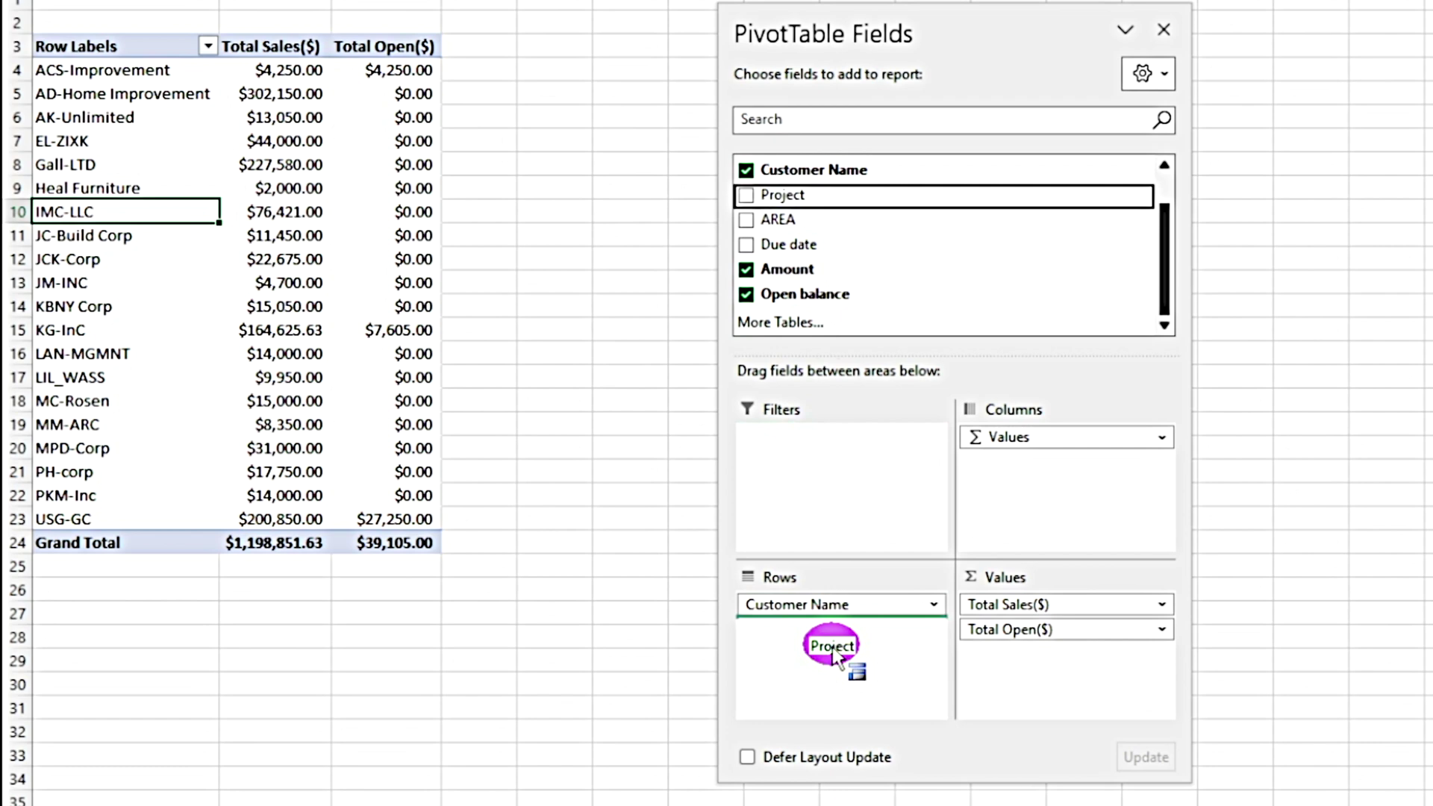
{"action": "left_click_drag", "start_coordinate": [834, 654], "coordinate": [835, 651]}
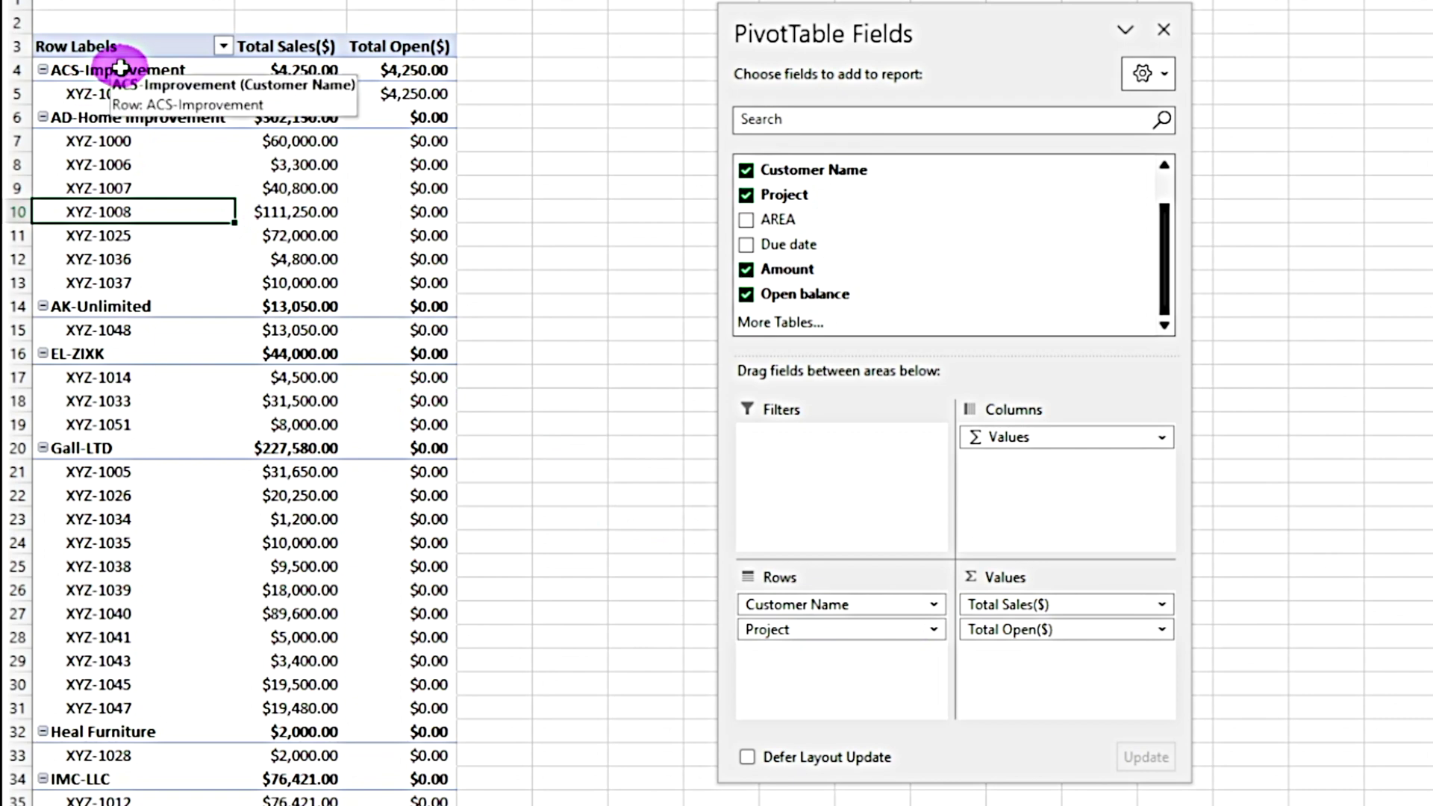
{"action": "left_click", "coordinate": [112, 92]}
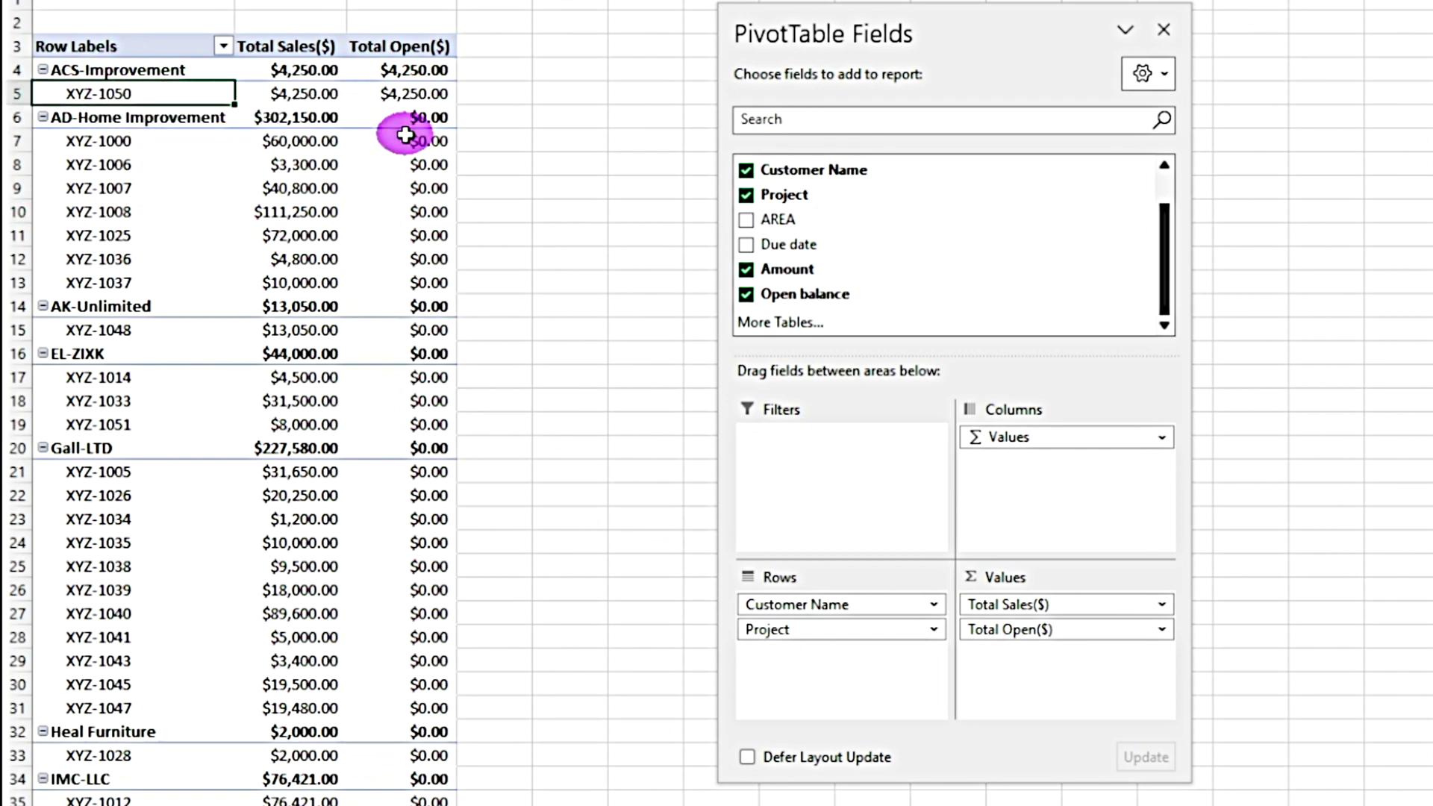
{"action": "left_click", "coordinate": [291, 94]}
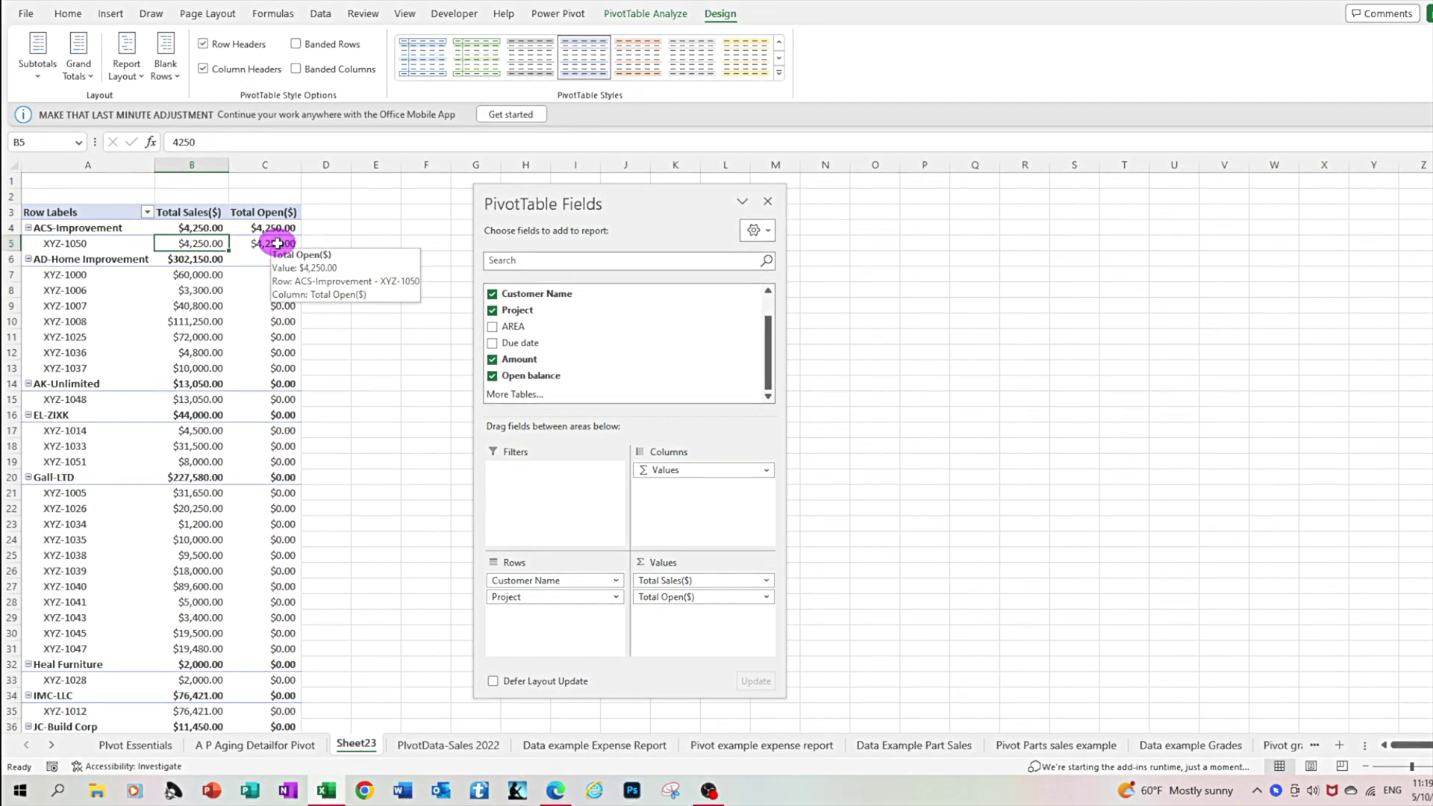
{"action": "left_click", "coordinate": [295, 220]}
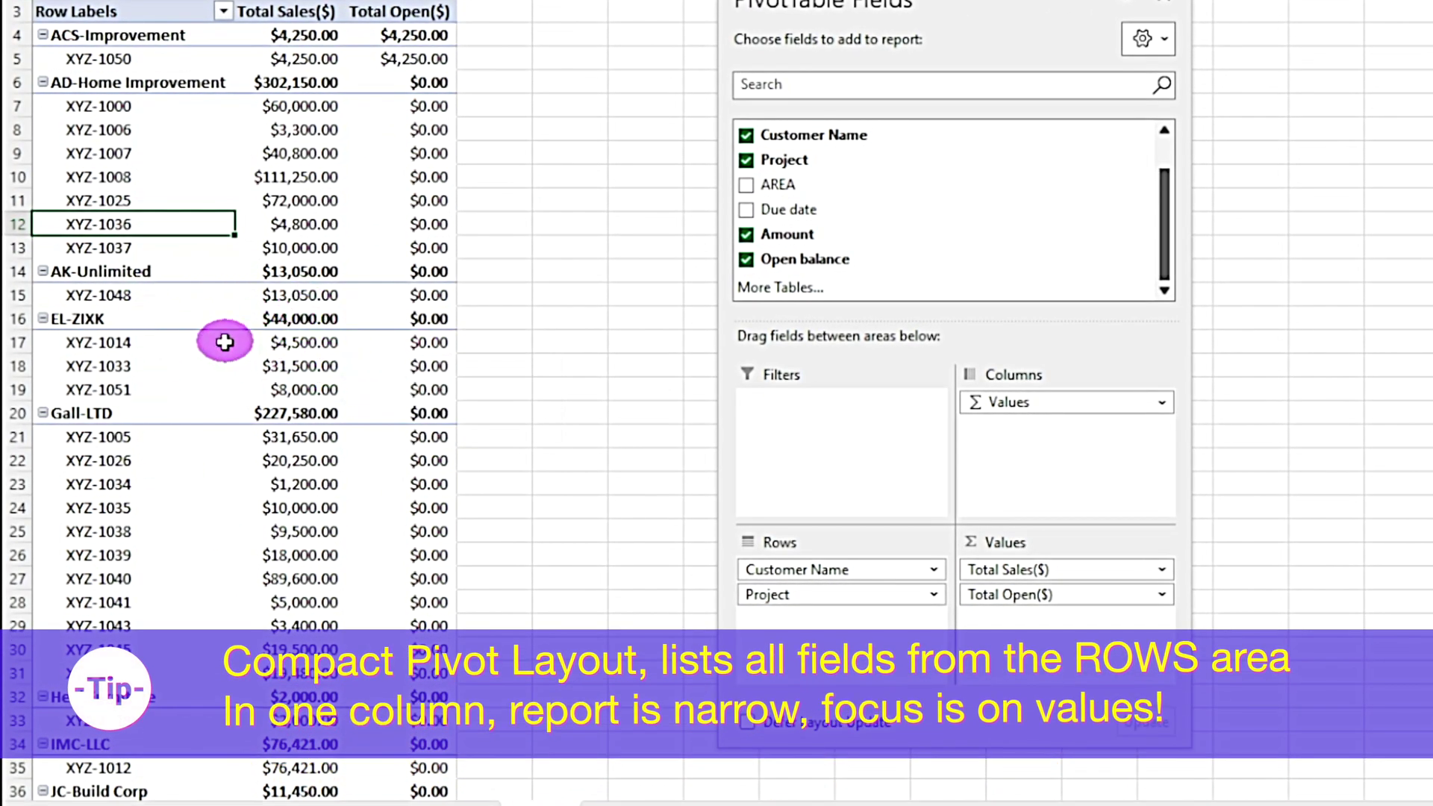
{"action": "mouse_move", "coordinate": [319, 317]}
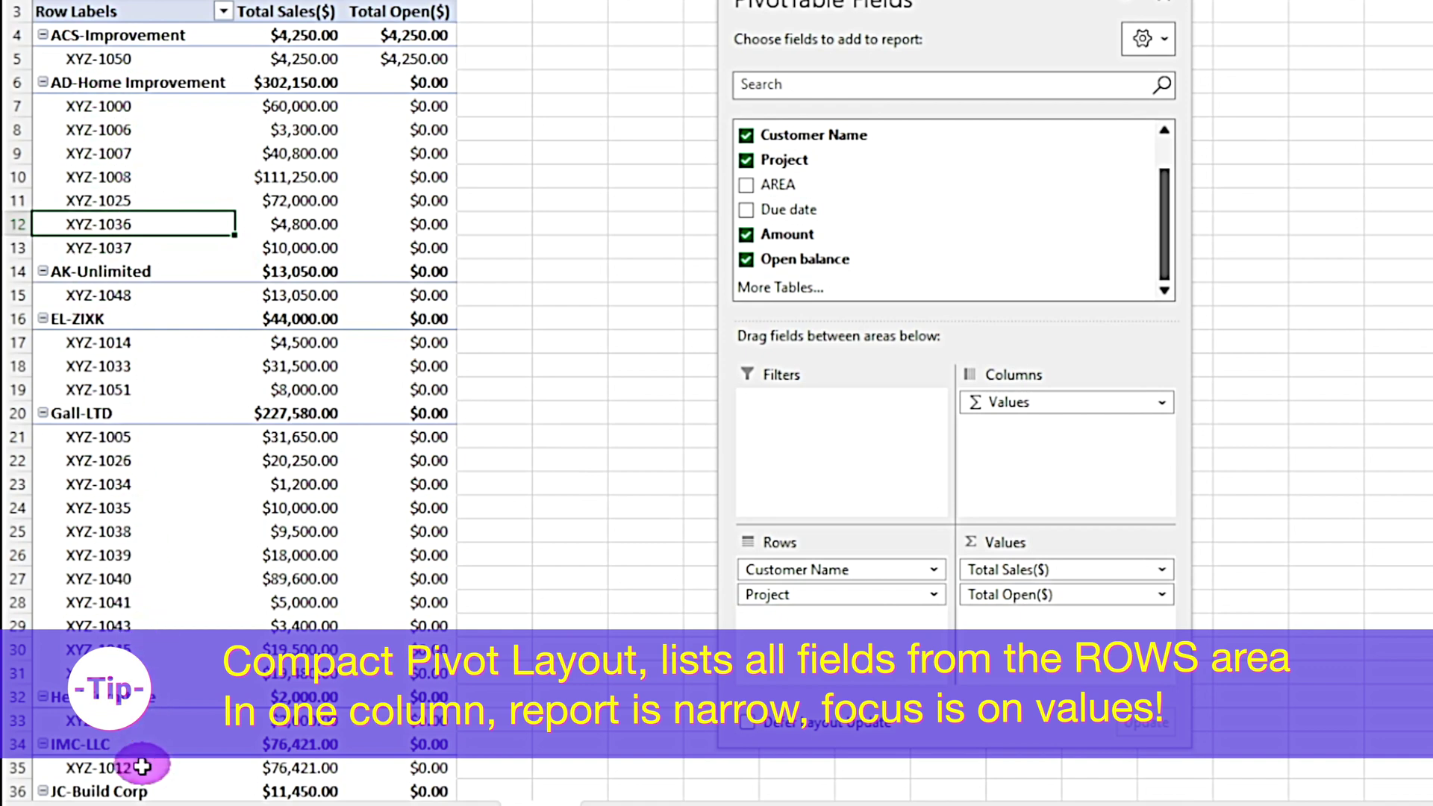
Add the AREA field as a third row level beneath Project and inspect how the levels share one column
{"action": "left_click", "coordinate": [746, 185]}
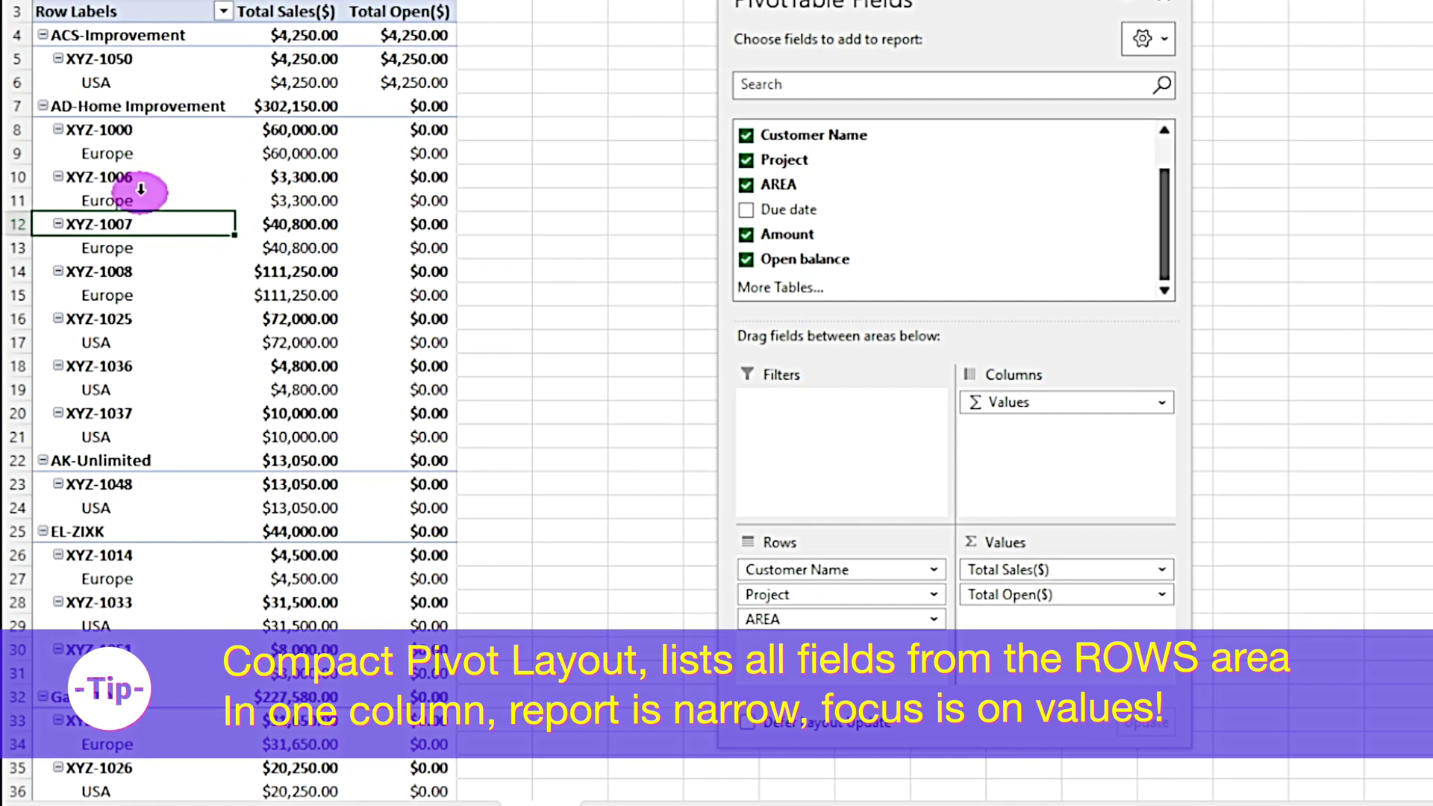
{"action": "left_click", "coordinate": [162, 34]}
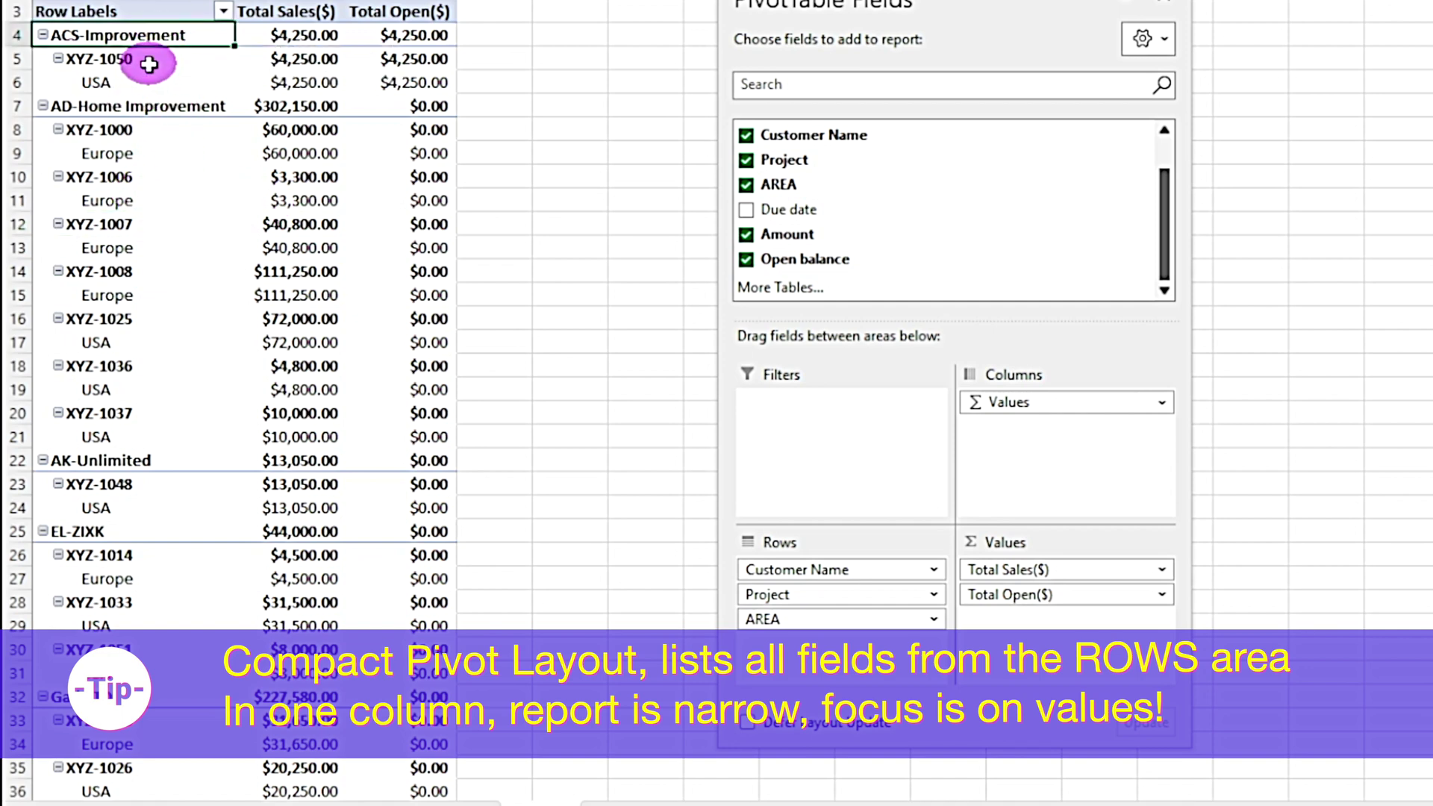
{"action": "left_click", "coordinate": [147, 60]}
{"action": "left_click", "coordinate": [144, 84]}
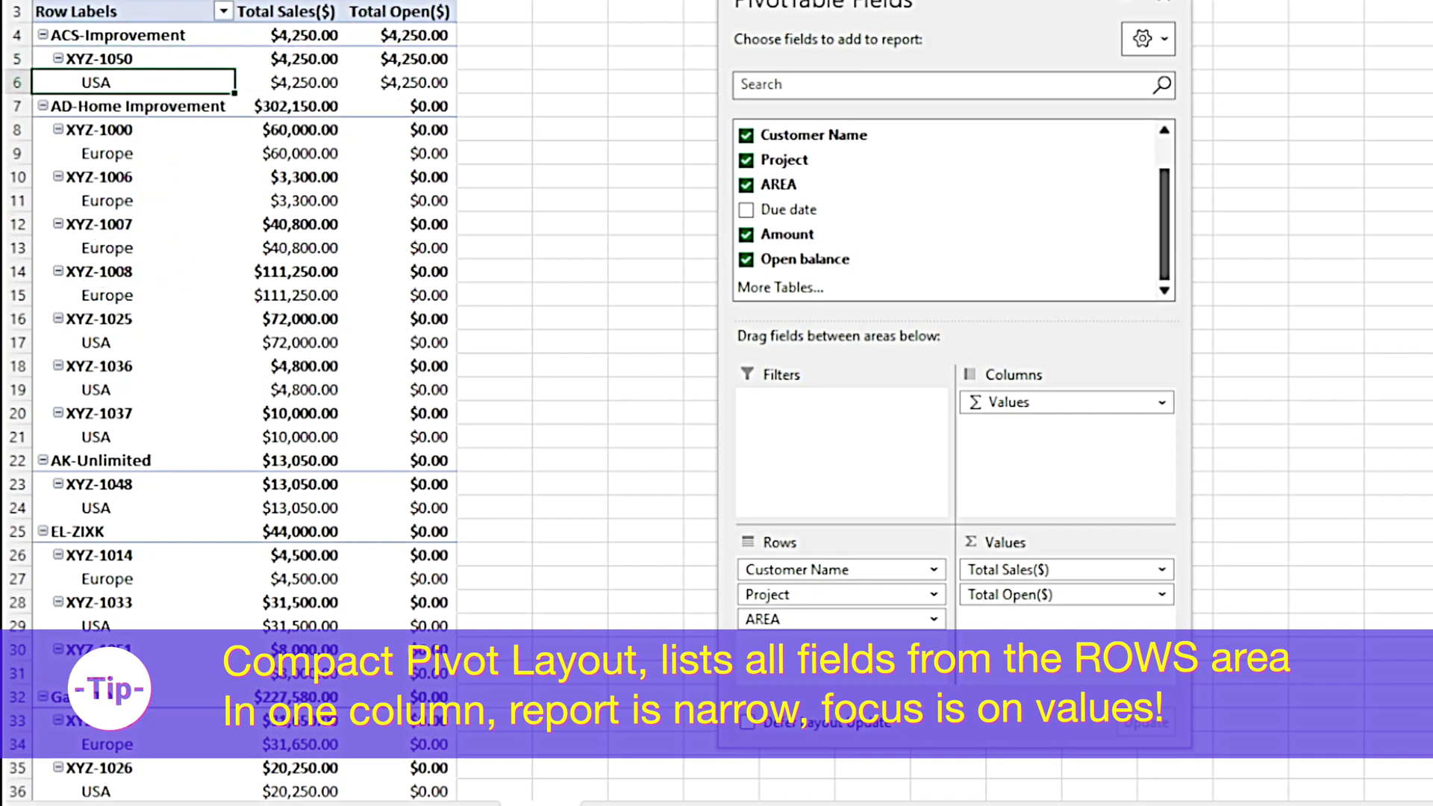
{"action": "left_click", "coordinate": [155, 1]}
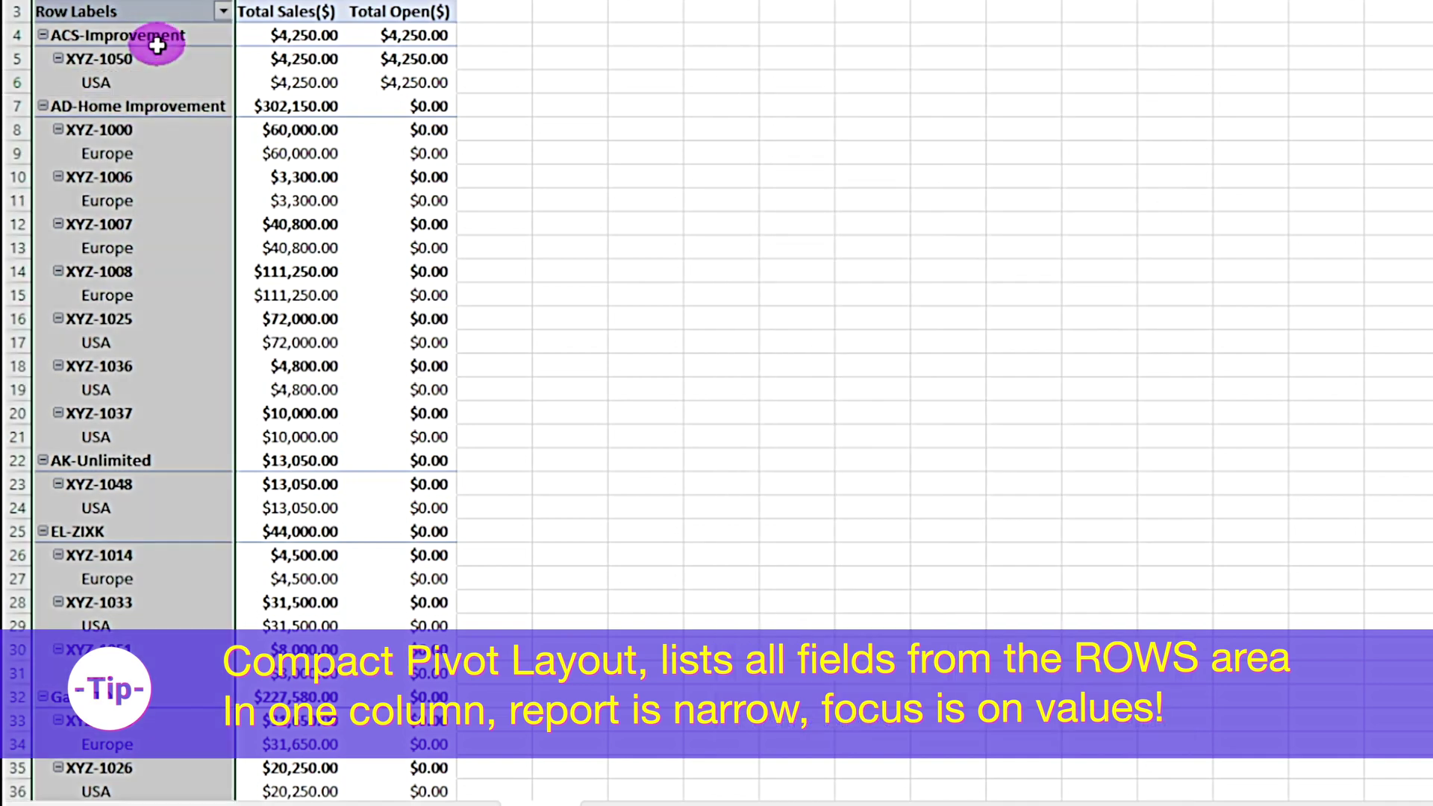
{"action": "left_click", "coordinate": [118, 267]}
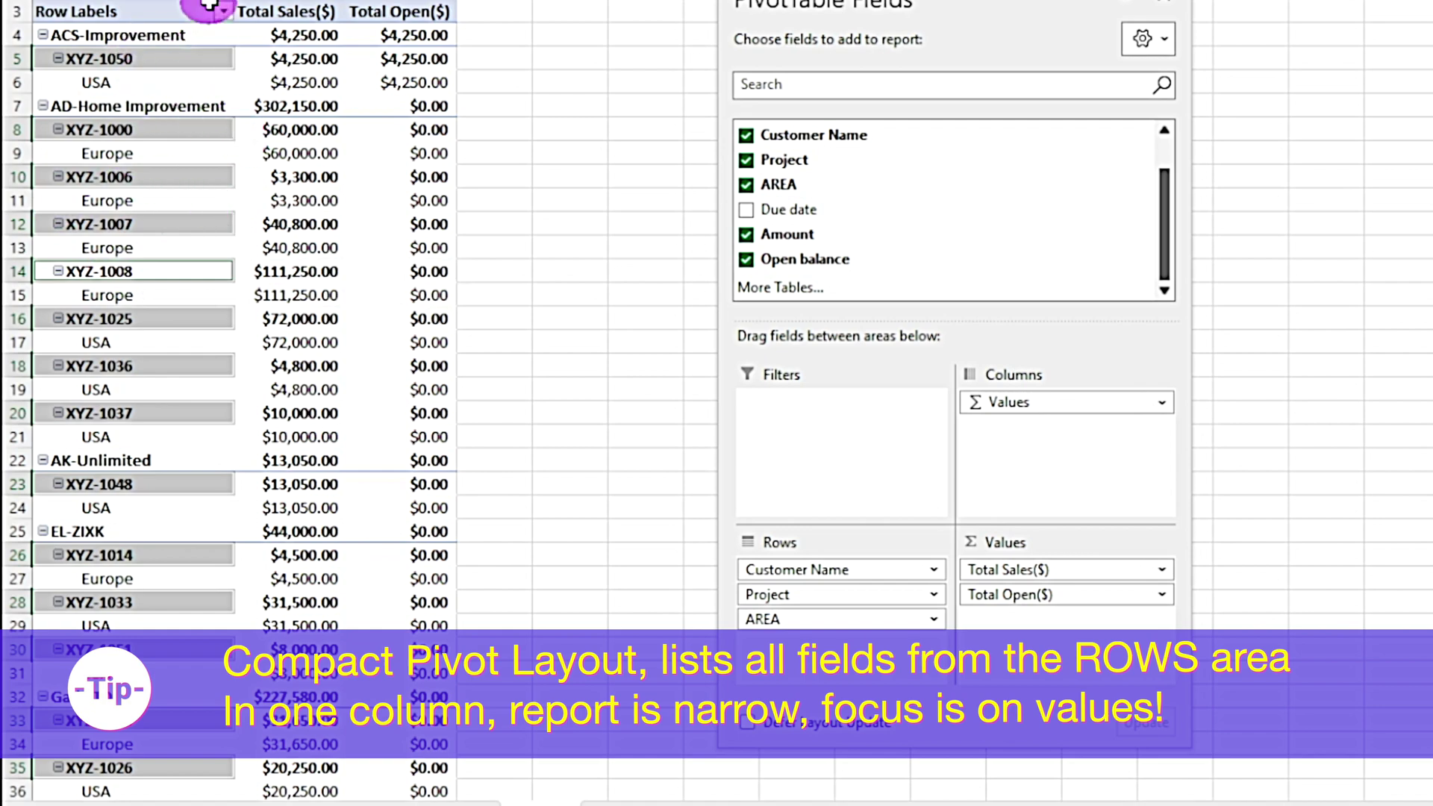
Enable the Classic PivotTable layout in the display options and move the field list clear of the widened report
{"action": "left_click", "coordinate": [352, 240]}
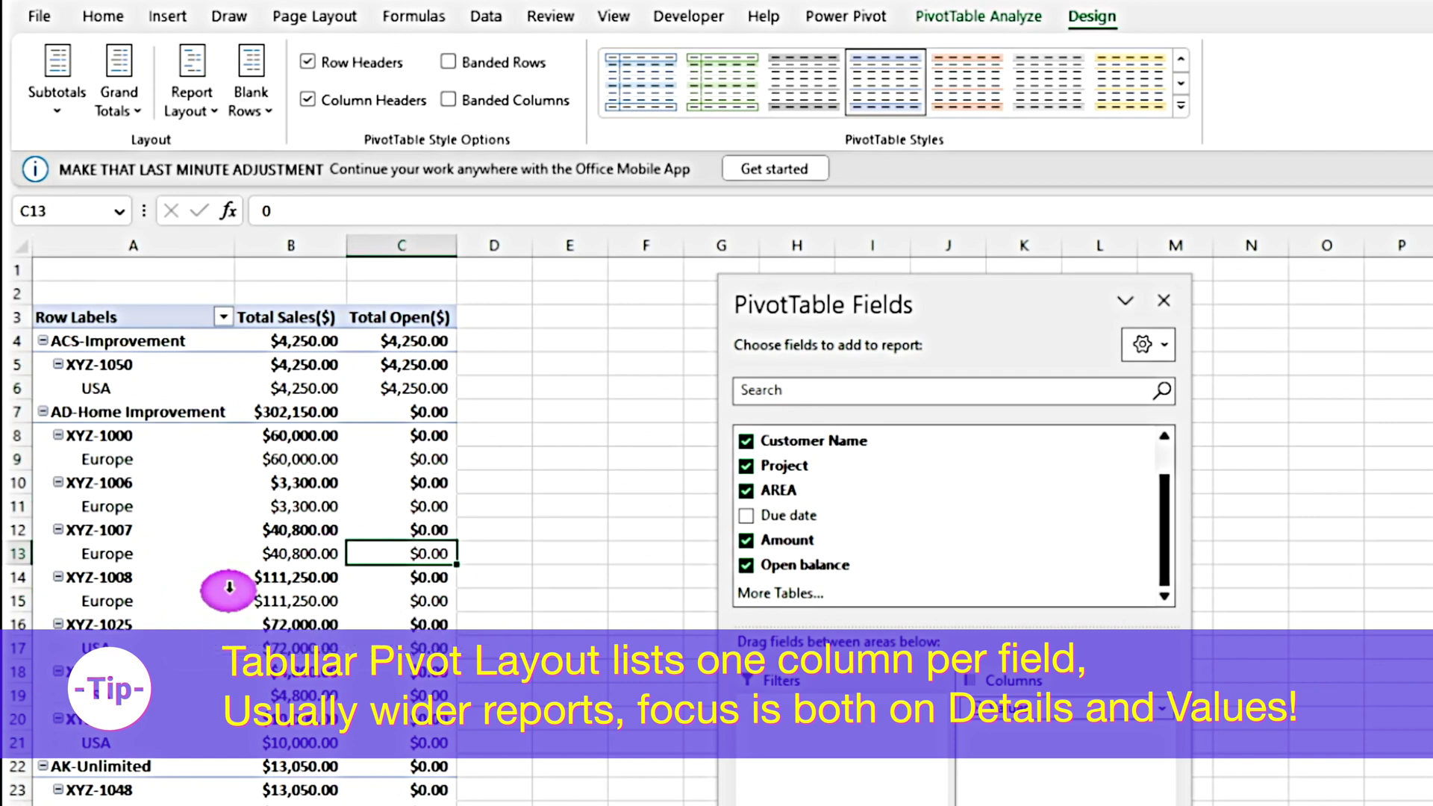
{"action": "left_click", "coordinate": [179, 554]}
{"action": "right_click", "coordinate": [162, 617]}
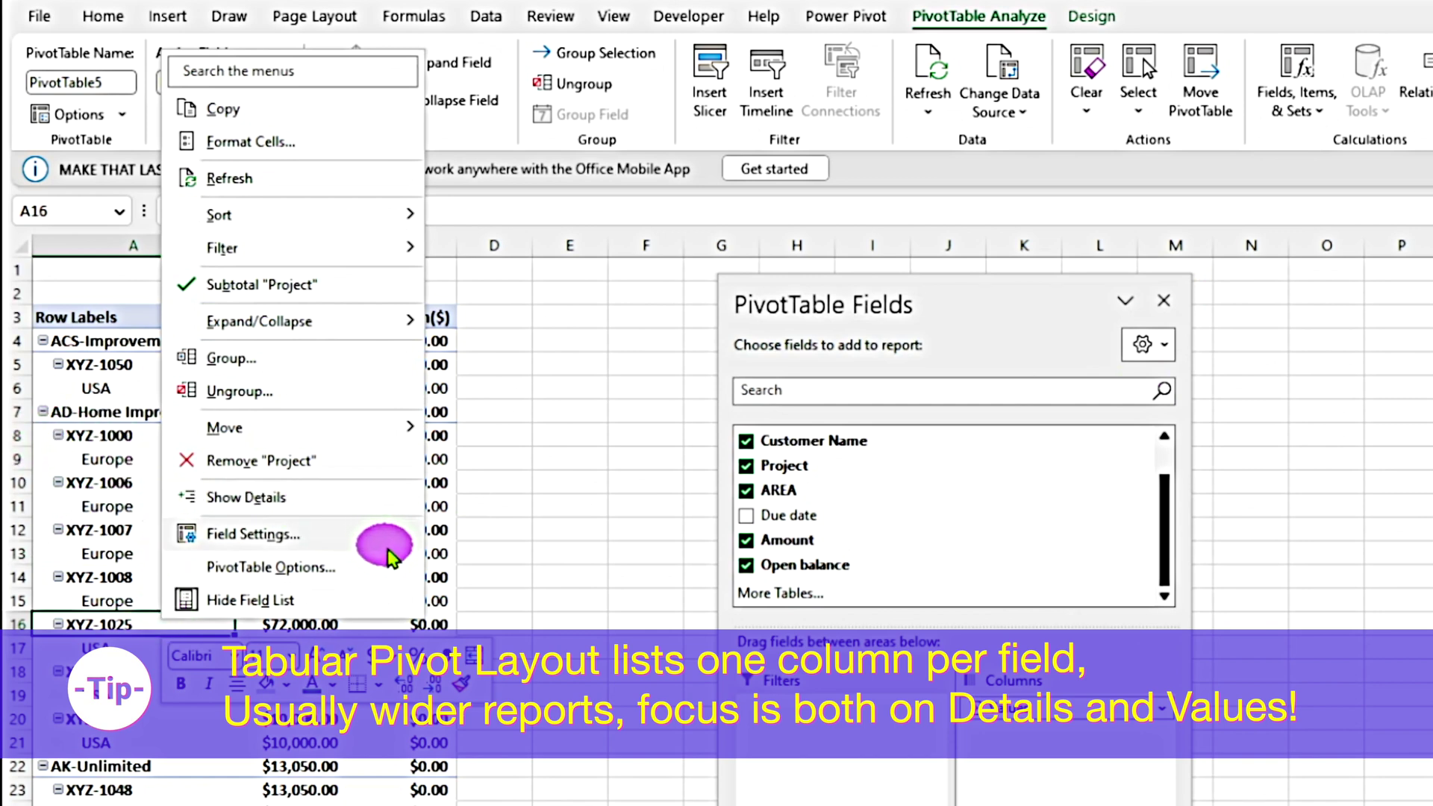
{"action": "left_click", "coordinate": [317, 569]}
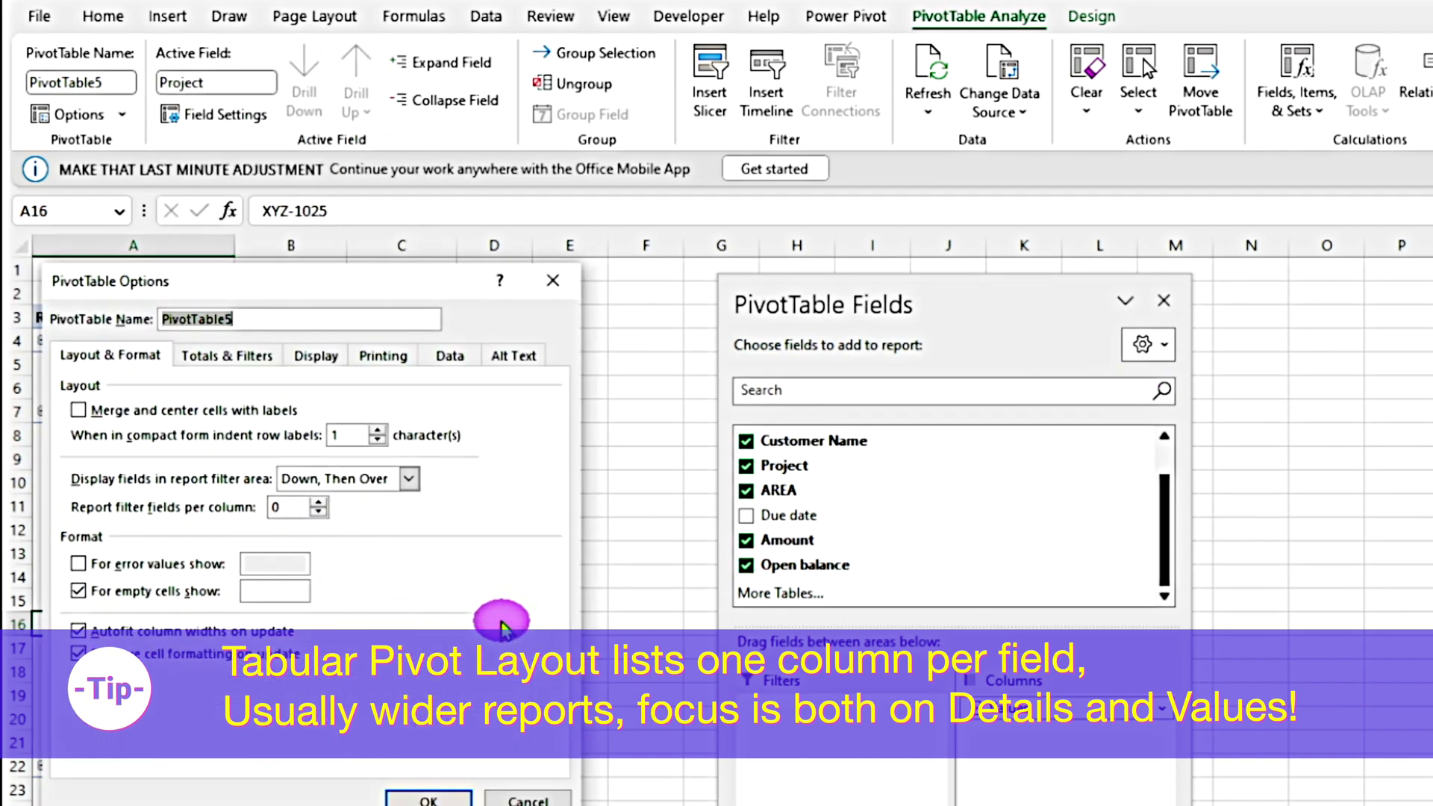
{"action": "left_click", "coordinate": [321, 357]}
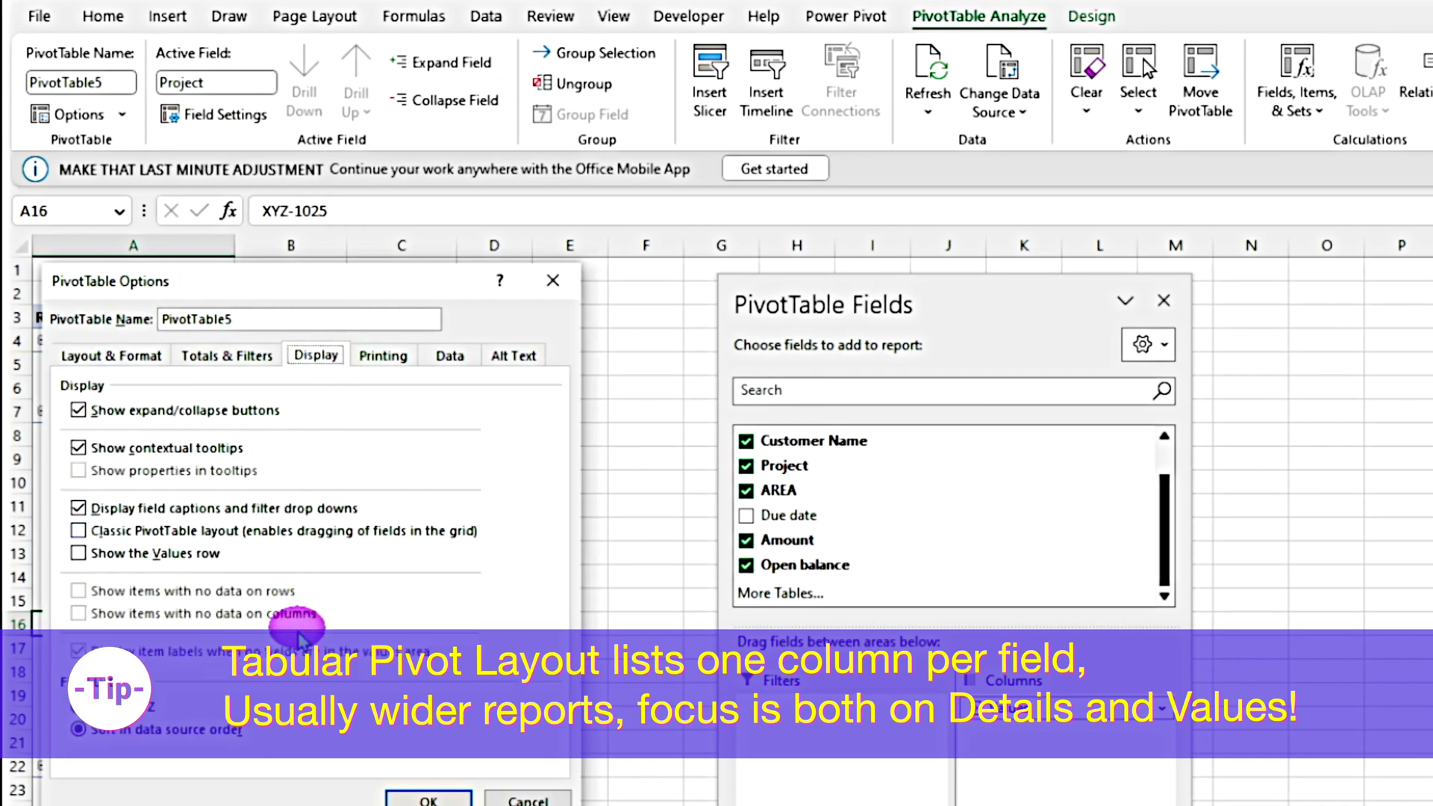
{"action": "left_click", "coordinate": [78, 531]}
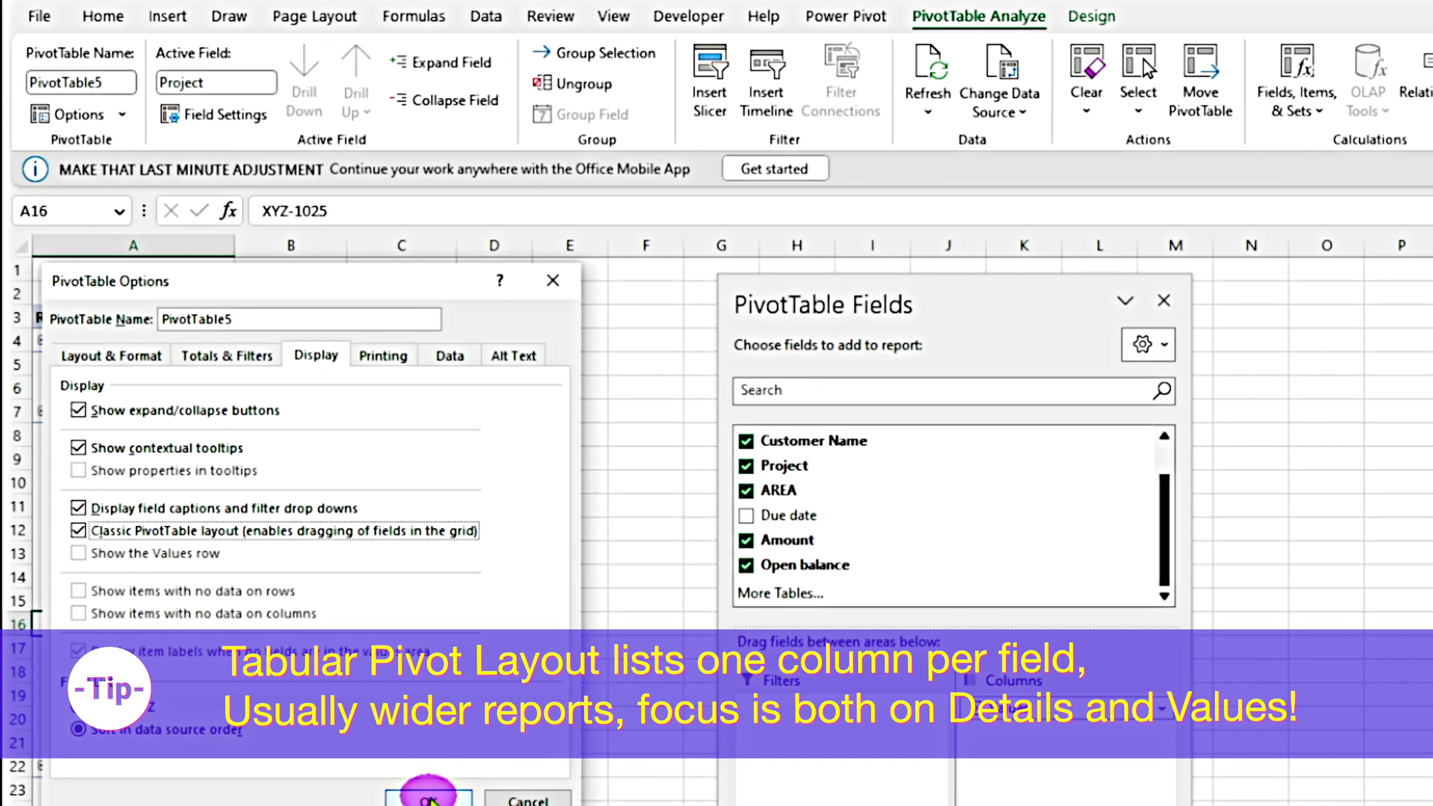
{"action": "left_click", "coordinate": [430, 799]}
{"action": "left_click_drag", "start_coordinate": [884, 320], "coordinate": [1187, 298]}
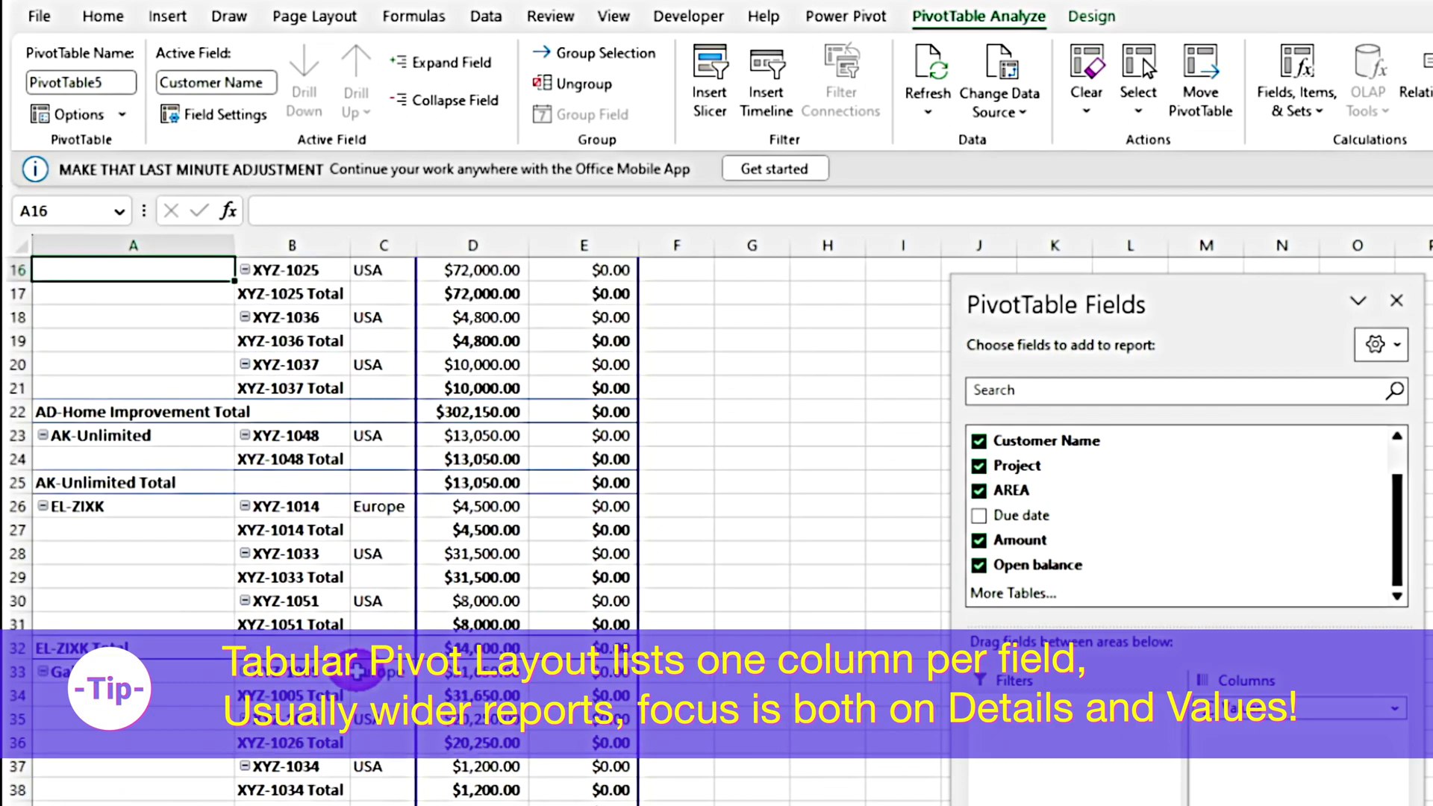
{"action": "scroll", "coordinate": [358, 672], "scroll_direction": "up", "scroll_amount": 5}
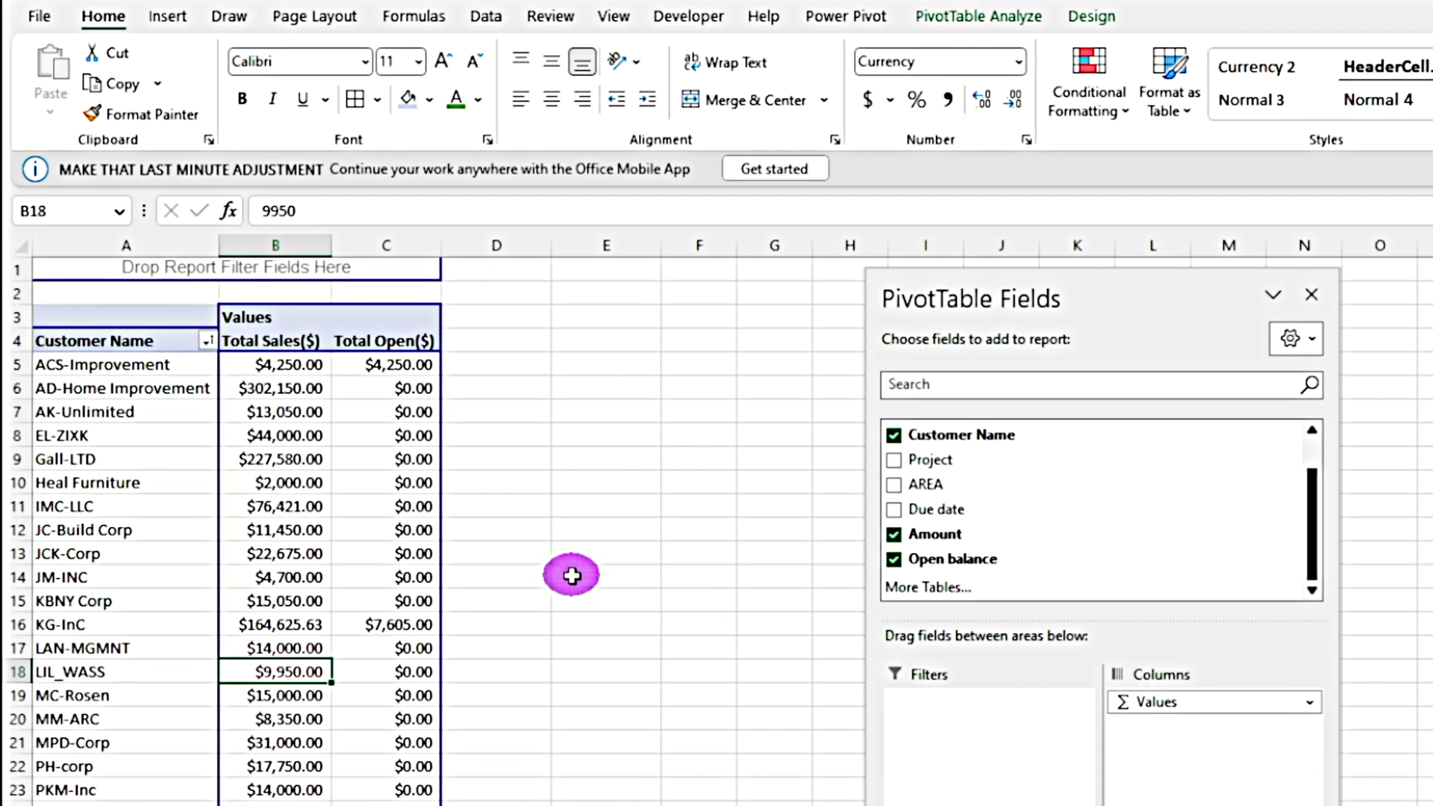
Replace Customer Name with AREA as the pivot table's row field to report total sales and open balances by area
{"action": "left_click", "coordinate": [306, 484]}
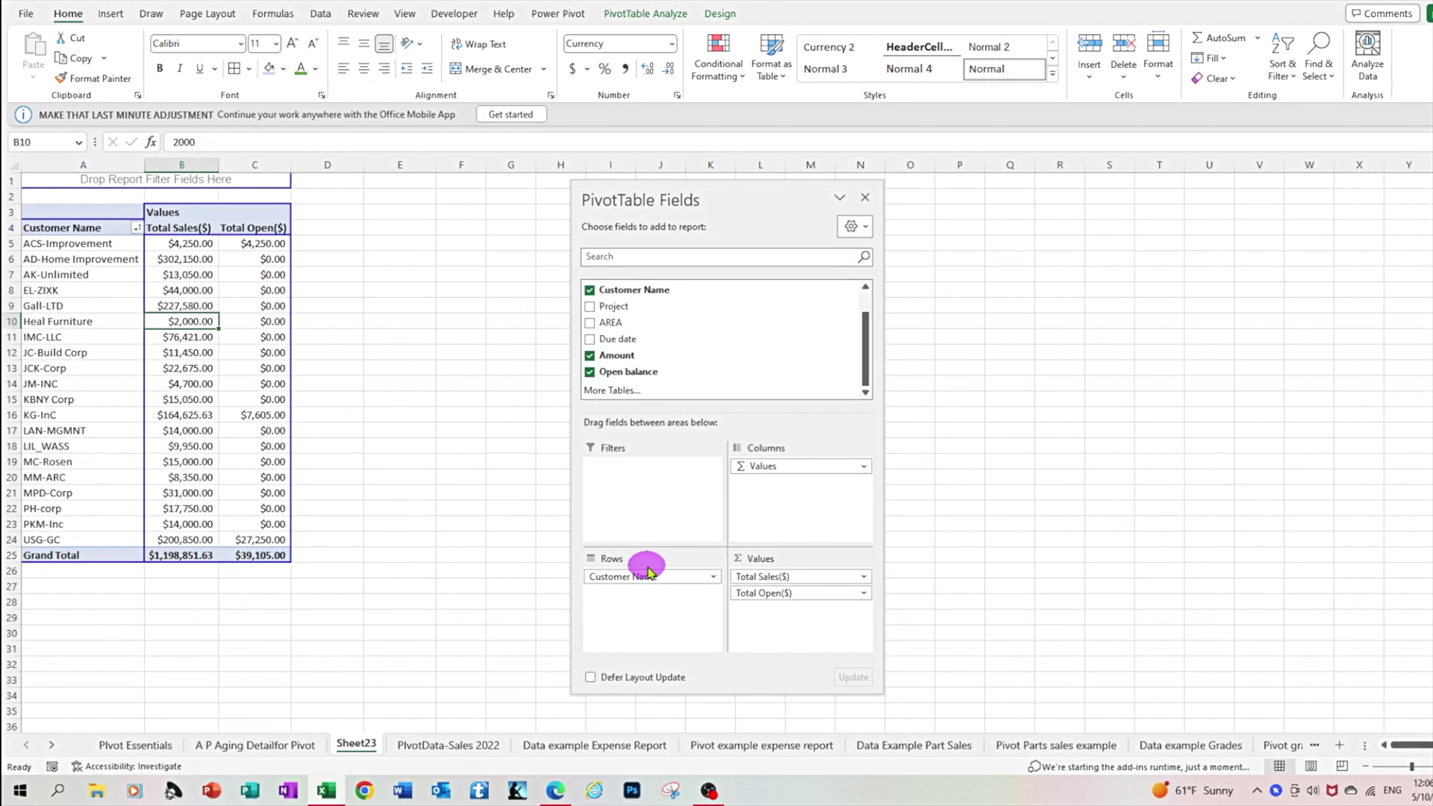
{"action": "left_click_drag", "start_coordinate": [661, 582], "coordinate": [528, 575]}
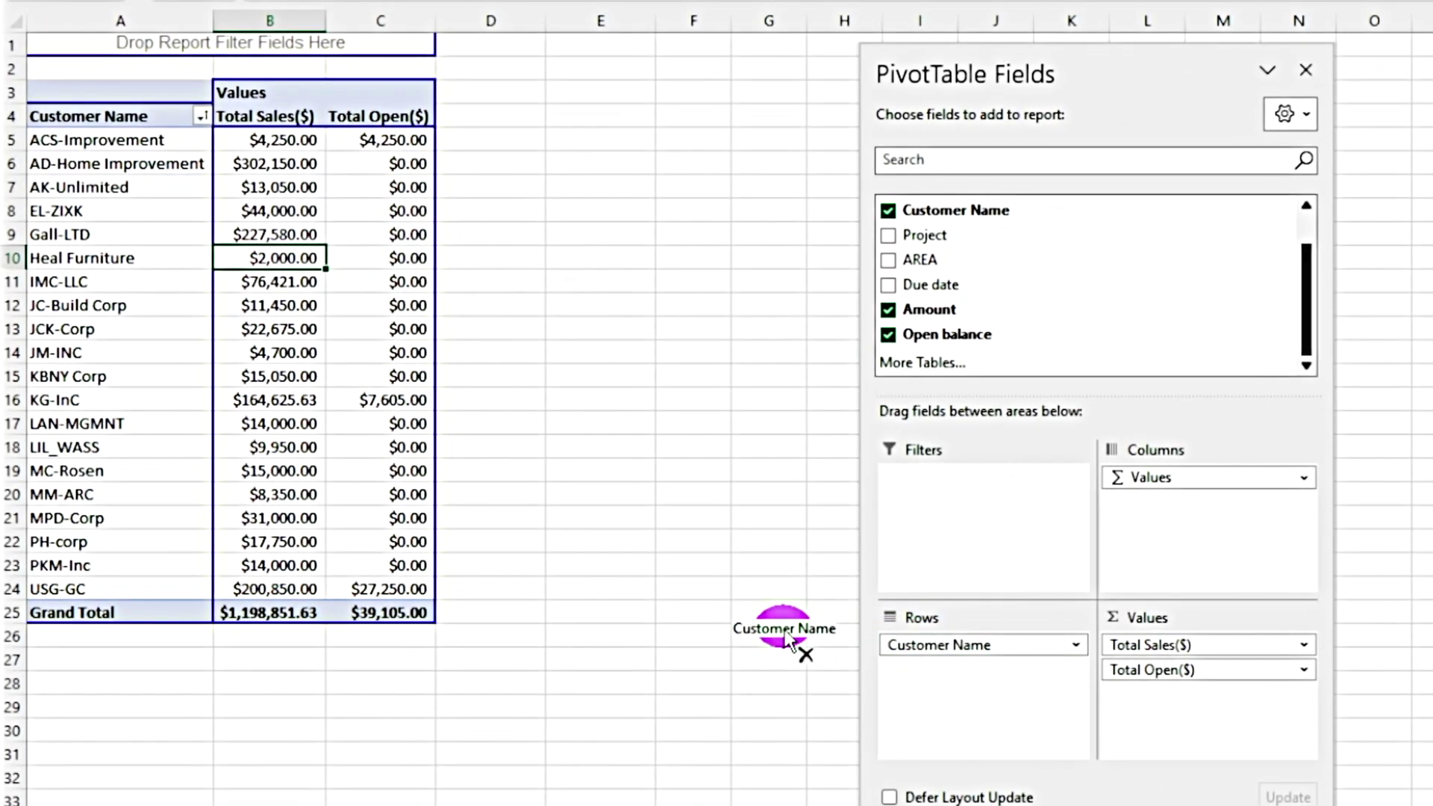
{"action": "left_click_drag", "start_coordinate": [772, 622], "coordinate": [777, 624]}
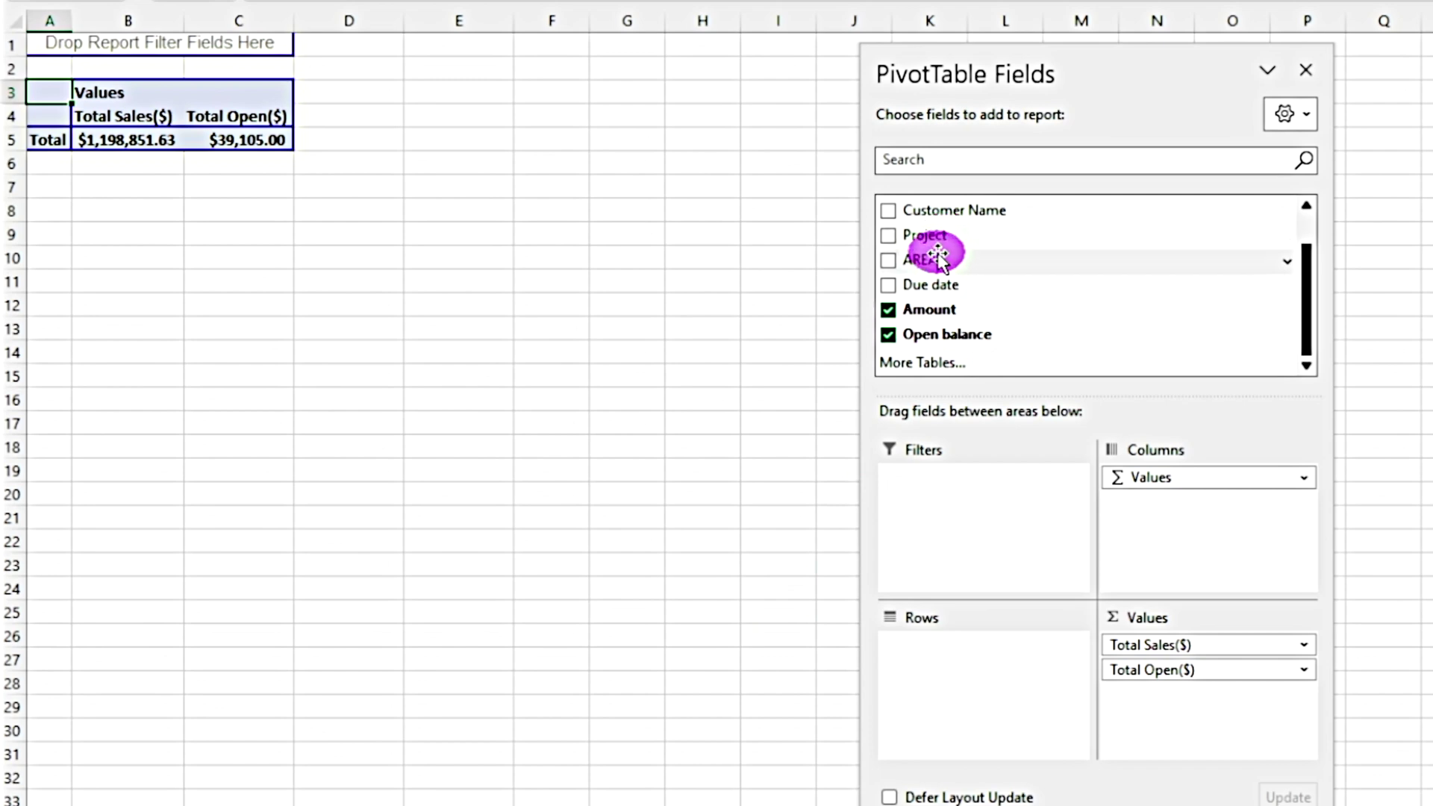
{"action": "left_click_drag", "start_coordinate": [932, 265], "coordinate": [931, 660]}
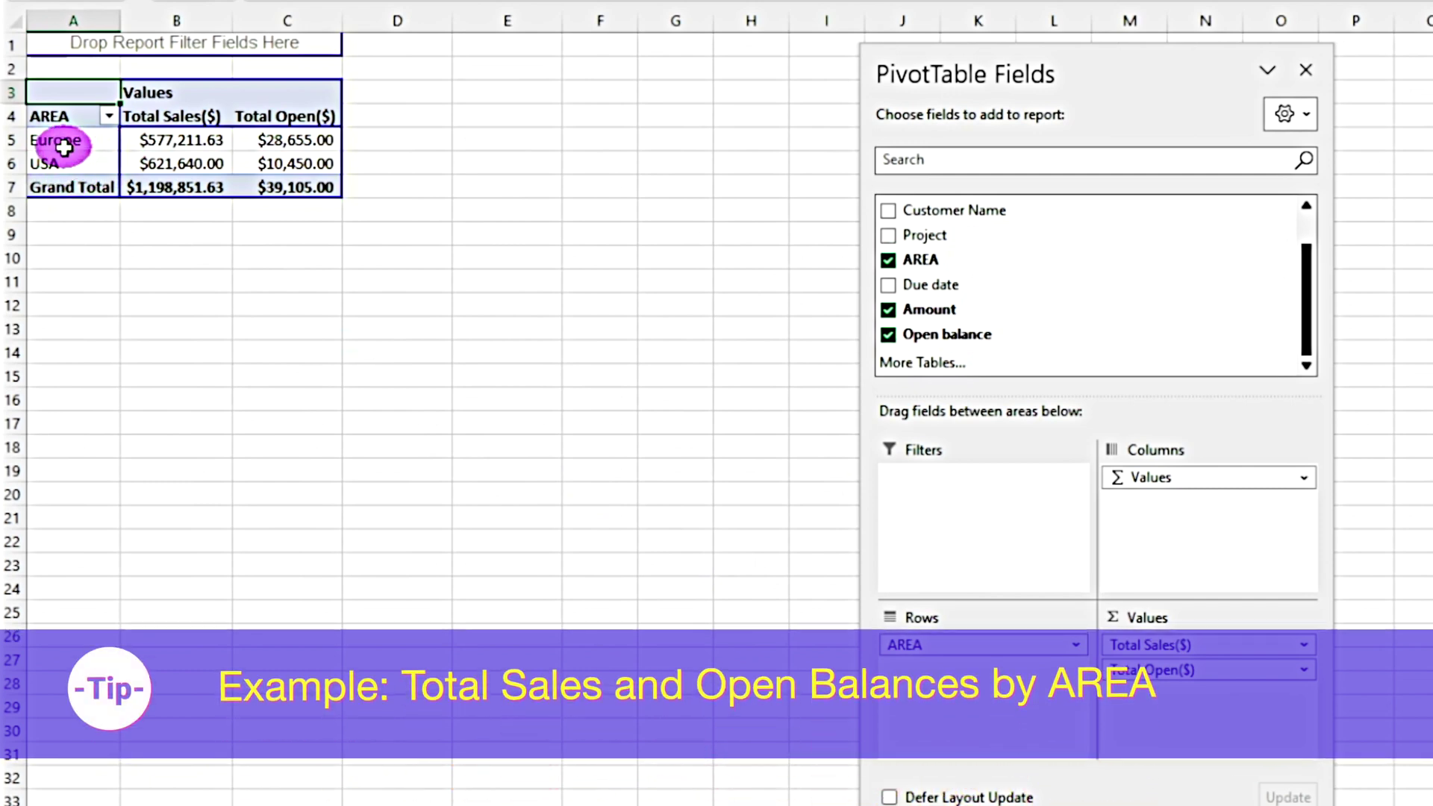
{"action": "mouse_move", "coordinate": [181, 141]}
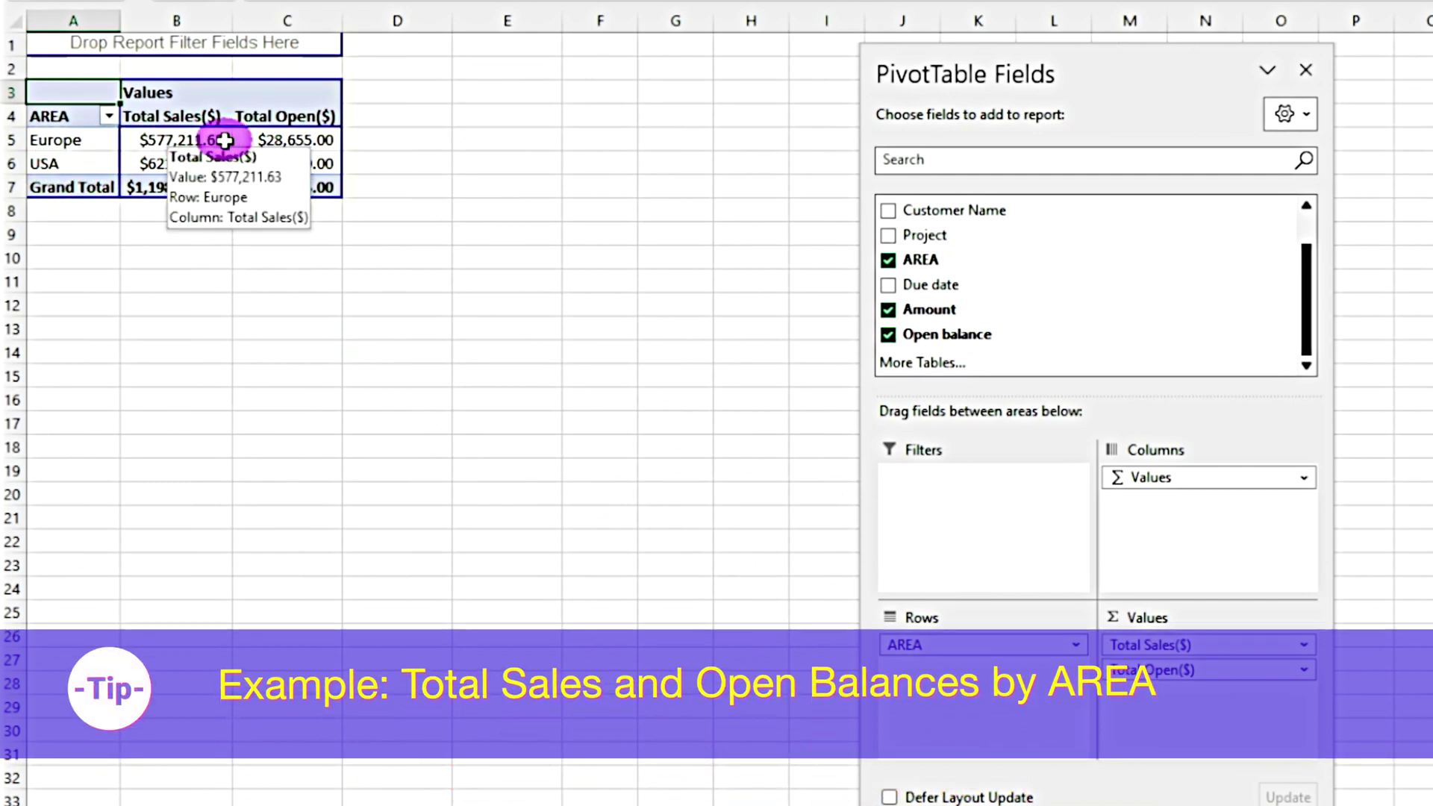
{"action": "mouse_move", "coordinate": [294, 147]}
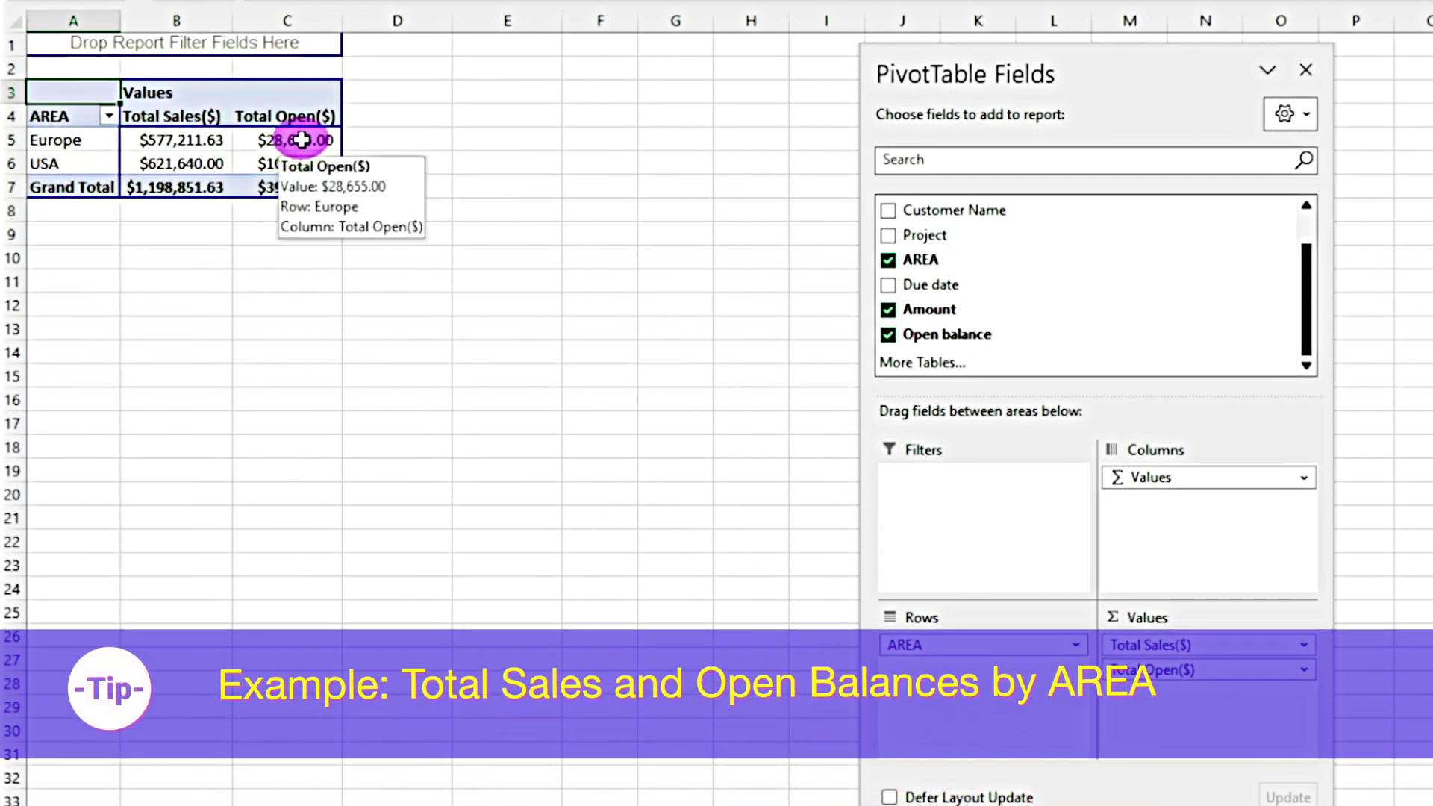
{"action": "mouse_move", "coordinate": [83, 137]}
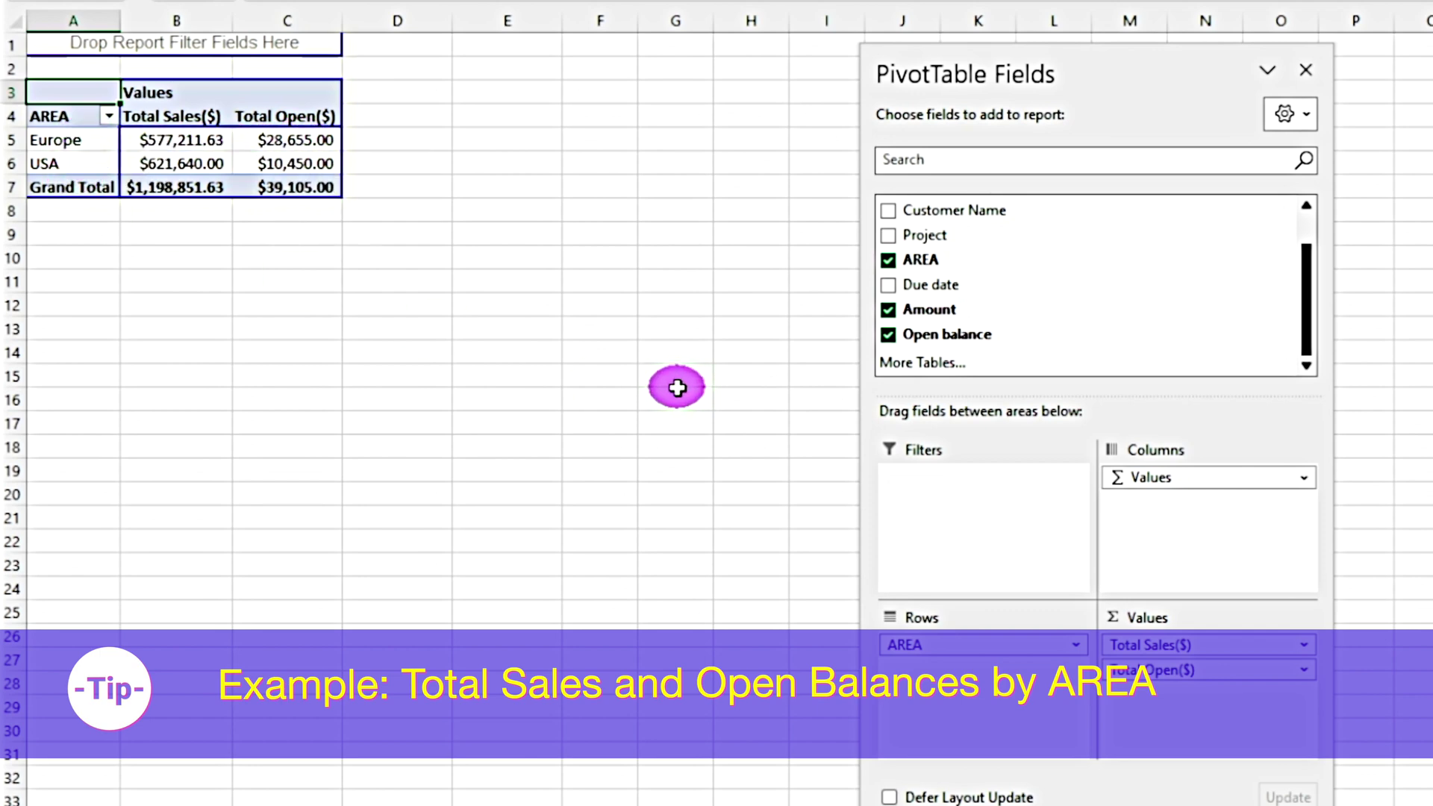
Add the Project field to the rows beneath AREA and review the report down to its grand total
{"action": "left_click_drag", "start_coordinate": [904, 238], "coordinate": [935, 713]}
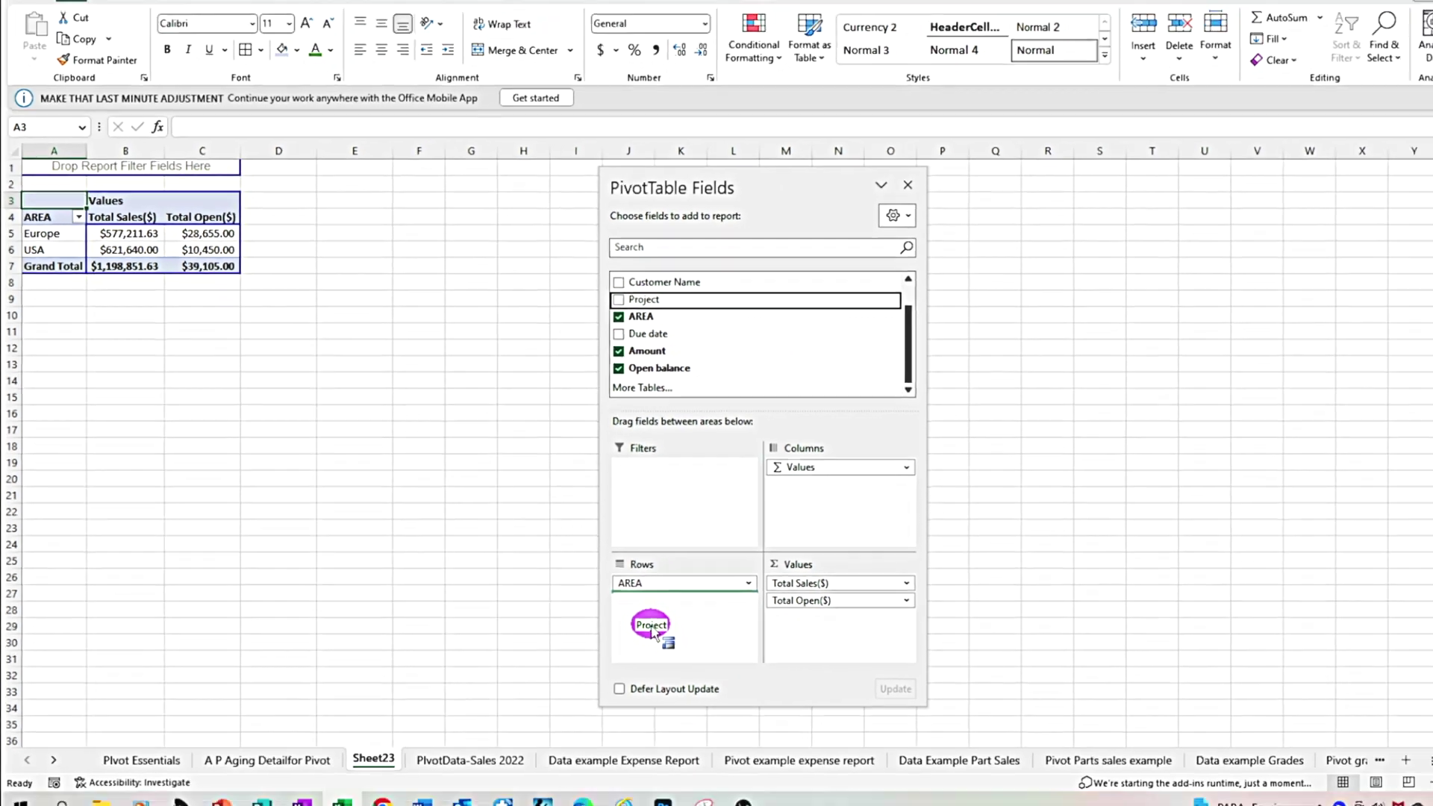
{"action": "left_click_drag", "start_coordinate": [652, 633], "coordinate": [622, 626]}
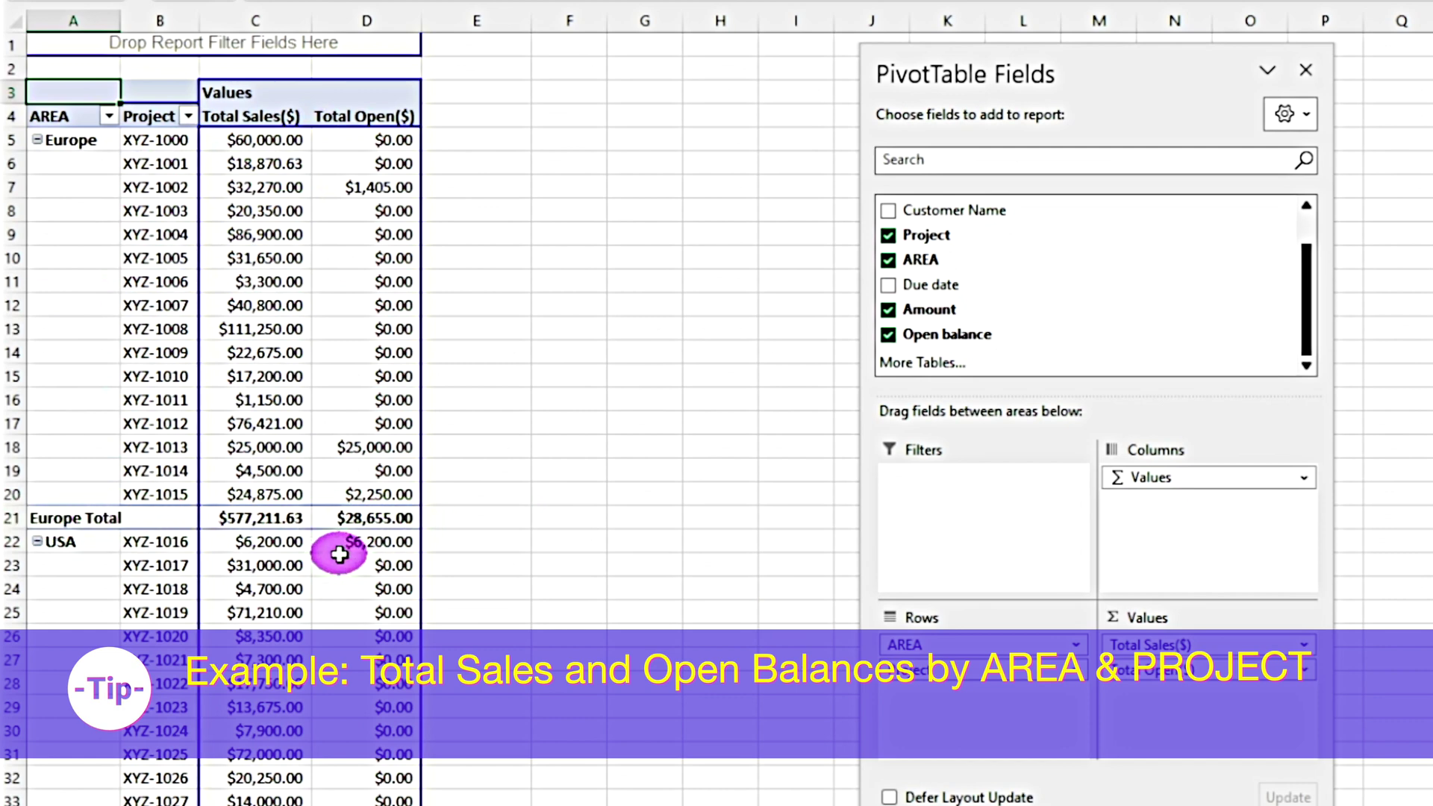
{"action": "scroll", "coordinate": [338, 553], "scroll_direction": "down", "scroll_amount": 10}
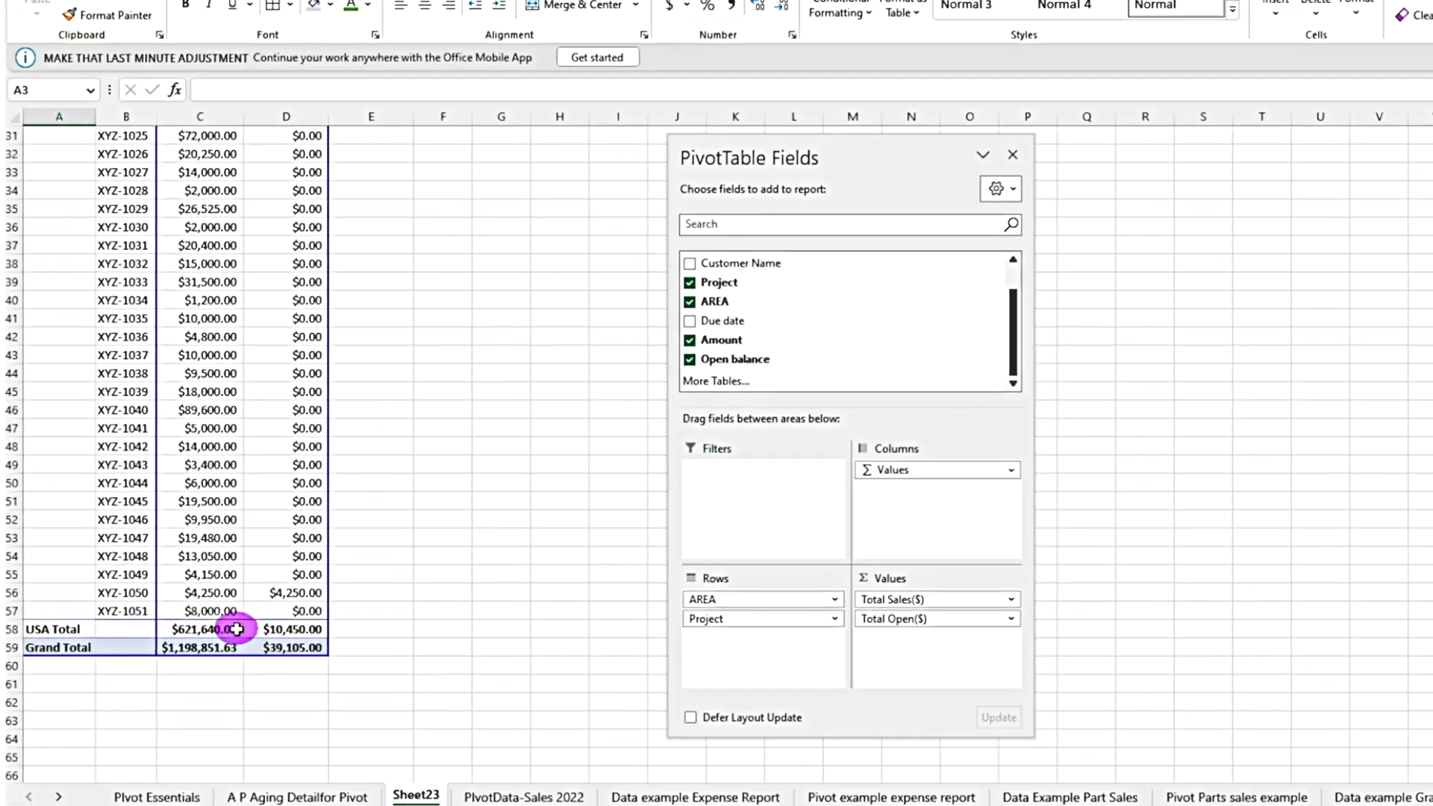
Rebuild the pivot rows with Project as the only field and review total sales and open balances per project
{"action": "scroll", "coordinate": [435, 681], "scroll_direction": "up", "scroll_amount": 10}
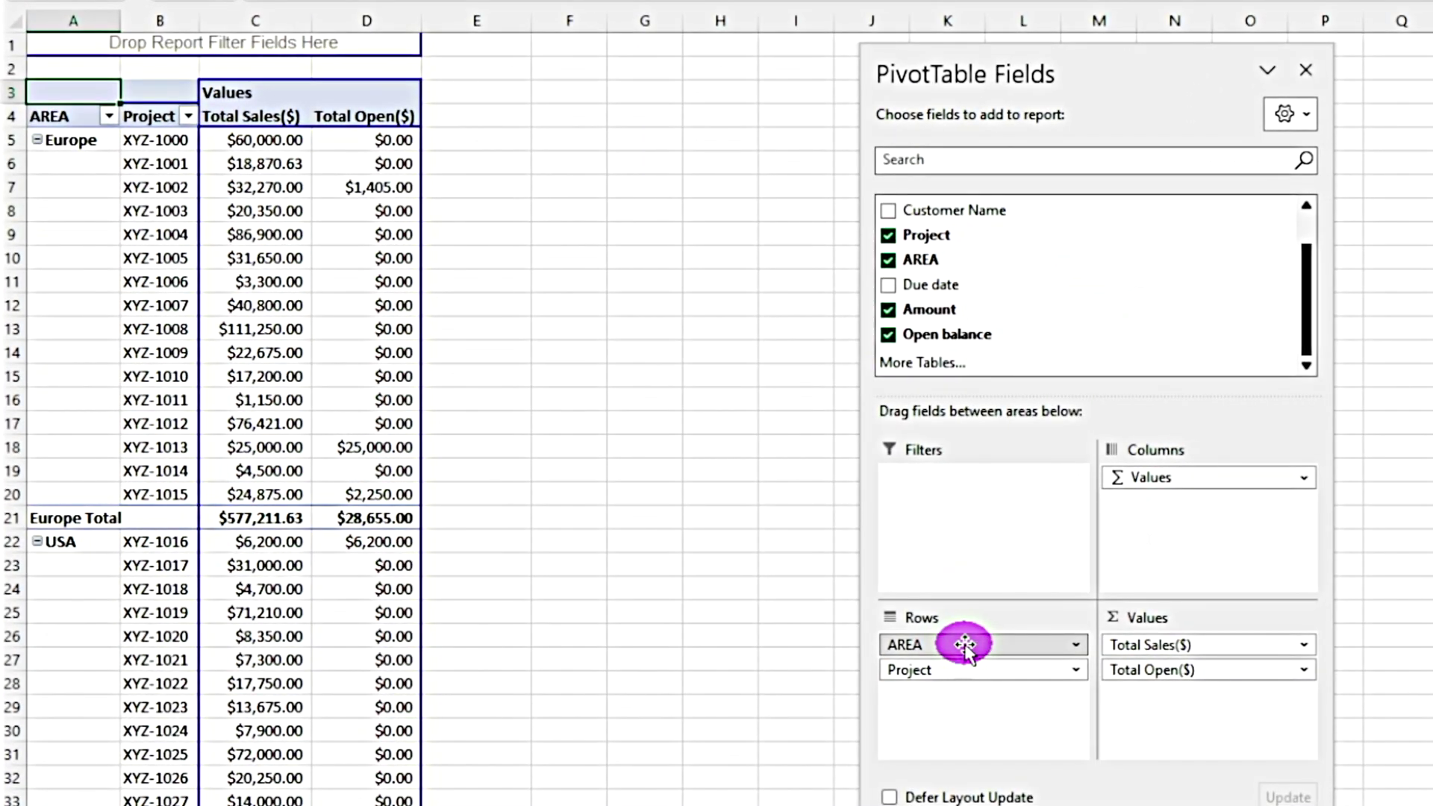
{"action": "left_click_drag", "start_coordinate": [966, 644], "coordinate": [649, 642]}
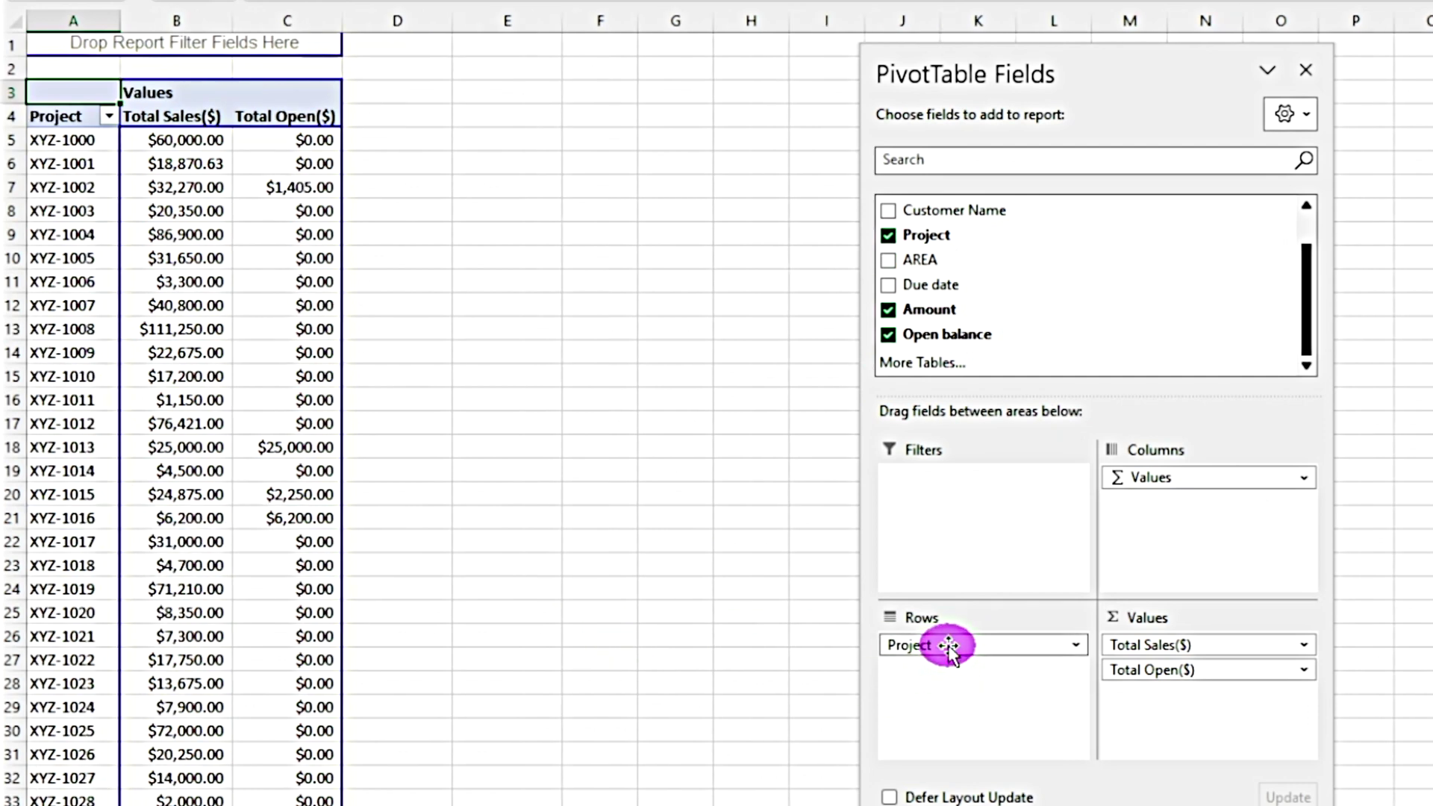
{"action": "left_click_drag", "start_coordinate": [949, 646], "coordinate": [679, 631]}
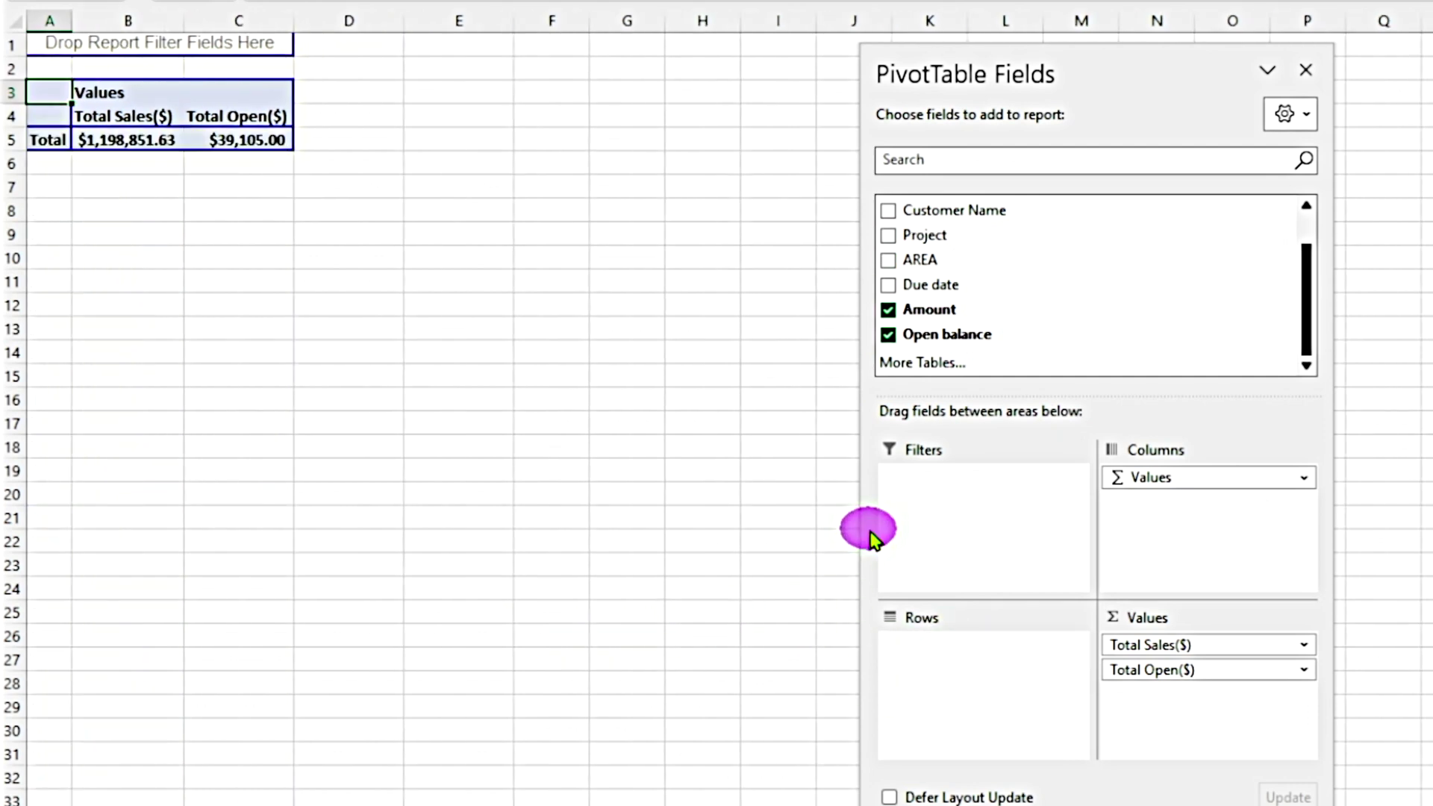
{"action": "left_click", "coordinate": [889, 235]}
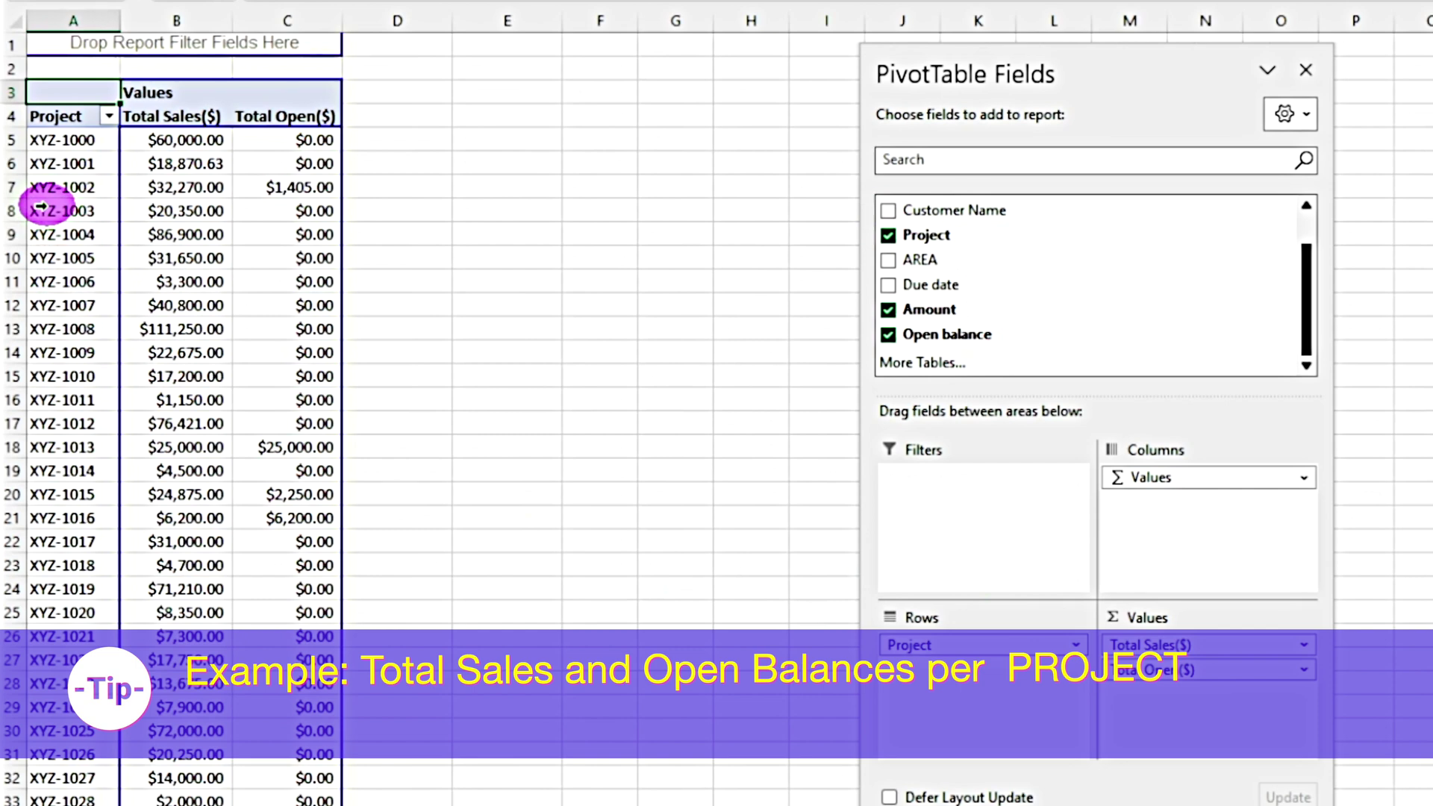
{"action": "scroll", "coordinate": [43, 207], "scroll_direction": "down", "scroll_amount": 13}
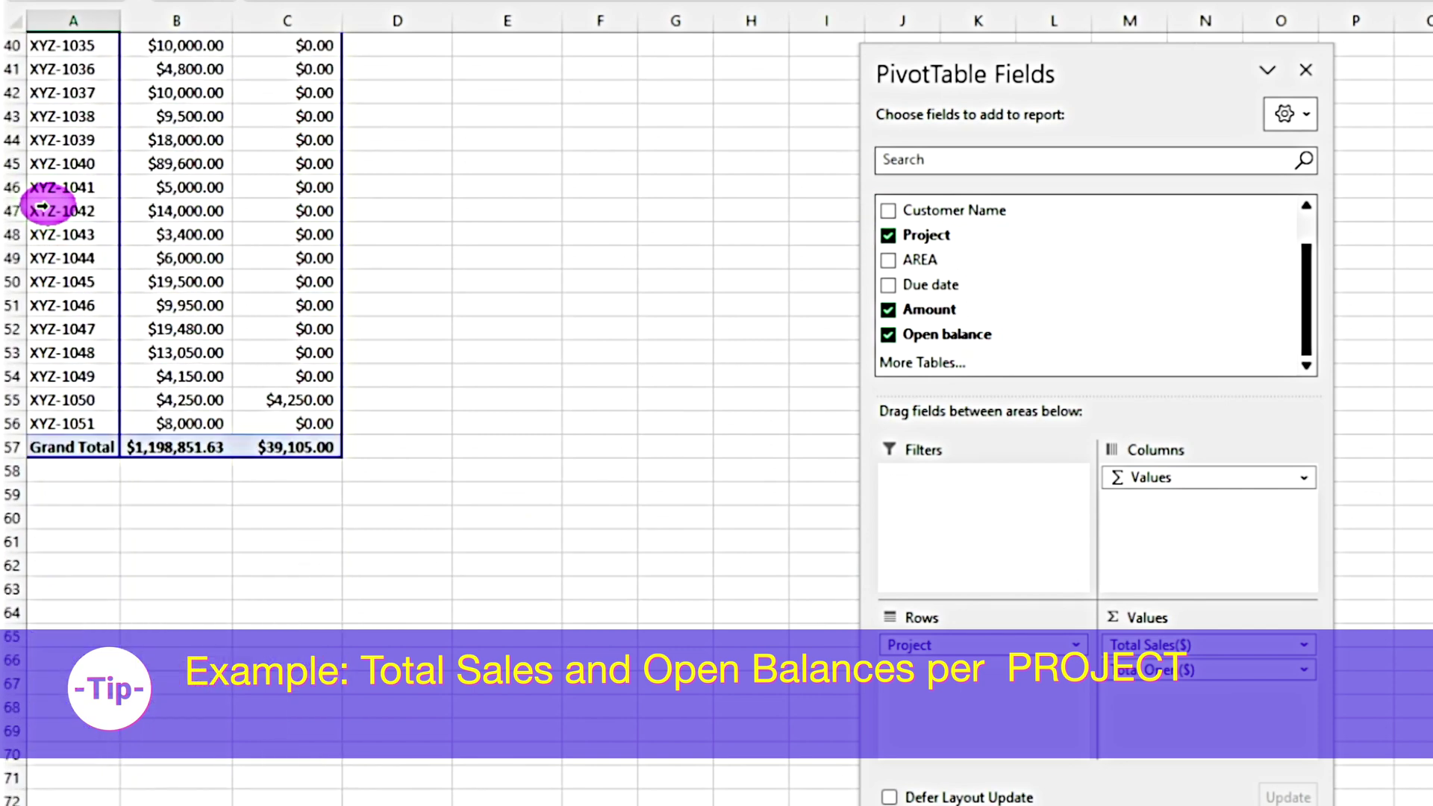
{"action": "scroll", "coordinate": [43, 207], "scroll_direction": "up", "scroll_amount": 13}
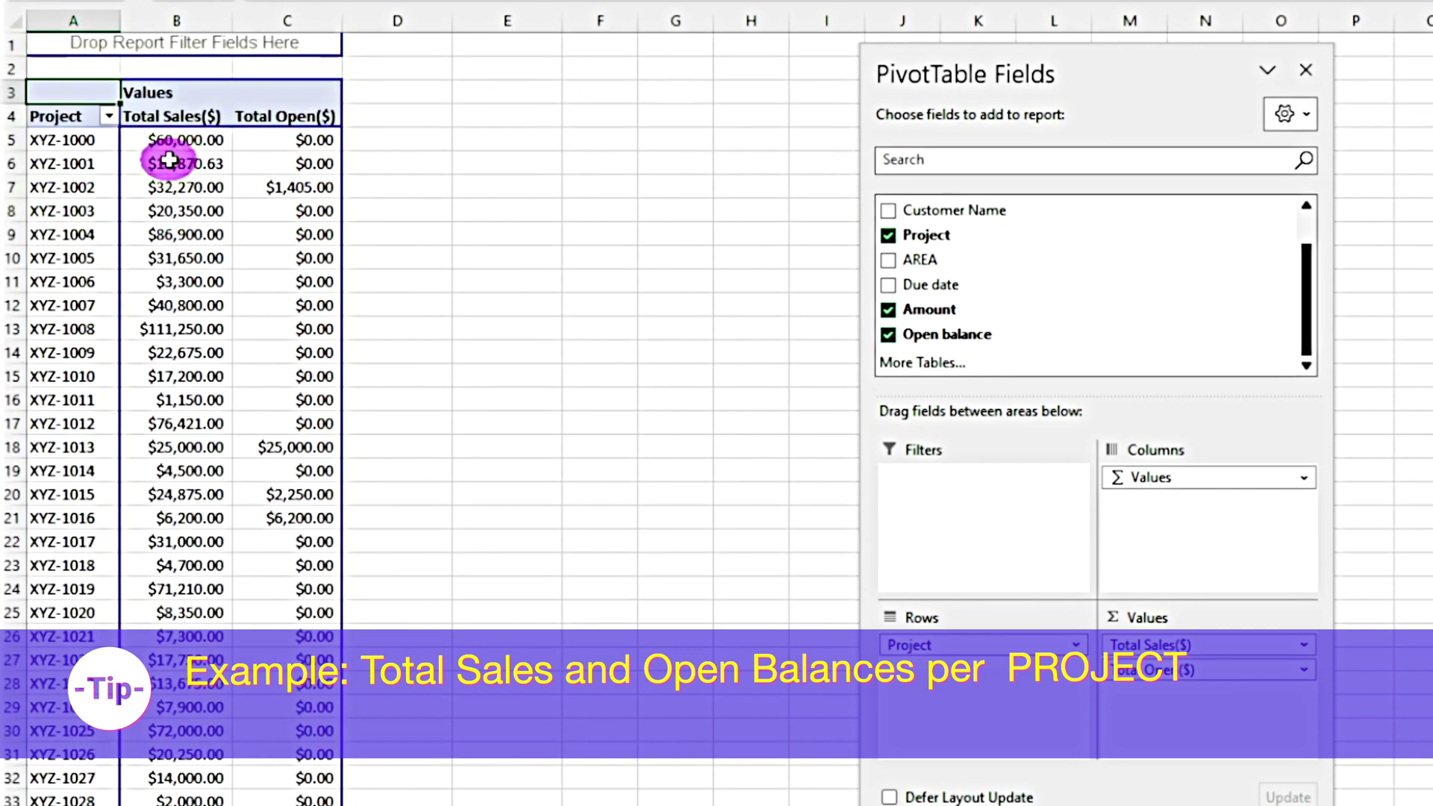
{"action": "left_click", "coordinate": [170, 144]}
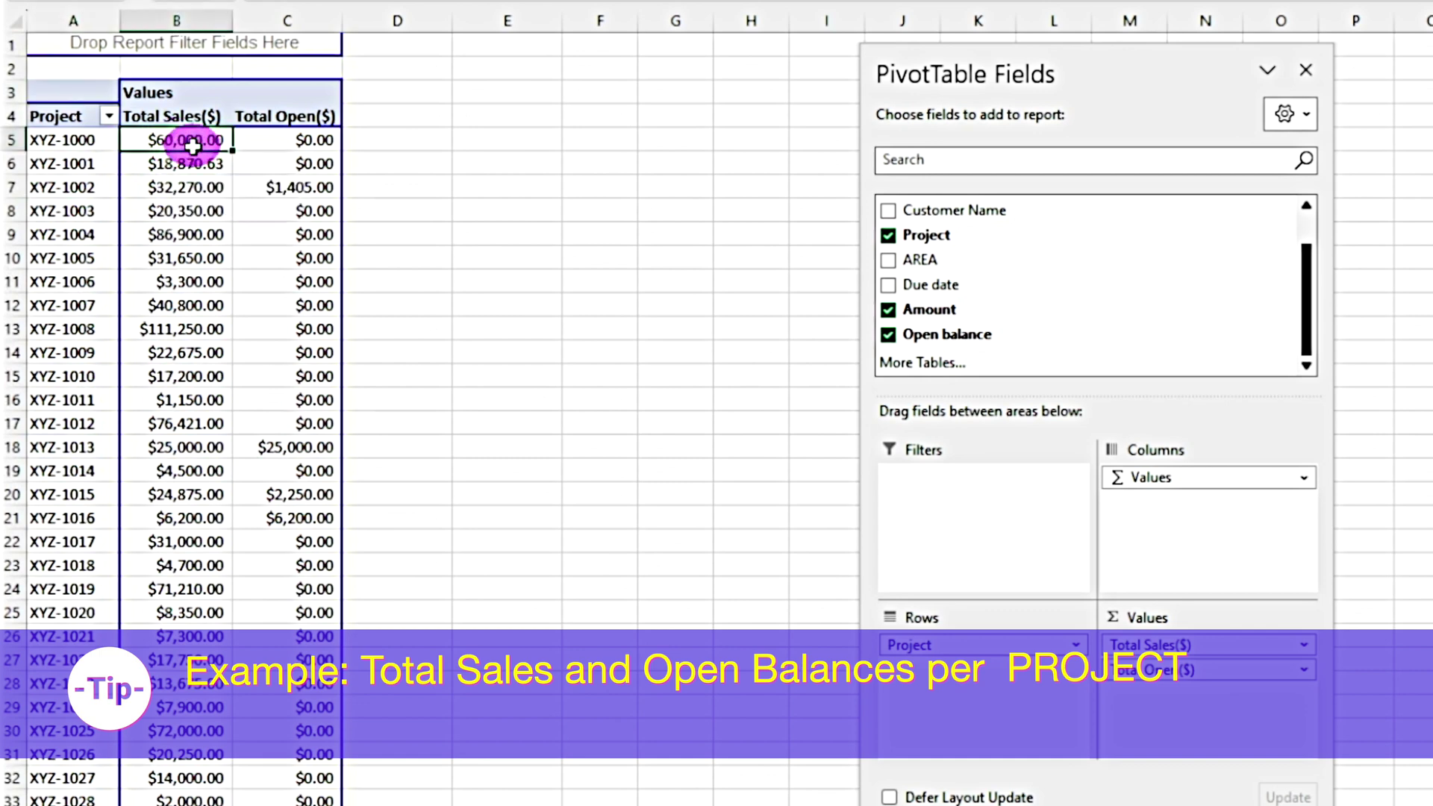
{"action": "scroll", "coordinate": [227, 627], "scroll_direction": "down", "scroll_amount": 12}
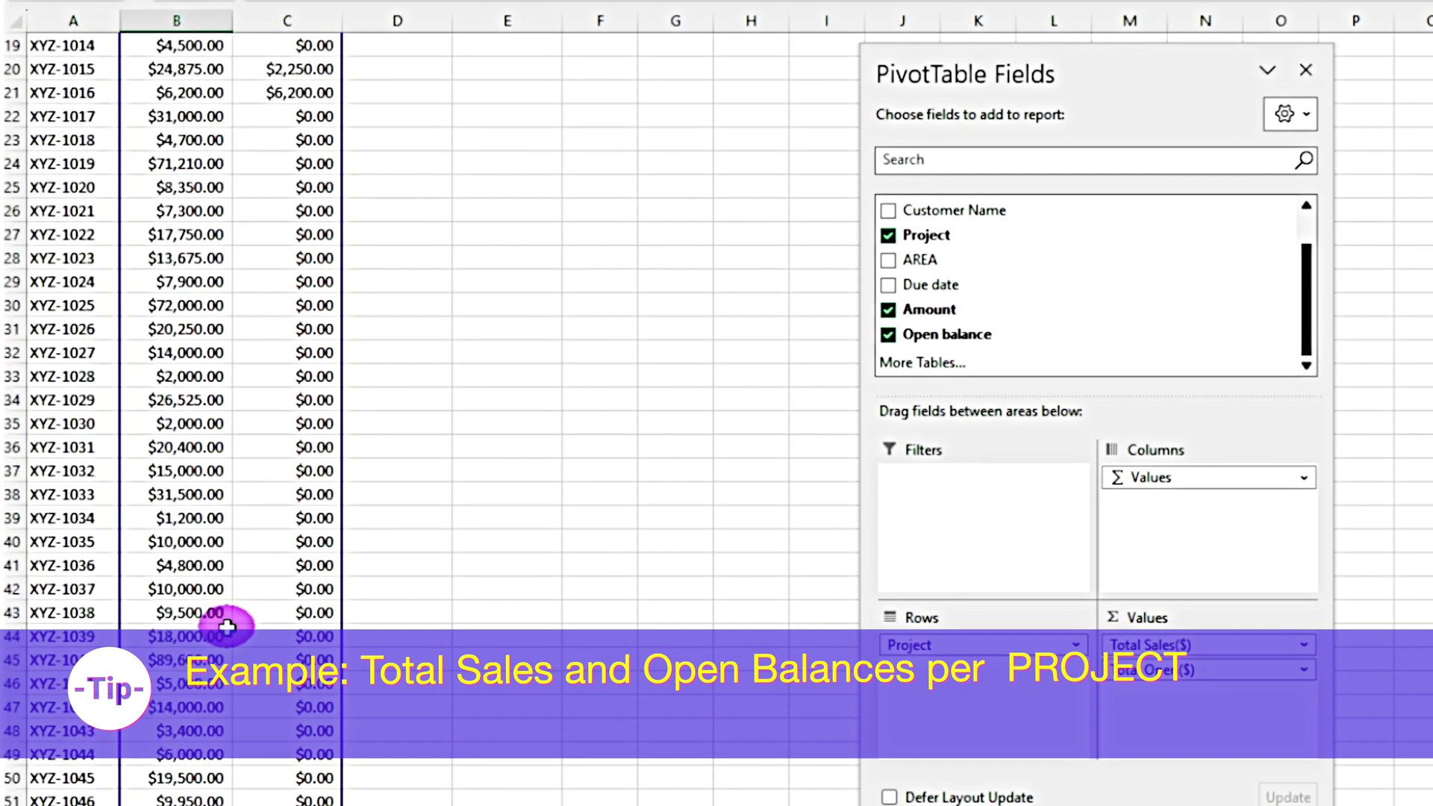
{"action": "scroll", "coordinate": [219, 613], "scroll_direction": "up", "scroll_amount": 12}
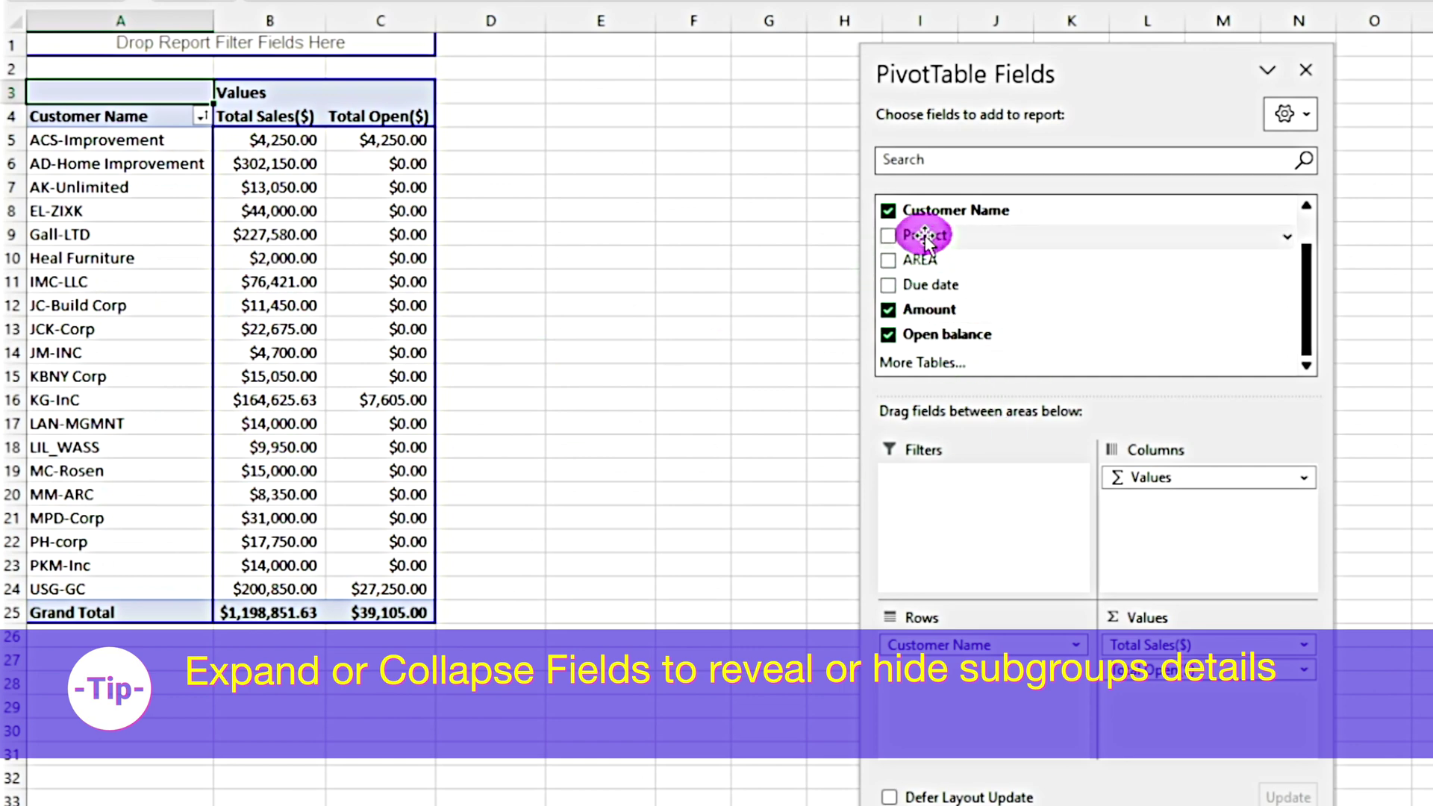
Add the Project field beneath Customer Name in the rows and expand AD-Home Improvement, followed by the entire customer field
{"action": "left_click_drag", "start_coordinate": [925, 237], "coordinate": [890, 681]}
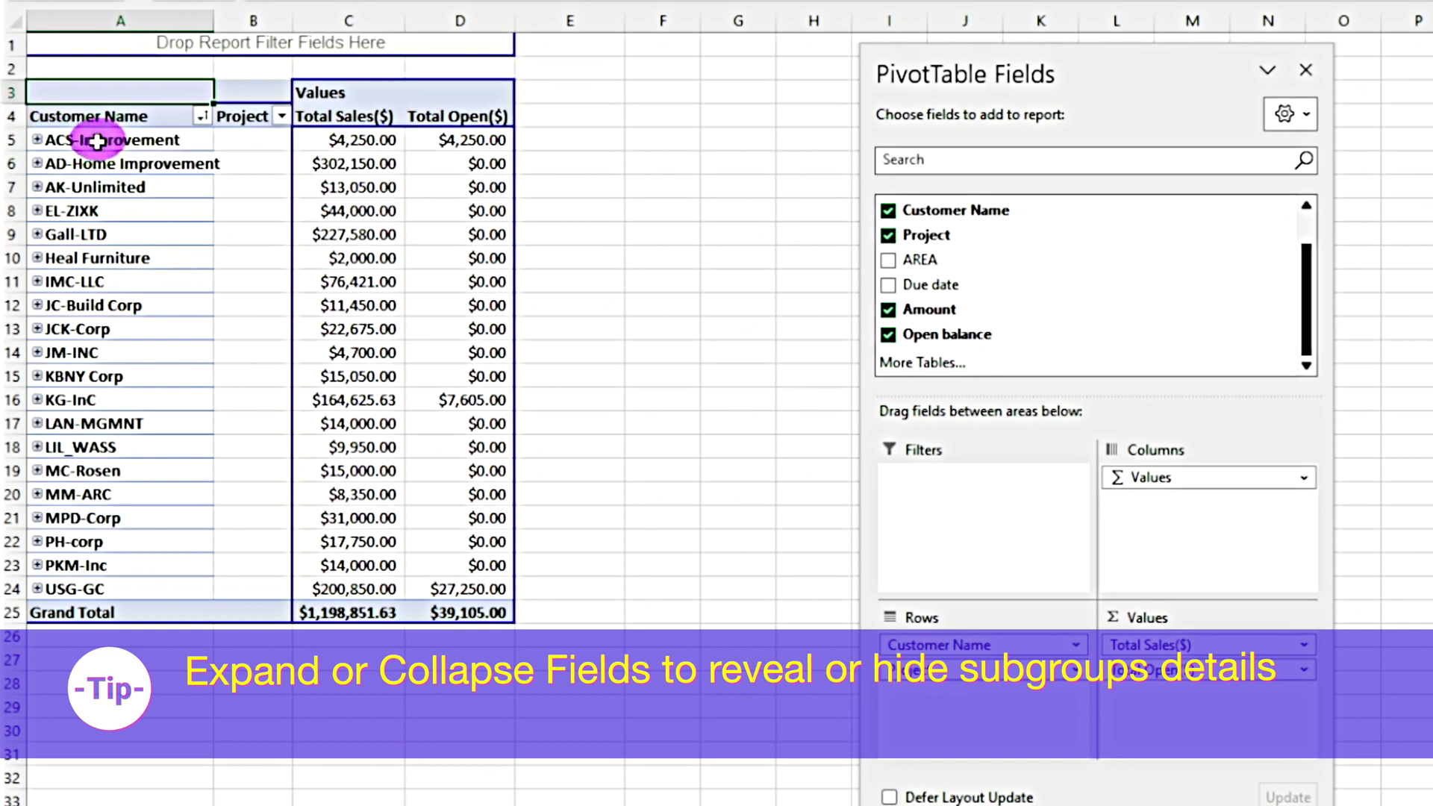
{"action": "left_click", "coordinate": [37, 164]}
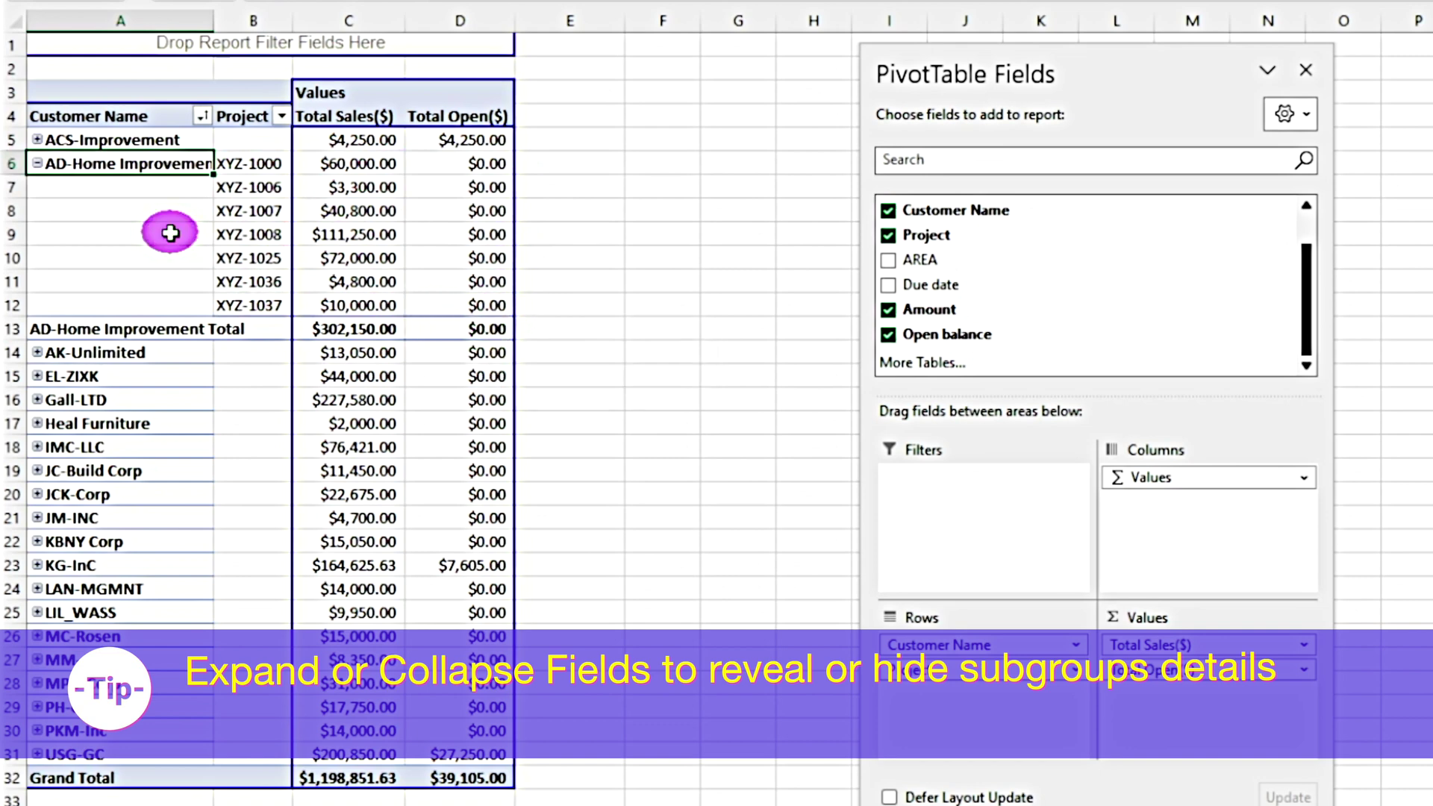
{"action": "right_click", "coordinate": [130, 168]}
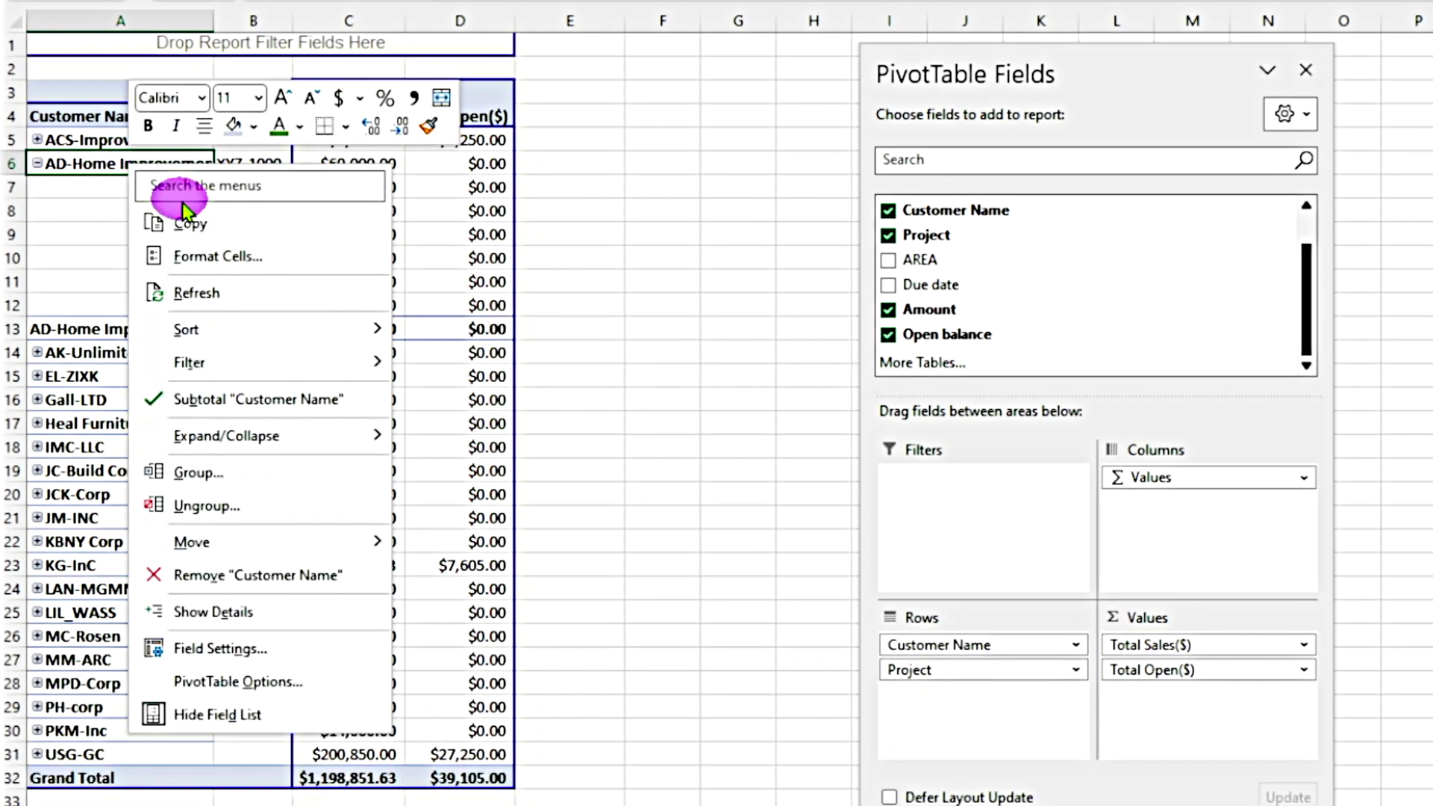
{"action": "mouse_move", "coordinate": [293, 448]}
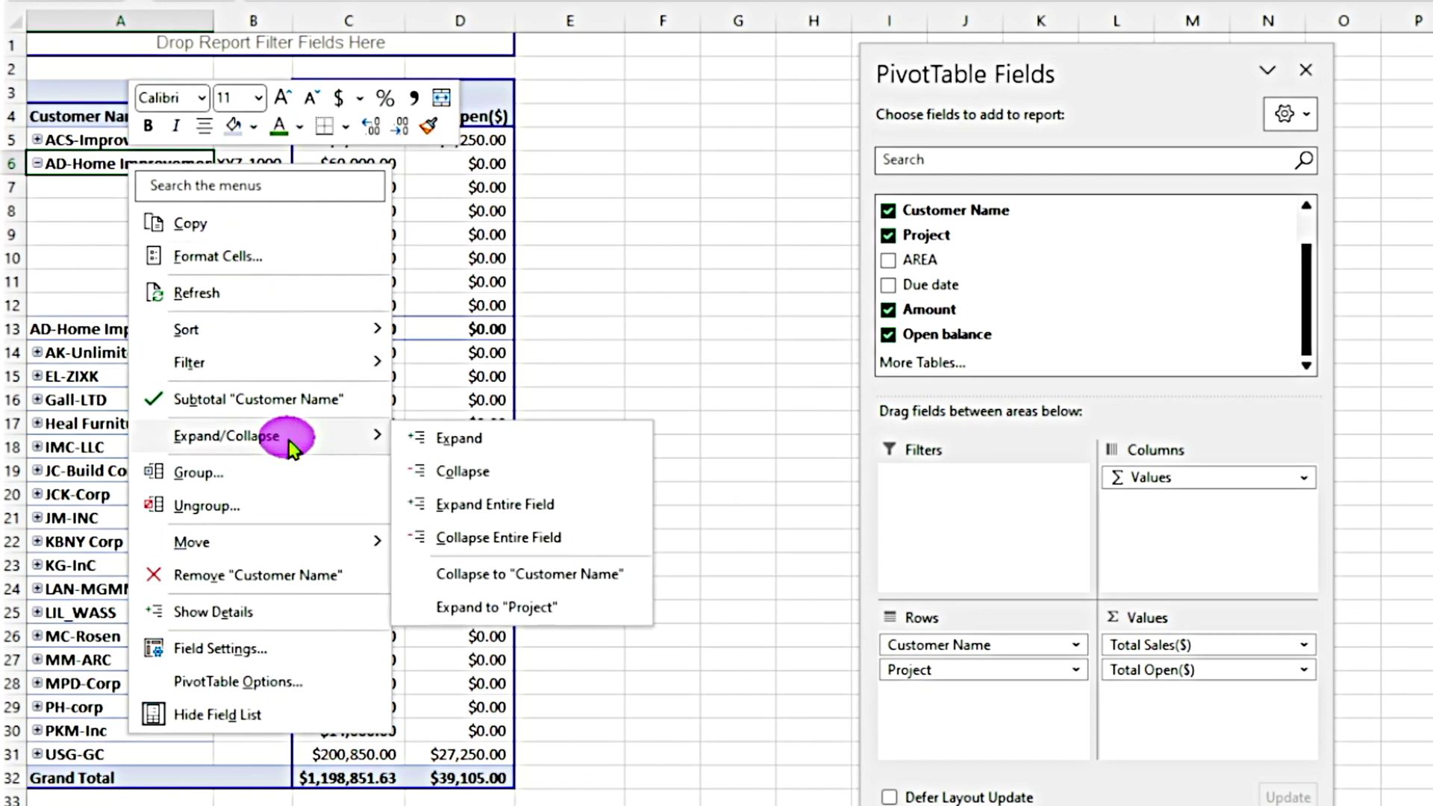
{"action": "left_click", "coordinate": [552, 505]}
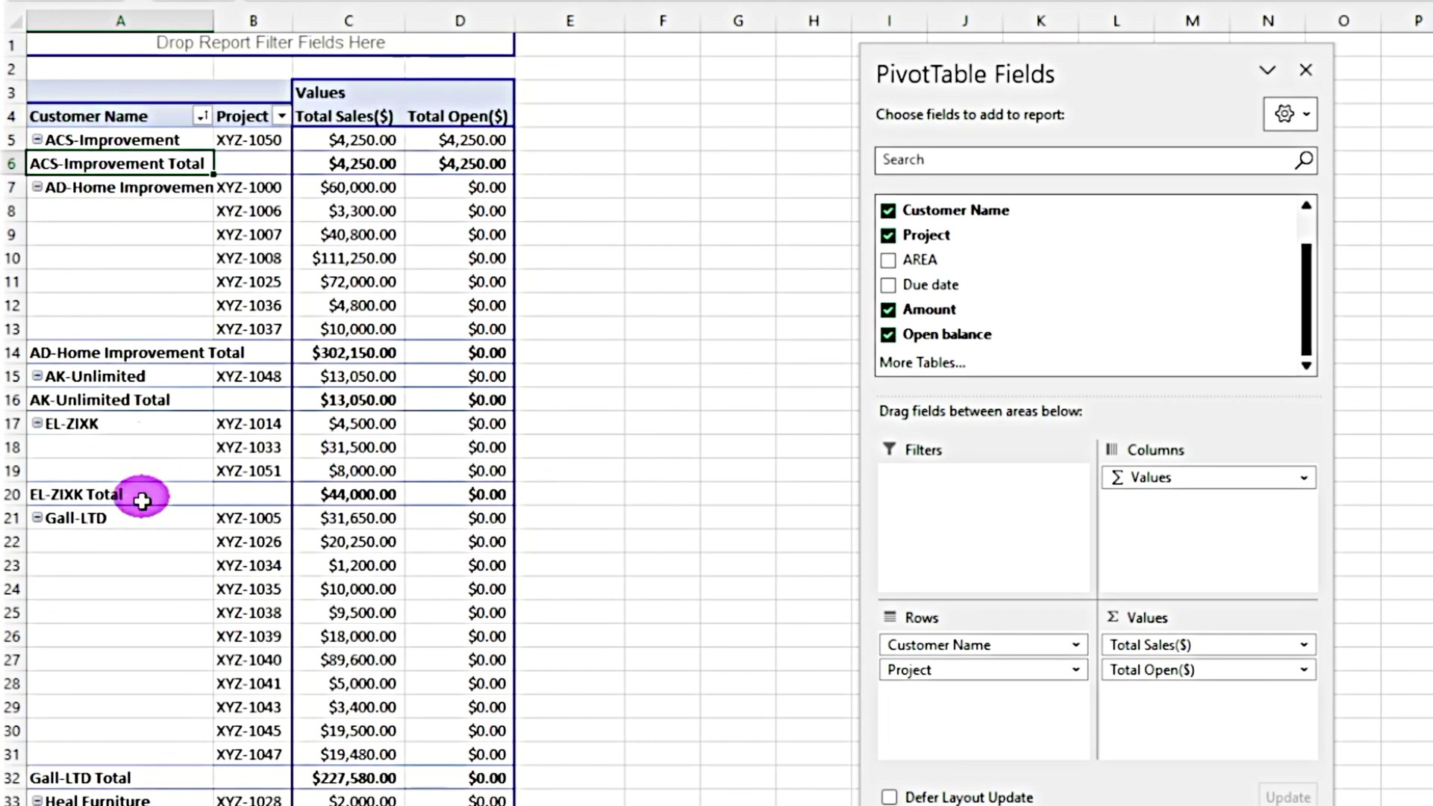
{"action": "scroll", "coordinate": [141, 510], "scroll_direction": "down", "scroll_amount": 10}
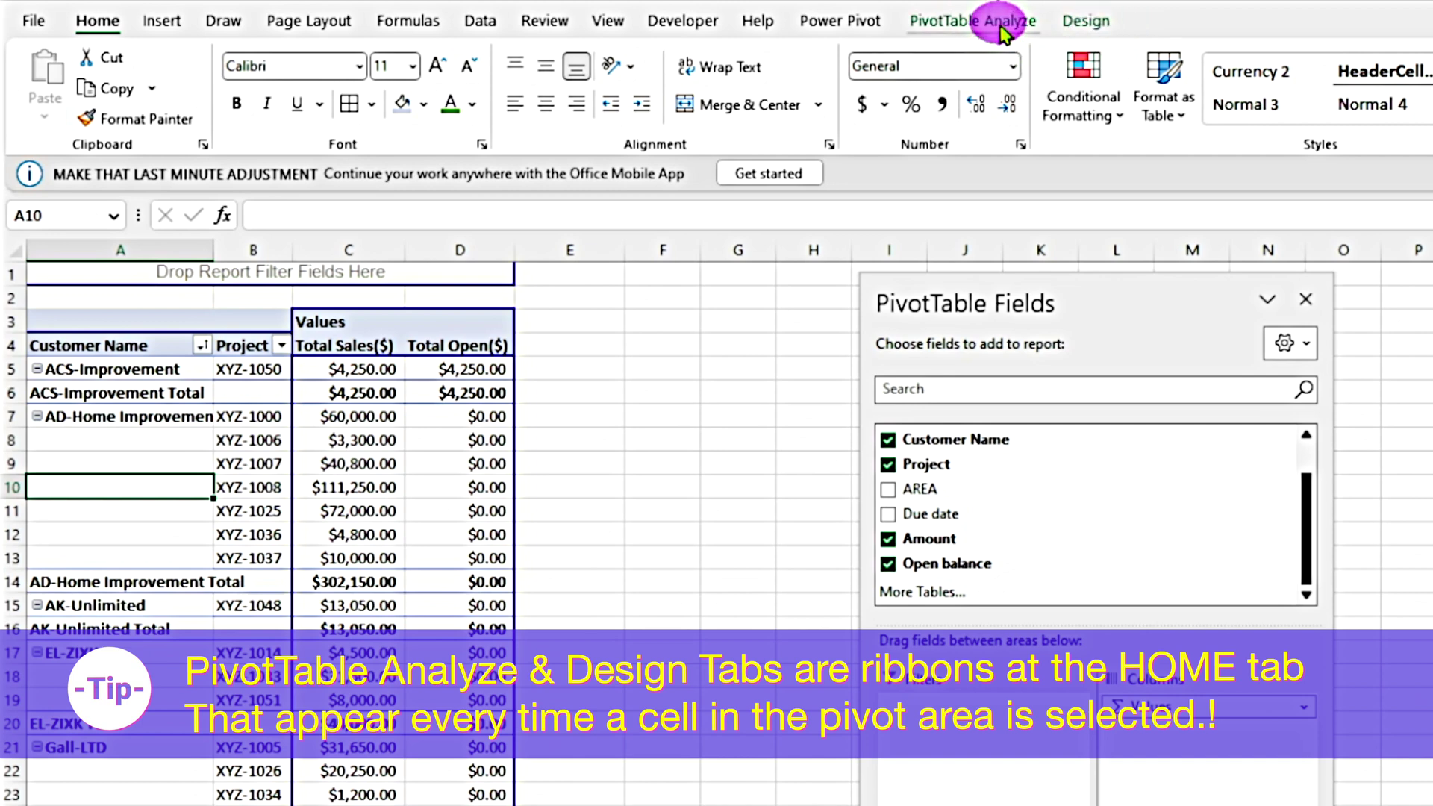
Try the report without subtotals, and restore all subtotals at the bottom of each group
{"action": "left_click", "coordinate": [1087, 24]}
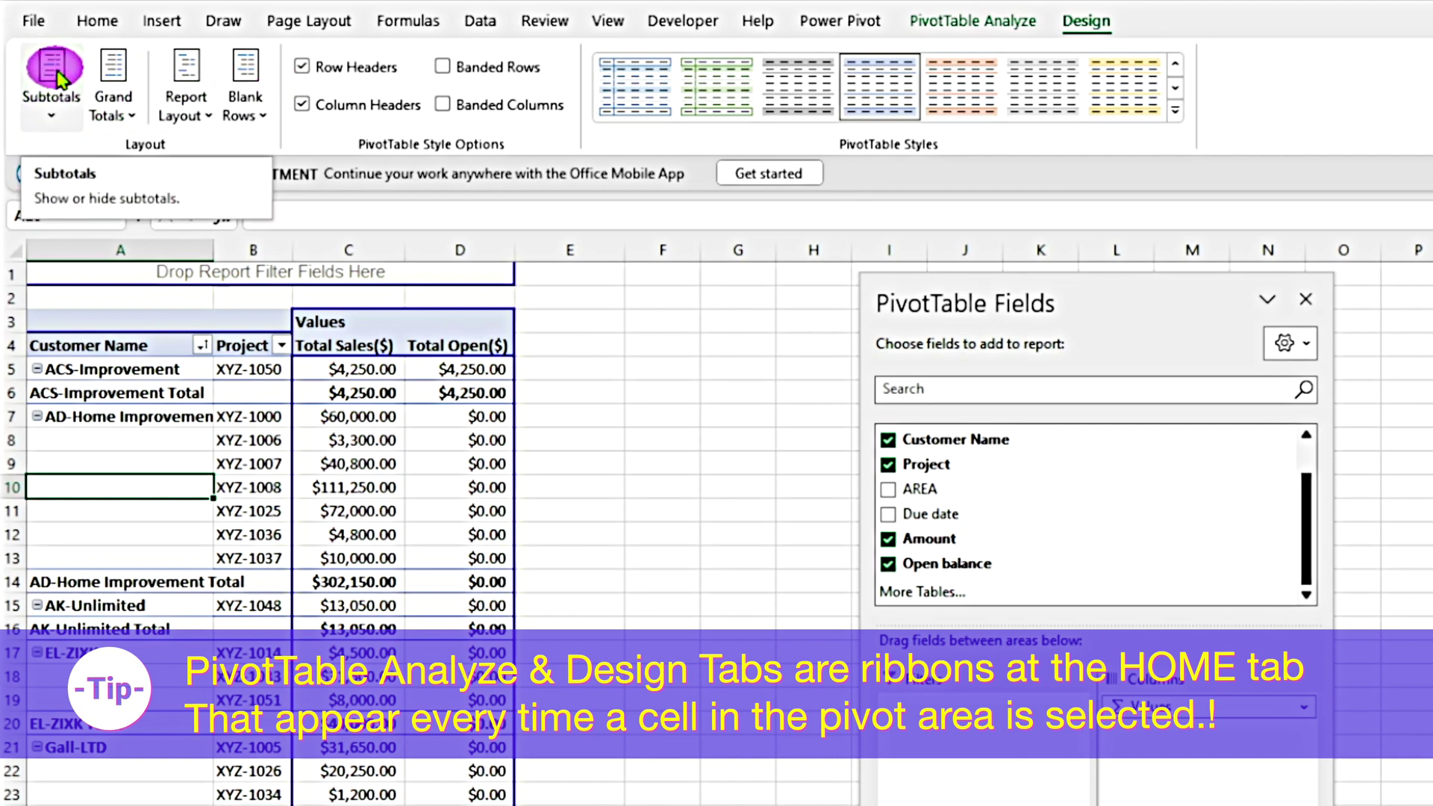
{"action": "left_click", "coordinate": [57, 118]}
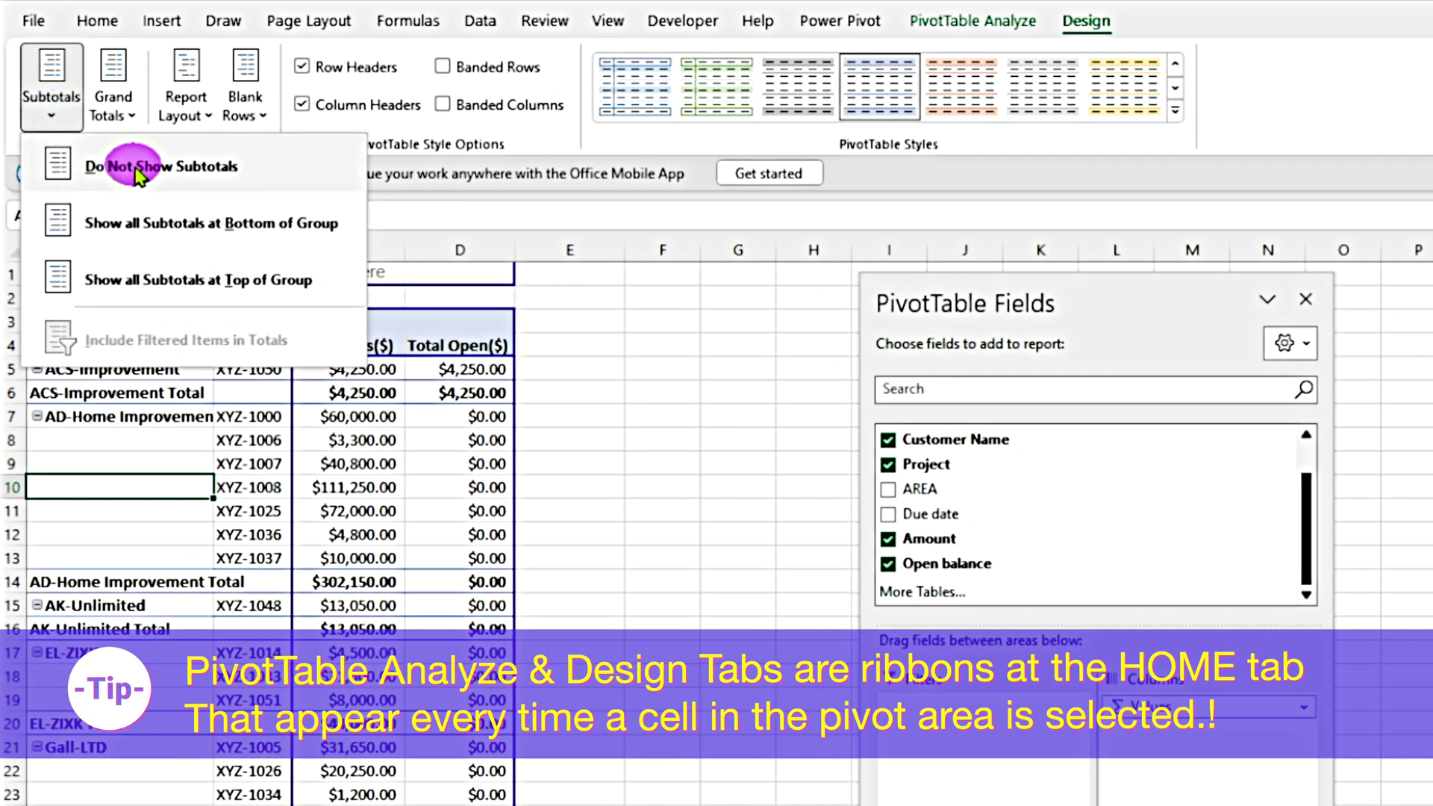
{"action": "left_click", "coordinate": [137, 173]}
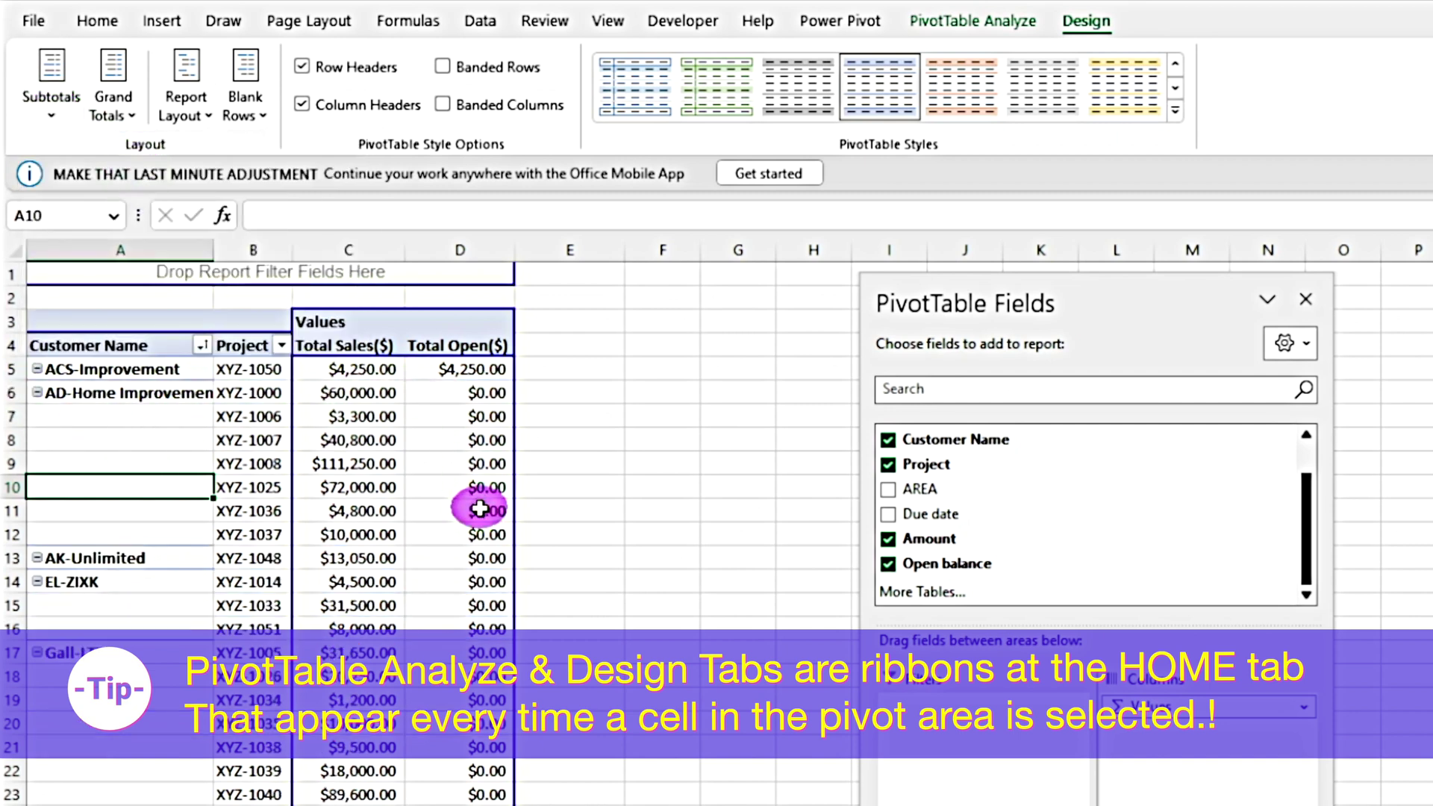
{"action": "scroll", "coordinate": [418, 754], "scroll_direction": "down", "scroll_amount": 9}
{"action": "scroll", "coordinate": [416, 752], "scroll_direction": "up", "scroll_amount": 1}
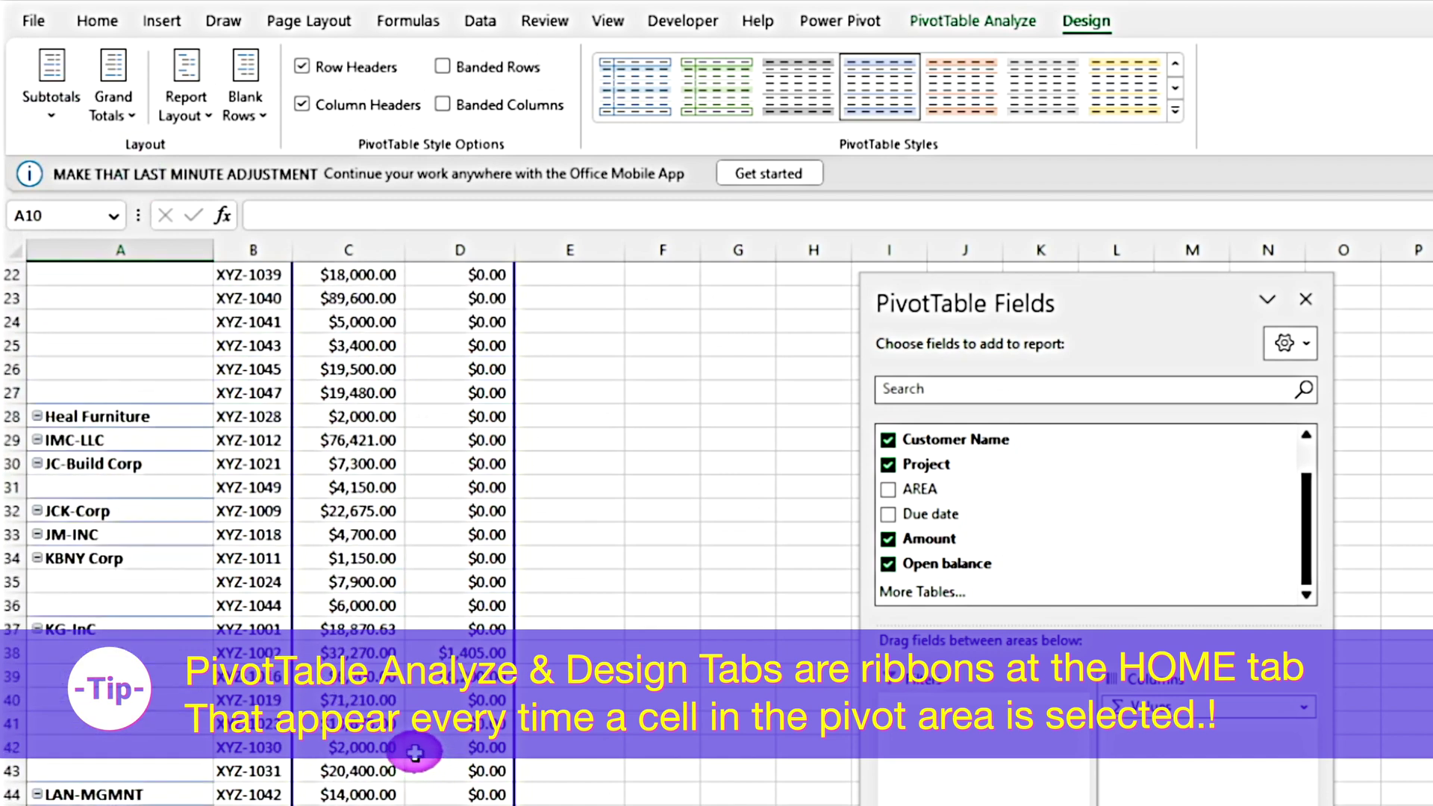
{"action": "scroll", "coordinate": [415, 753], "scroll_direction": "up", "scroll_amount": 8}
{"action": "left_click", "coordinate": [54, 117]}
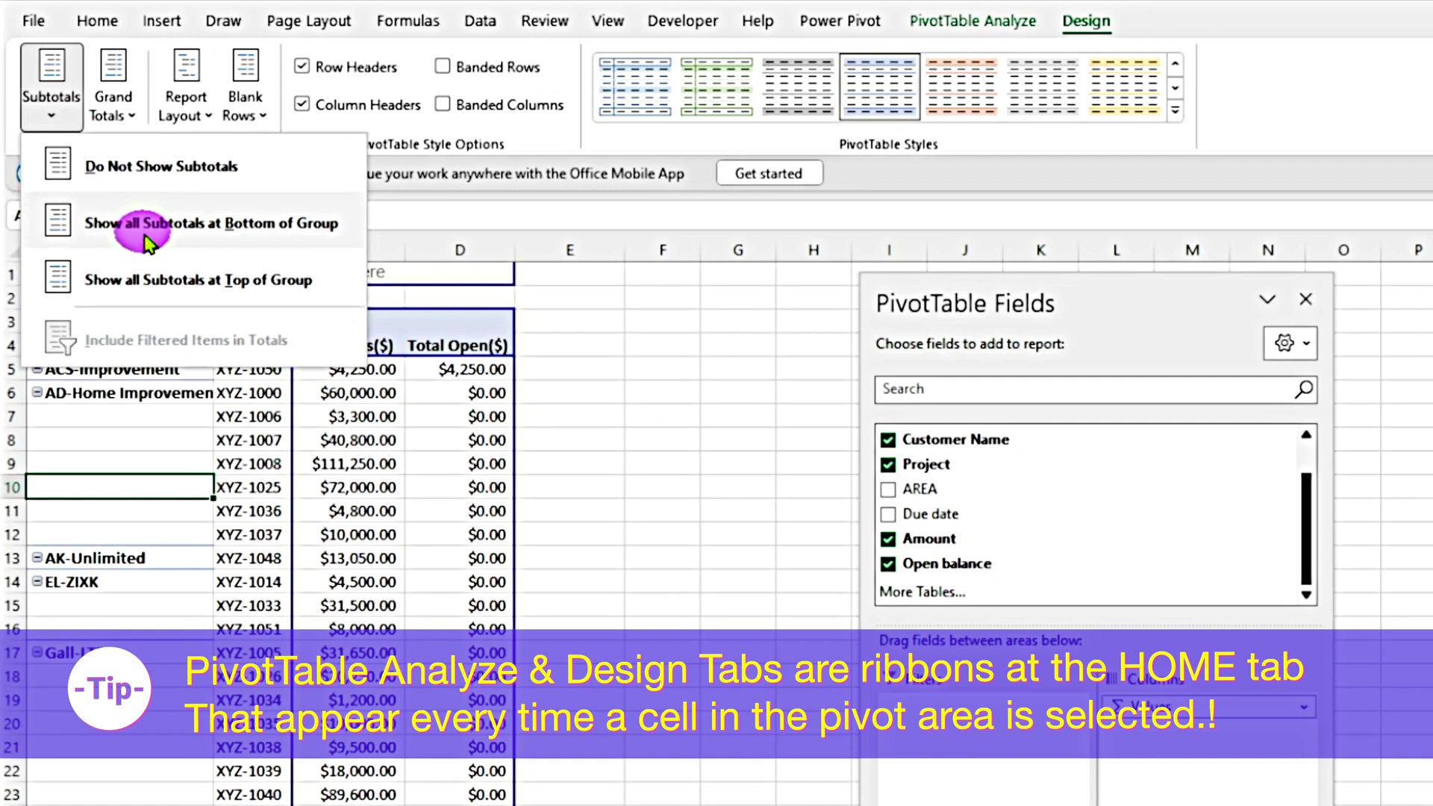
{"action": "left_click", "coordinate": [150, 233]}
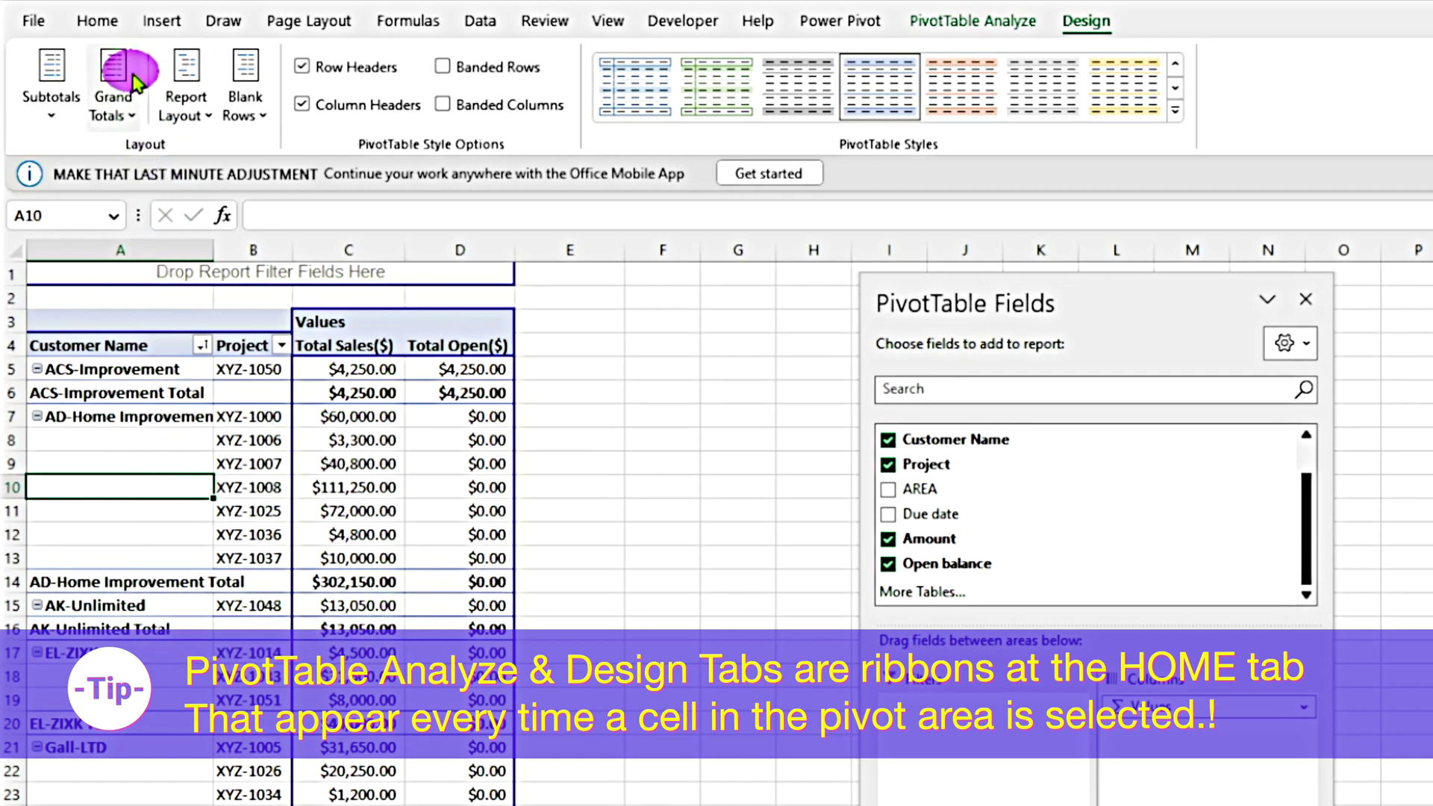
Switch the grand totals off for rows and columns, check the end of the report, and switch both back on
{"action": "left_click", "coordinate": [135, 118]}
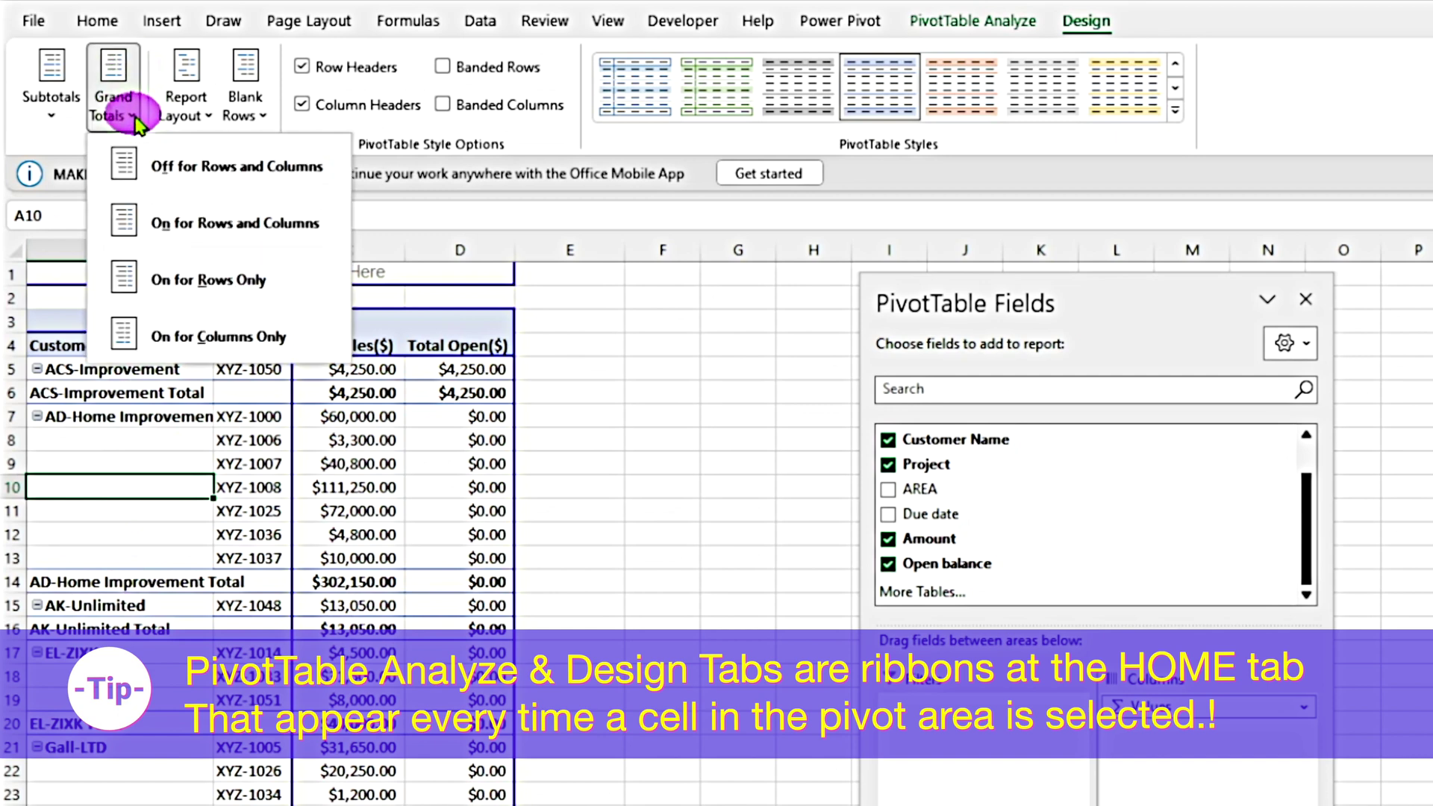
{"action": "left_click", "coordinate": [200, 169]}
{"action": "scroll", "coordinate": [346, 771], "scroll_direction": "down", "scroll_amount": 9}
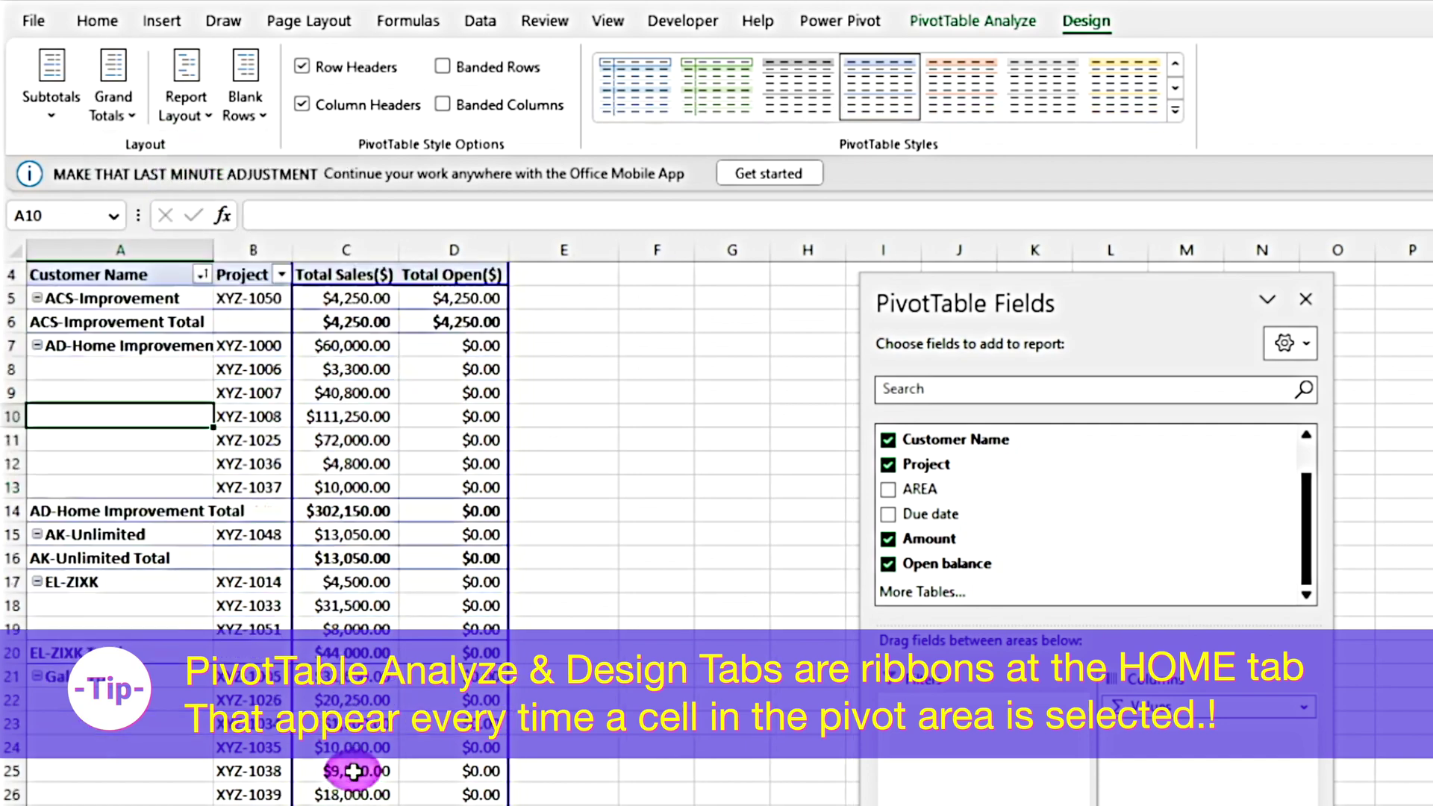
{"action": "scroll", "coordinate": [346, 771], "scroll_direction": "down", "scroll_amount": 8}
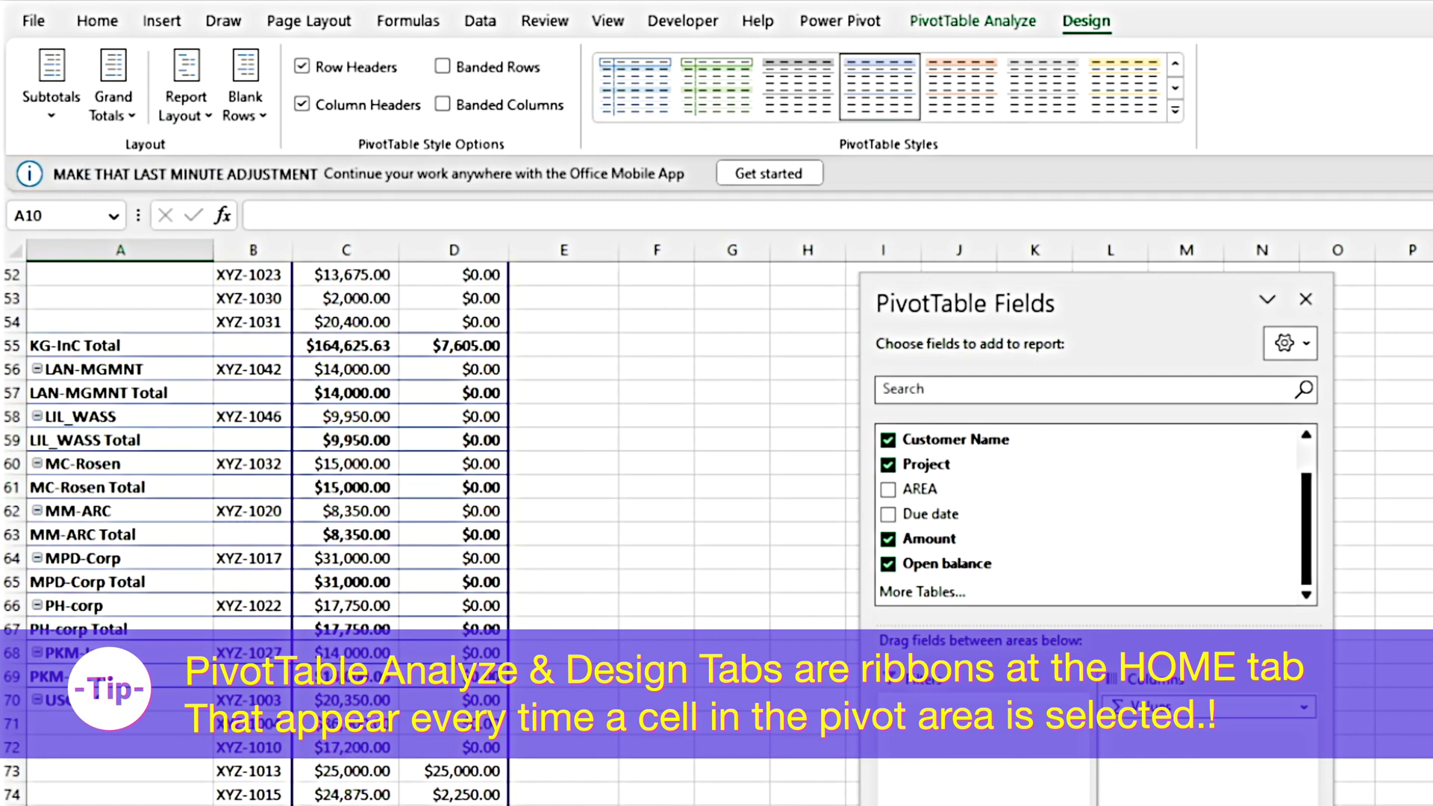
{"action": "left_click", "coordinate": [113, 75]}
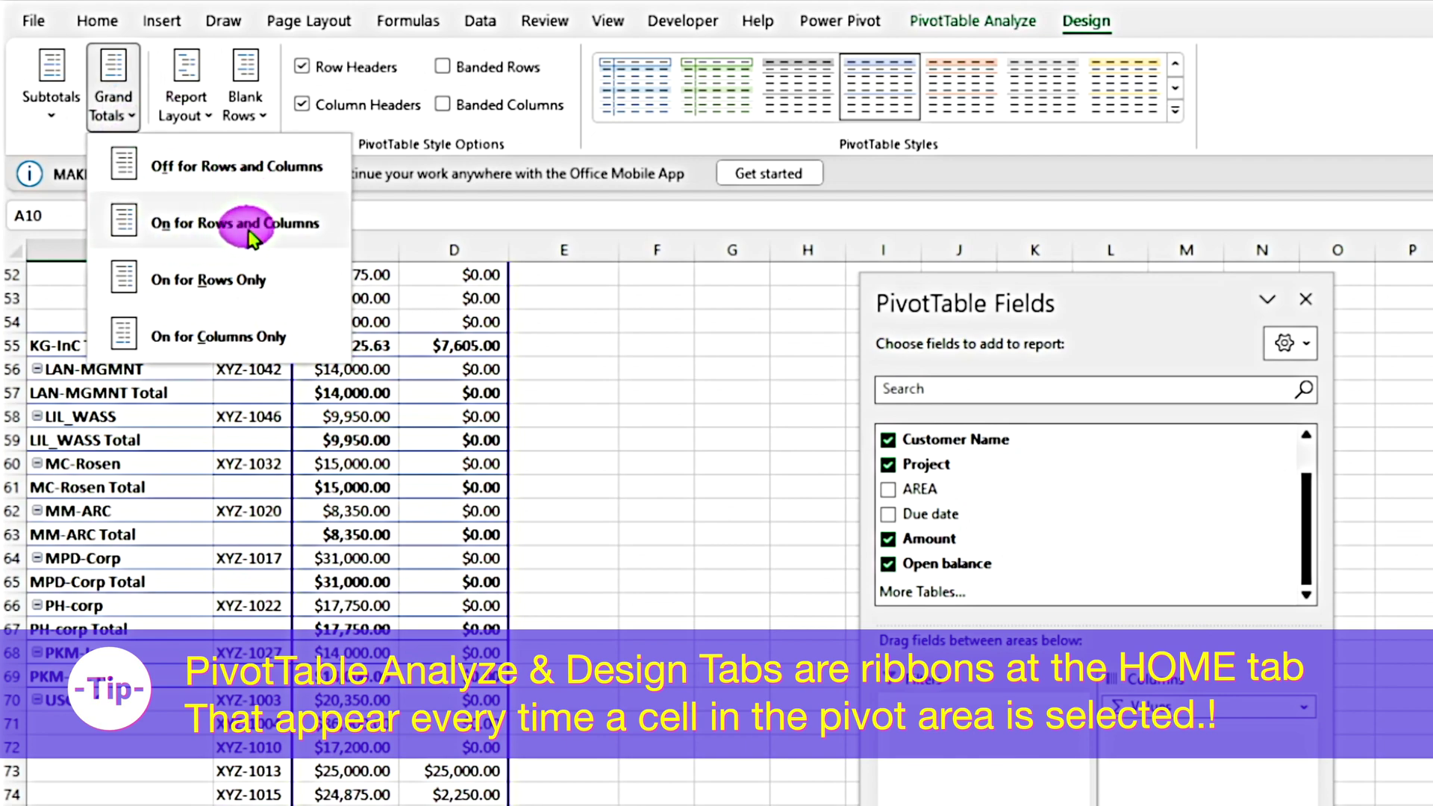
{"action": "left_click", "coordinate": [226, 223]}
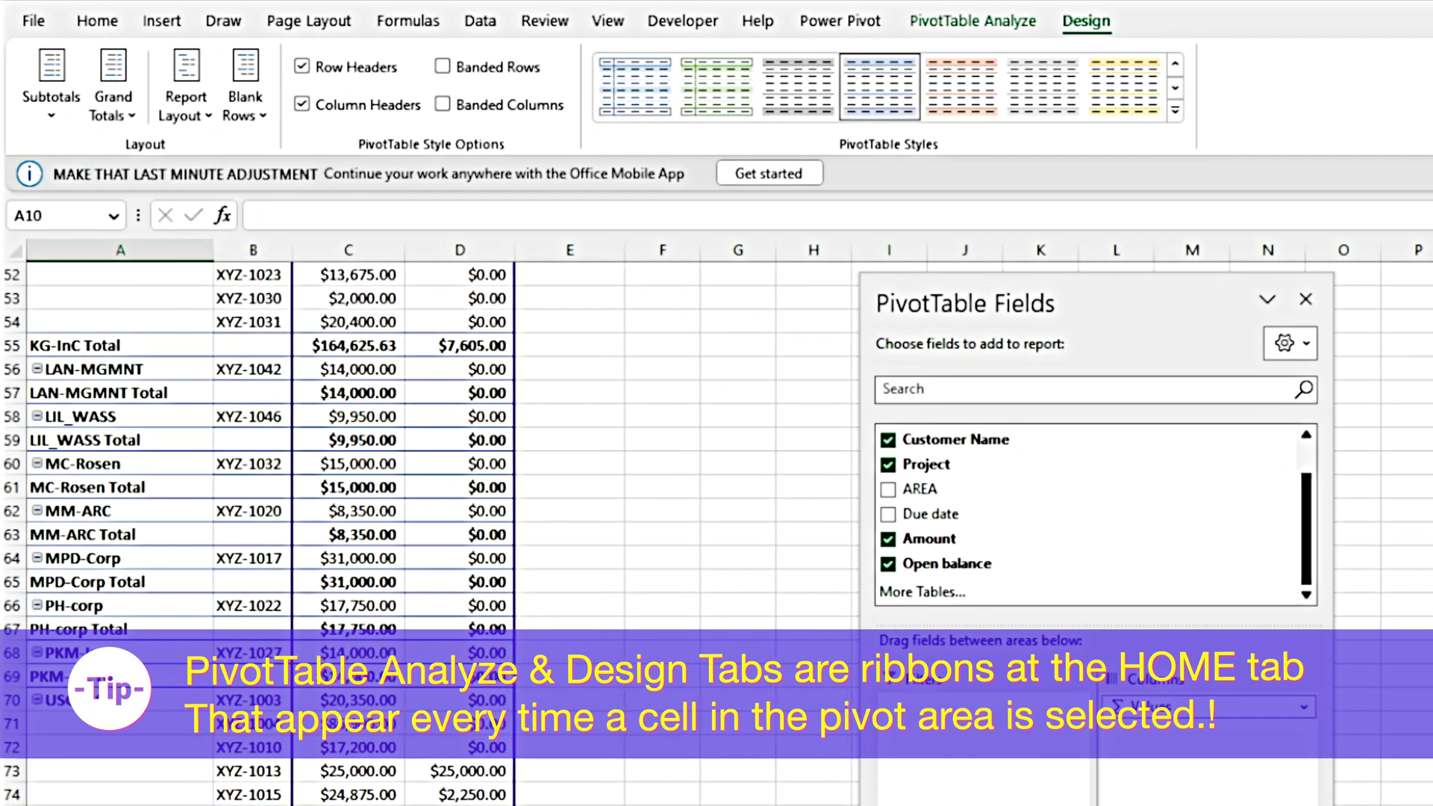
{"action": "scroll", "coordinate": [271, 496], "scroll_direction": "up", "scroll_amount": 15}
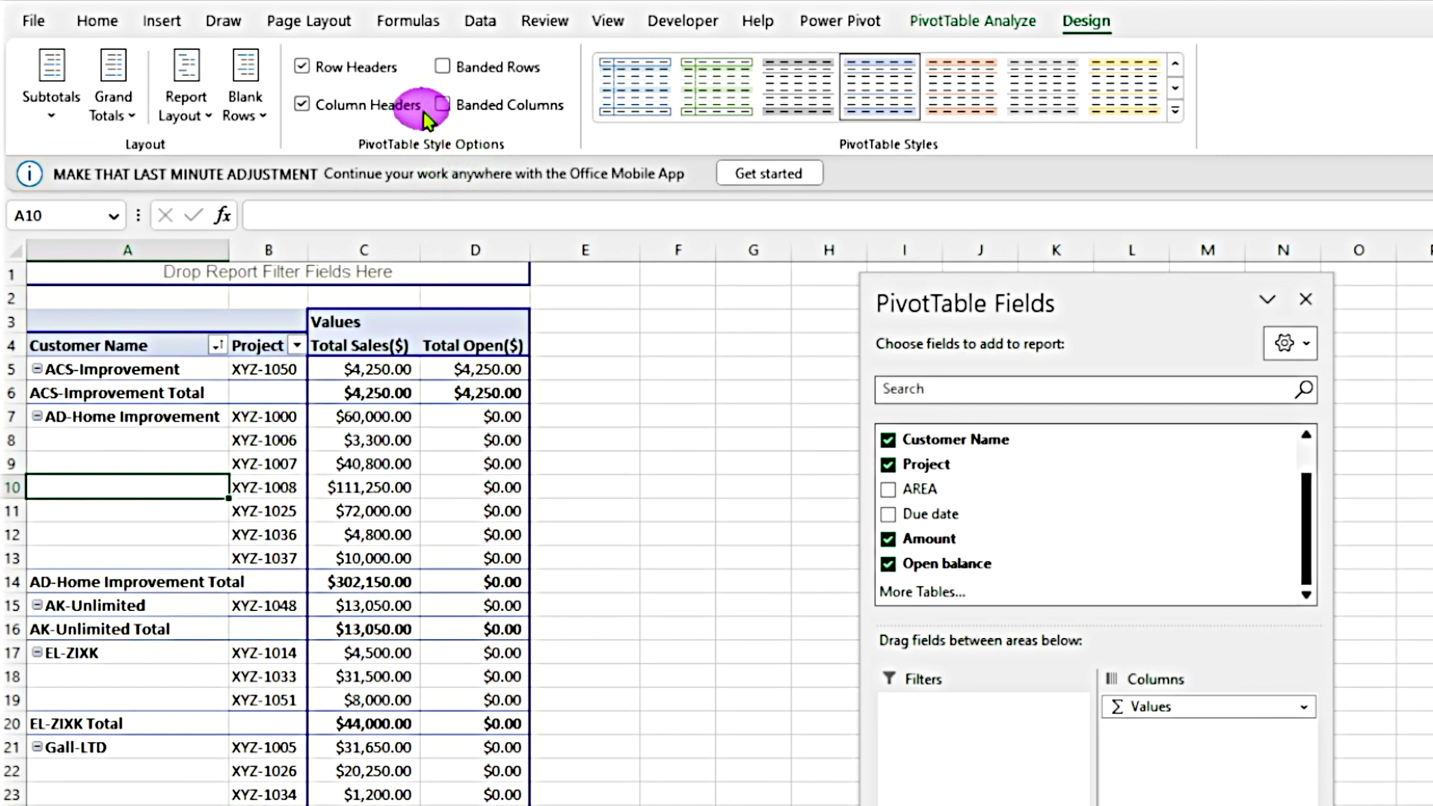
Try banded rows and banded columns on the pivot table one after the other, clearing each option again
{"action": "left_click", "coordinate": [440, 68]}
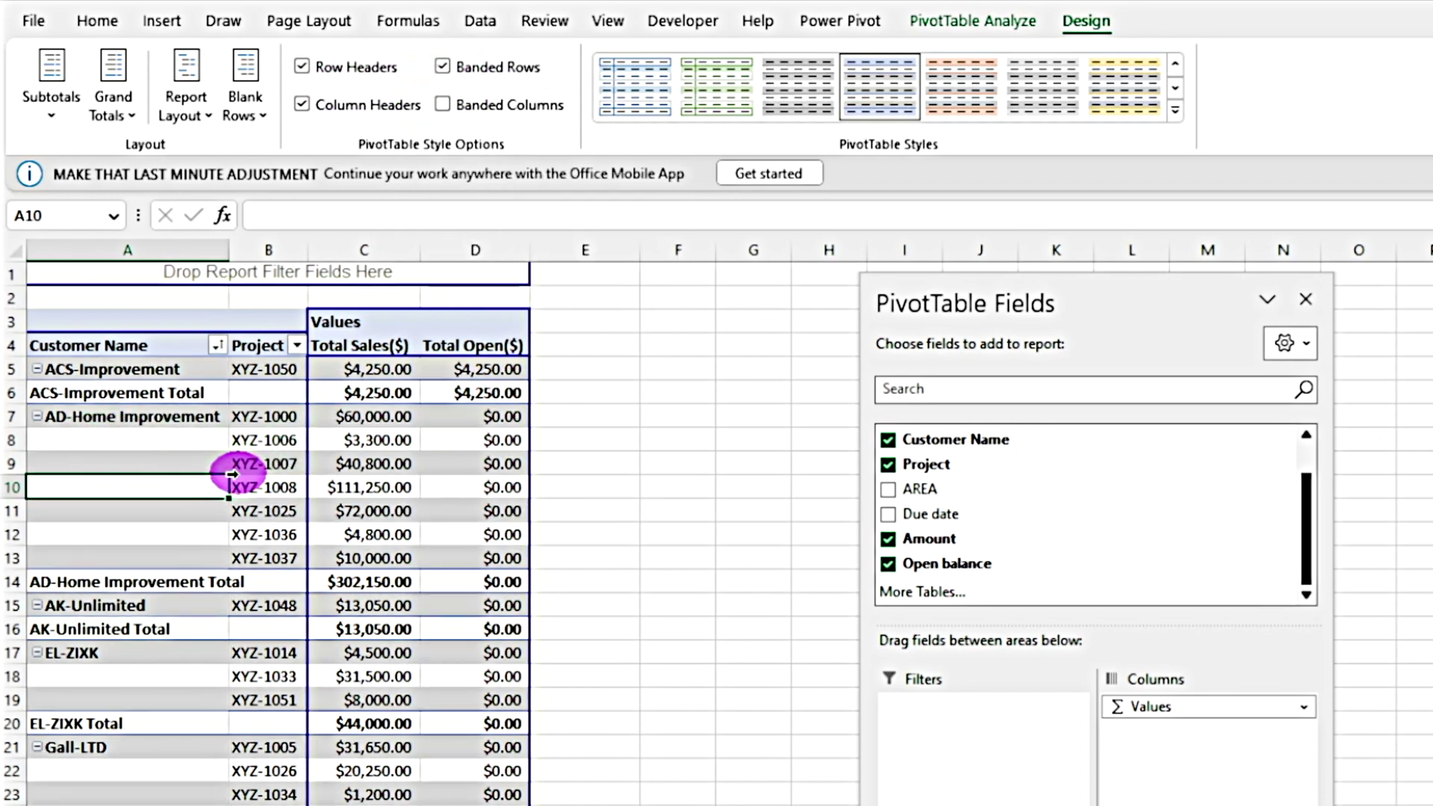
{"action": "scroll", "coordinate": [228, 487], "scroll_direction": "down", "scroll_amount": 7}
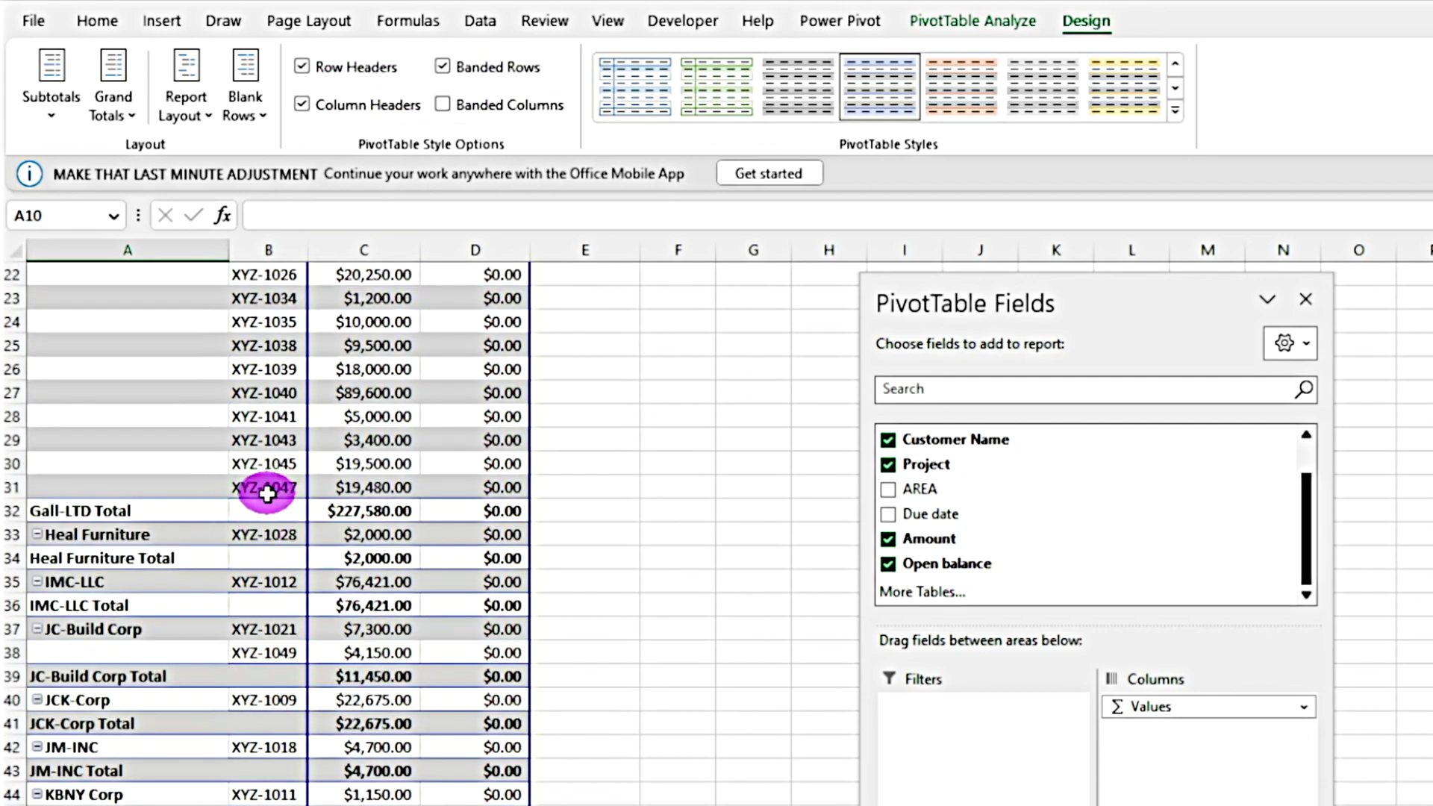
{"action": "scroll", "coordinate": [267, 493], "scroll_direction": "up", "scroll_amount": 5}
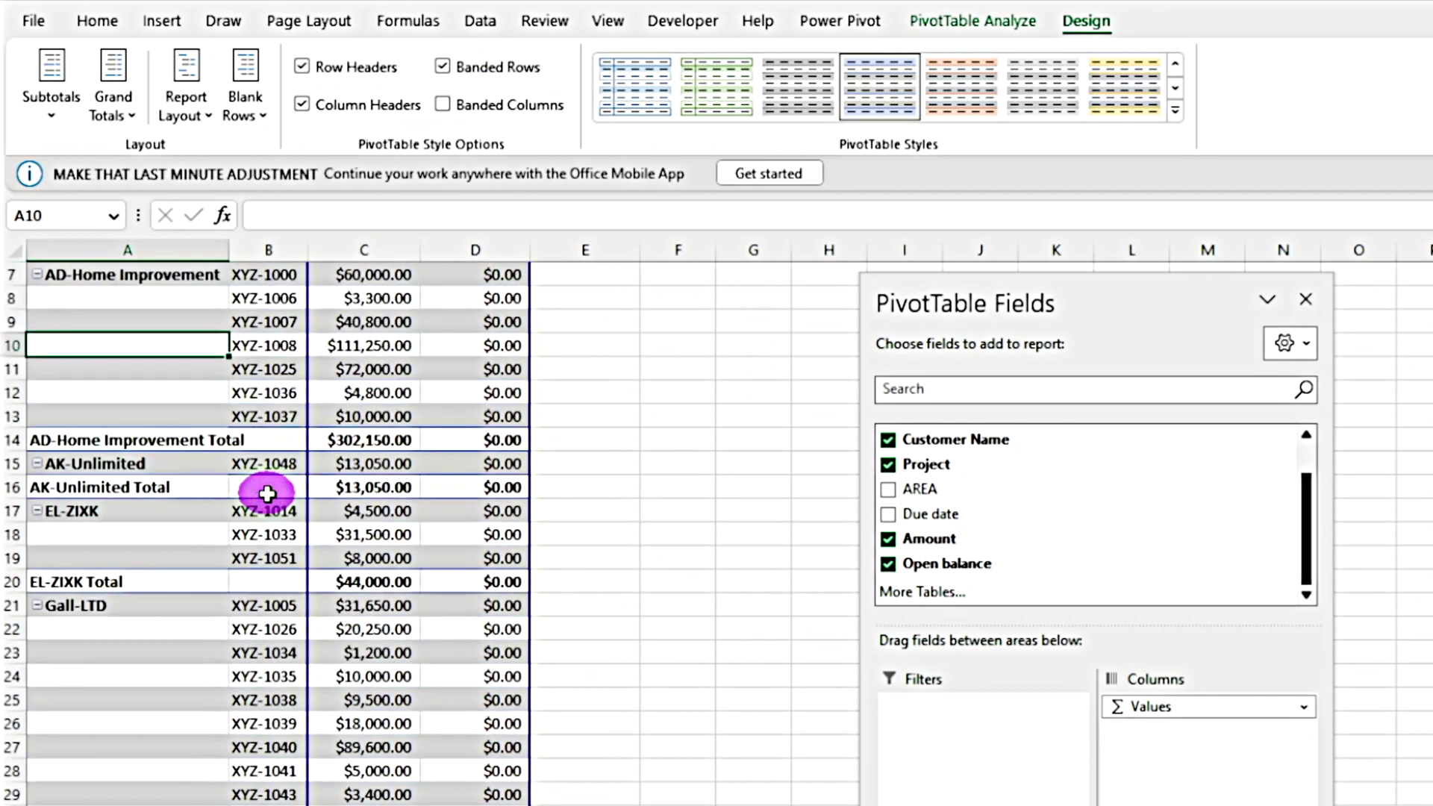
{"action": "scroll", "coordinate": [267, 492], "scroll_direction": "up", "scroll_amount": 2}
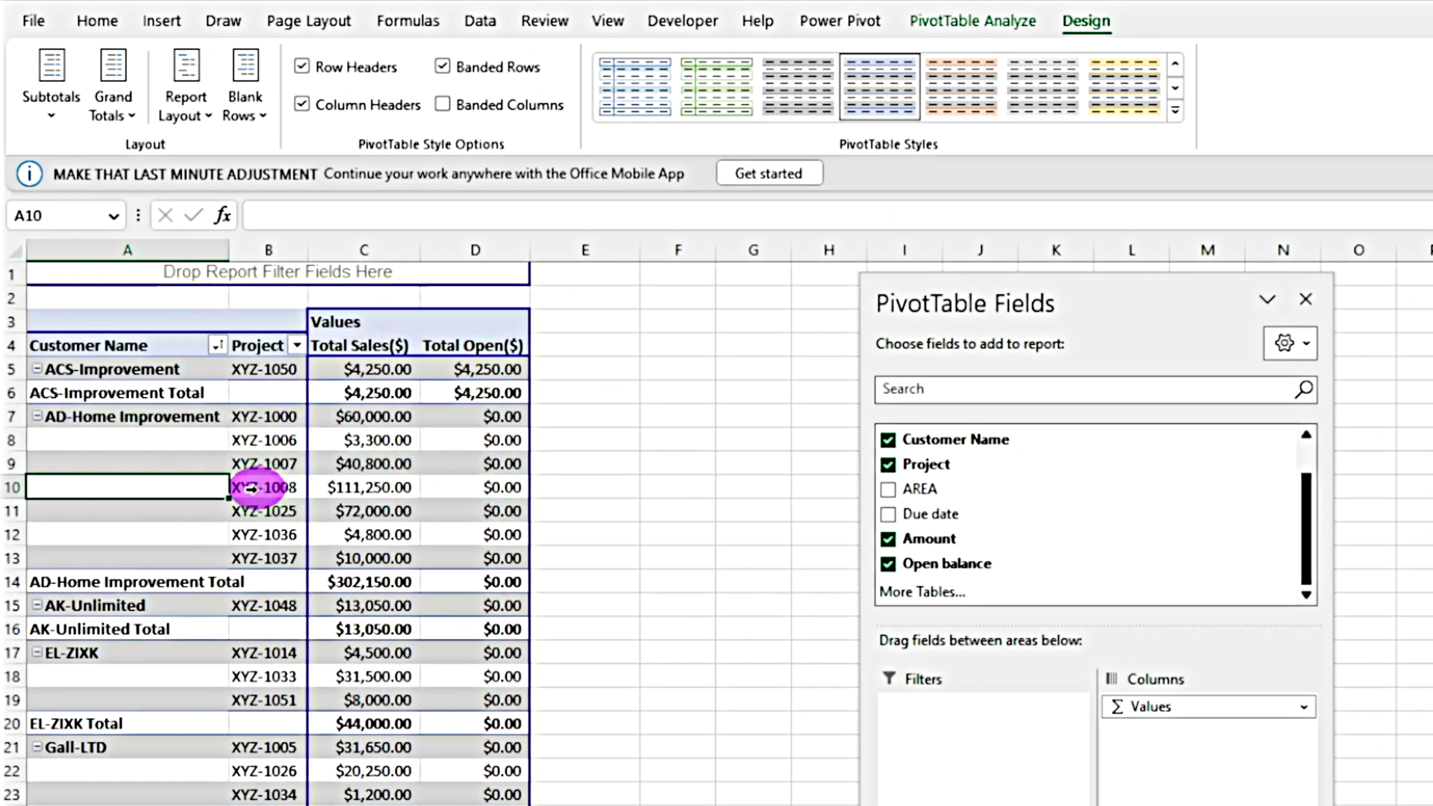
{"action": "left_click", "coordinate": [442, 66]}
{"action": "left_click", "coordinate": [443, 105]}
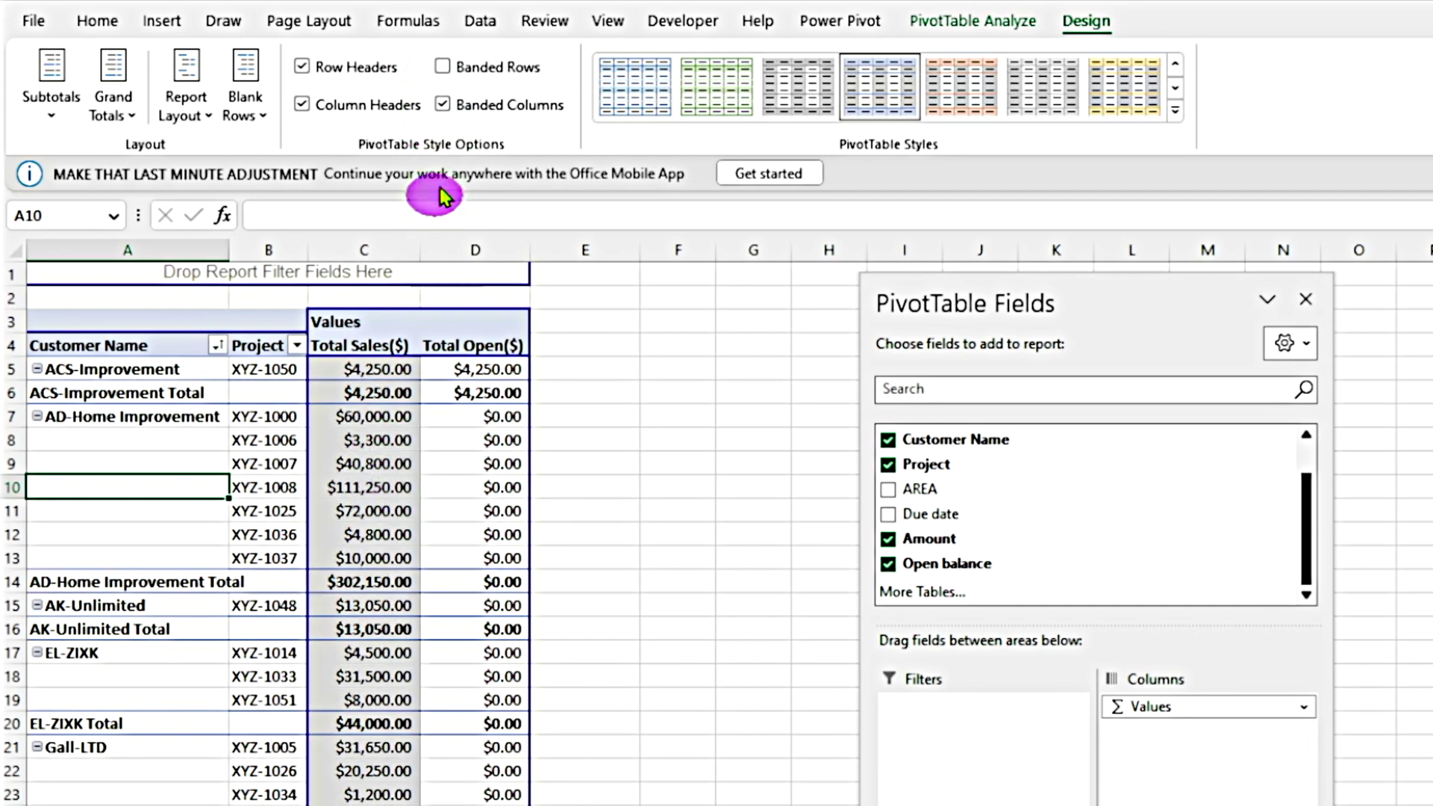
{"action": "left_click", "coordinate": [443, 105]}
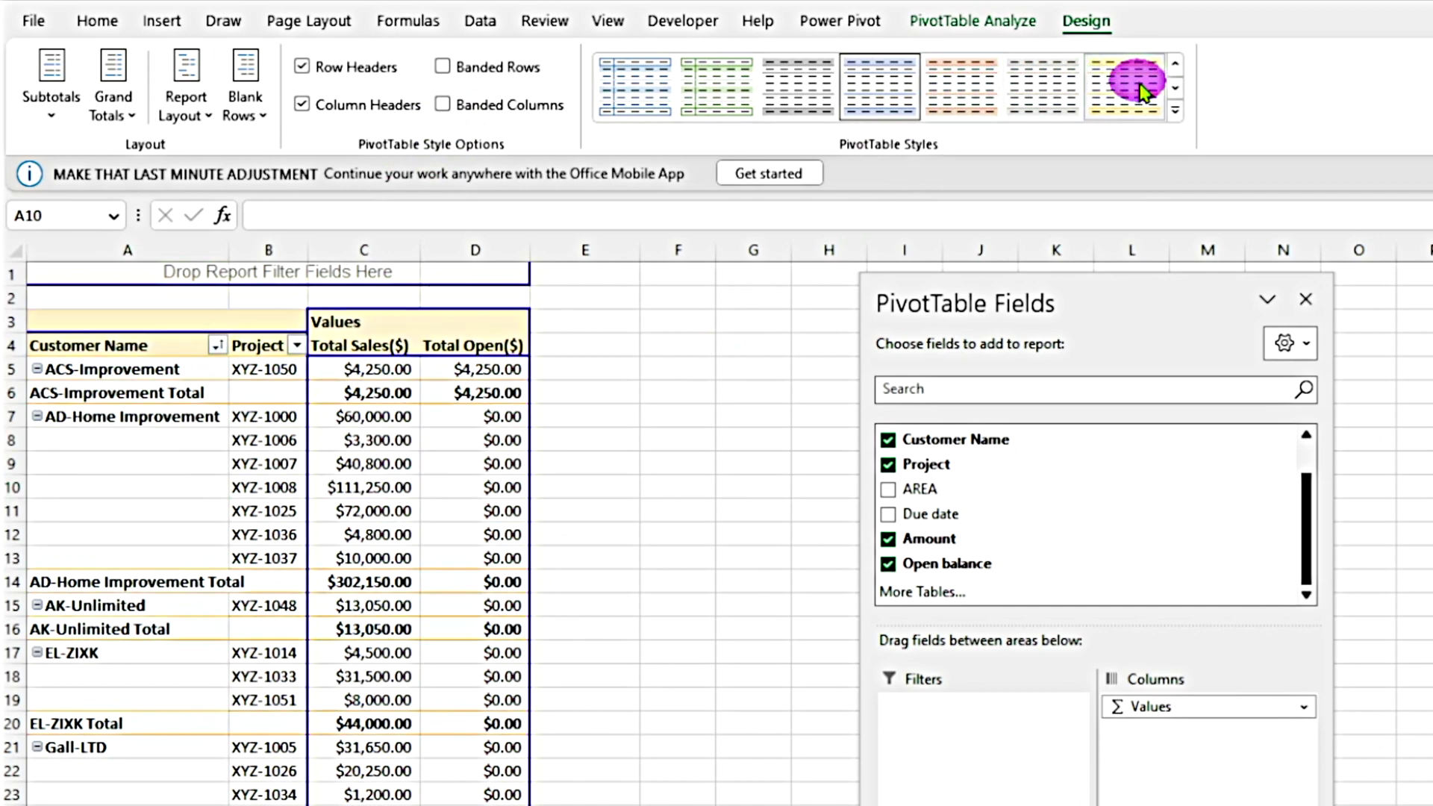
Look through the available PivotTable styles and bring up the PivotTable analysis commands
{"action": "left_click", "coordinate": [1176, 112]}
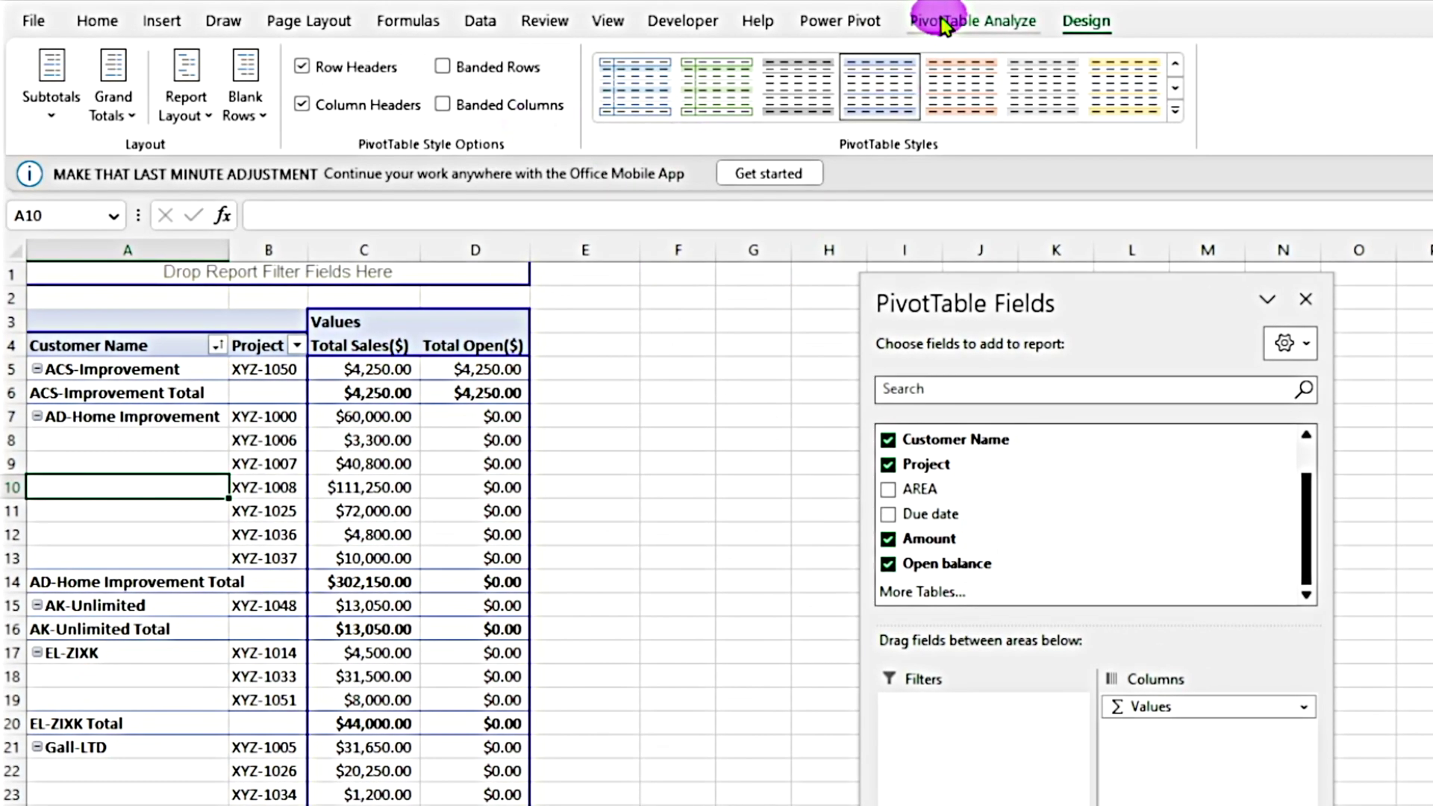
{"action": "left_click", "coordinate": [943, 22]}
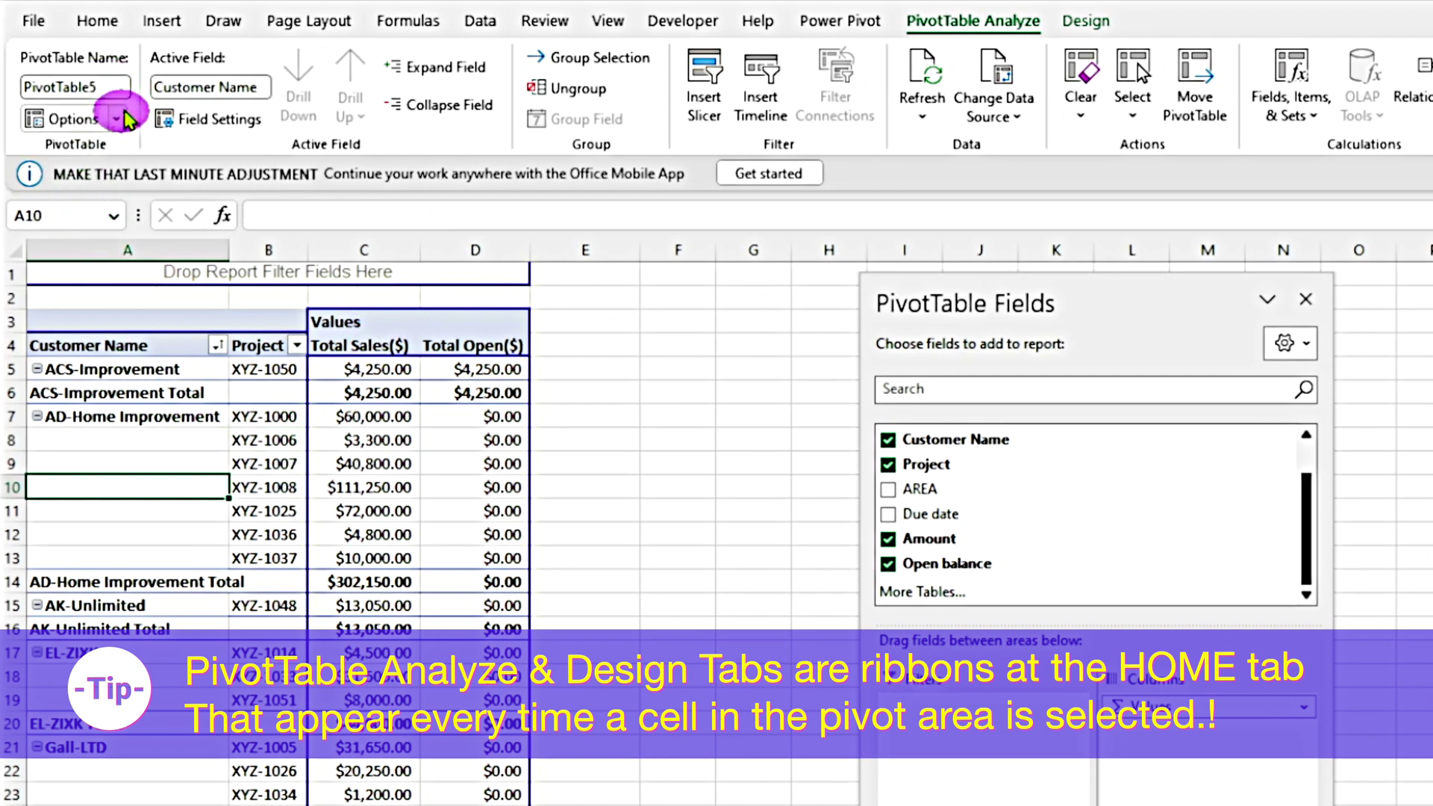
Rename the pivot table as SalesPivot, and deselect and reselect the report
{"action": "left_click_drag", "start_coordinate": [119, 88], "coordinate": [34, 88]}
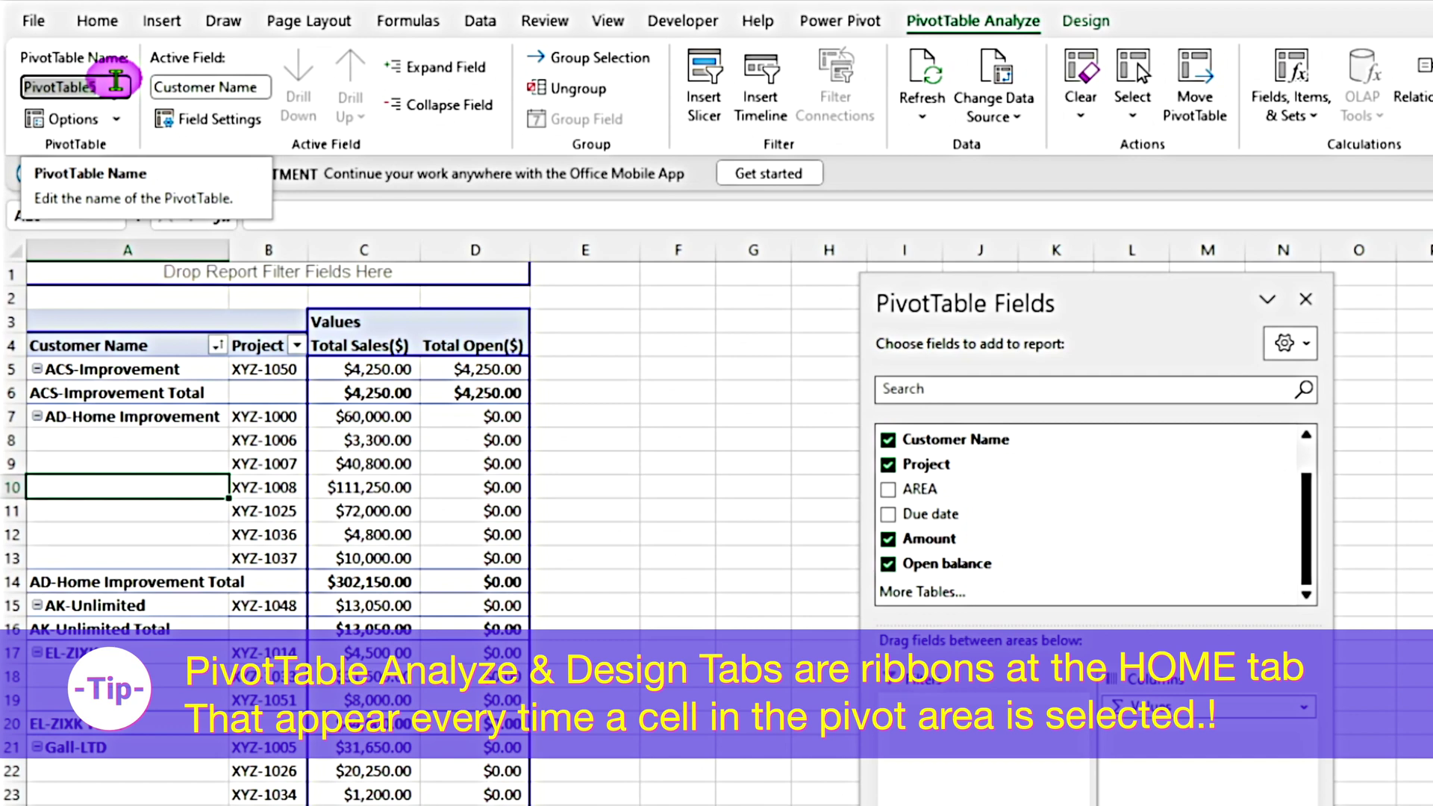
{"action": "type", "text": "SalesPivot"}
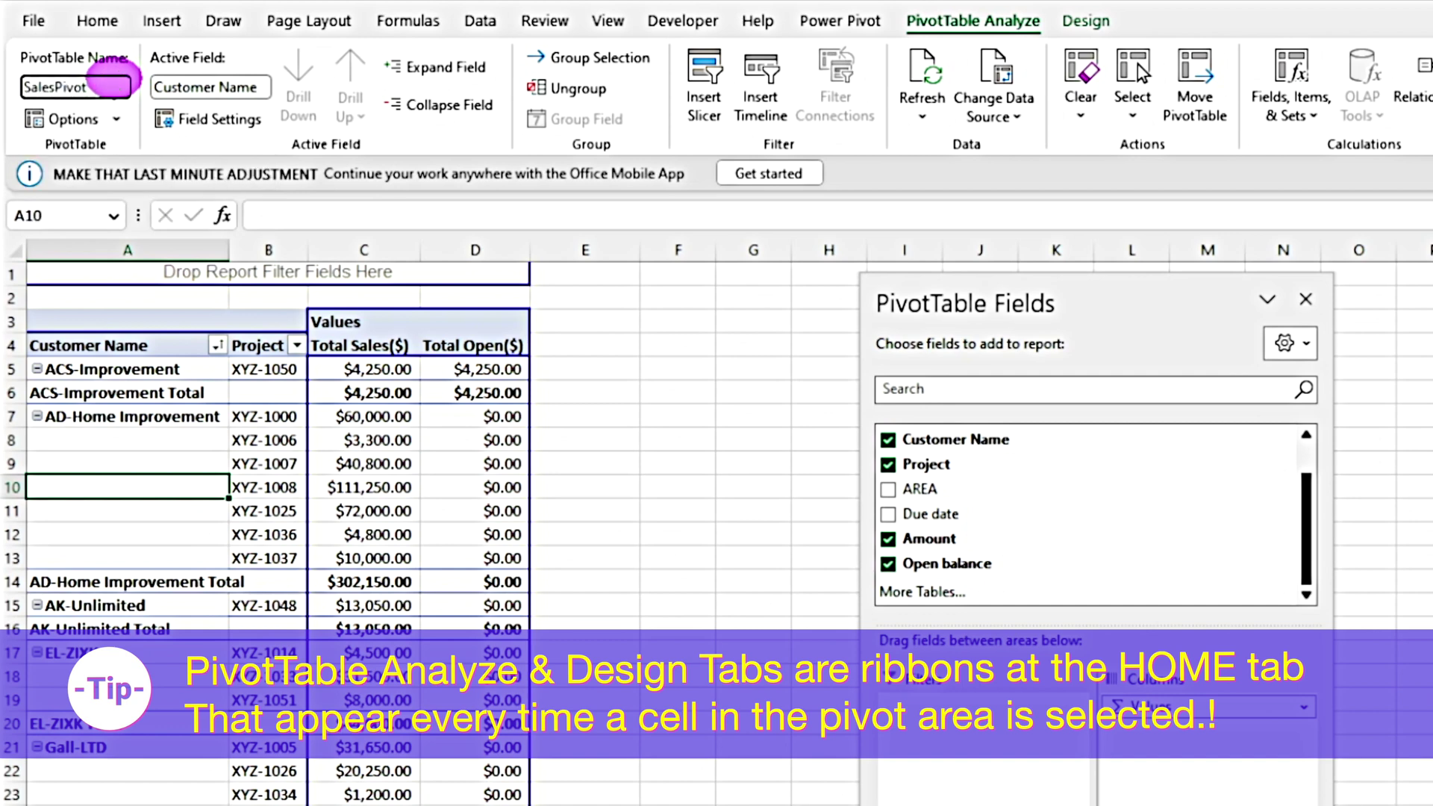
{"action": "left_click", "coordinate": [601, 348]}
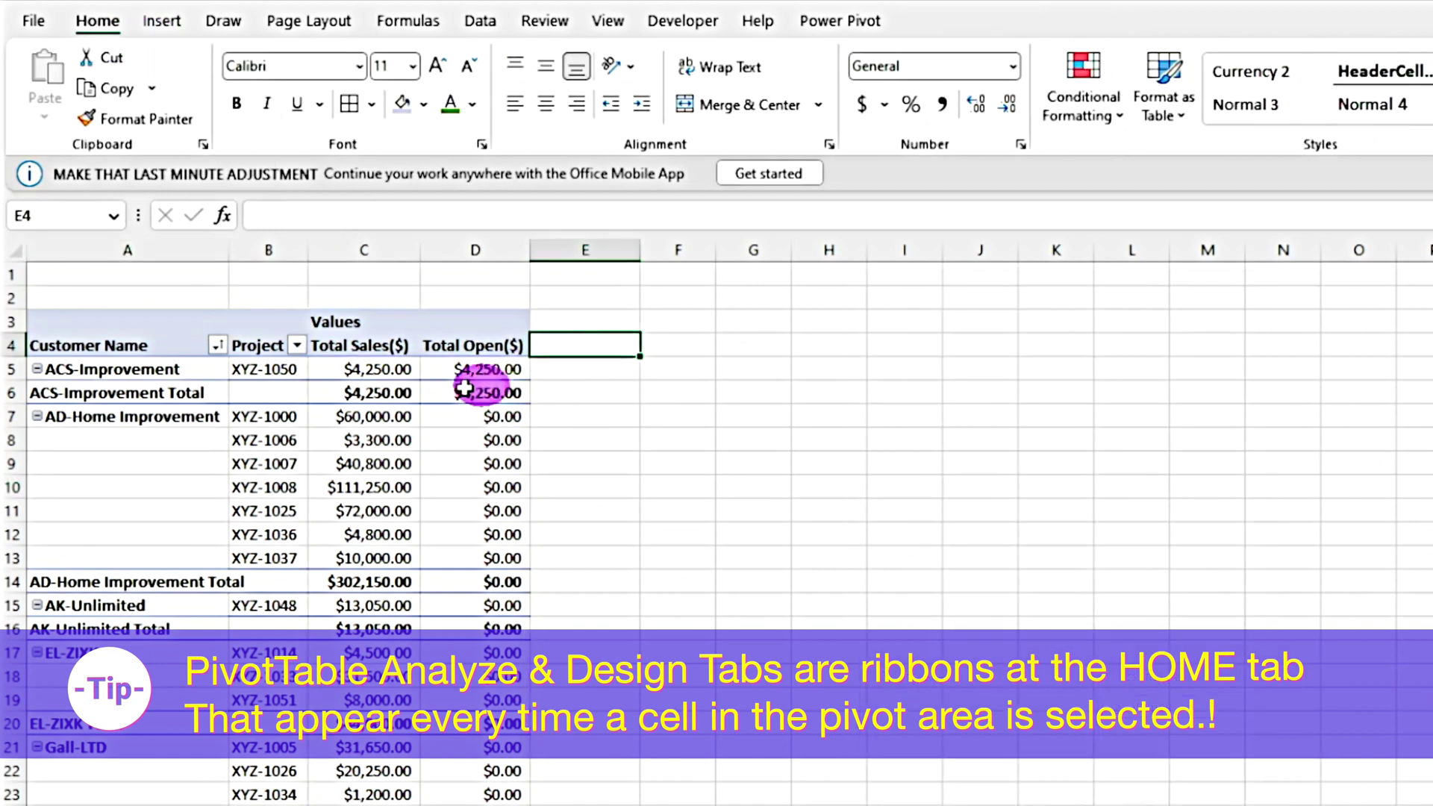
{"action": "left_click", "coordinate": [102, 439]}
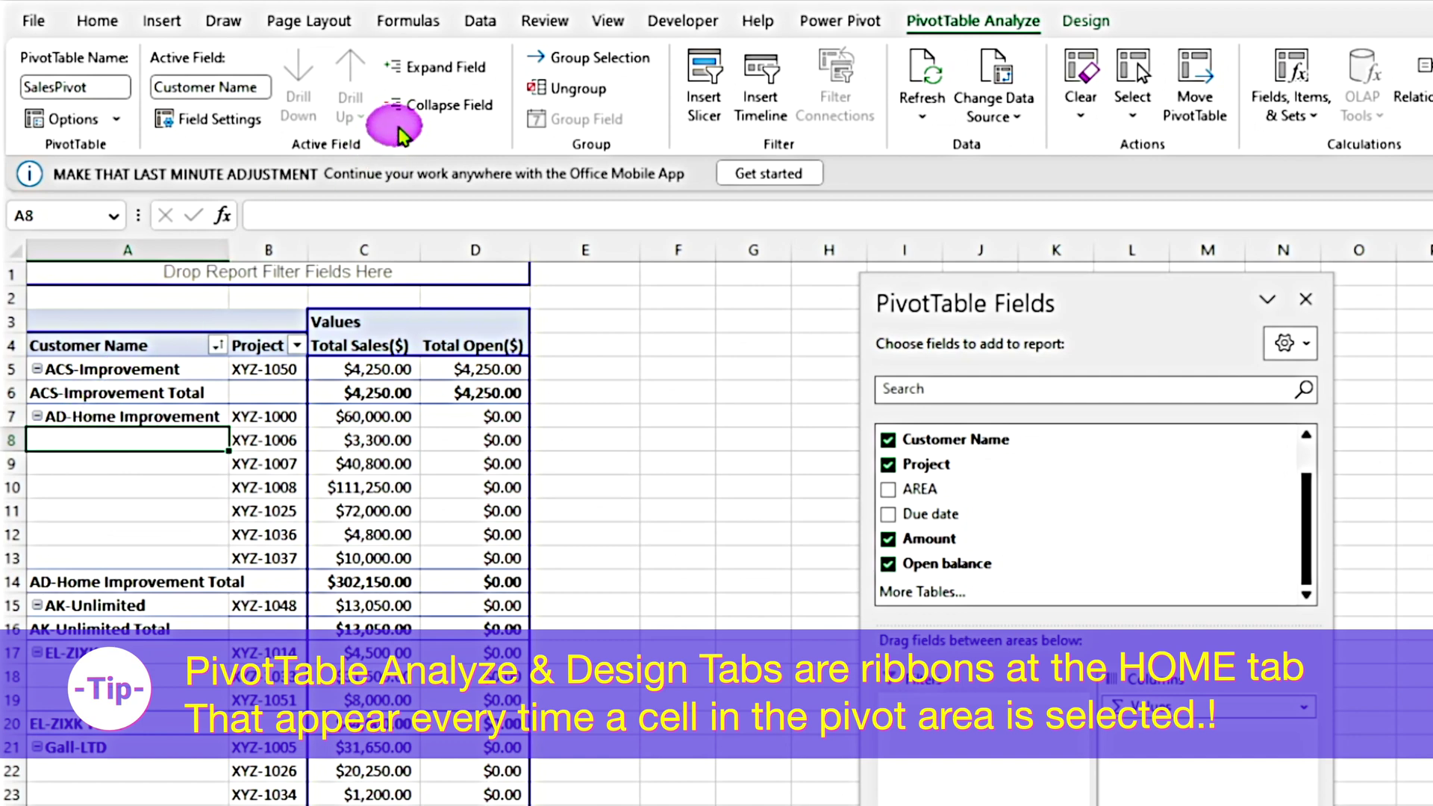
Collapse every customer group in the report, expand all of them again, and look through the project rows
{"action": "left_click", "coordinate": [424, 112]}
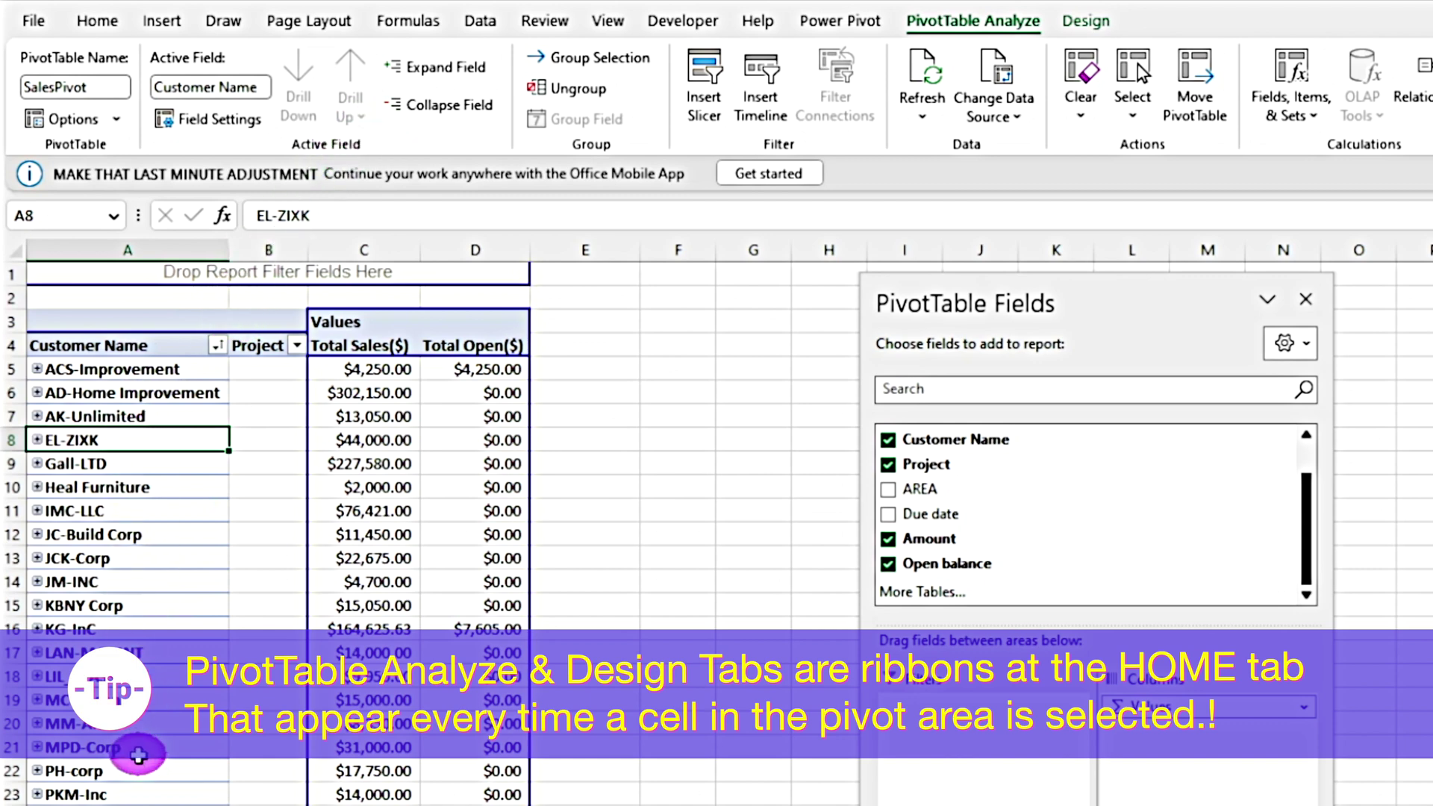
{"action": "left_click", "coordinate": [426, 65]}
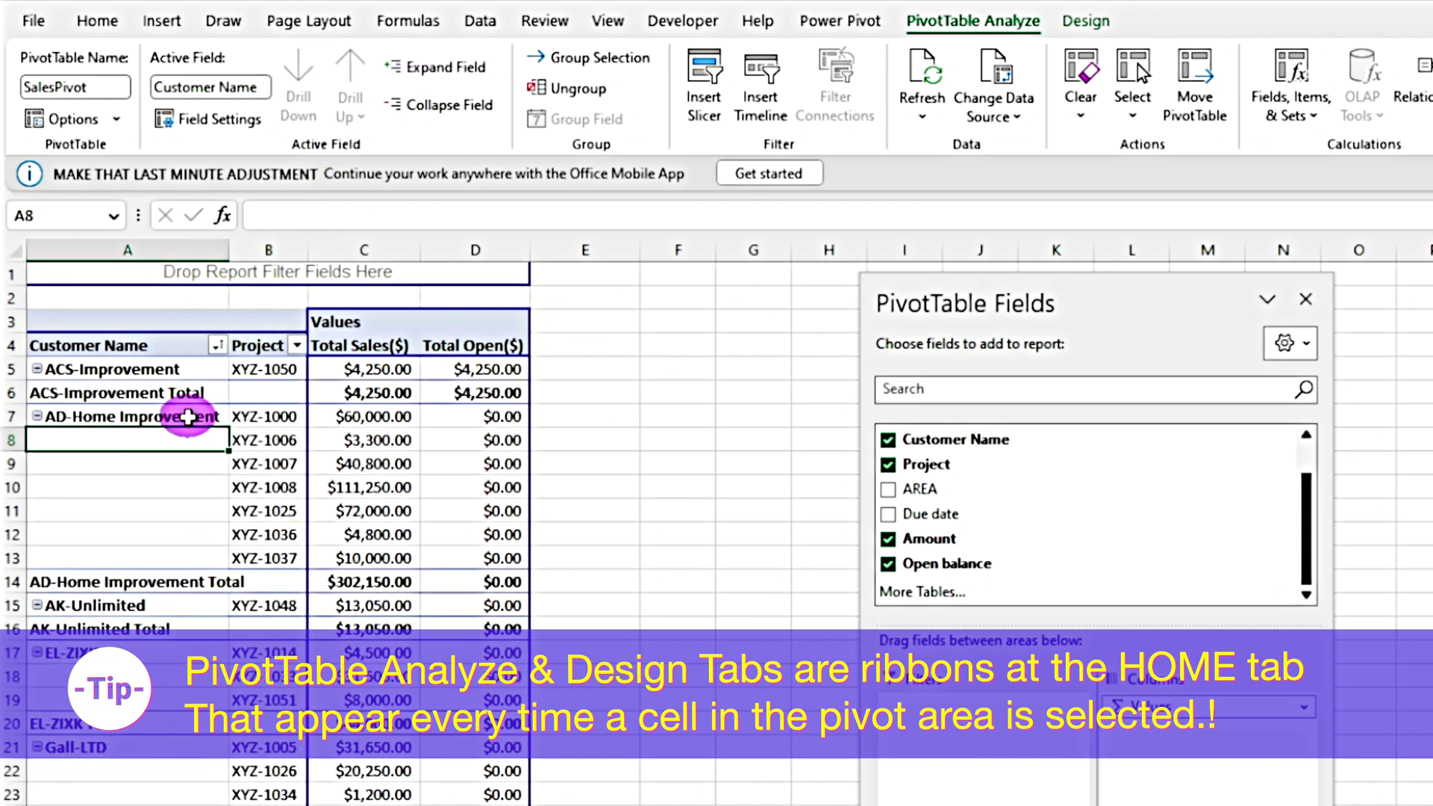
{"action": "scroll", "coordinate": [276, 448], "scroll_direction": "down", "scroll_amount": 15}
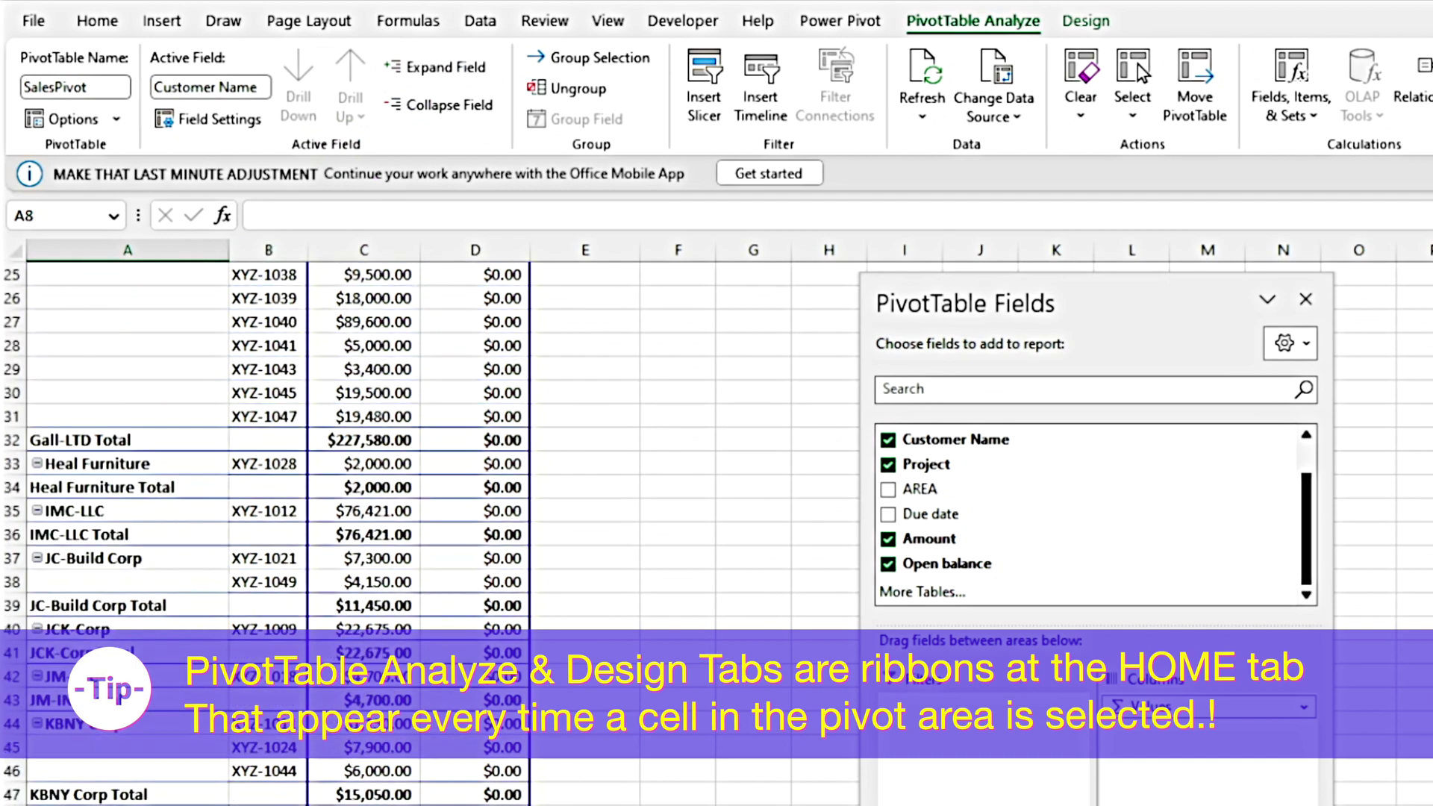
{"action": "scroll", "coordinate": [276, 448], "scroll_direction": "up", "scroll_amount": 15}
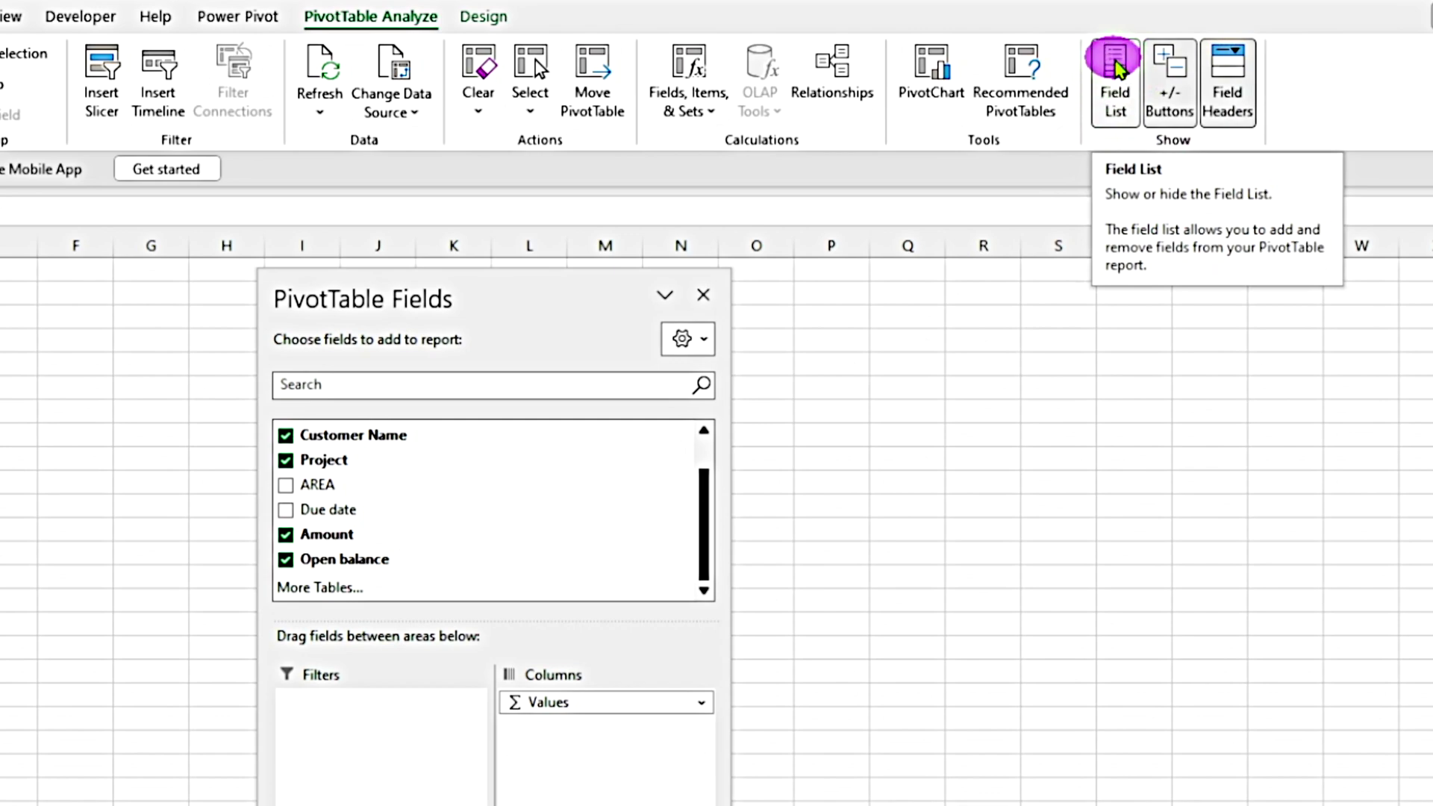
Hide the PivotTable field list, bring it back, and close it
{"action": "left_click", "coordinate": [1117, 72]}
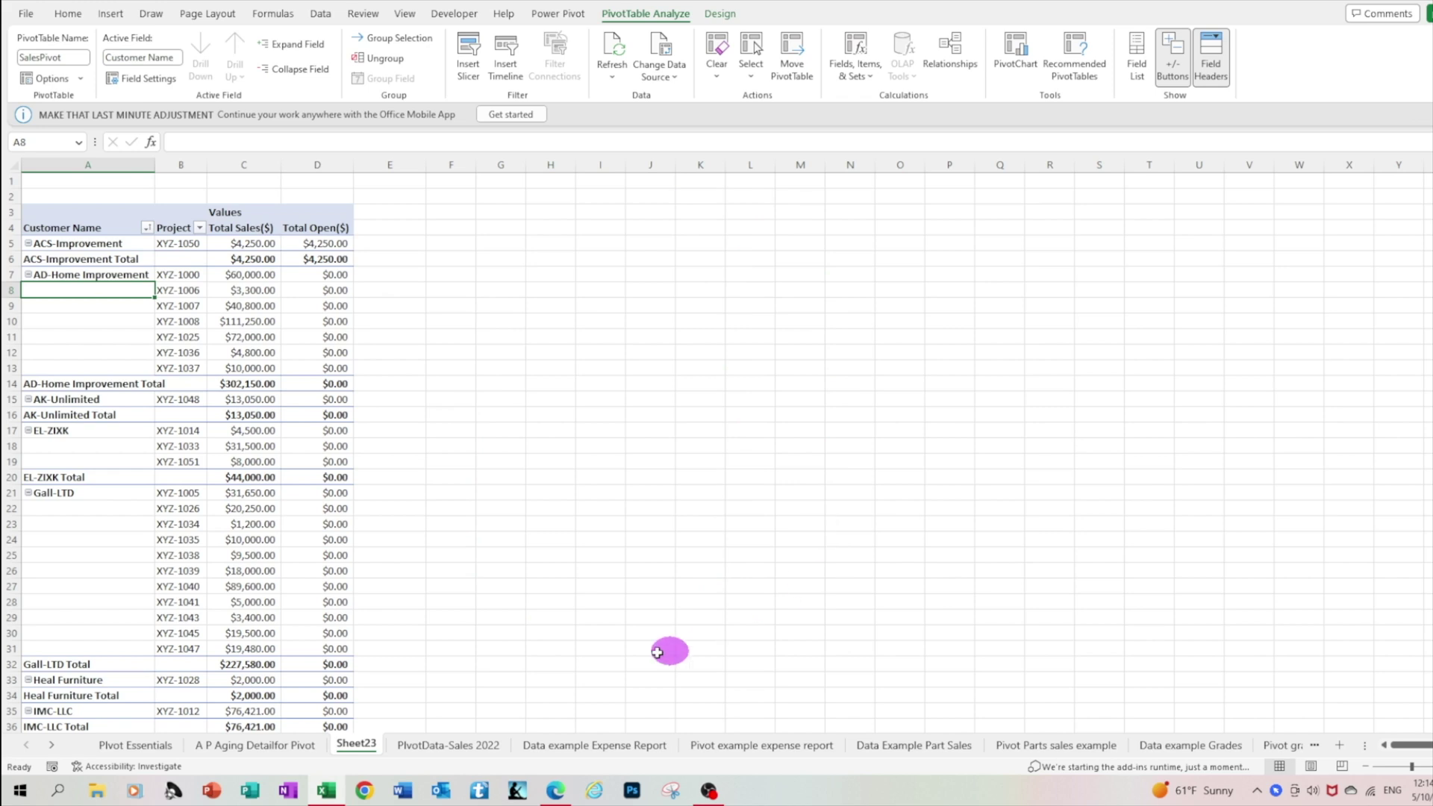
{"action": "left_click", "coordinate": [1143, 56]}
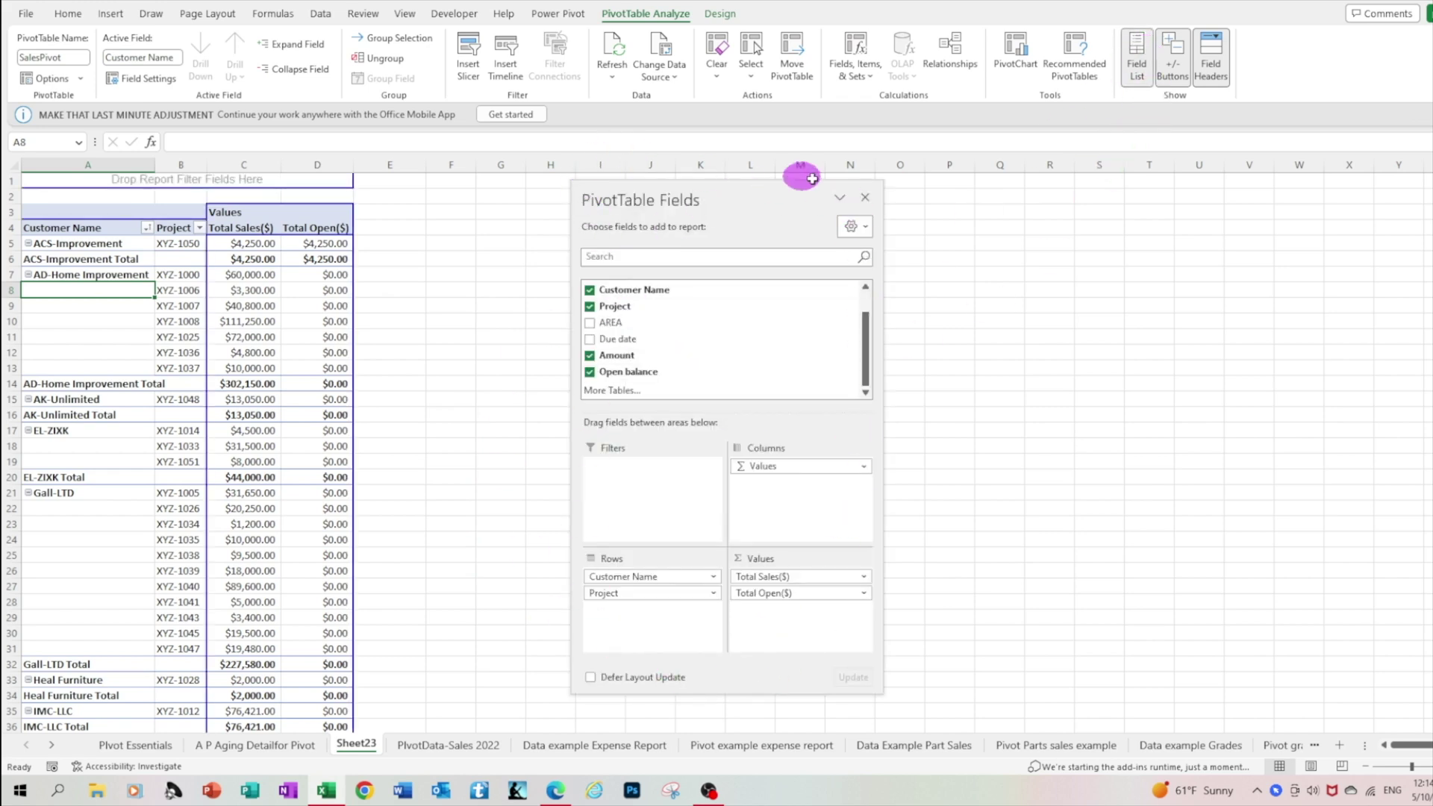
{"action": "left_click", "coordinate": [867, 198]}
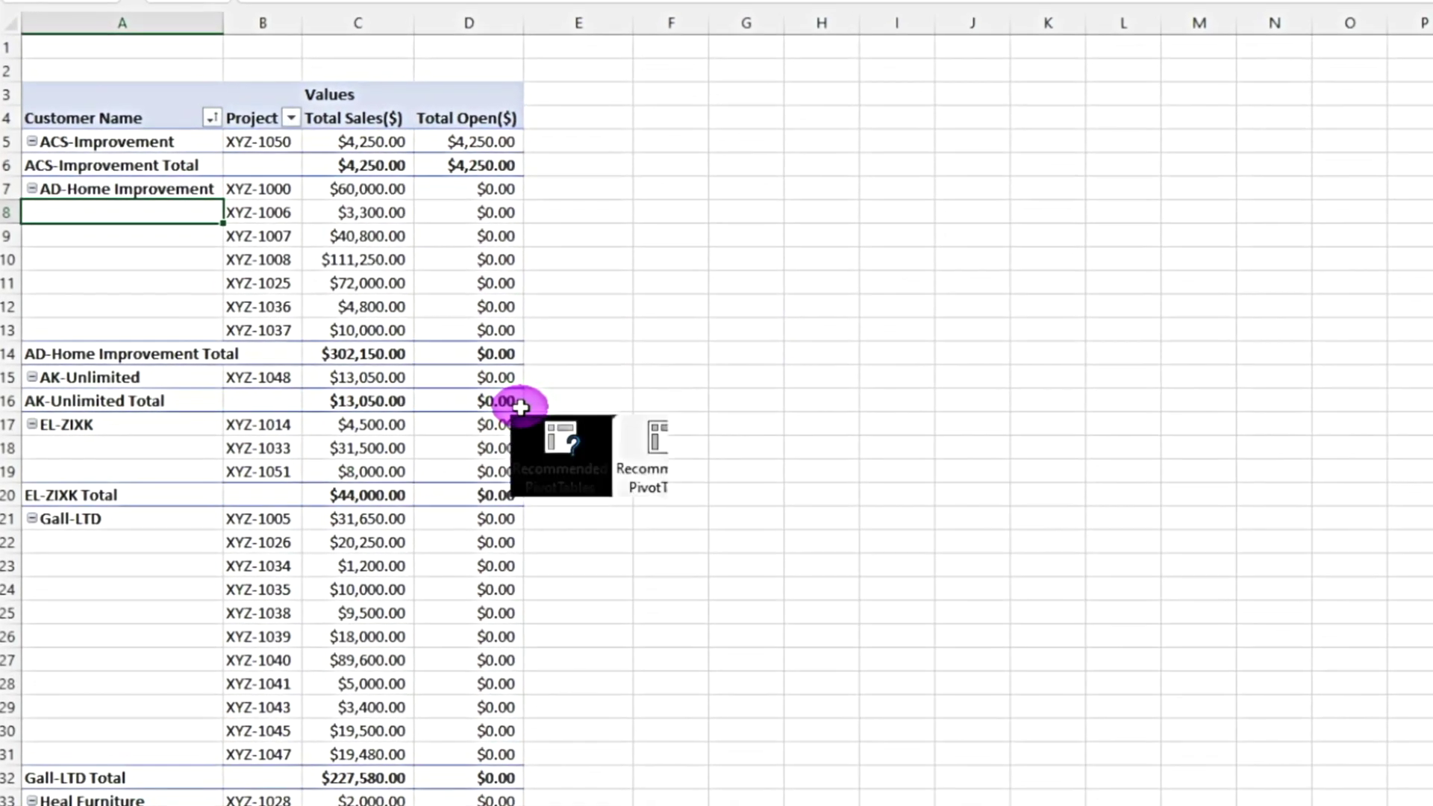
Show the field list from a Total Sales($) value, close it, display it once more, and toggle the +/- expand buttons
{"action": "right_click", "coordinate": [221, 328]}
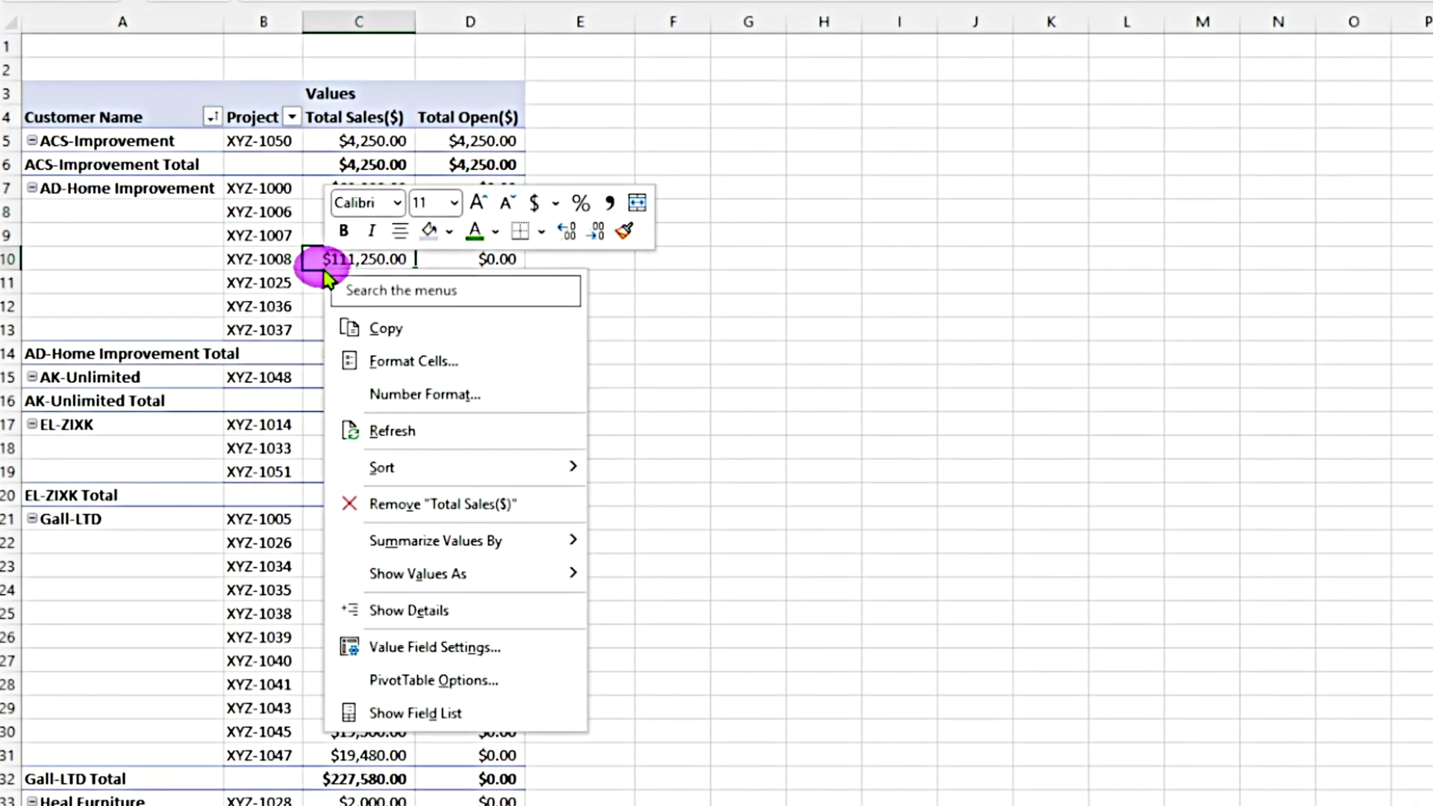
{"action": "left_click", "coordinate": [447, 715]}
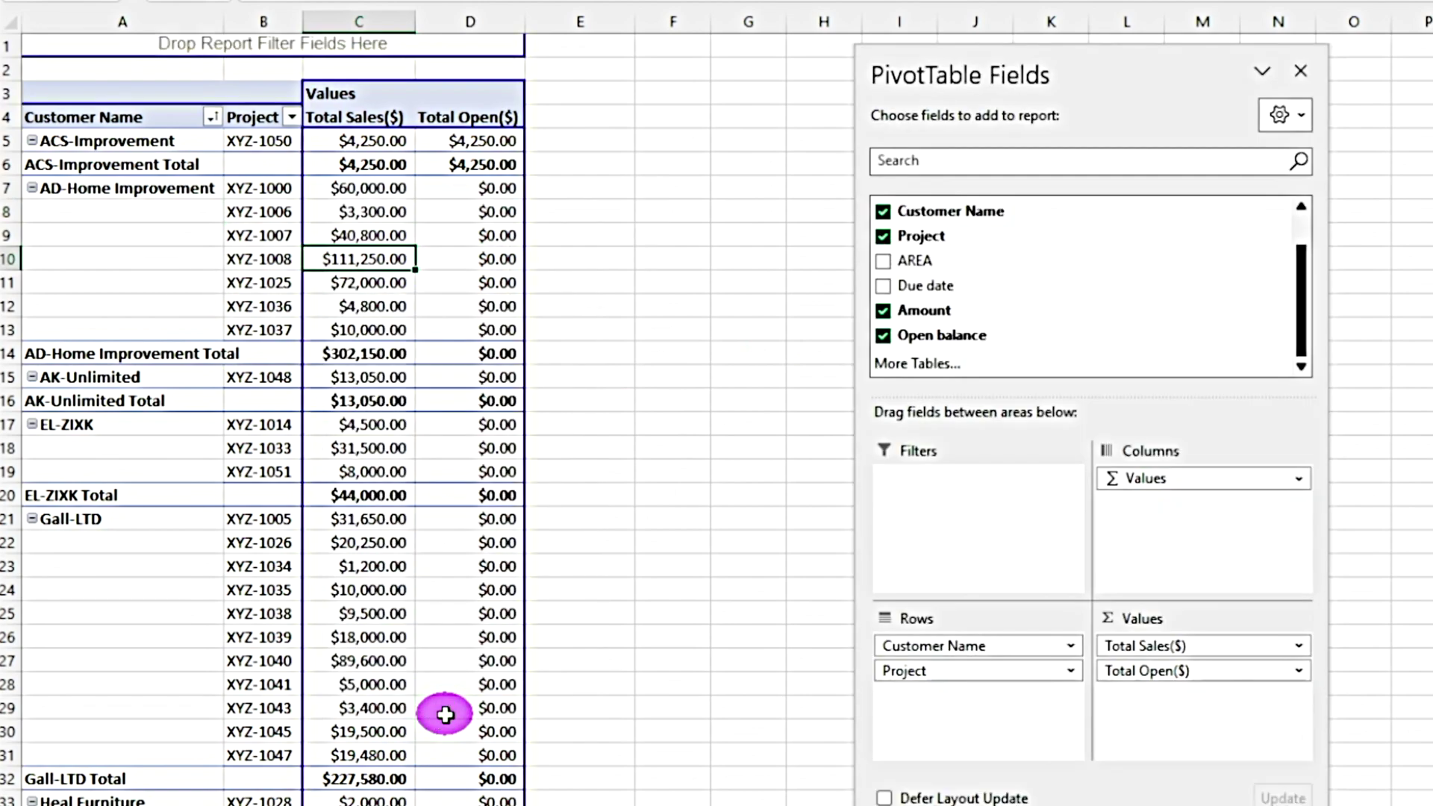
{"action": "left_click", "coordinate": [1301, 71]}
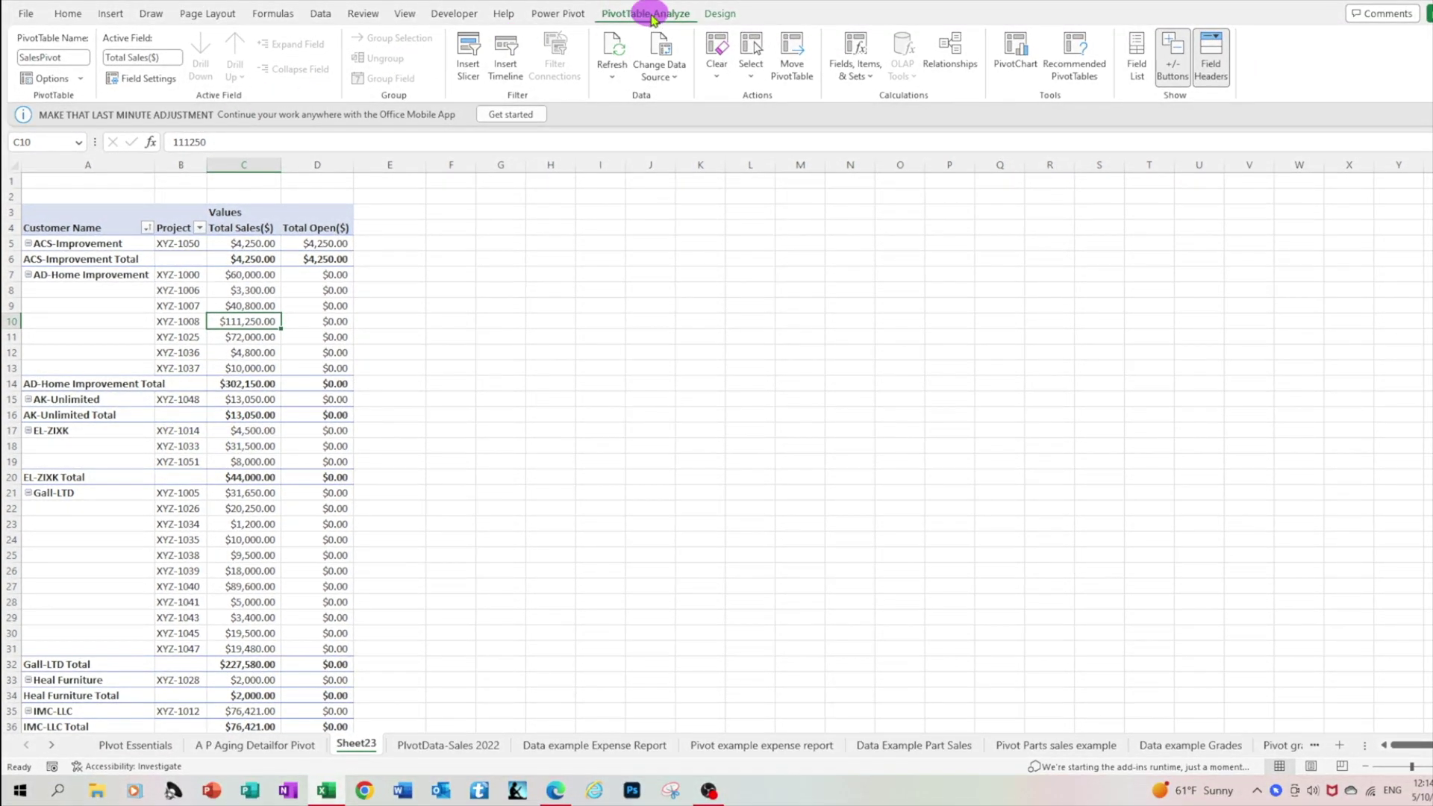
{"action": "left_click", "coordinate": [1136, 54]}
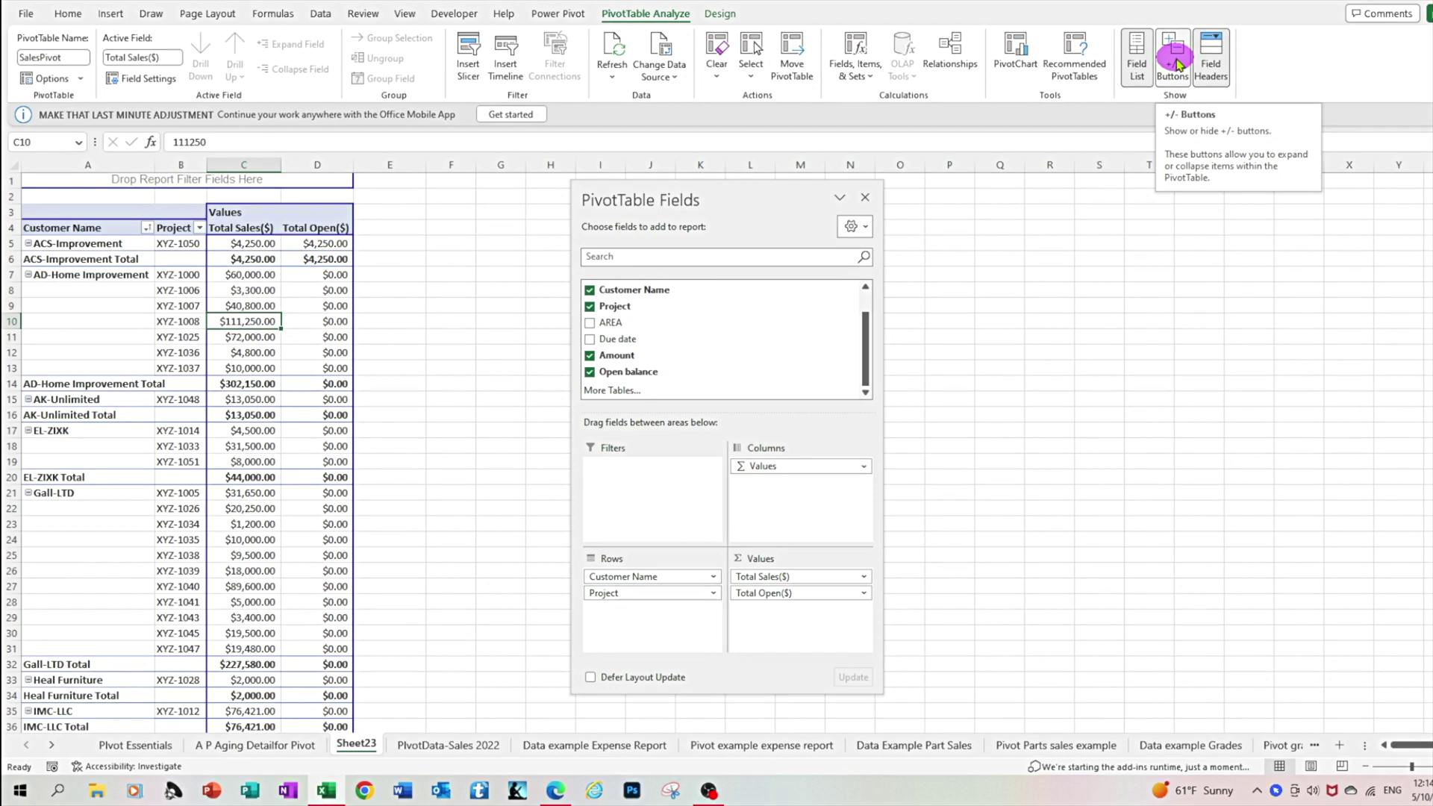
{"action": "left_click", "coordinate": [1177, 65]}
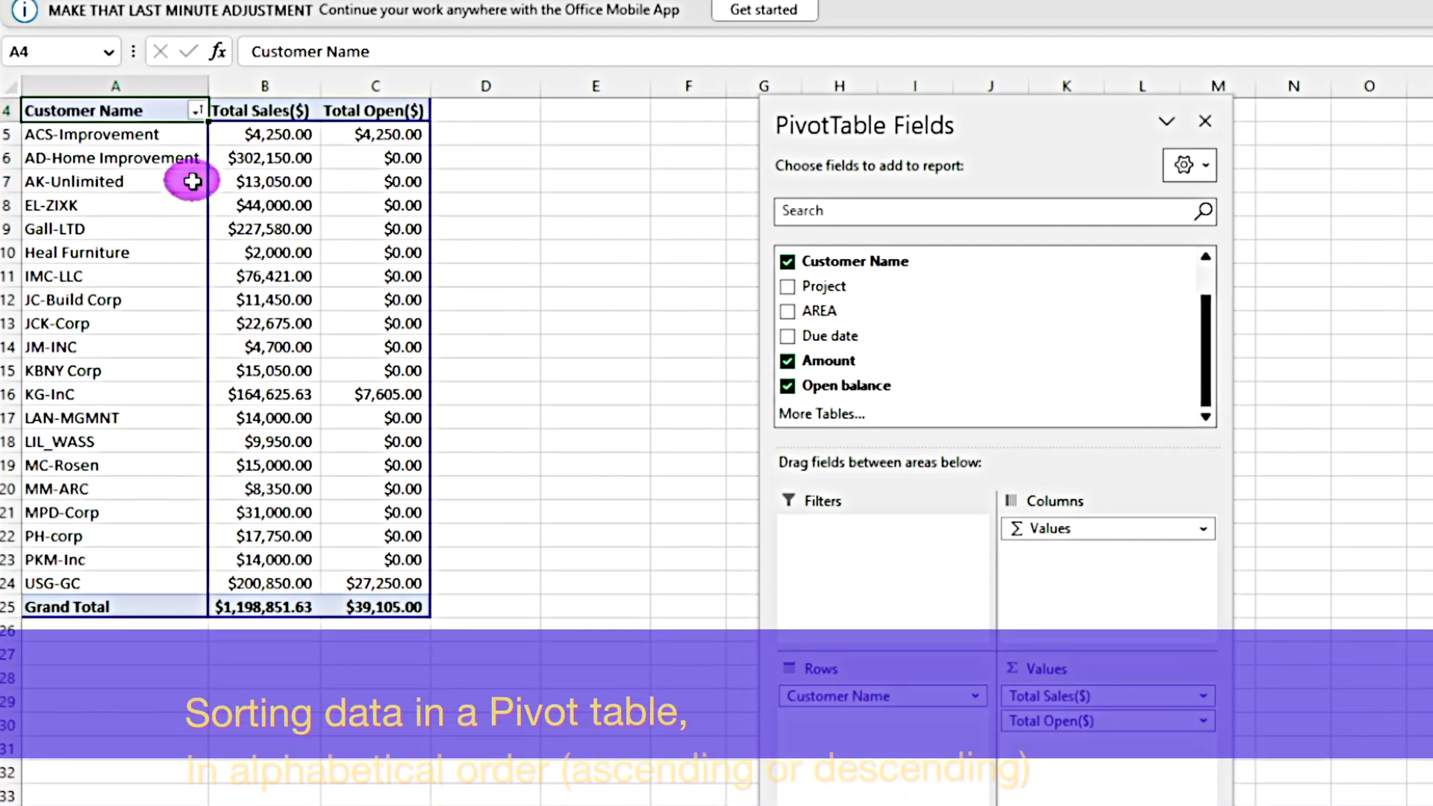
Try sorting the customer names from Z to A, and return them to A to Z order
{"action": "left_click", "coordinate": [196, 112]}
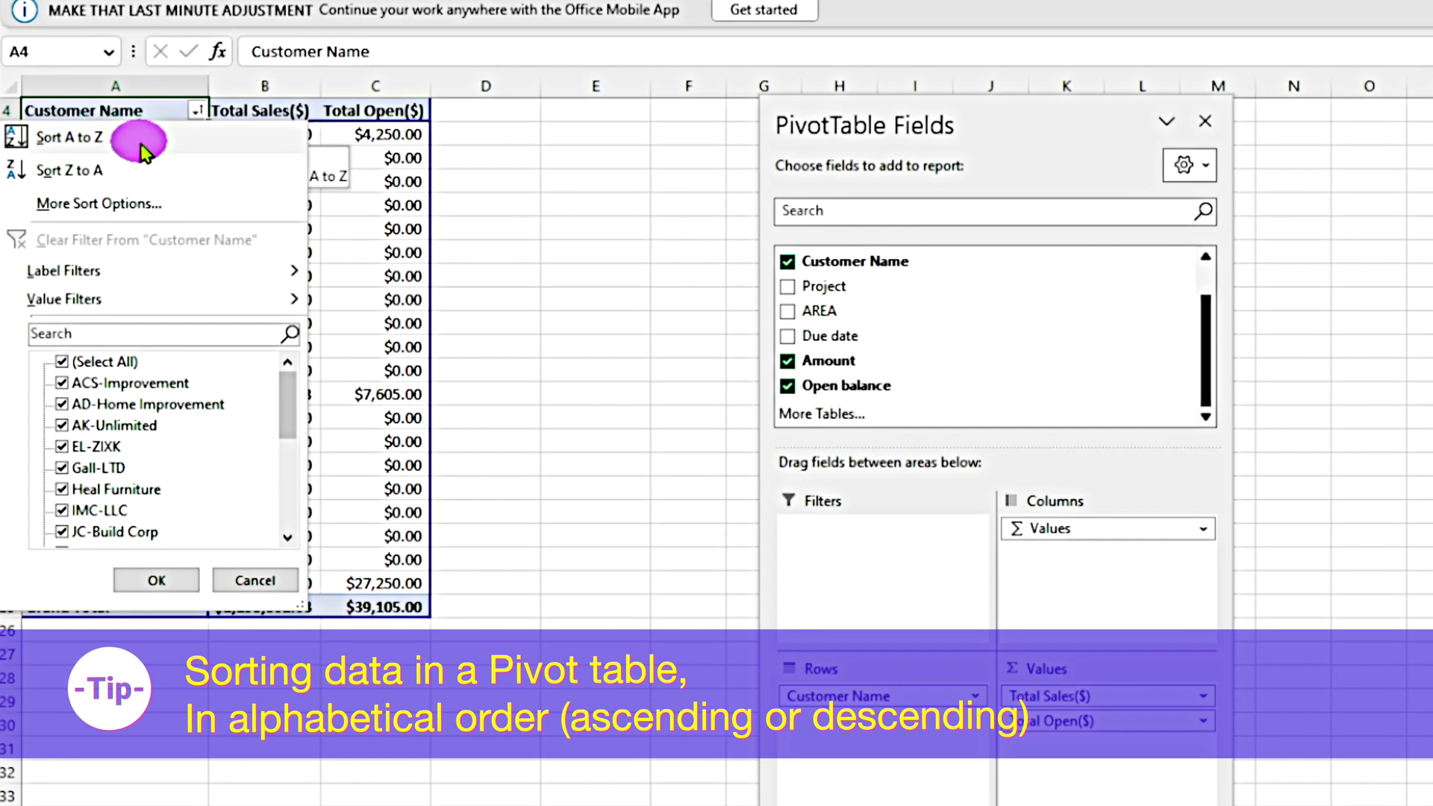
{"action": "left_click", "coordinate": [97, 176]}
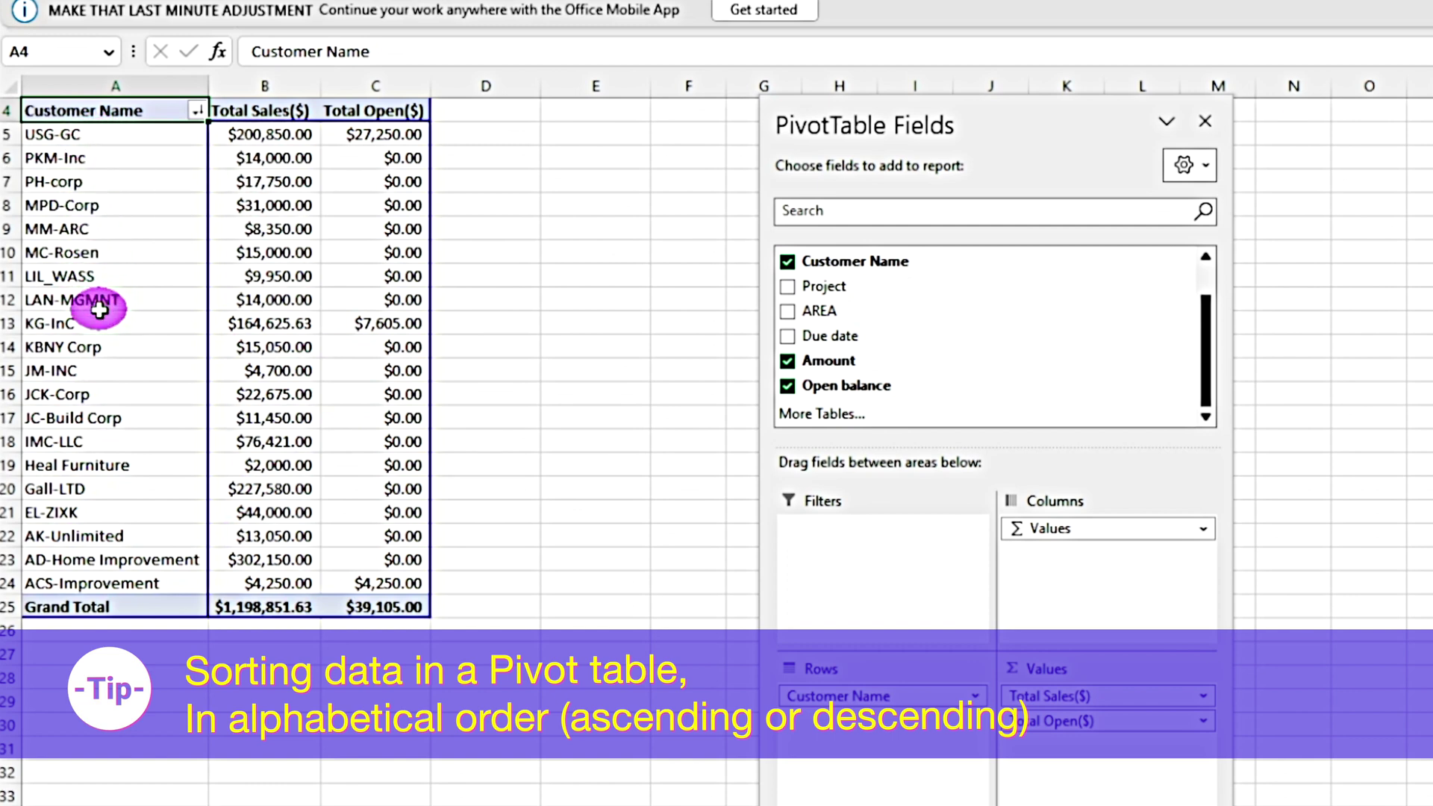
{"action": "left_click", "coordinate": [198, 112]}
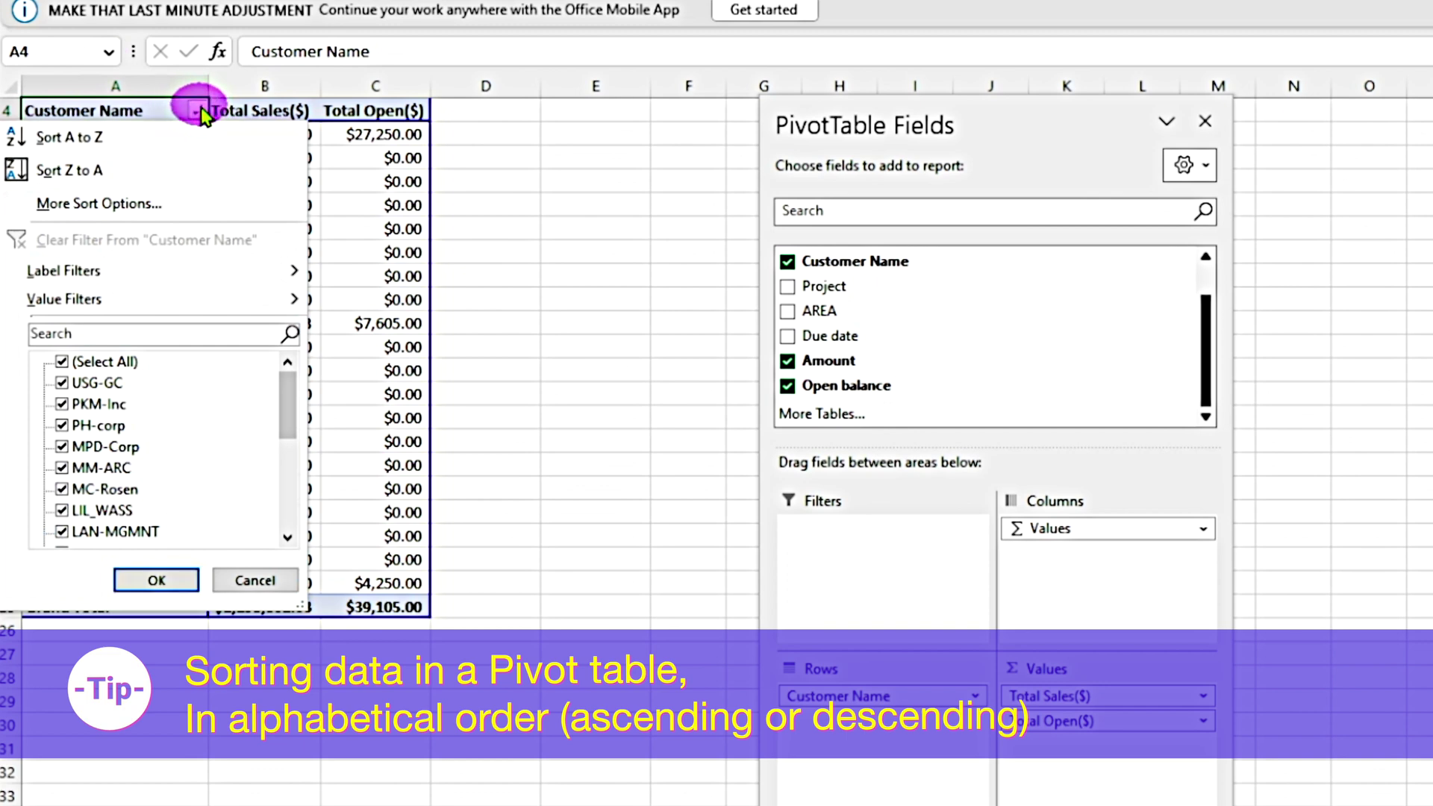
{"action": "left_click", "coordinate": [123, 143]}
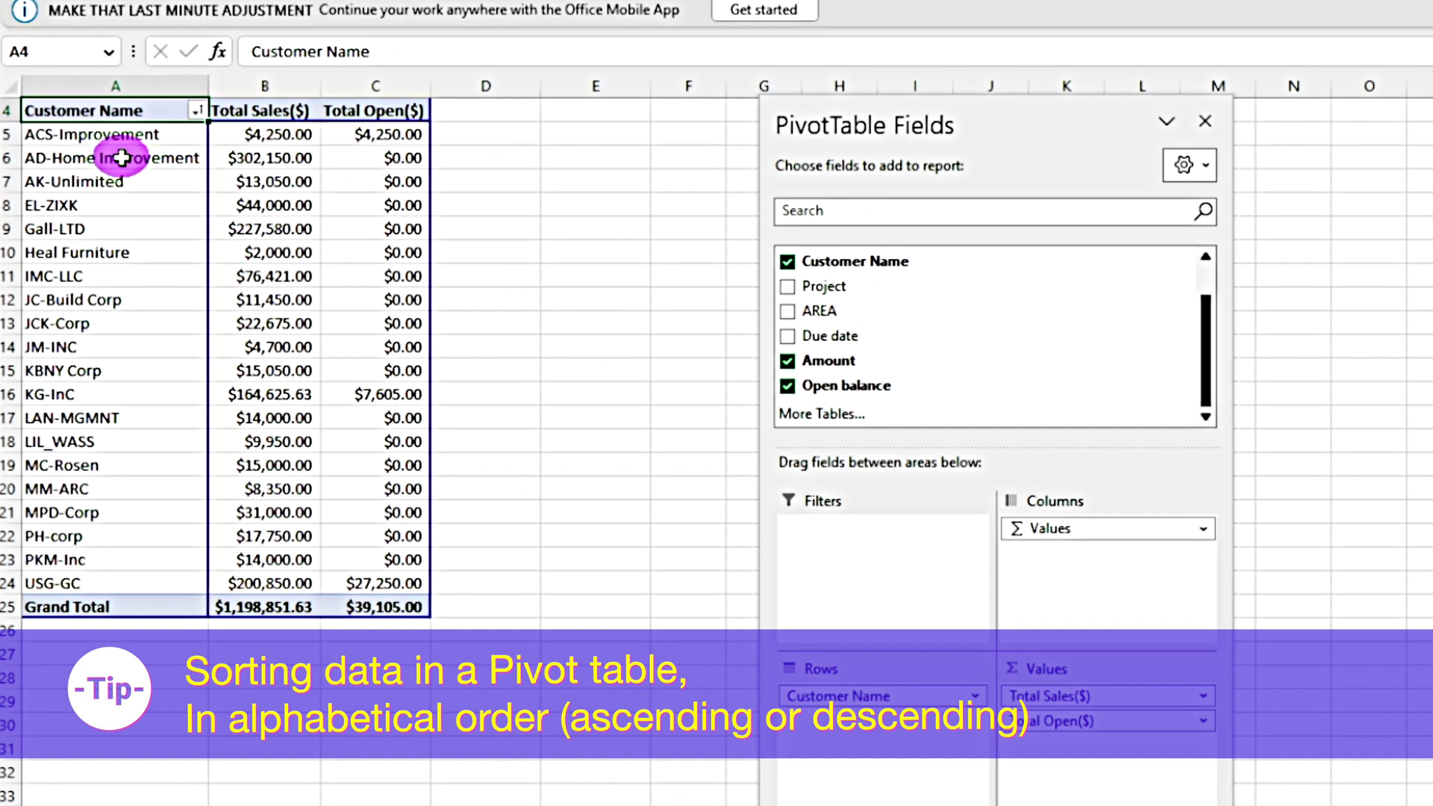
{"action": "left_click", "coordinate": [195, 110]}
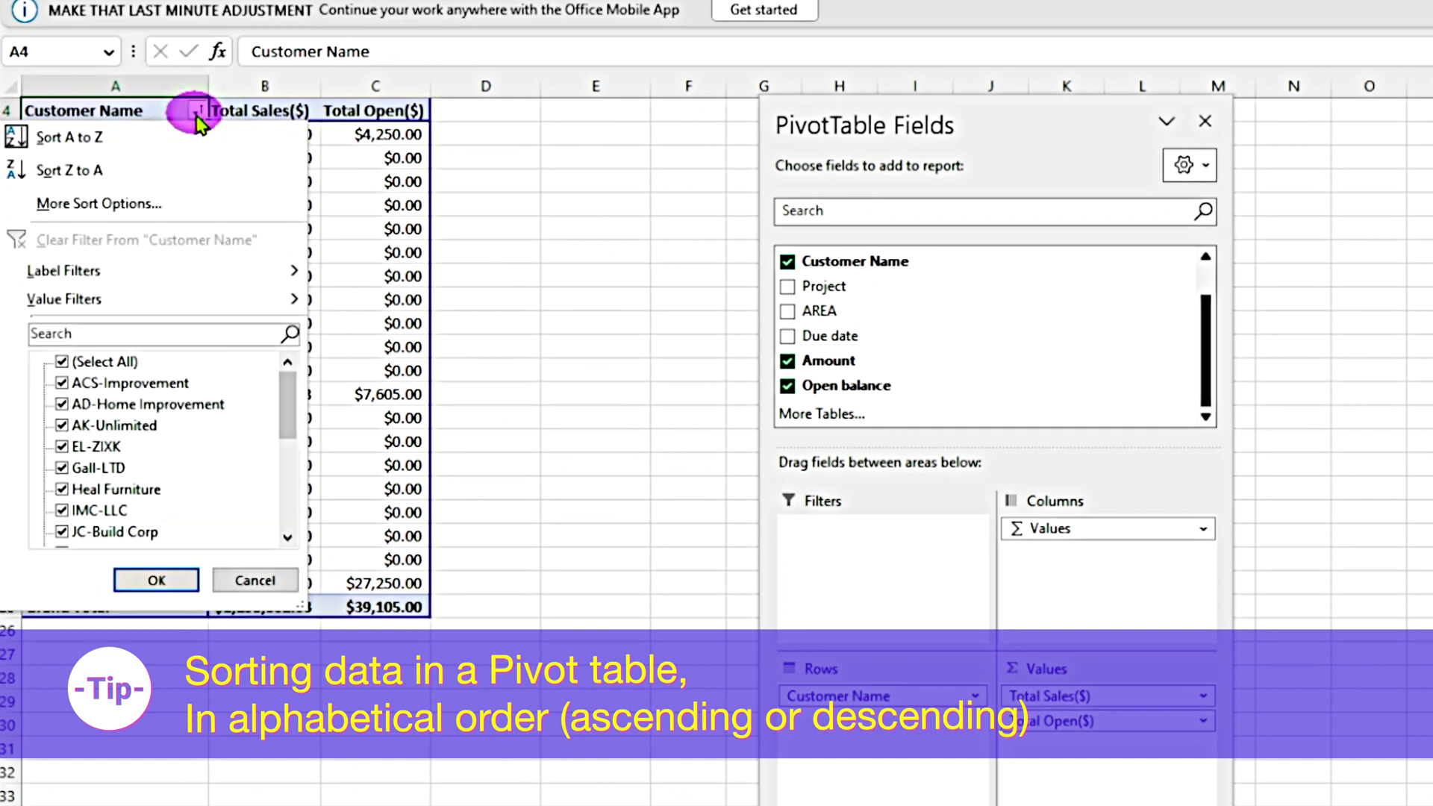
{"action": "left_click", "coordinate": [88, 172]}
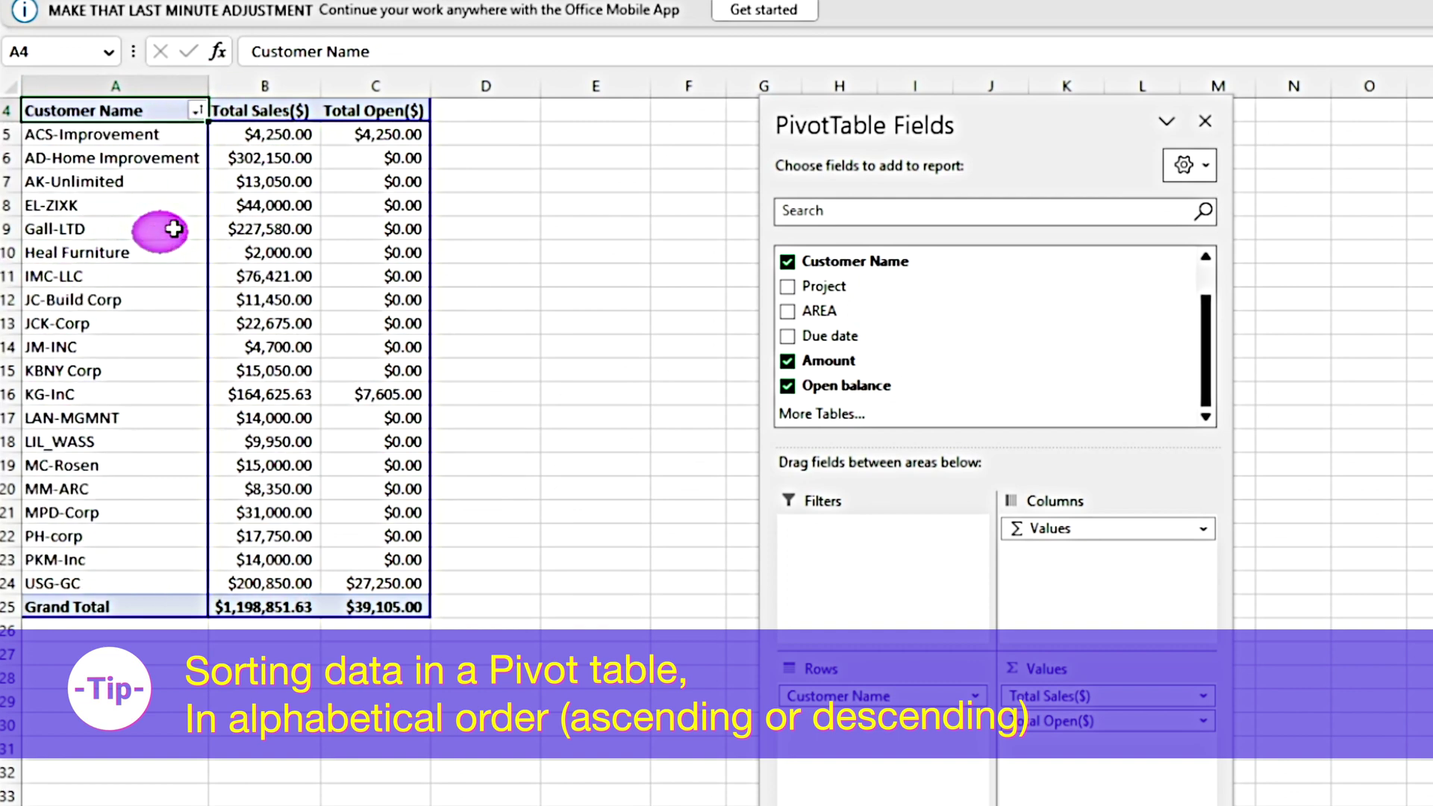
Sort the customers by Total Sales($) from largest to smallest
{"action": "left_click", "coordinate": [276, 157]}
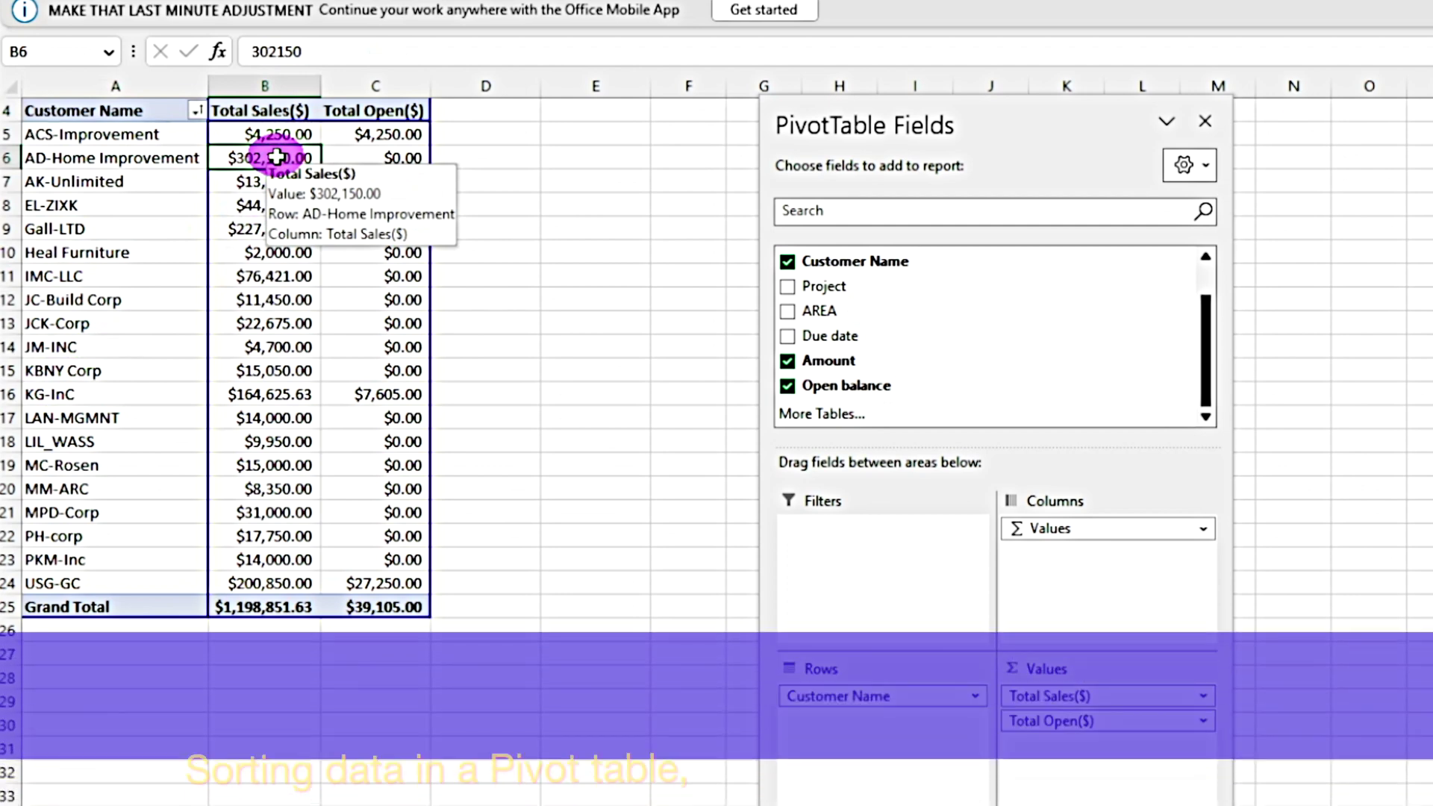
{"action": "right_click", "coordinate": [278, 158]}
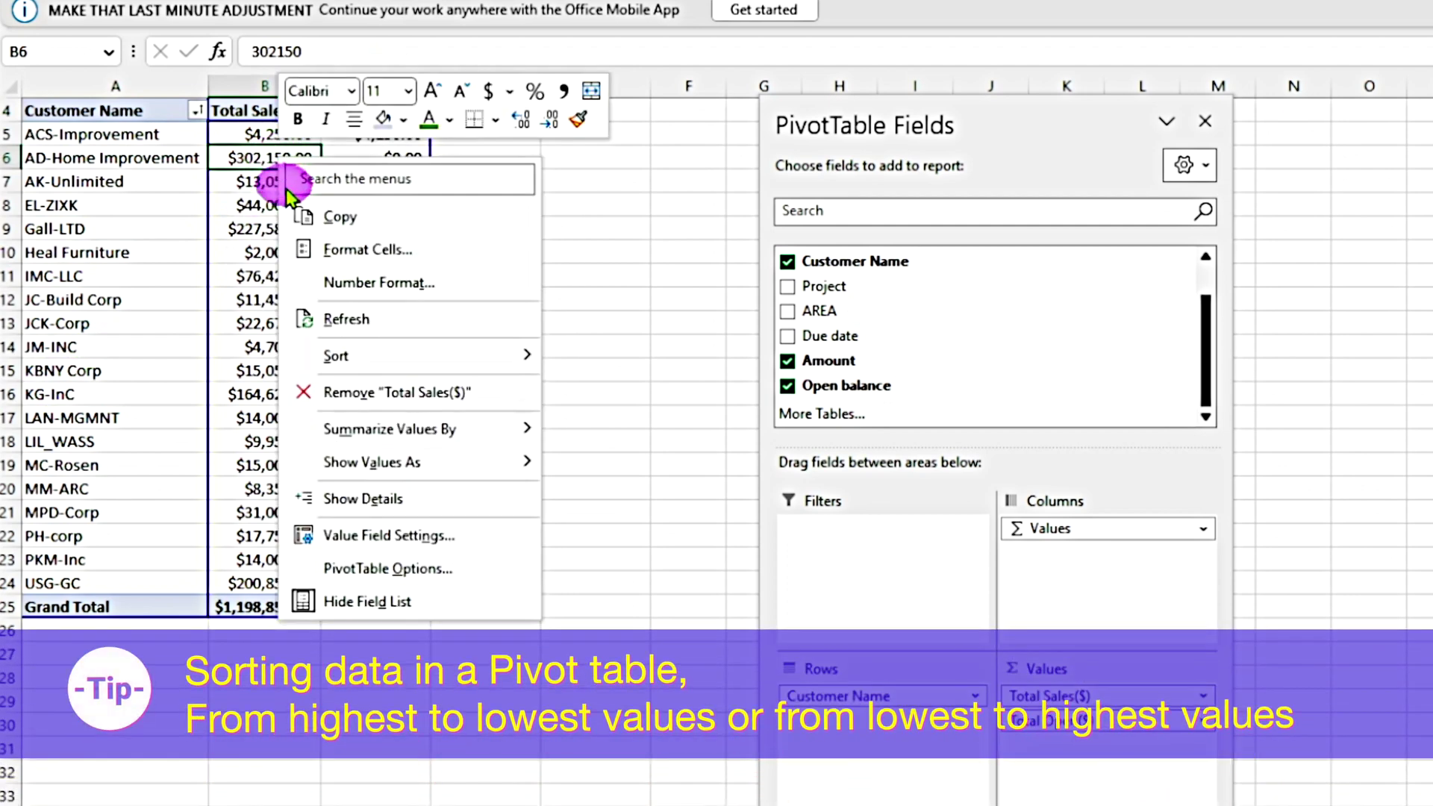
{"action": "mouse_move", "coordinate": [389, 361]}
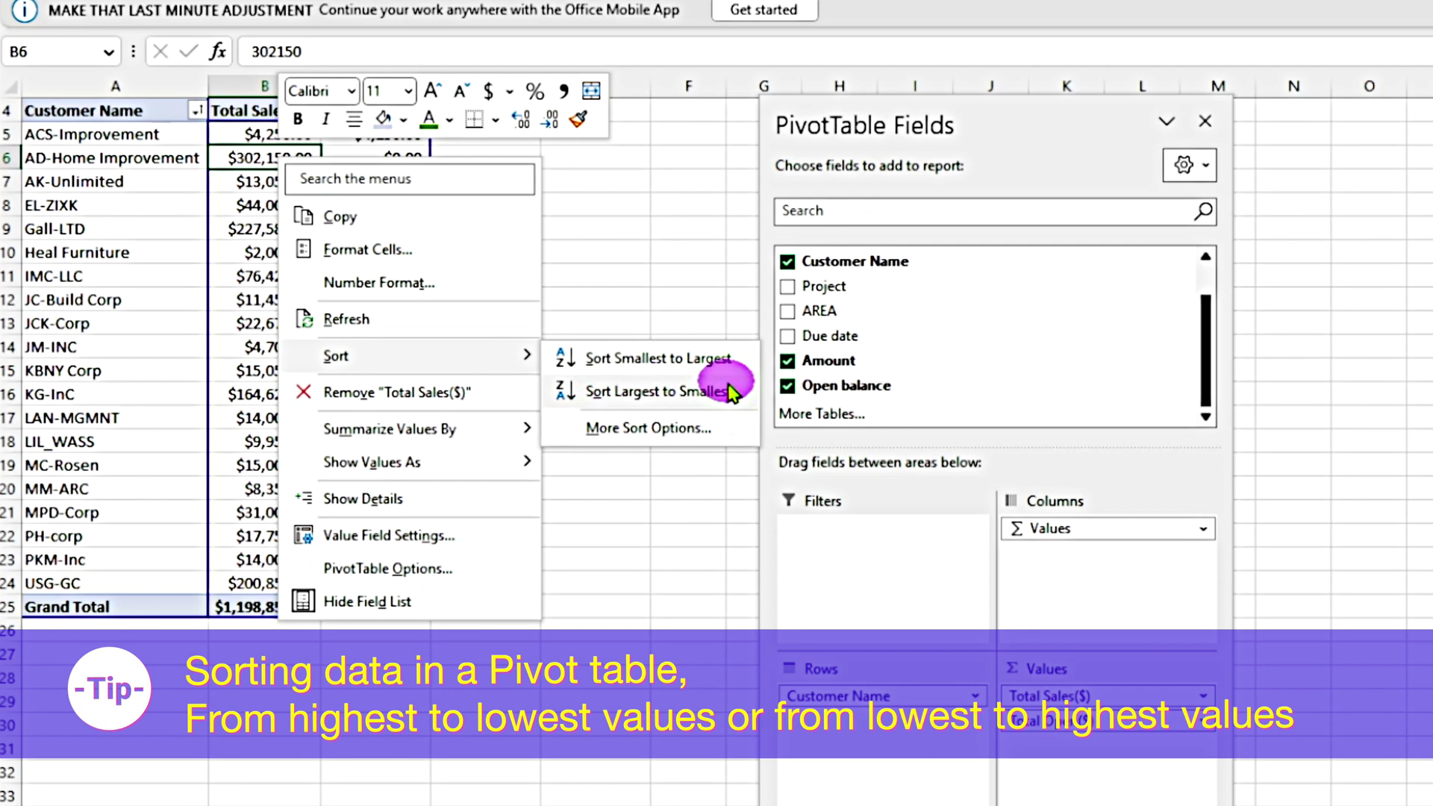
{"action": "left_click", "coordinate": [633, 400]}
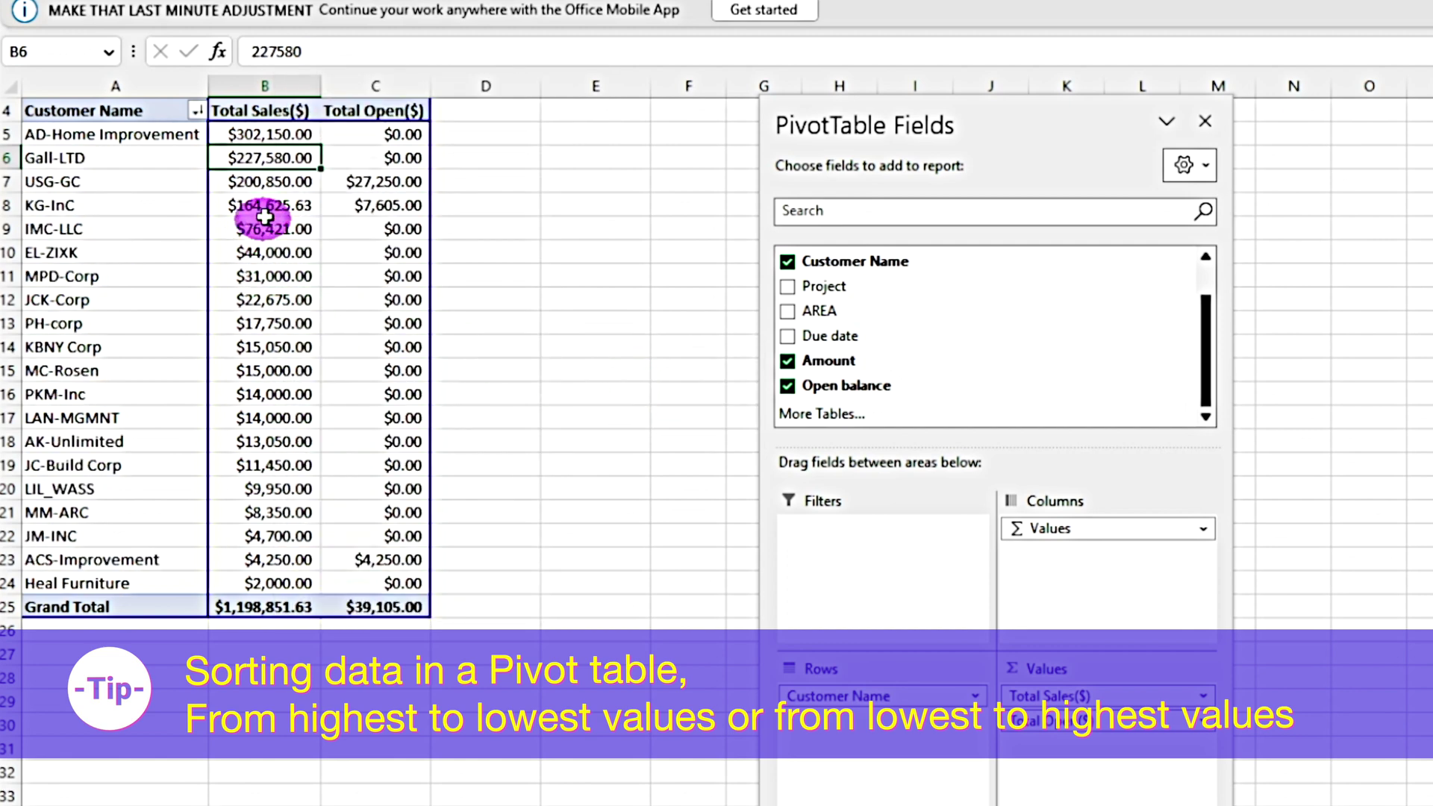
{"action": "left_click", "coordinate": [291, 136]}
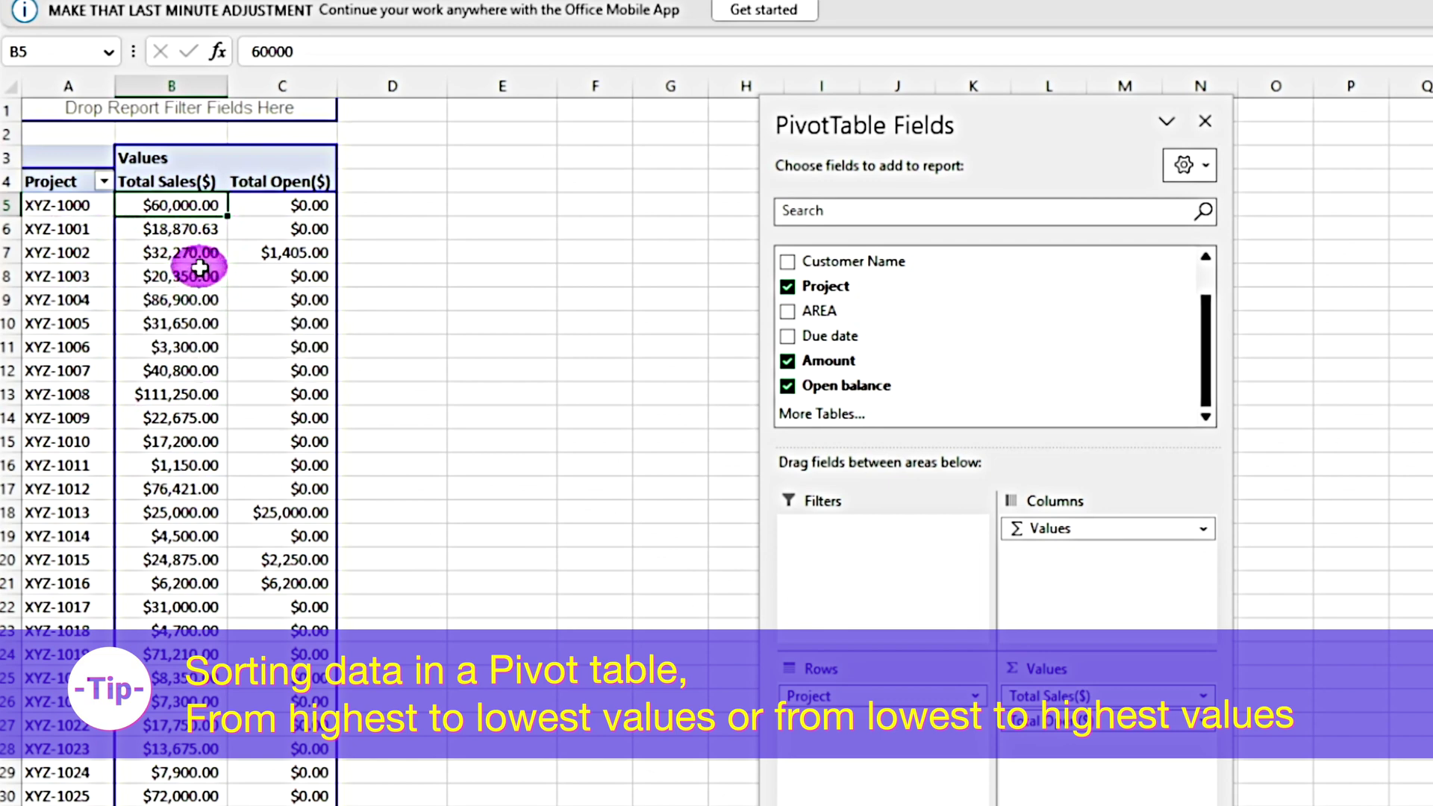
Sort the projects by Total Sales($) from largest to smallest and check the list down to the grand total
{"action": "right_click", "coordinate": [180, 206]}
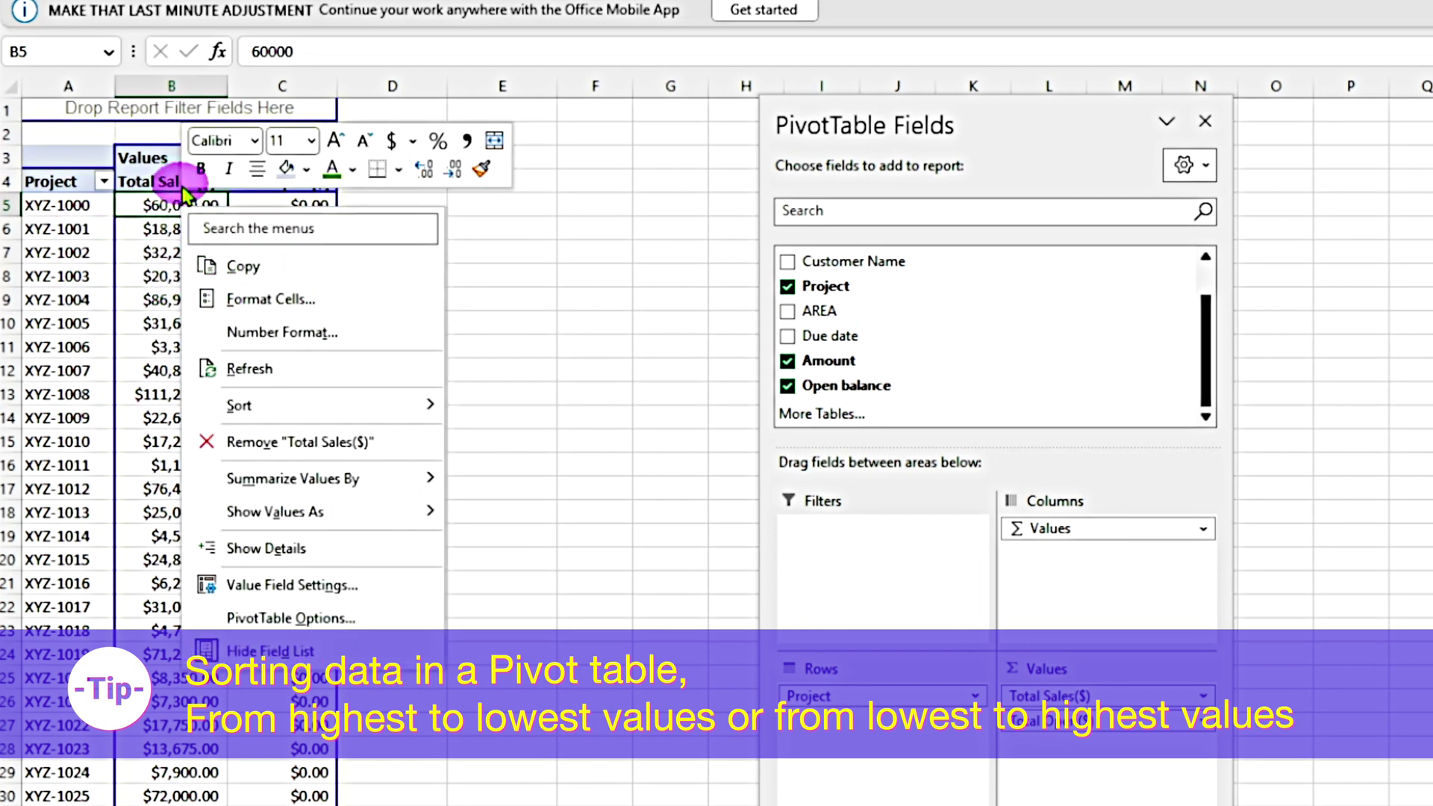
{"action": "mouse_move", "coordinate": [337, 409]}
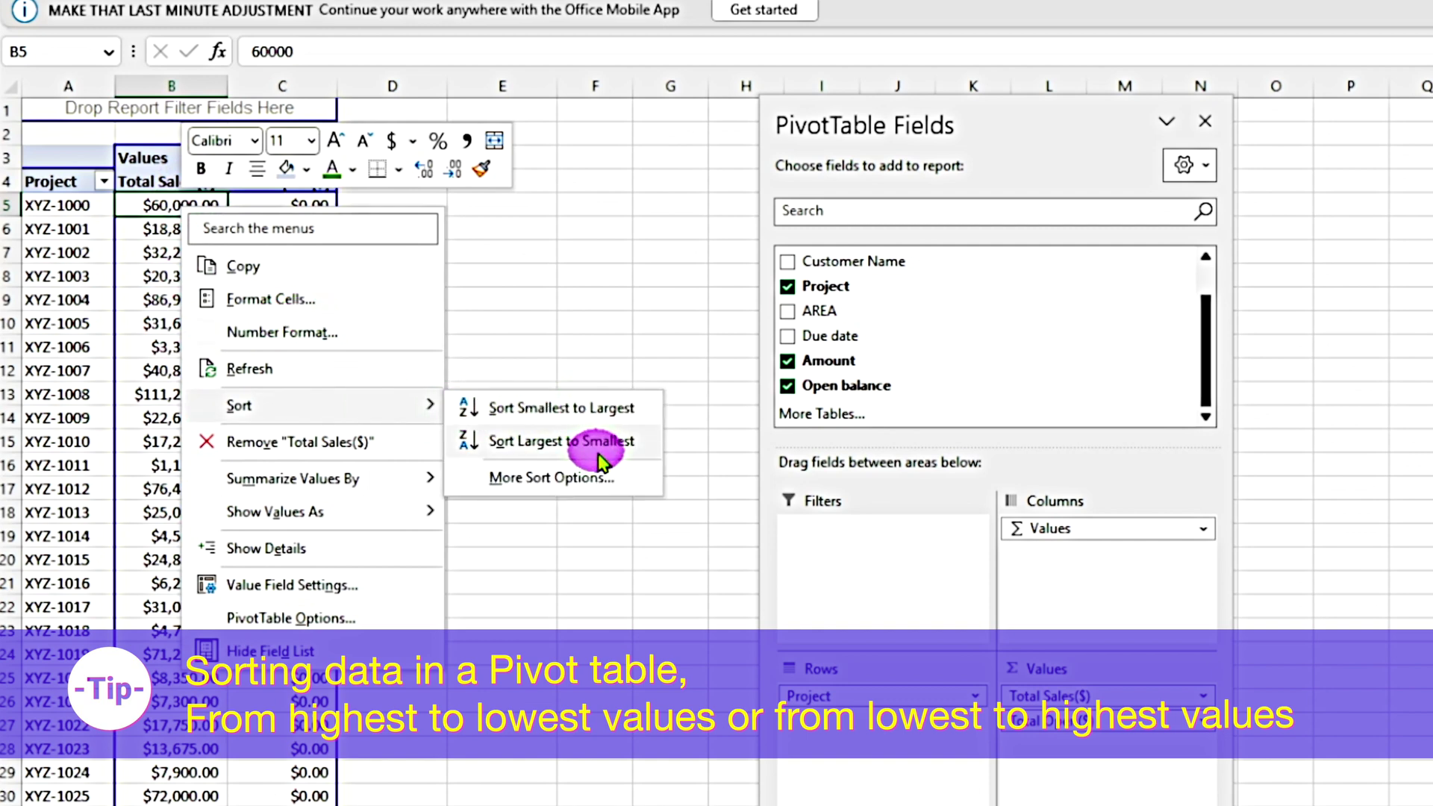
{"action": "left_click", "coordinate": [562, 441]}
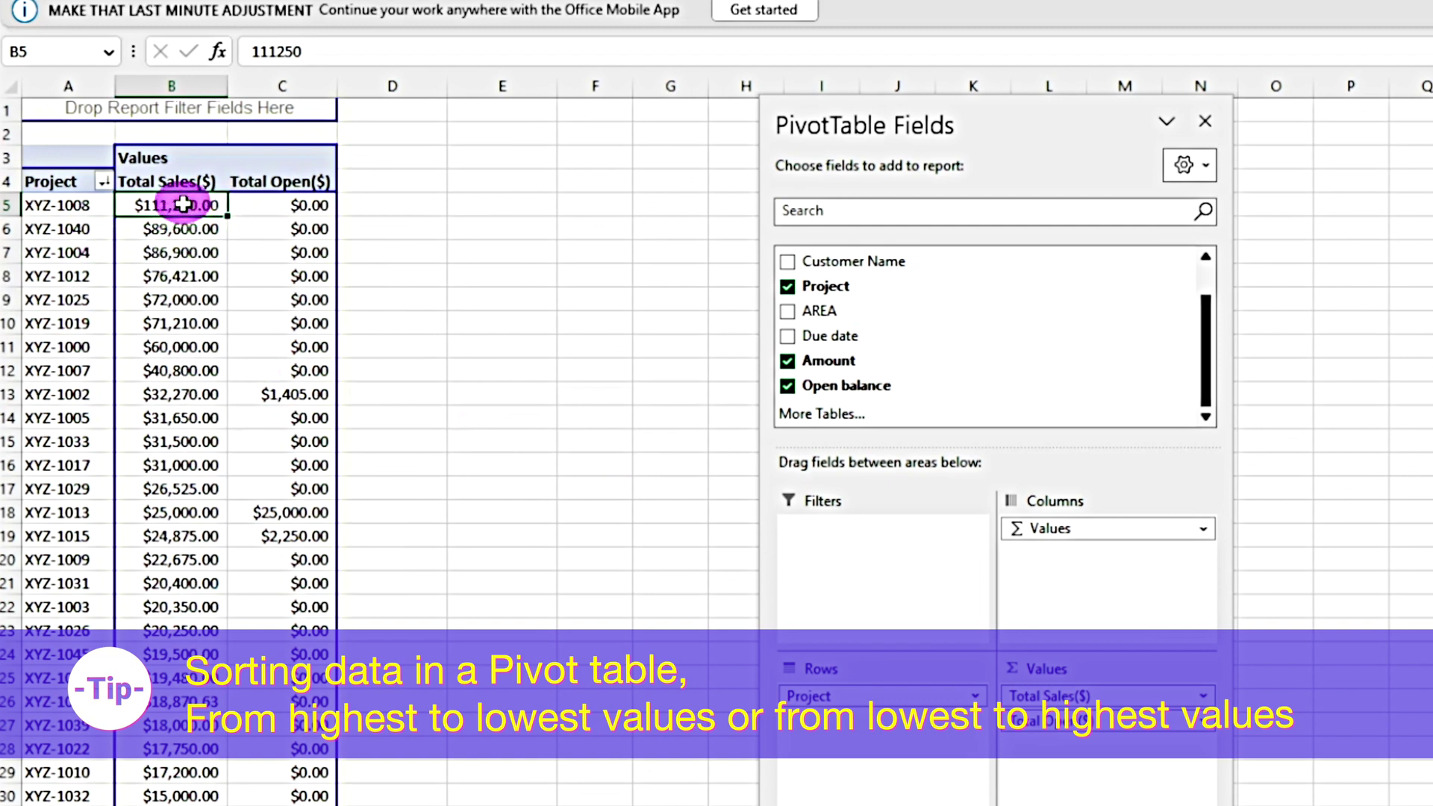
{"action": "mouse_move", "coordinate": [183, 204]}
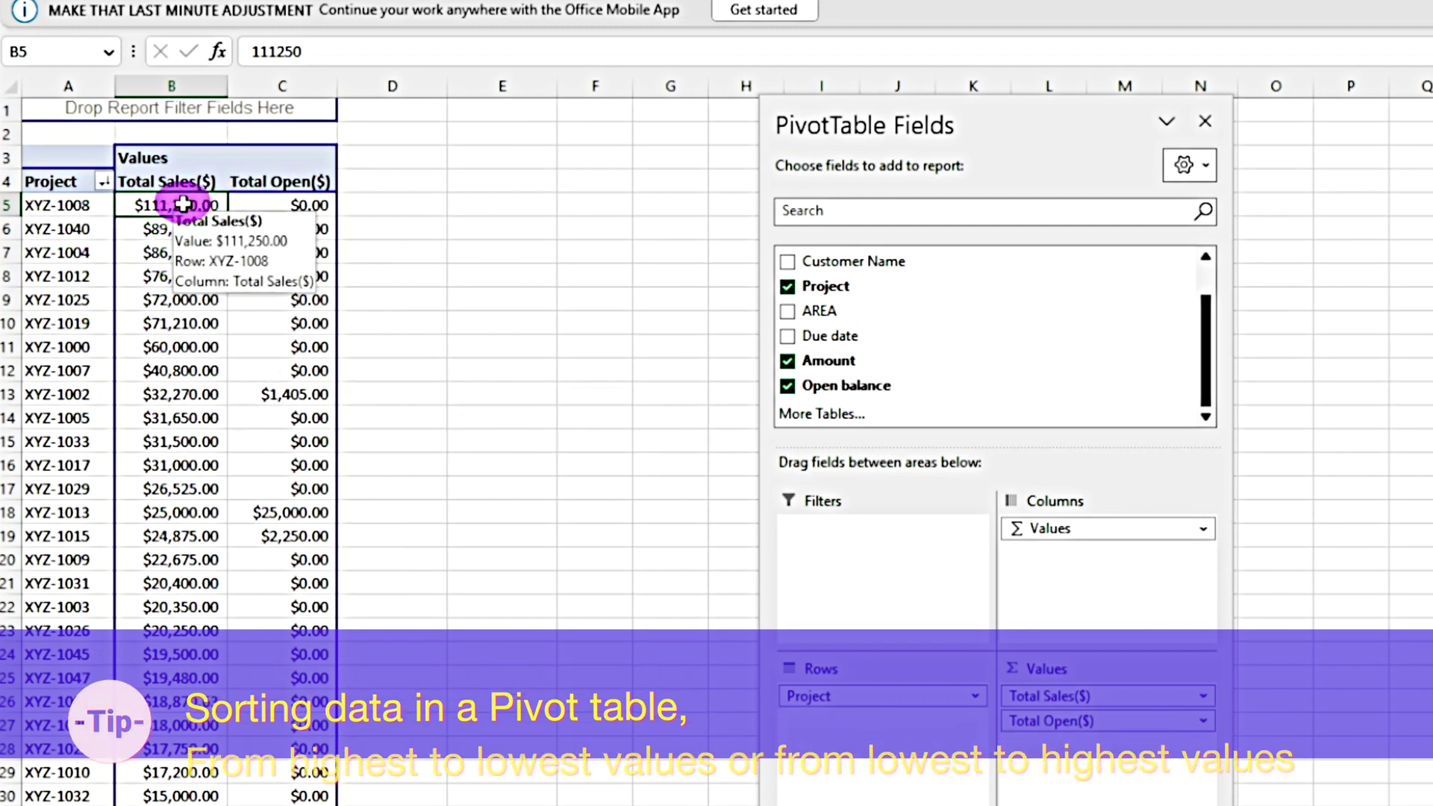
{"action": "scroll", "coordinate": [192, 351], "scroll_direction": "down", "scroll_amount": 6}
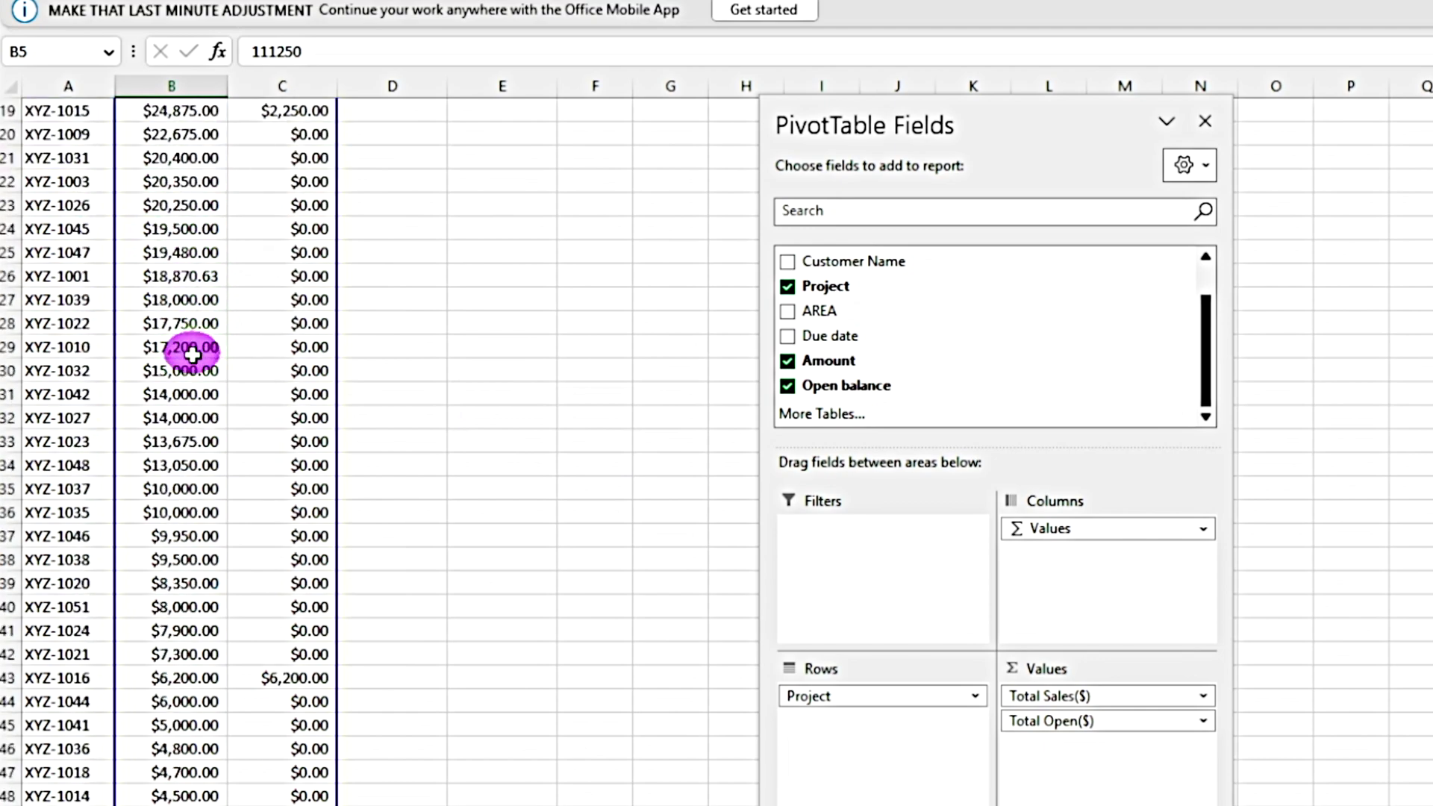
{"action": "scroll", "coordinate": [192, 357], "scroll_direction": "down", "scroll_amount": 5}
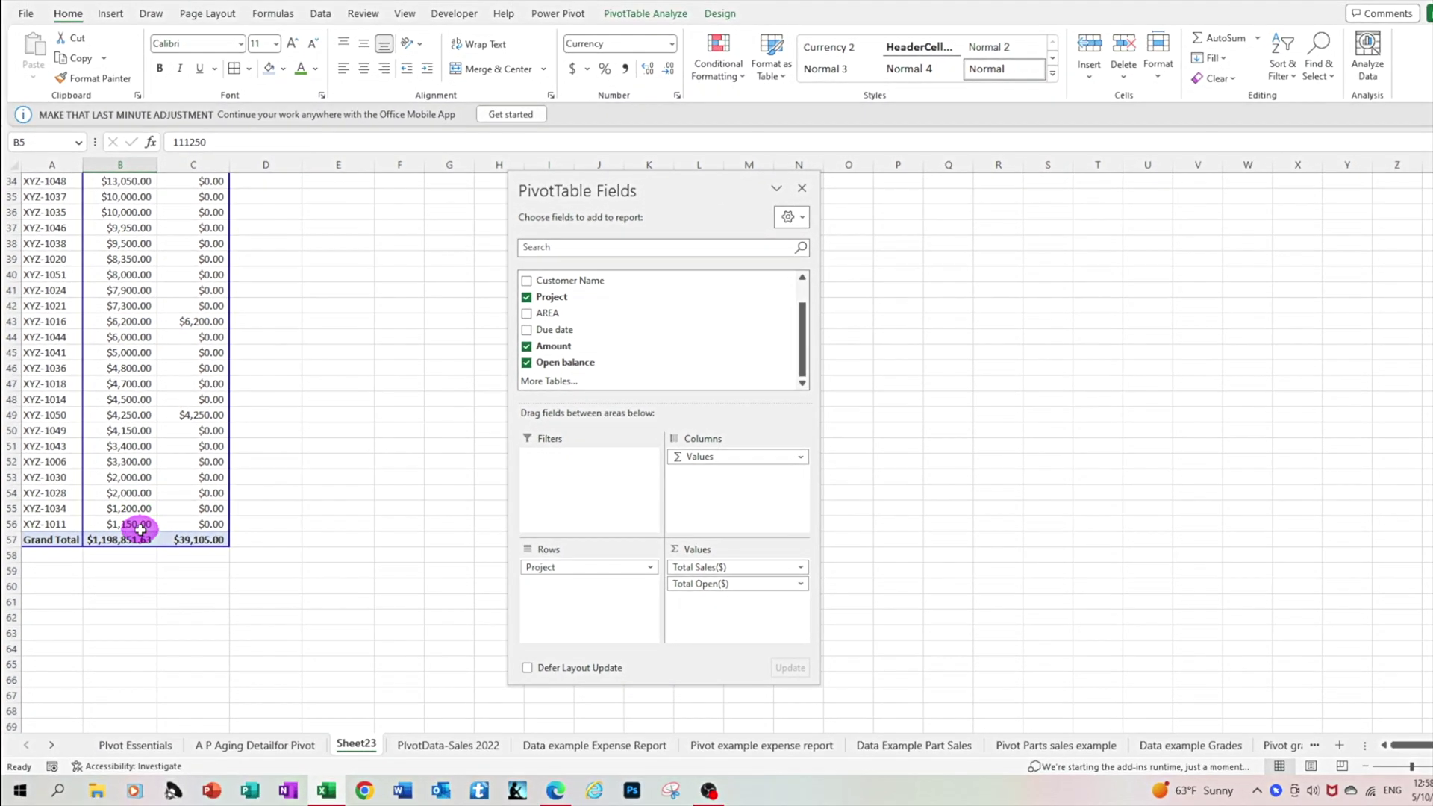
Add the AREA field to the pivot table as a report filter
{"action": "mouse_move", "coordinate": [197, 633]}
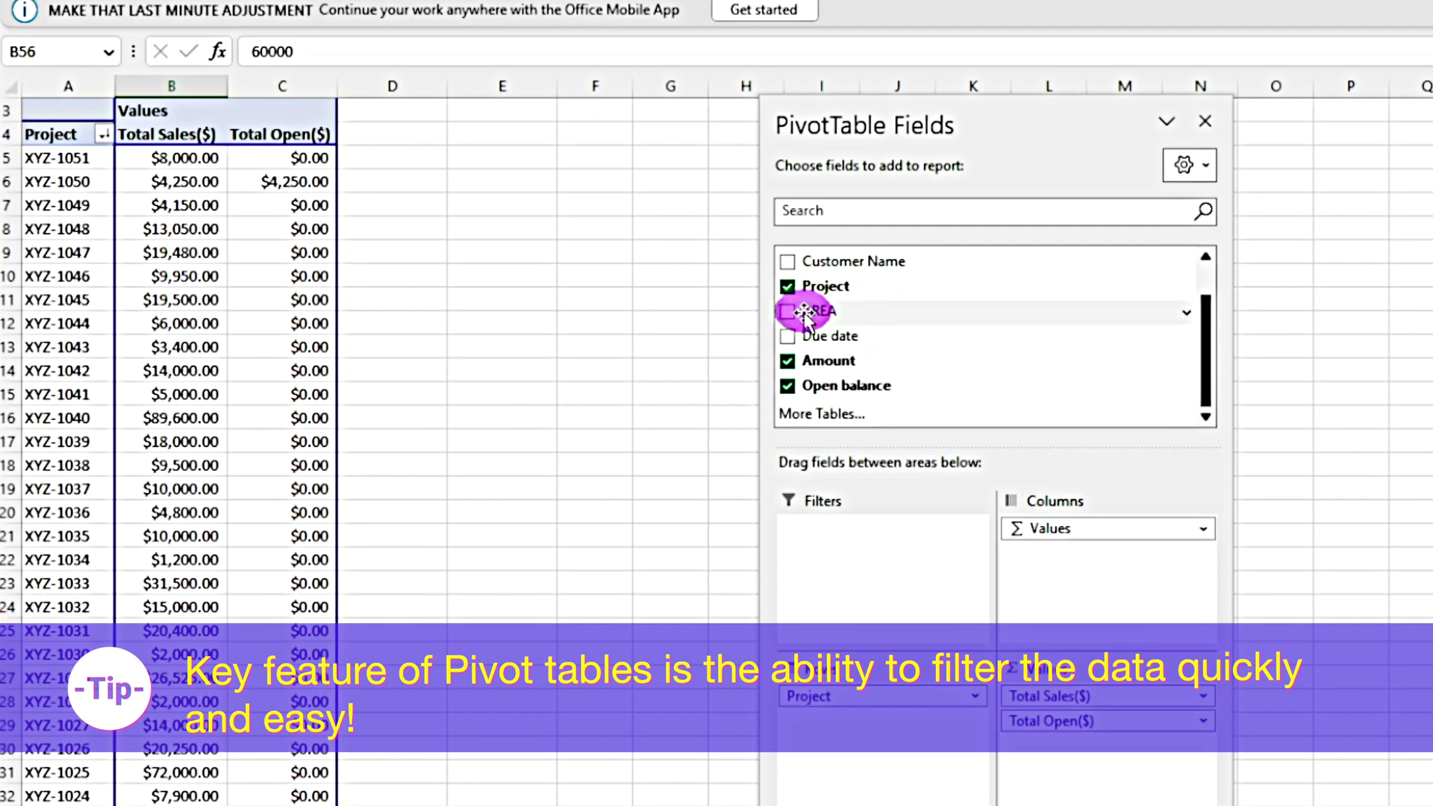
{"action": "left_click_drag", "start_coordinate": [795, 317], "coordinate": [853, 599]}
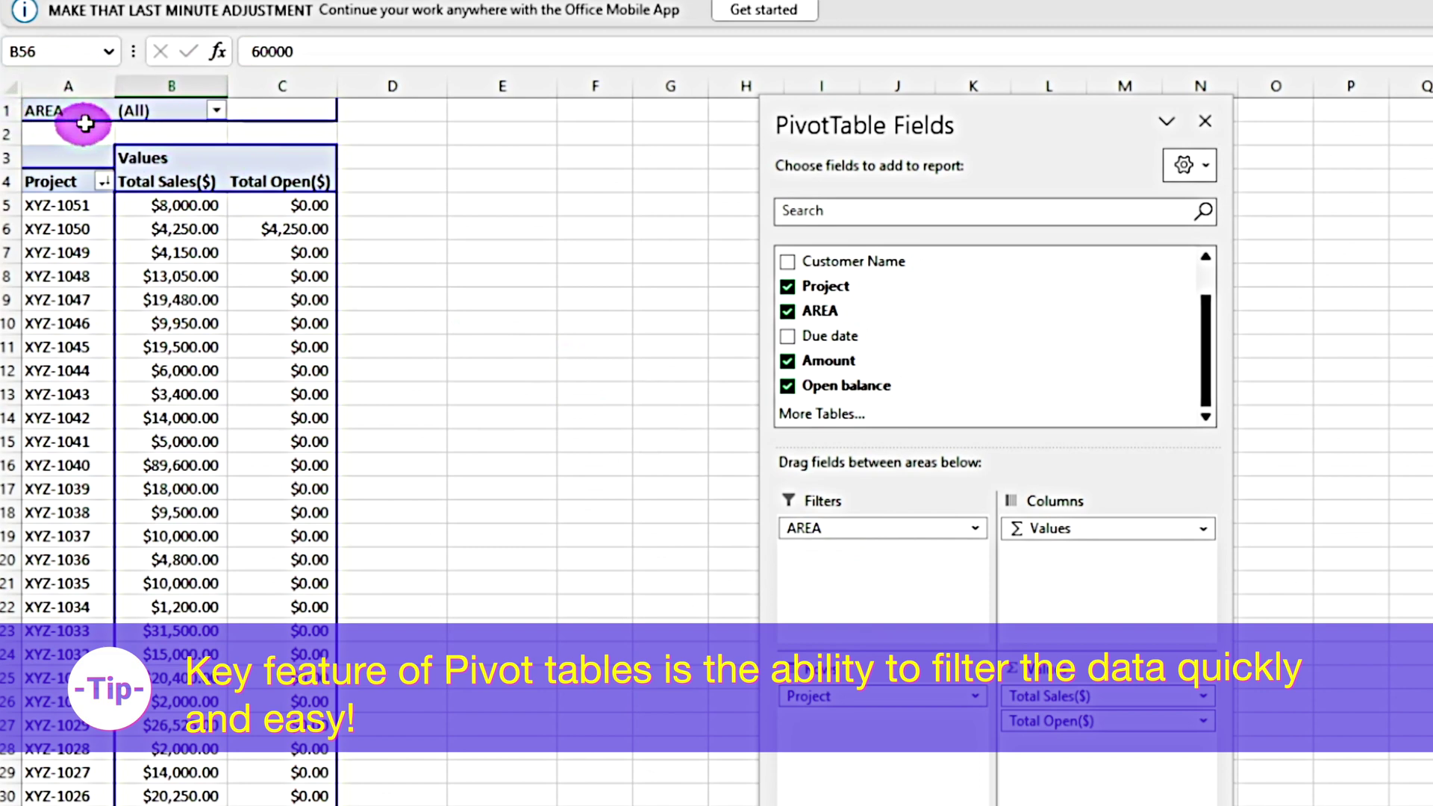
Filter the report to show only the Europe area and check its Total Sales($) grand total
{"action": "left_click", "coordinate": [218, 110]}
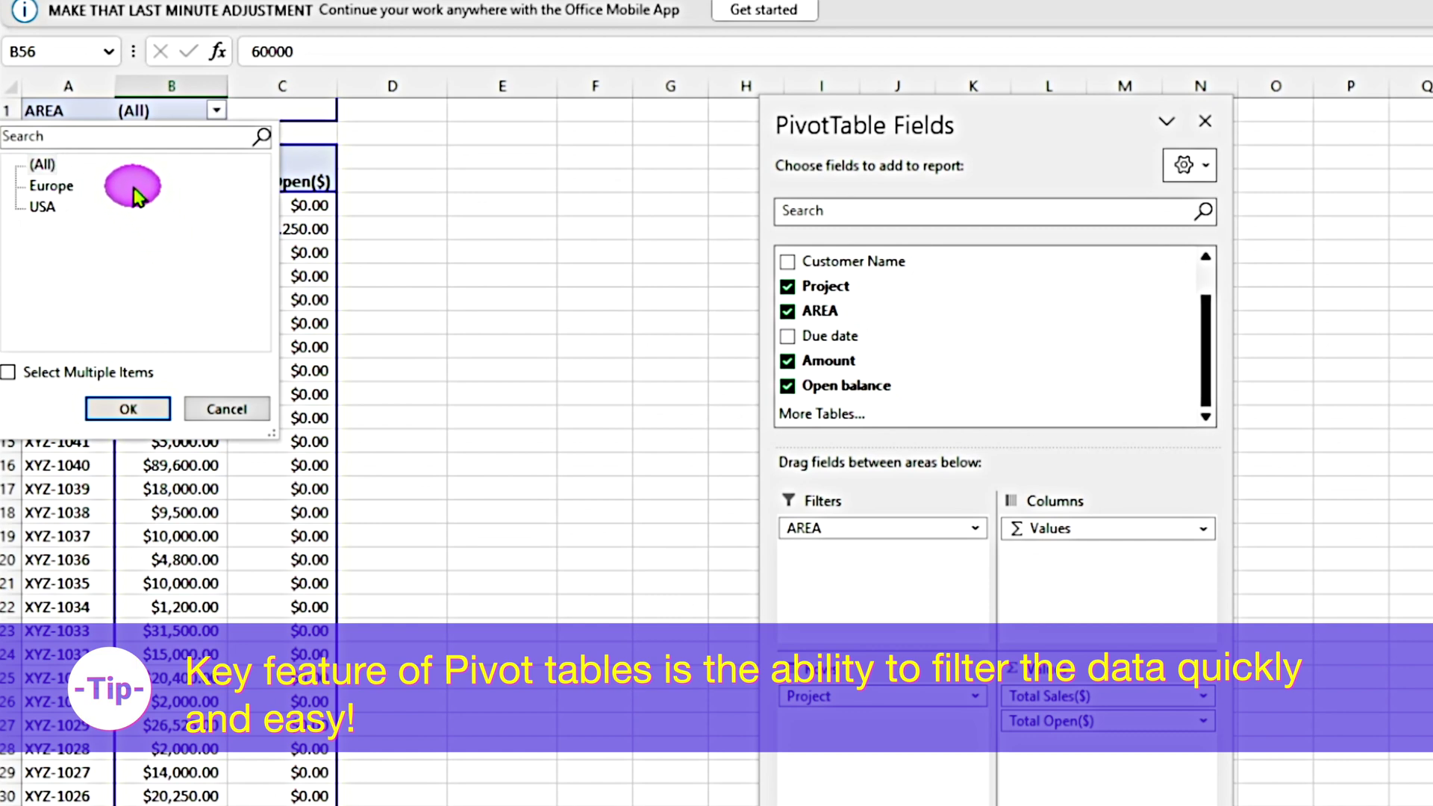
{"action": "left_click", "coordinate": [54, 188]}
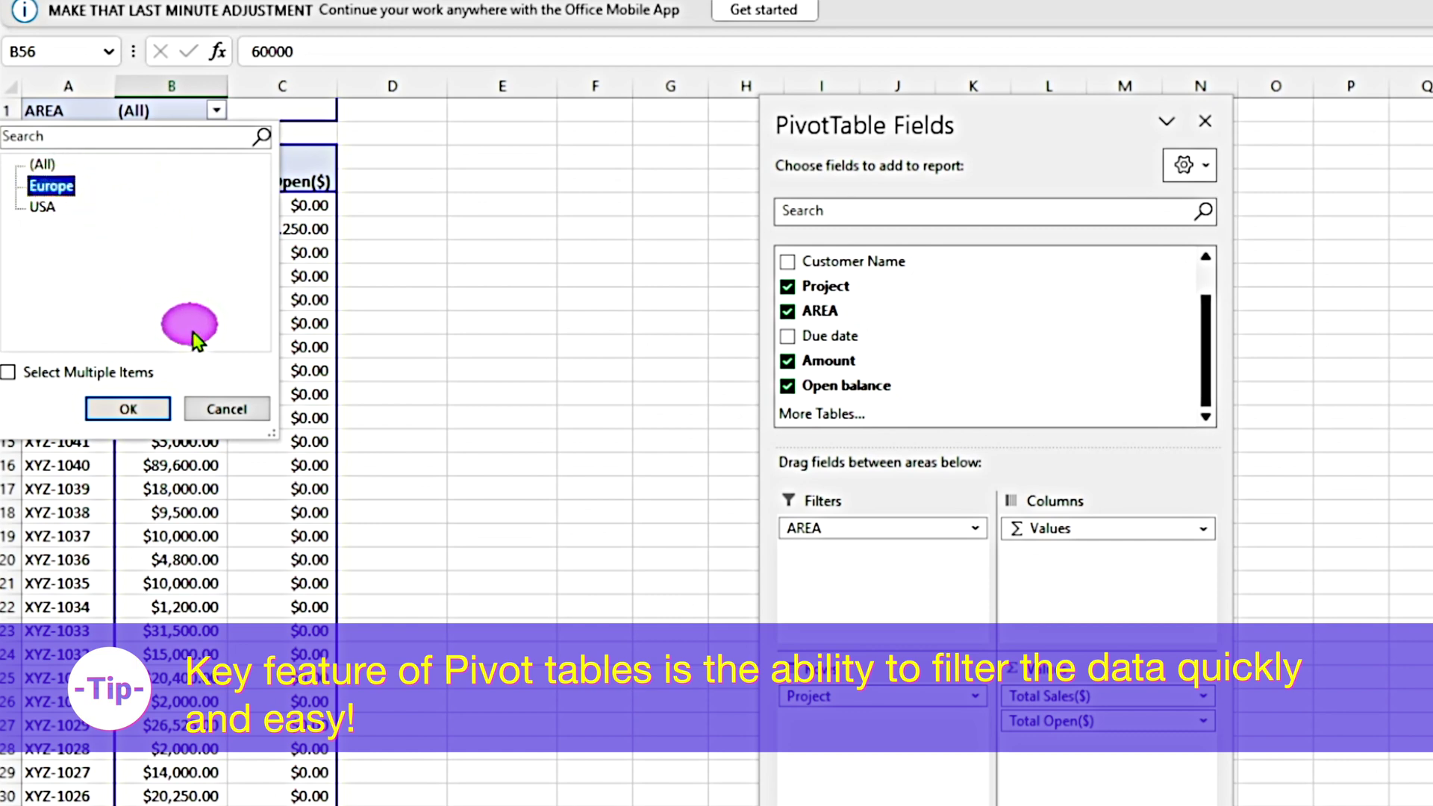
{"action": "left_click", "coordinate": [130, 411]}
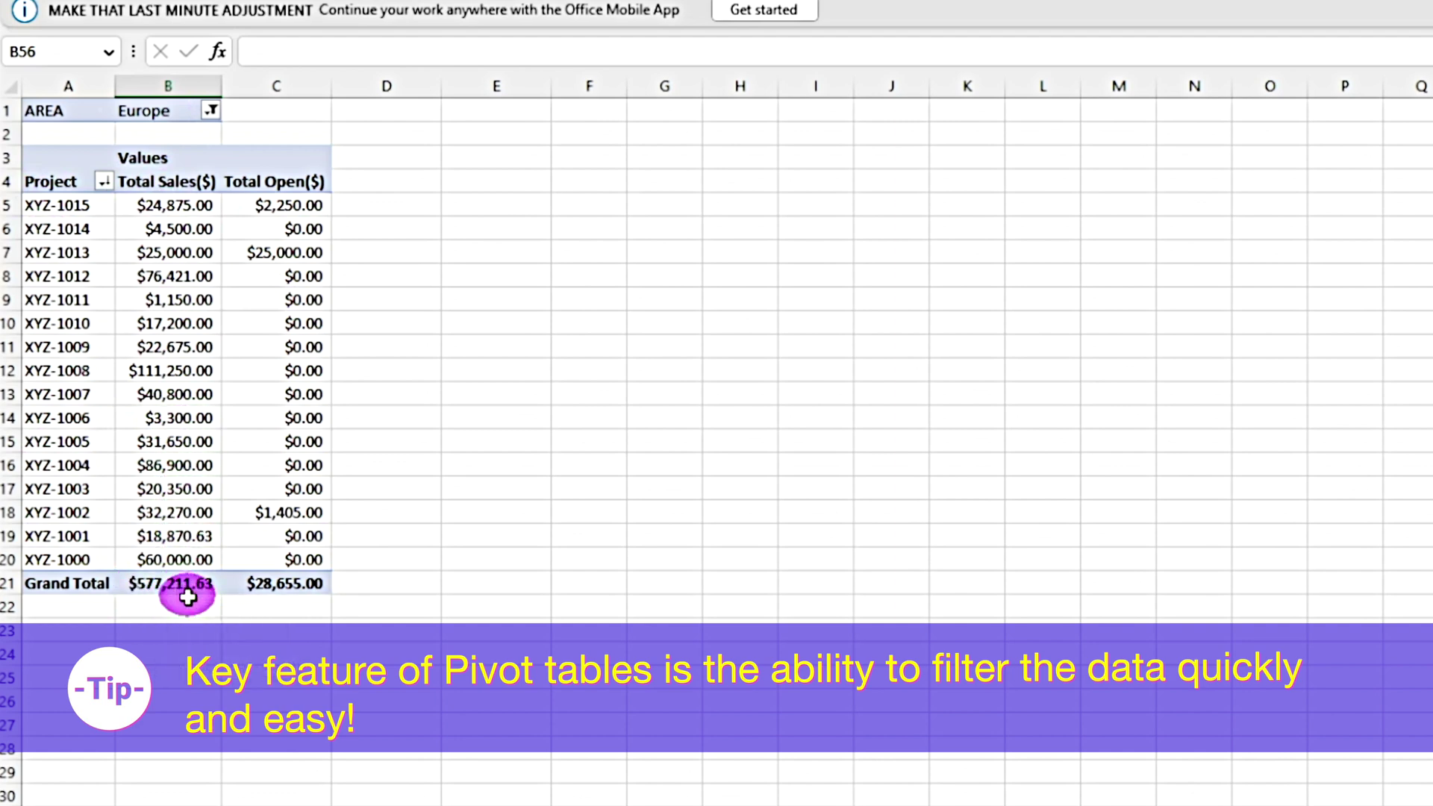
{"action": "mouse_move", "coordinate": [184, 581]}
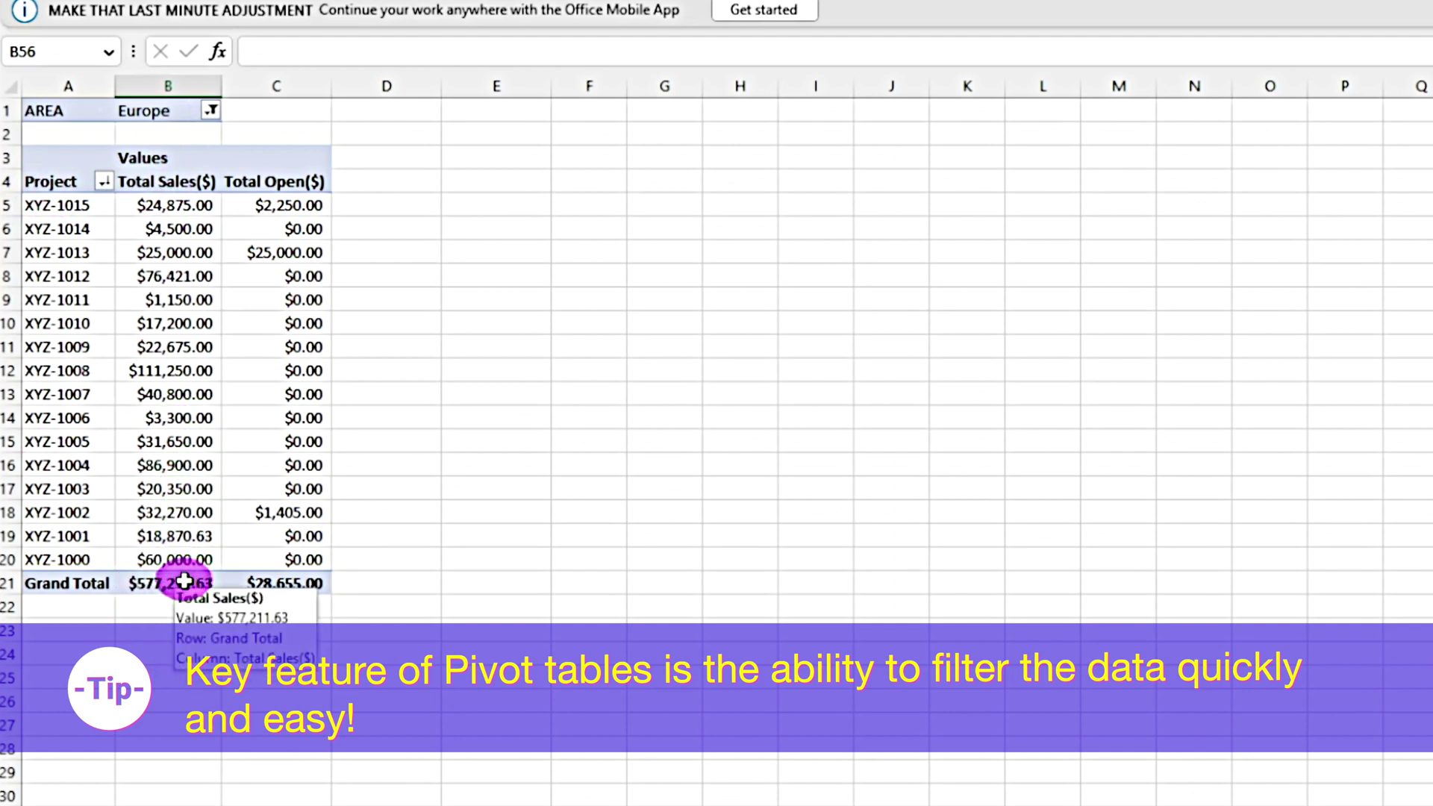
Change the AREA filter to USA and look through the listed projects
{"action": "left_click", "coordinate": [212, 111]}
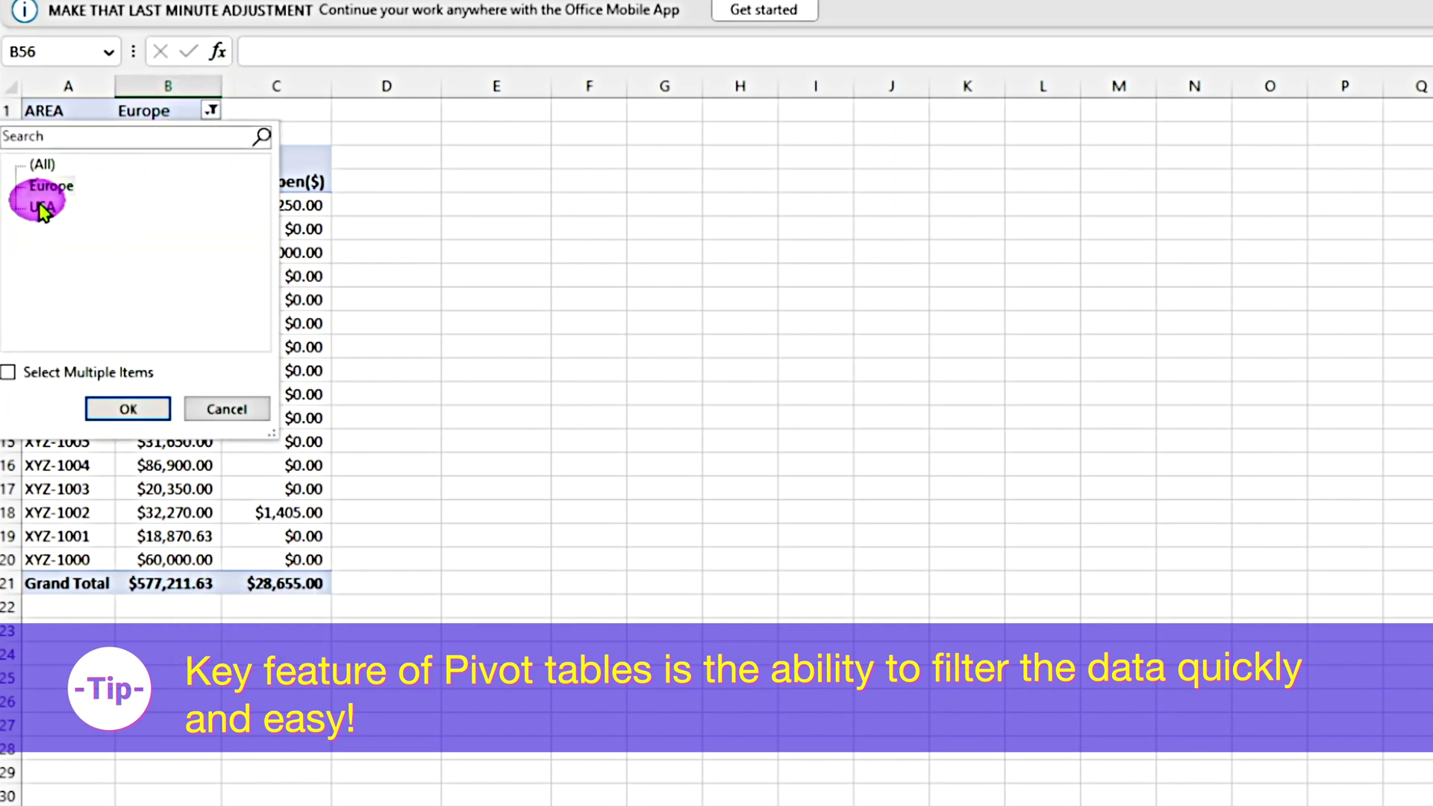
{"action": "left_click", "coordinate": [138, 410]}
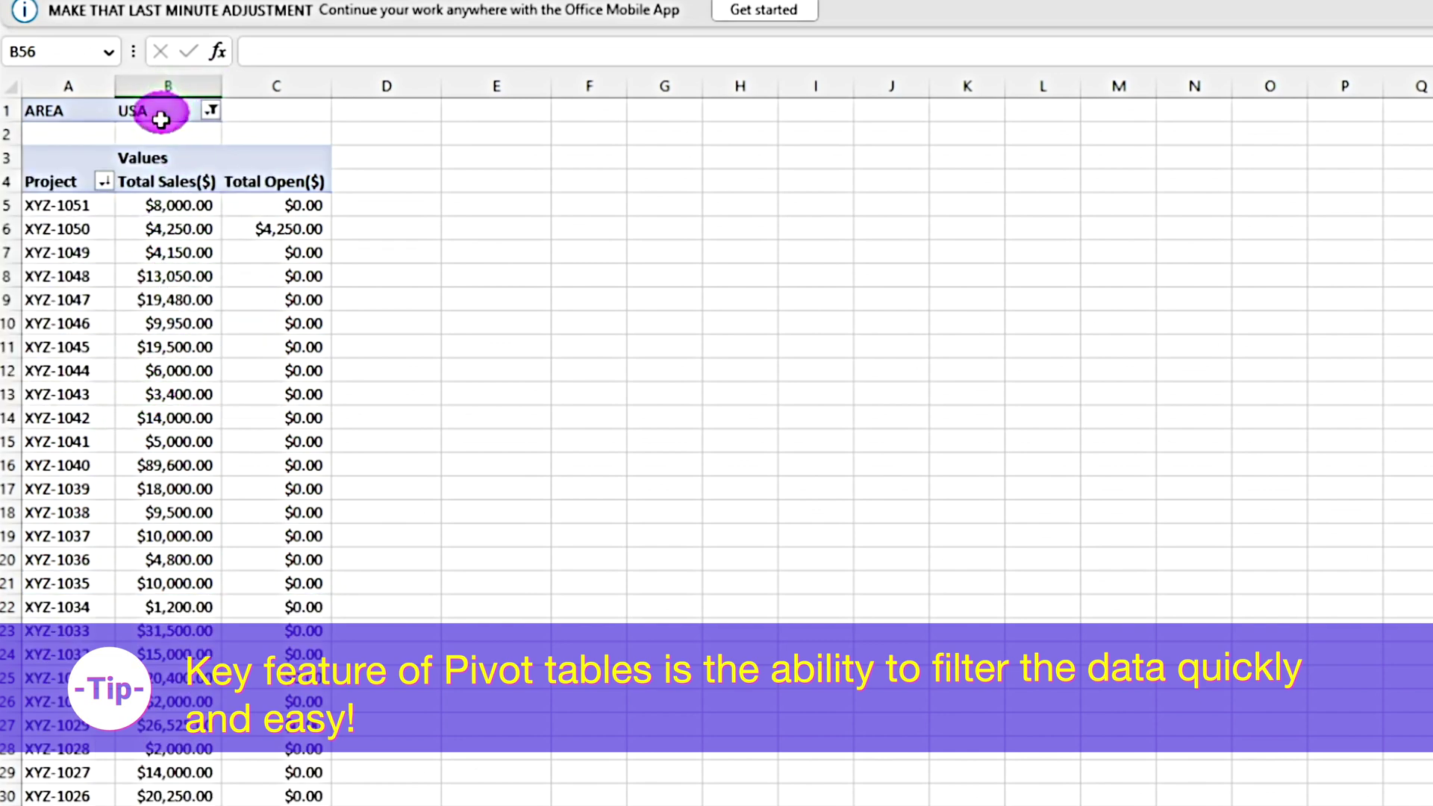
{"action": "scroll", "coordinate": [209, 348], "scroll_direction": "down", "scroll_amount": 7}
{"action": "scroll", "coordinate": [200, 348], "scroll_direction": "up", "scroll_amount": 7}
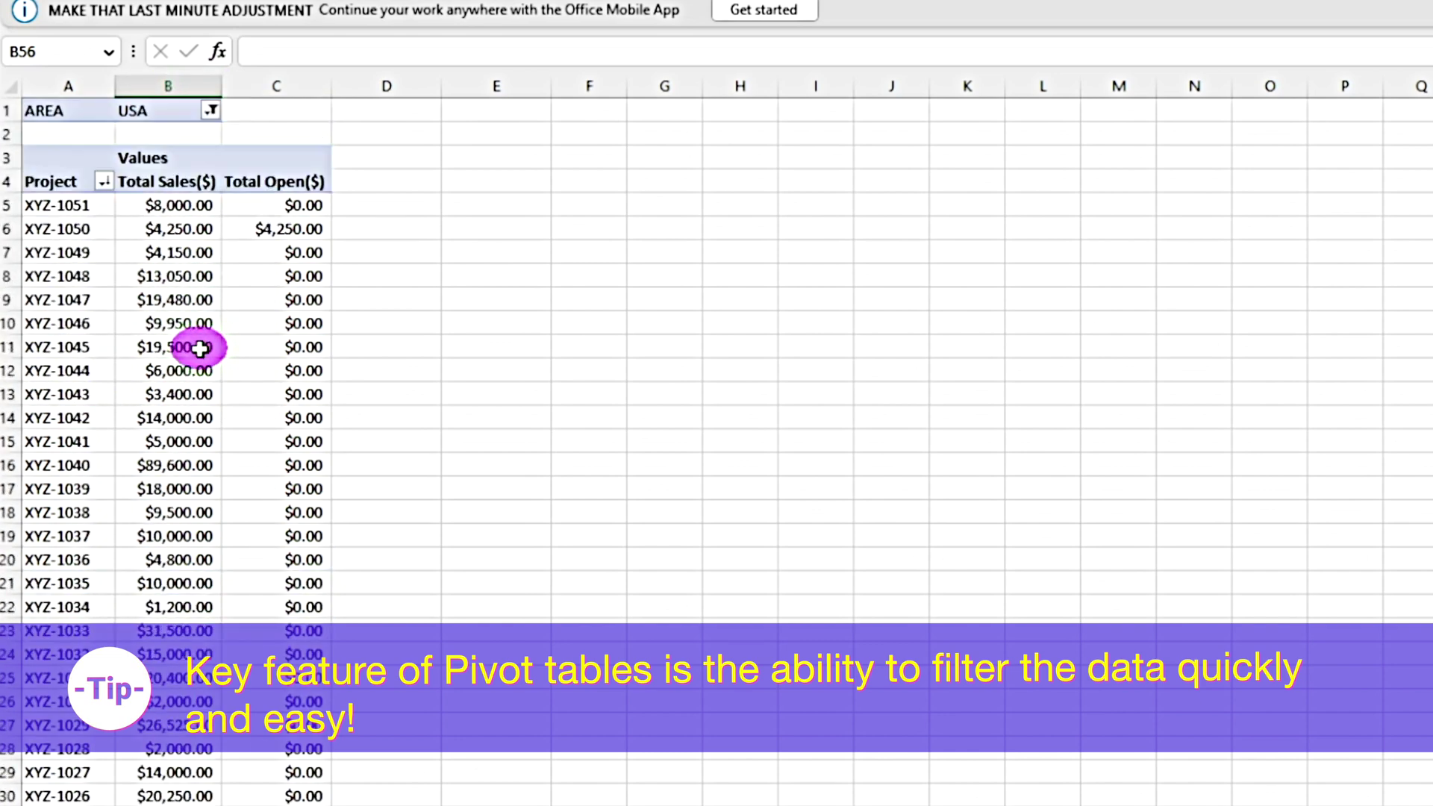
{"action": "mouse_move", "coordinate": [152, 224]}
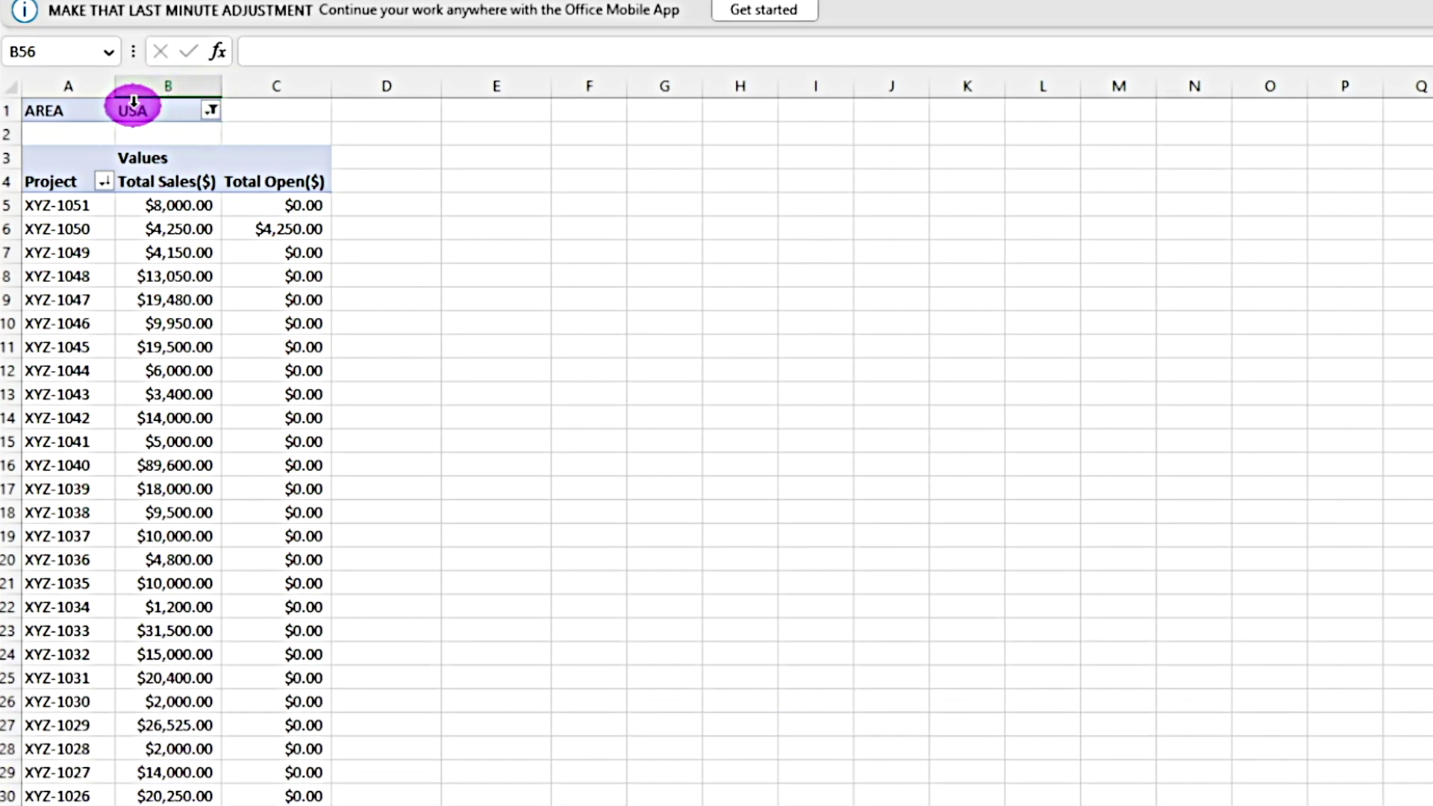
Reset the AREA filter to (All)
{"action": "left_click", "coordinate": [212, 110]}
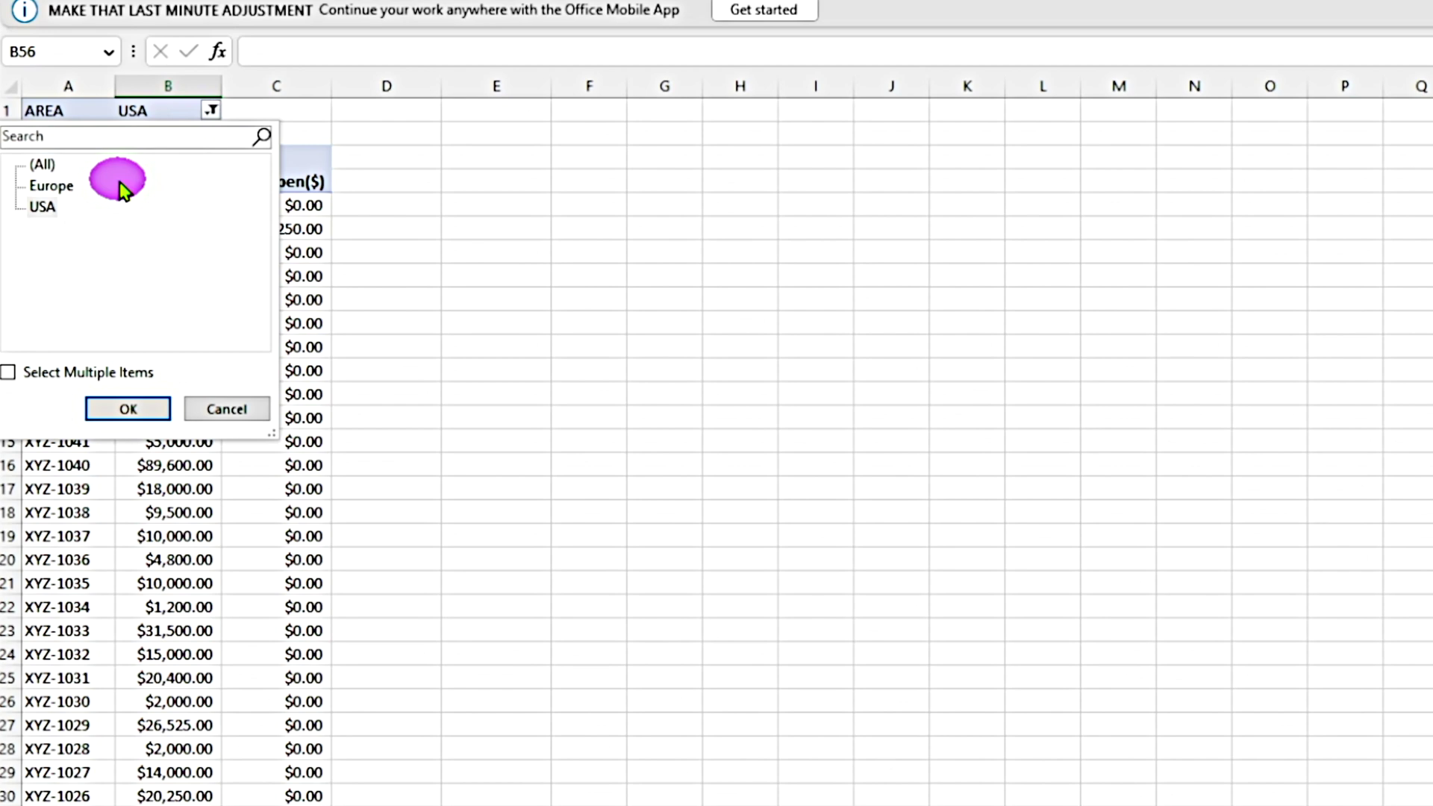
{"action": "left_click", "coordinate": [42, 164]}
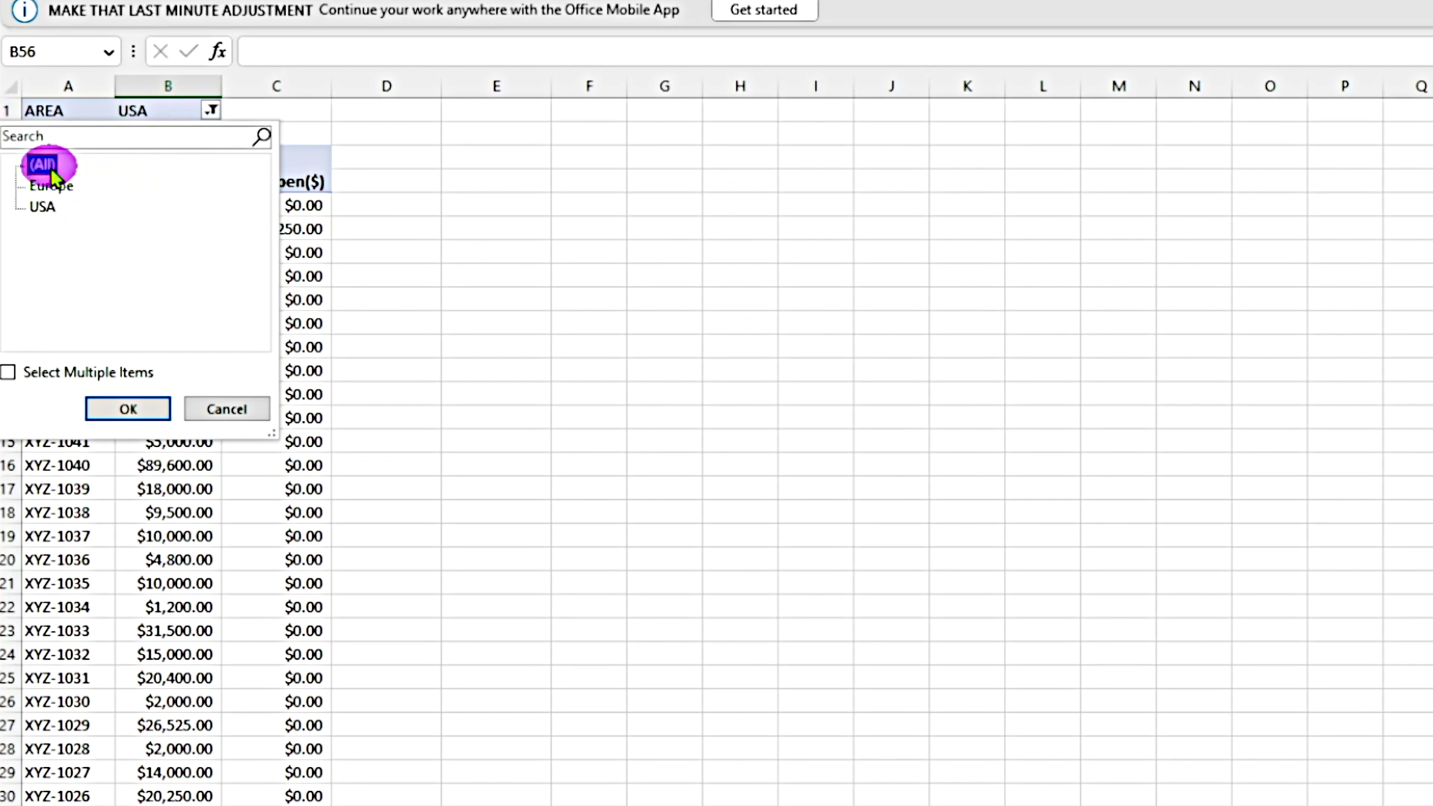
{"action": "left_click", "coordinate": [129, 409]}
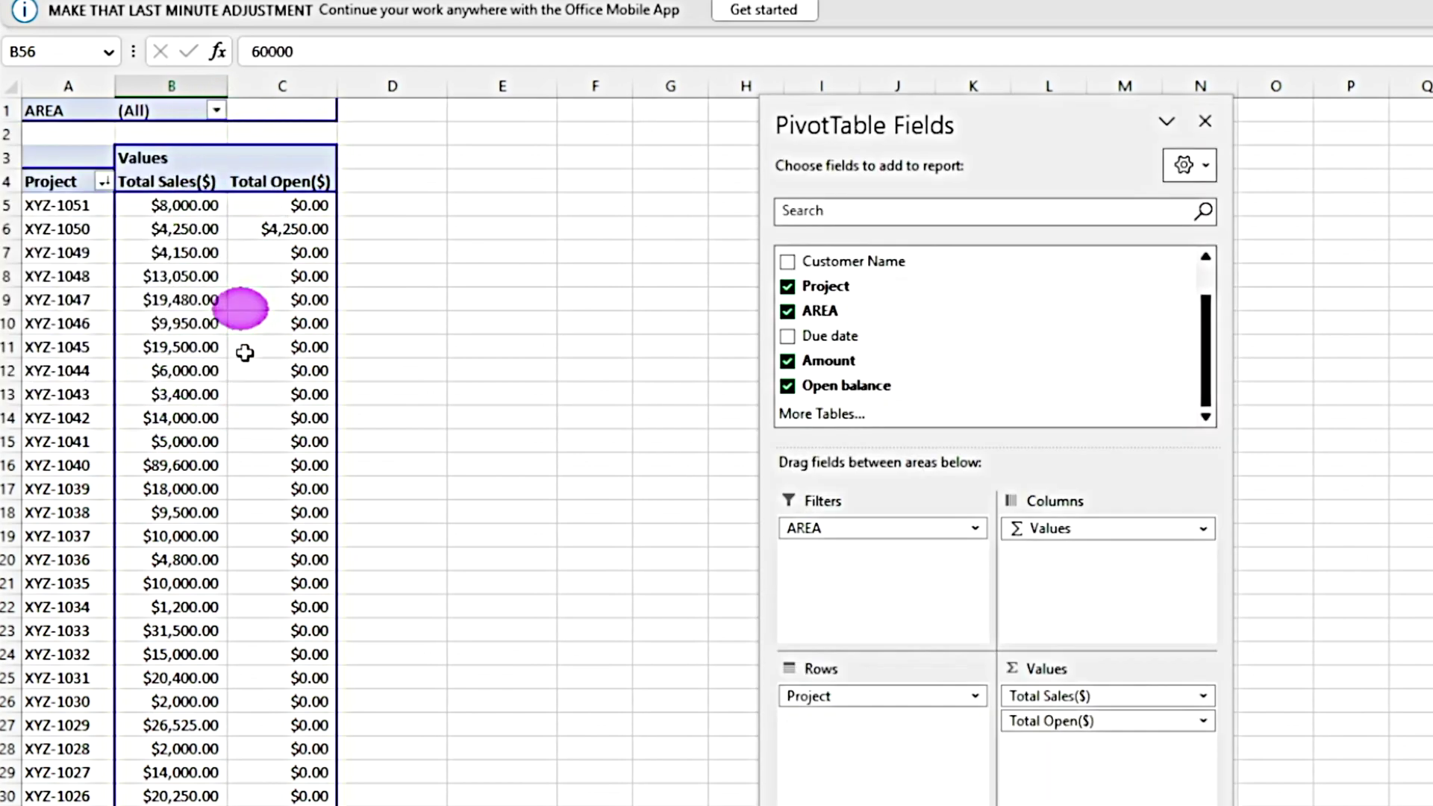
Add the Customer Name field above Project in the pivot rows and widen column A to fit the names
{"action": "mouse_move", "coordinate": [202, 535]}
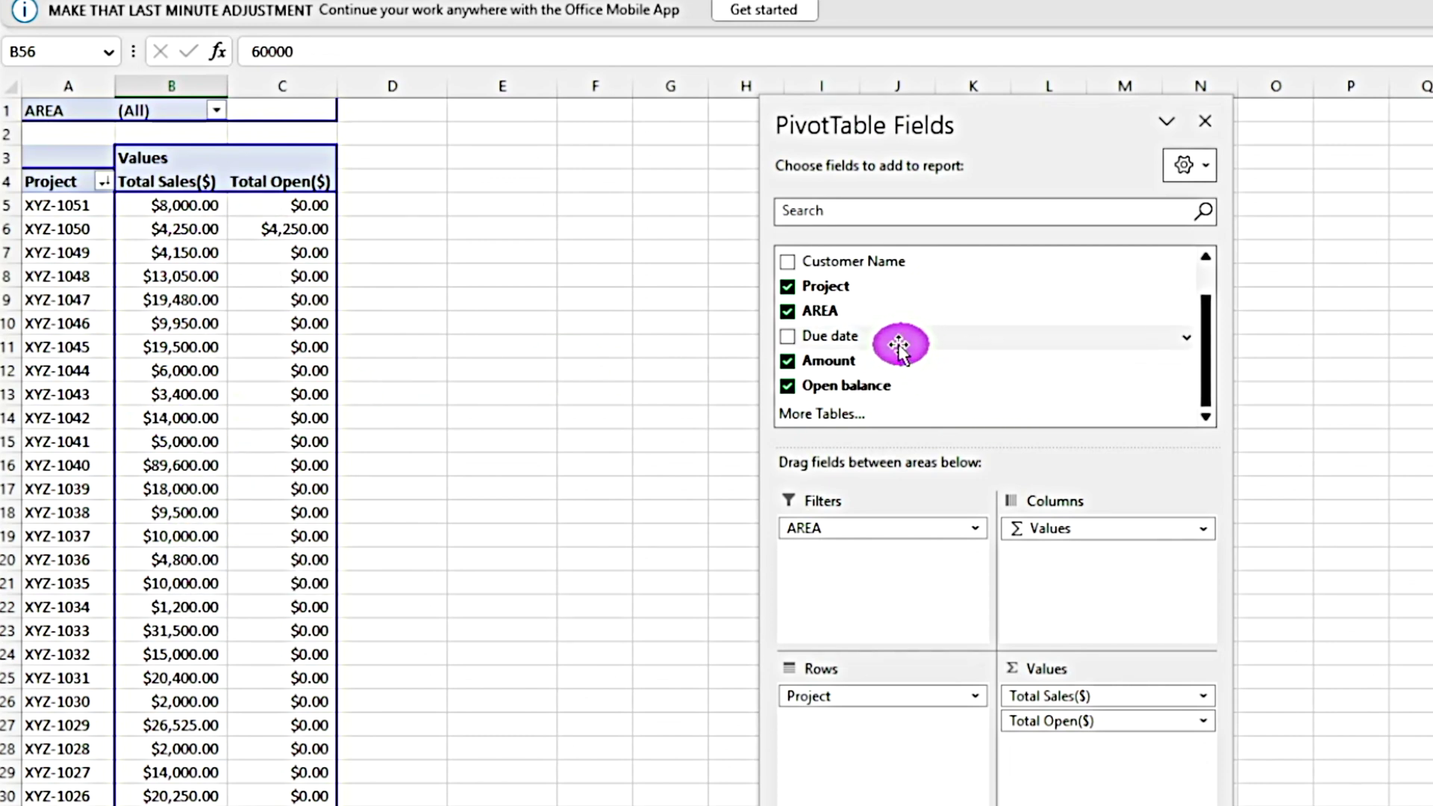
{"action": "left_click_drag", "start_coordinate": [832, 259], "coordinate": [873, 698]}
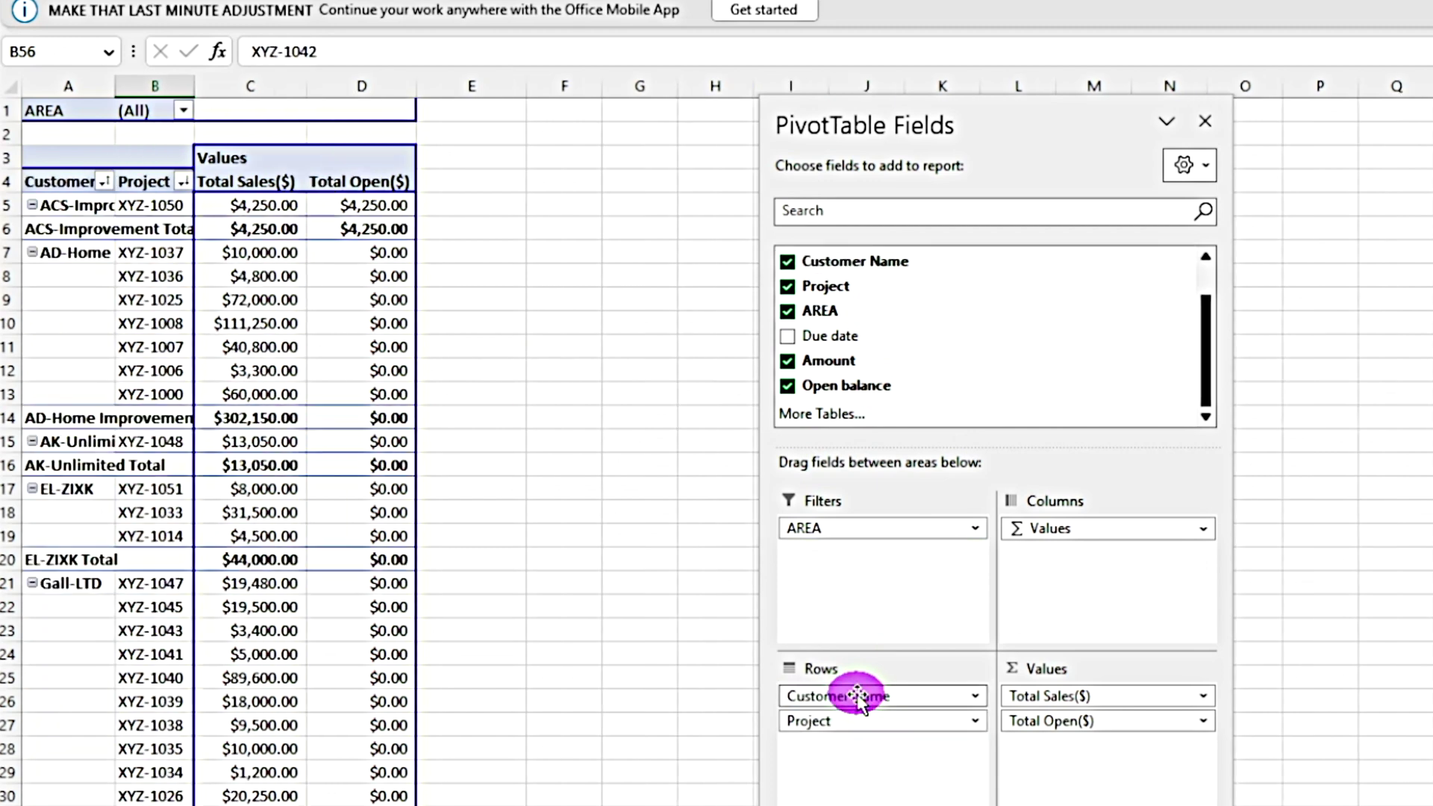
{"action": "double_click", "coordinate": [115, 80]}
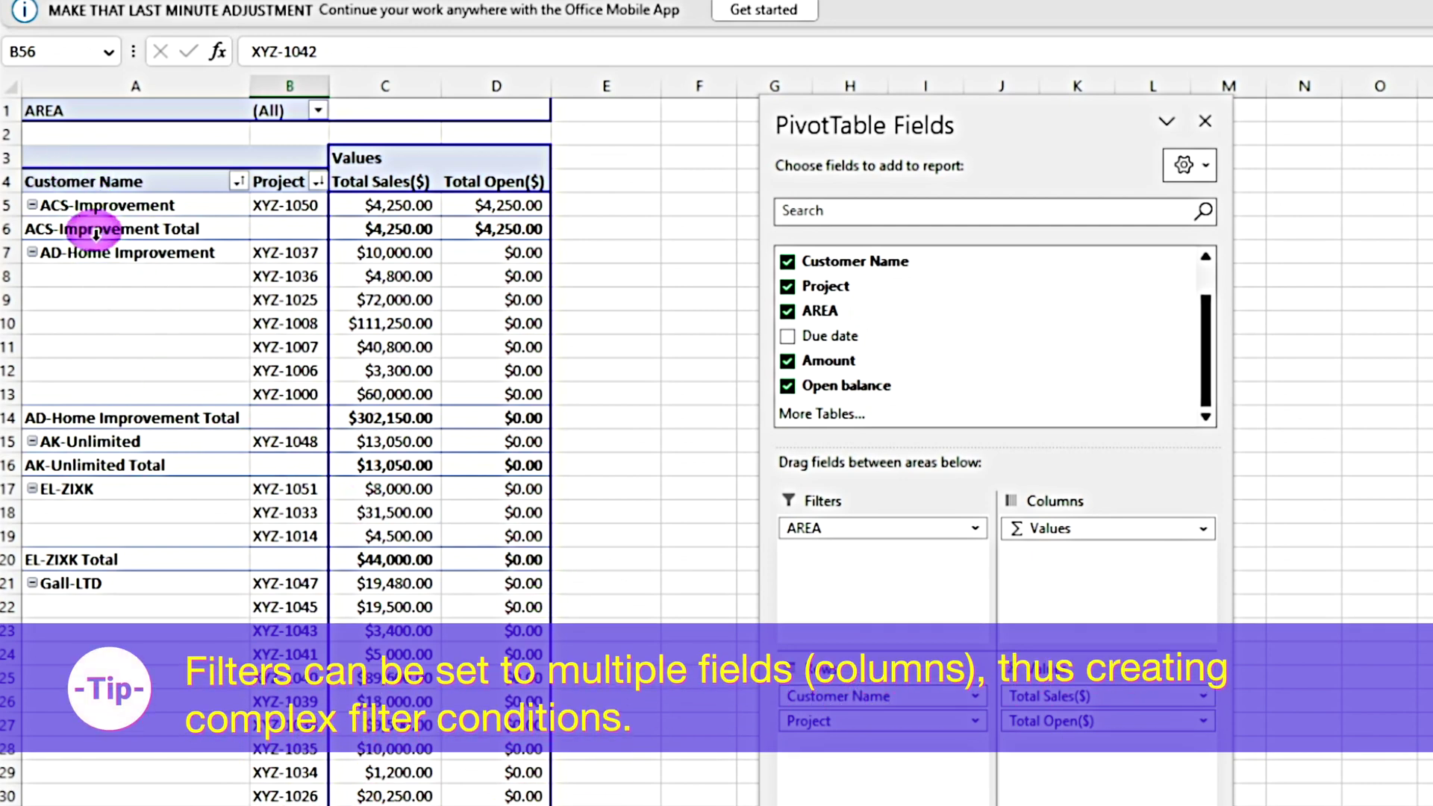
Filter the Customer Name field to show only Gall-LTD
{"action": "left_click", "coordinate": [239, 183]}
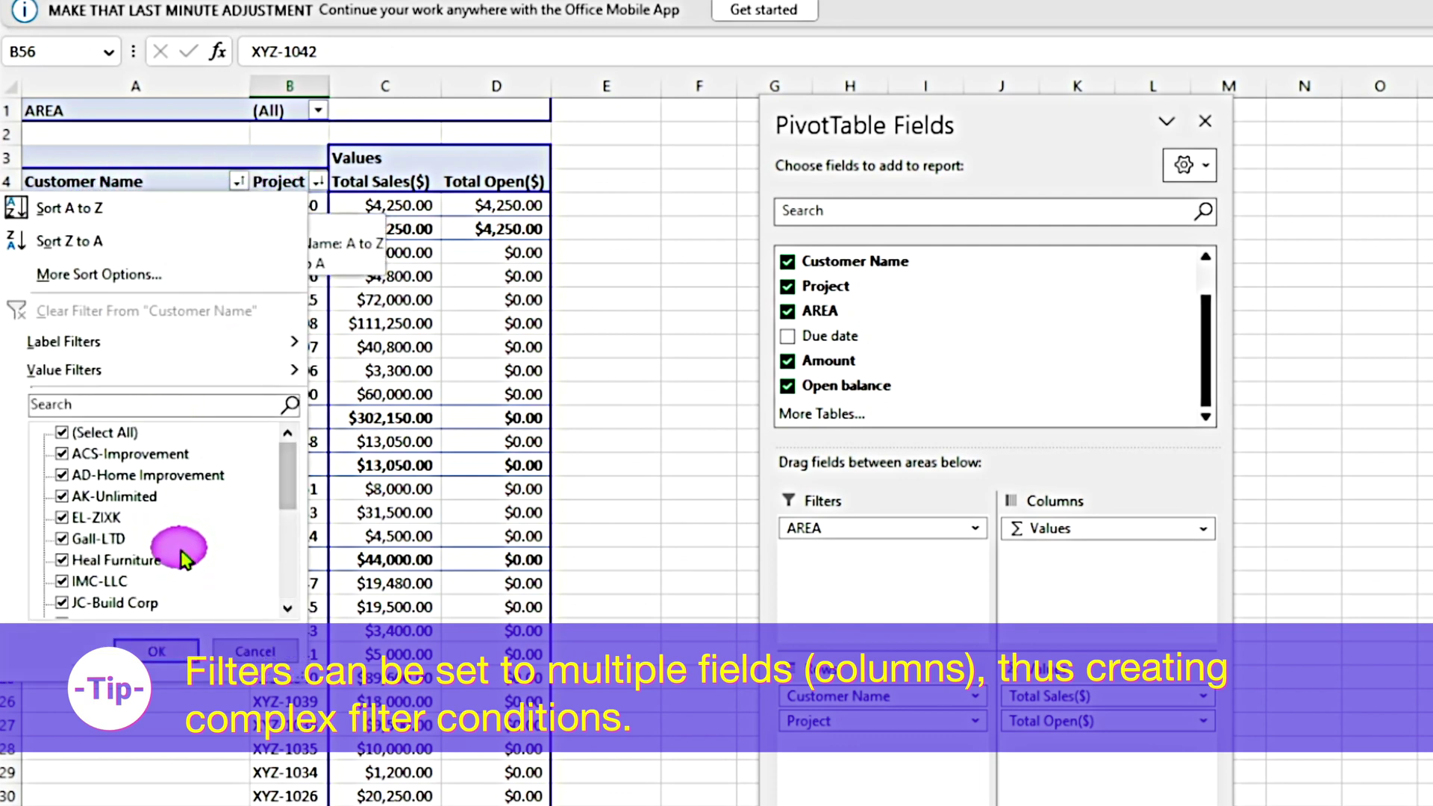
{"action": "left_click", "coordinate": [61, 435]}
{"action": "left_click", "coordinate": [61, 435]}
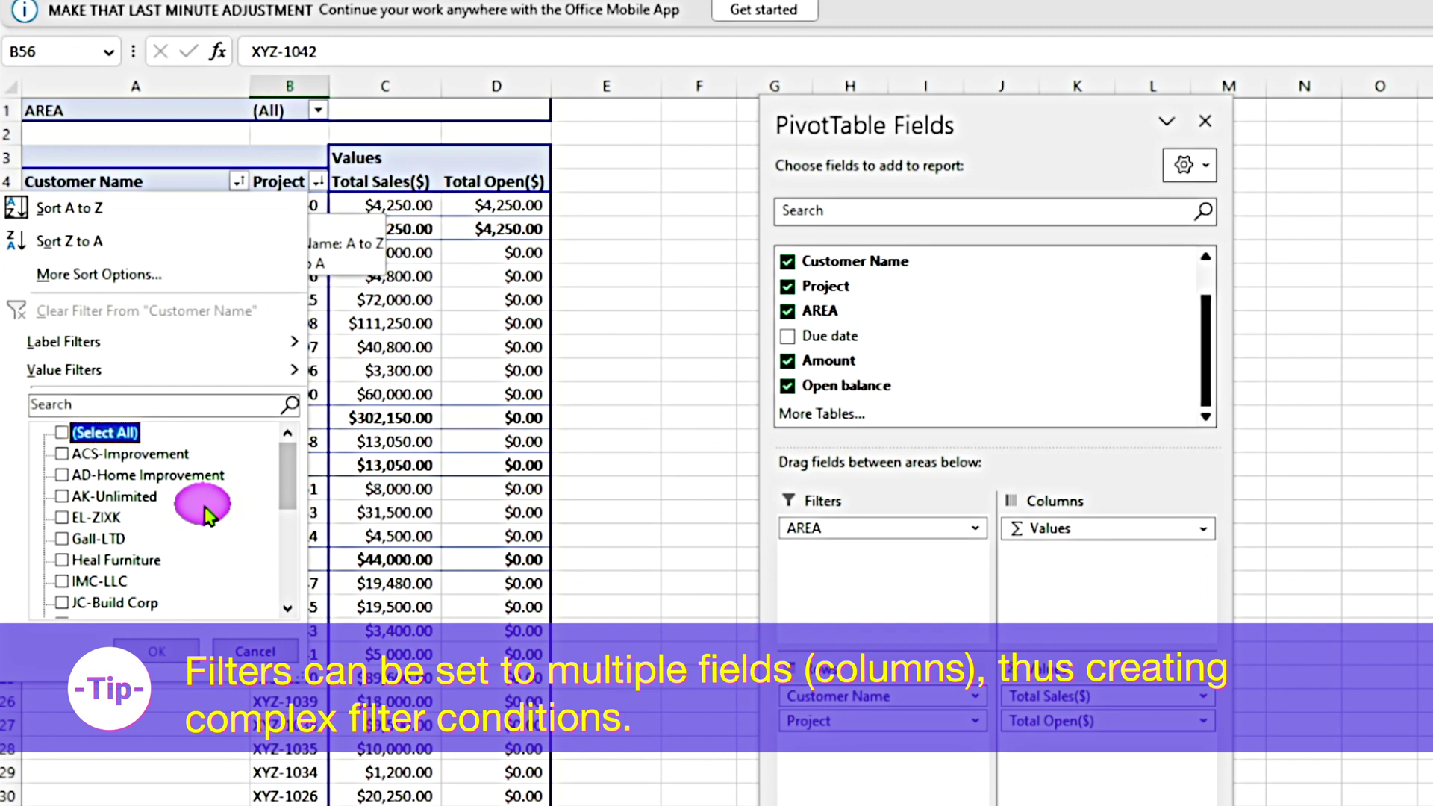
{"action": "scroll", "coordinate": [209, 515], "scroll_direction": "down", "scroll_amount": 2}
{"action": "scroll", "coordinate": [209, 515], "scroll_direction": "up", "scroll_amount": 1}
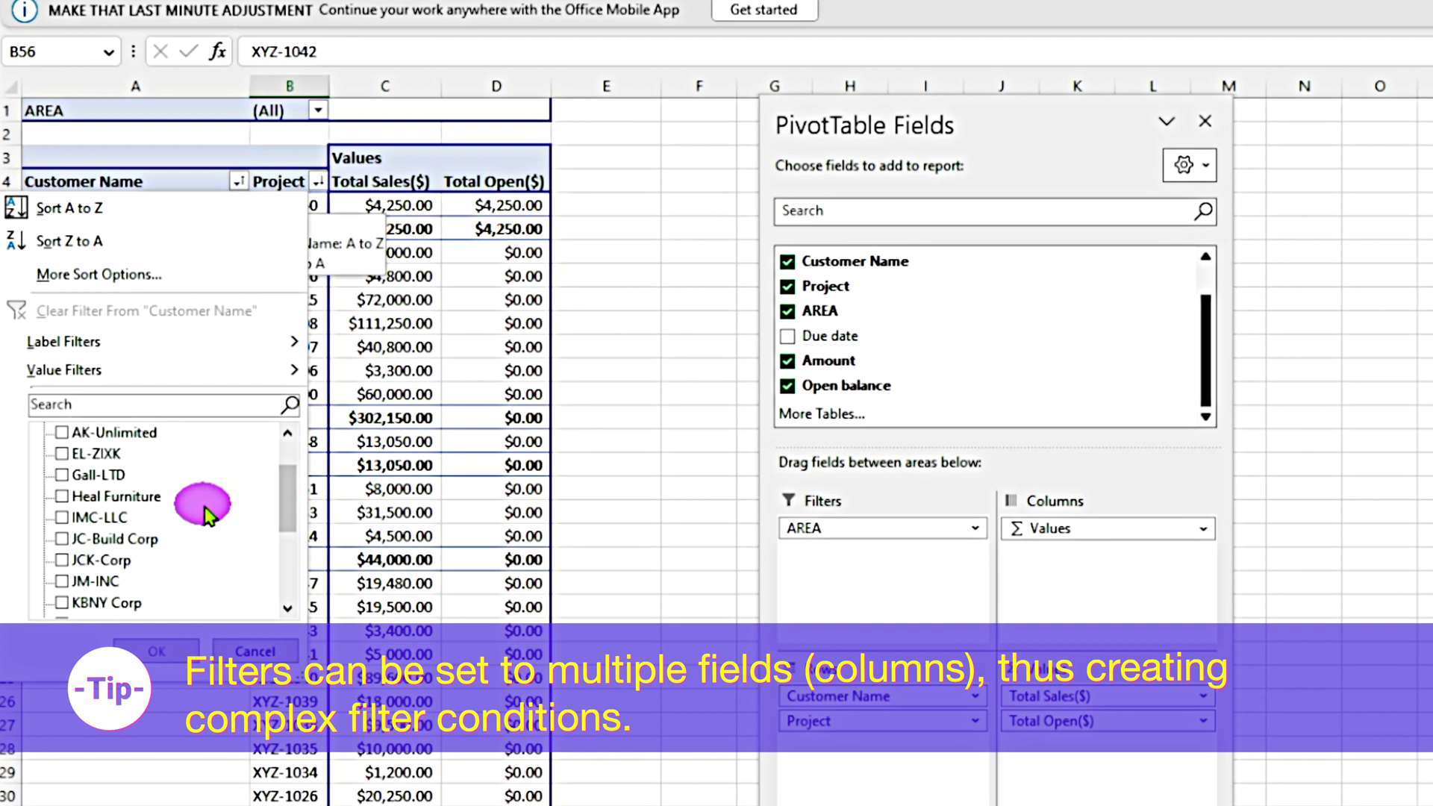
{"action": "left_click", "coordinate": [62, 475]}
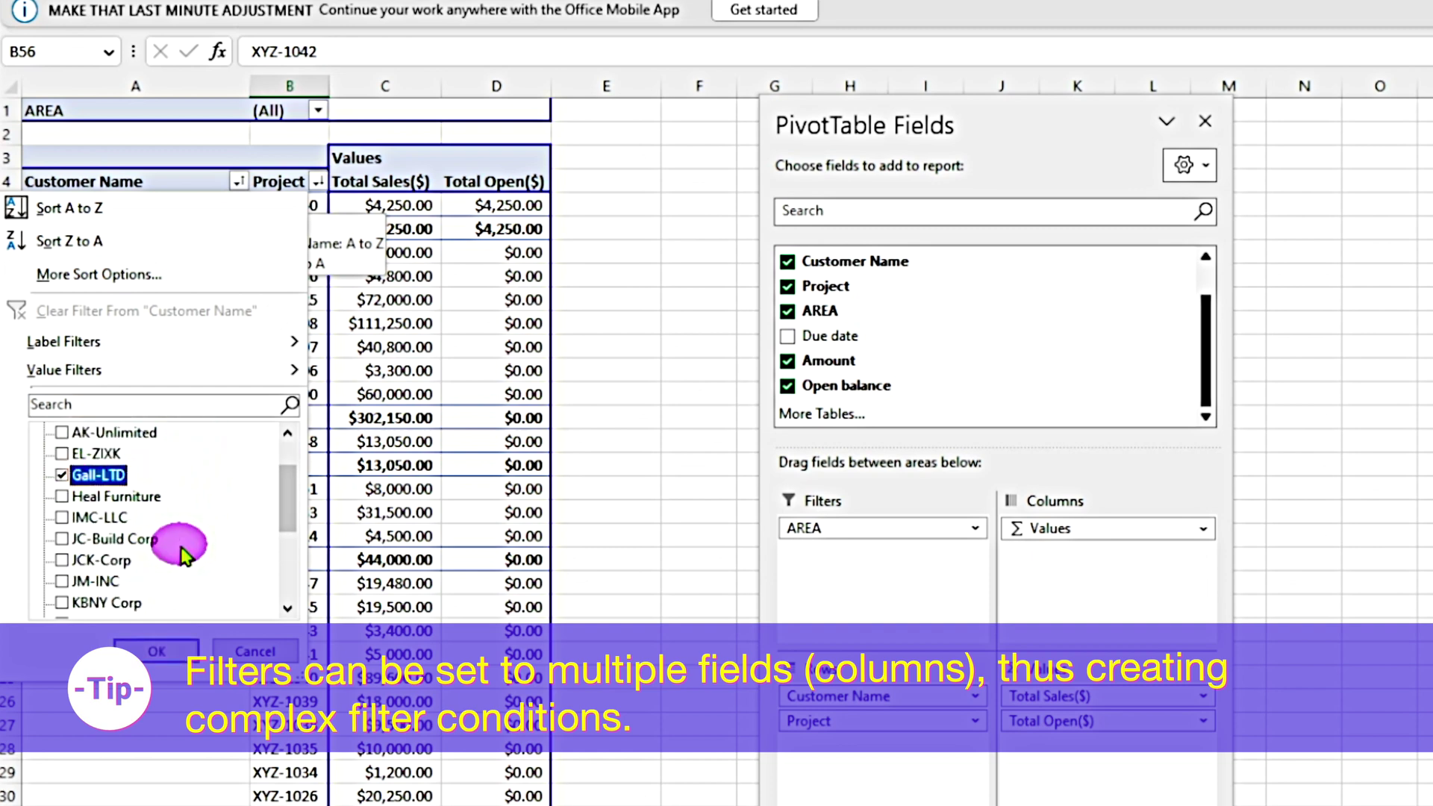
{"action": "left_click", "coordinate": [157, 651]}
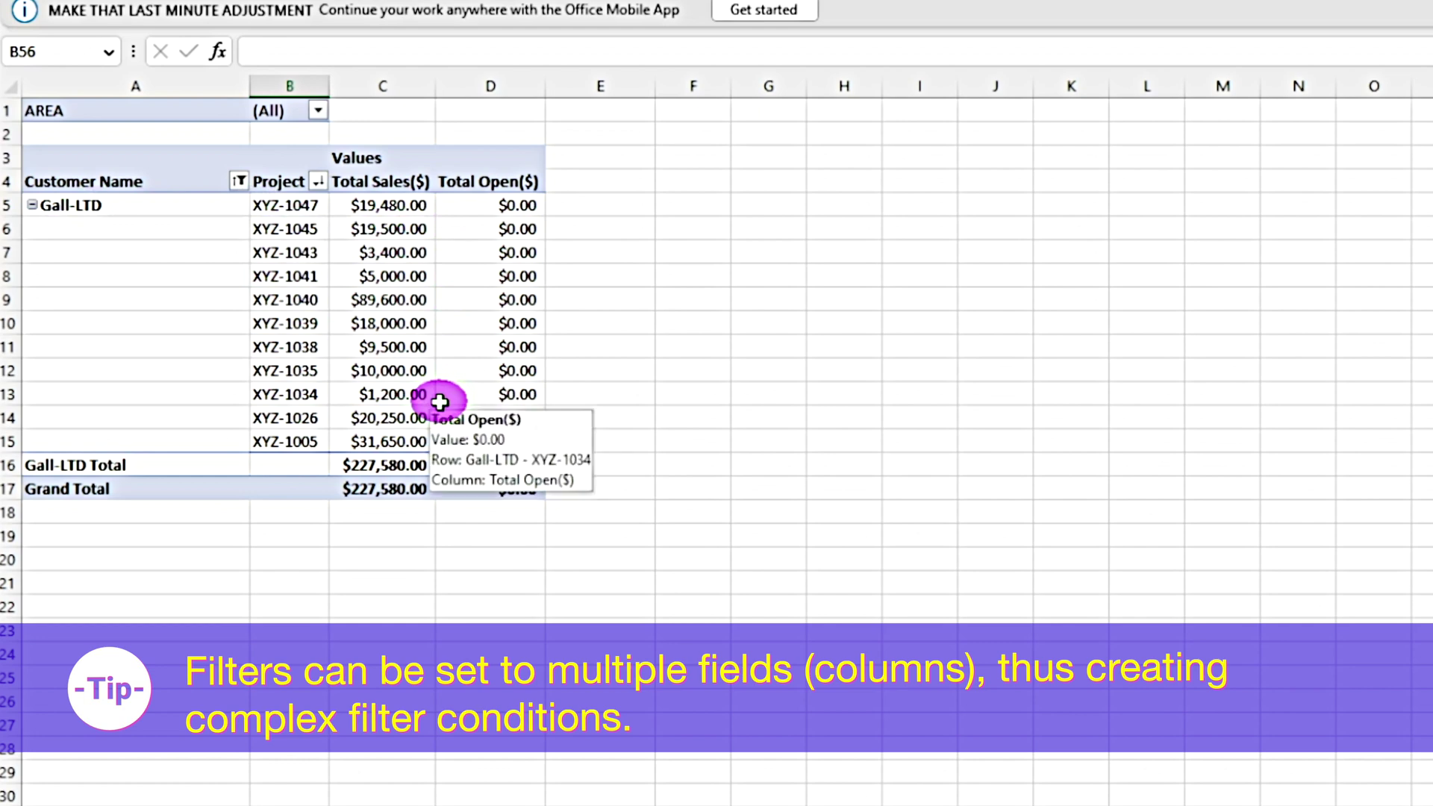
{"action": "left_click", "coordinate": [236, 182]}
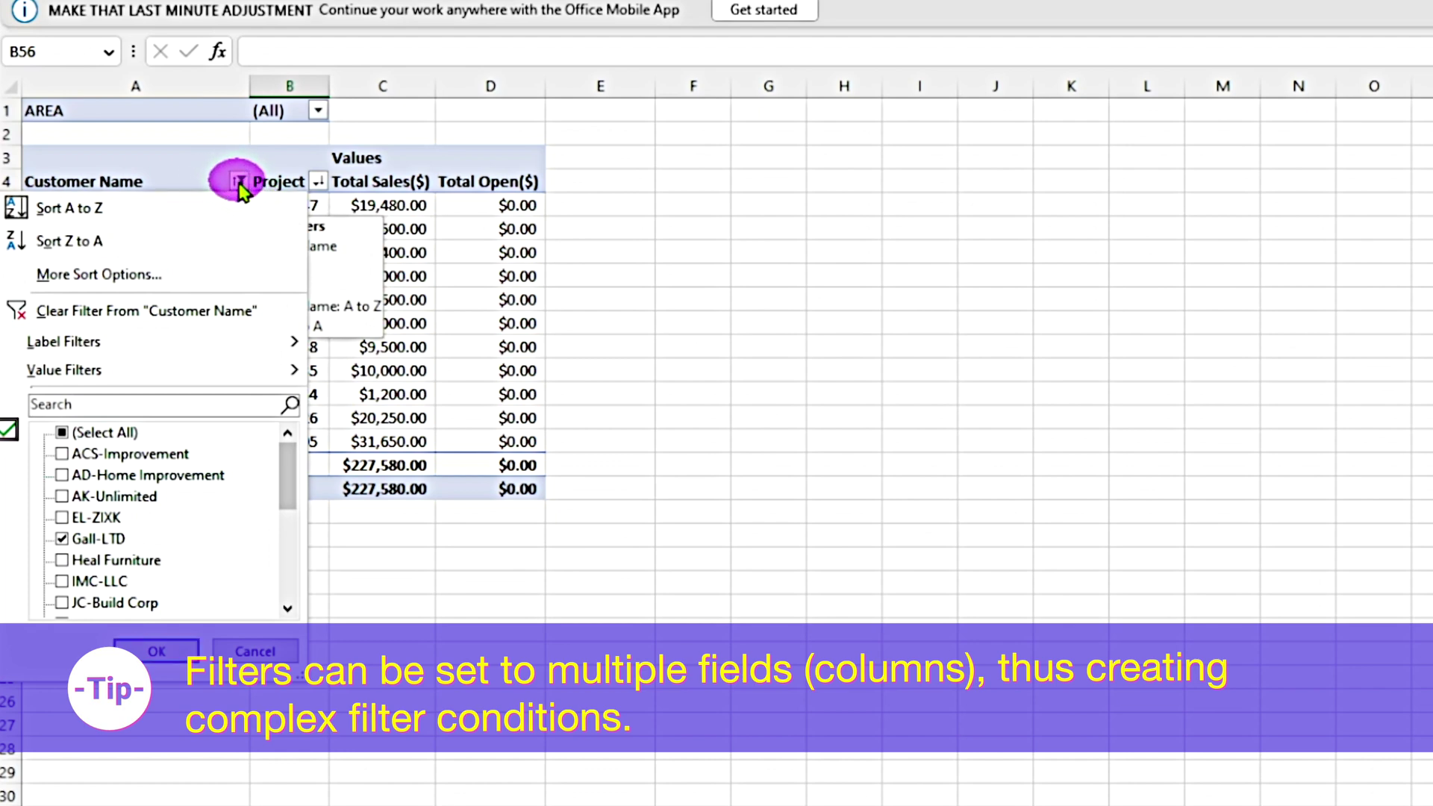
{"action": "left_click", "coordinate": [63, 433]}
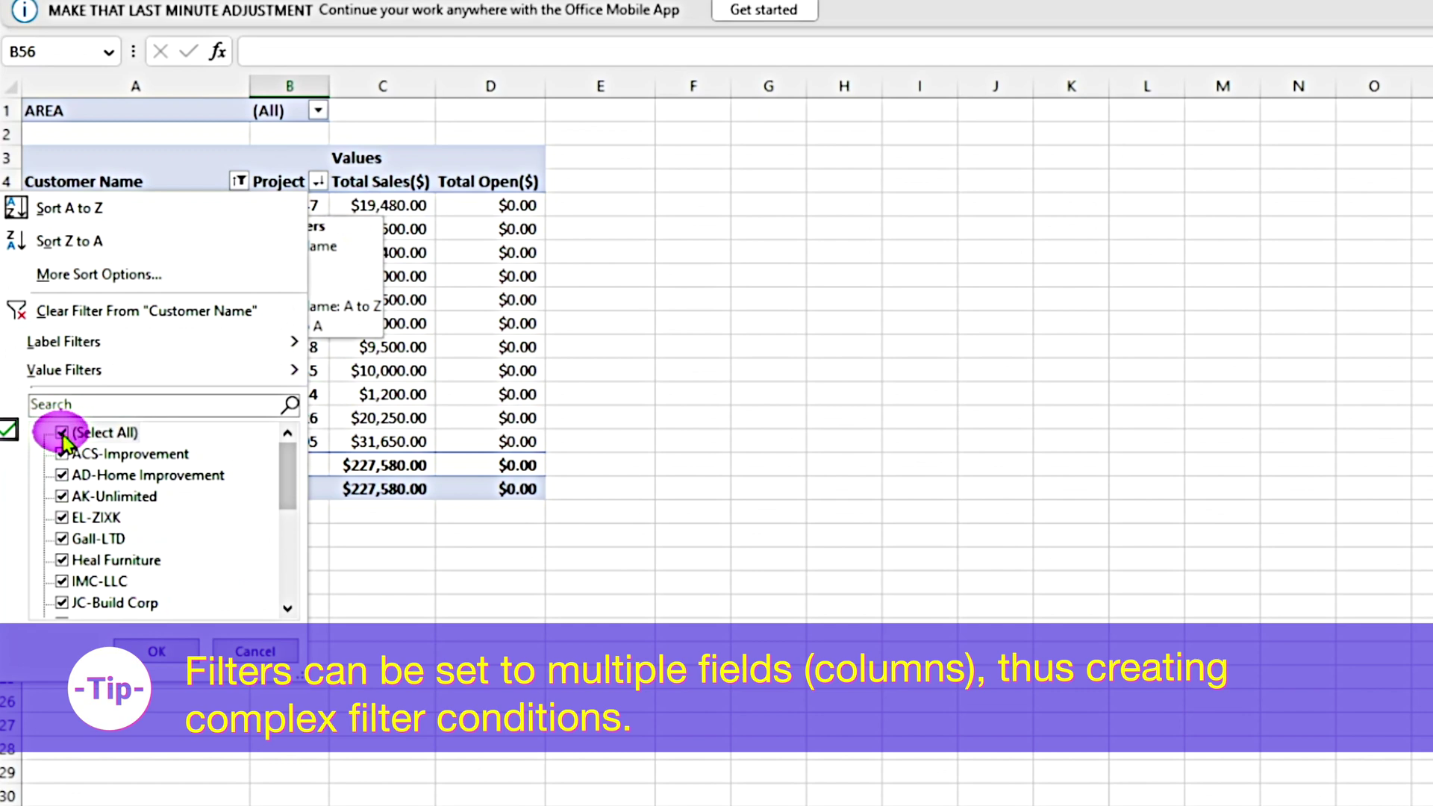
{"action": "left_click", "coordinate": [251, 652]}
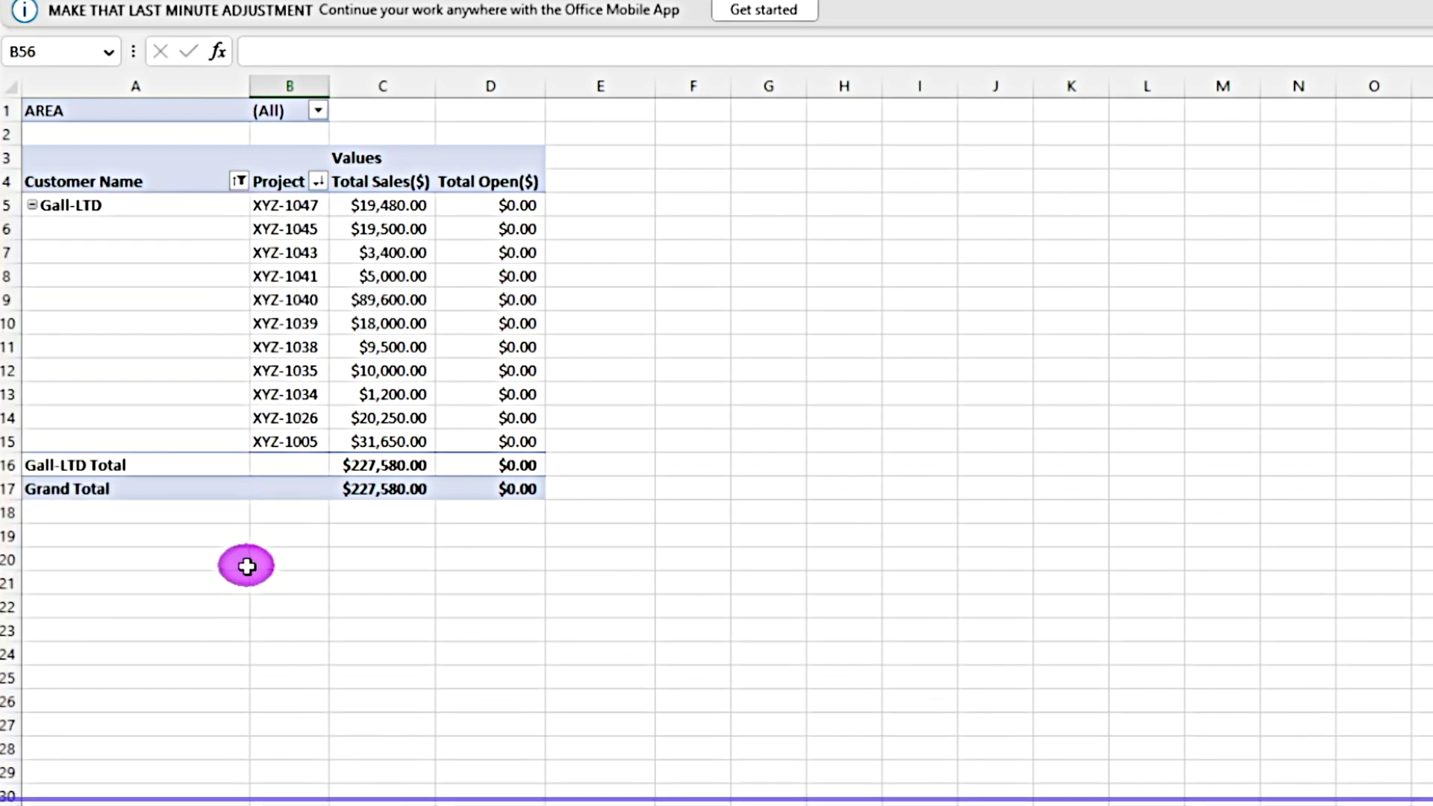
Clear the filter from the Customer Name field
{"action": "left_click", "coordinate": [237, 181]}
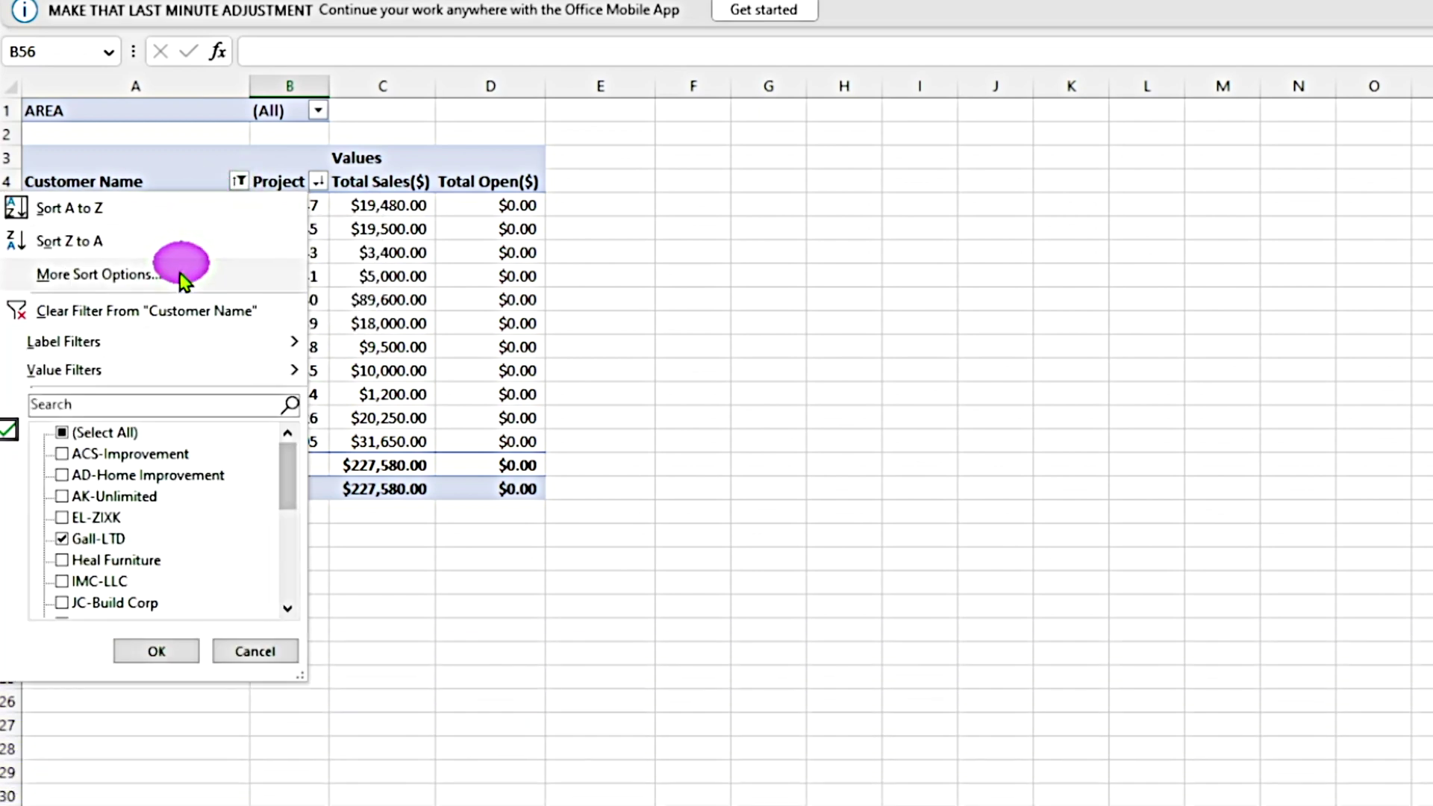
{"action": "left_click", "coordinate": [121, 311]}
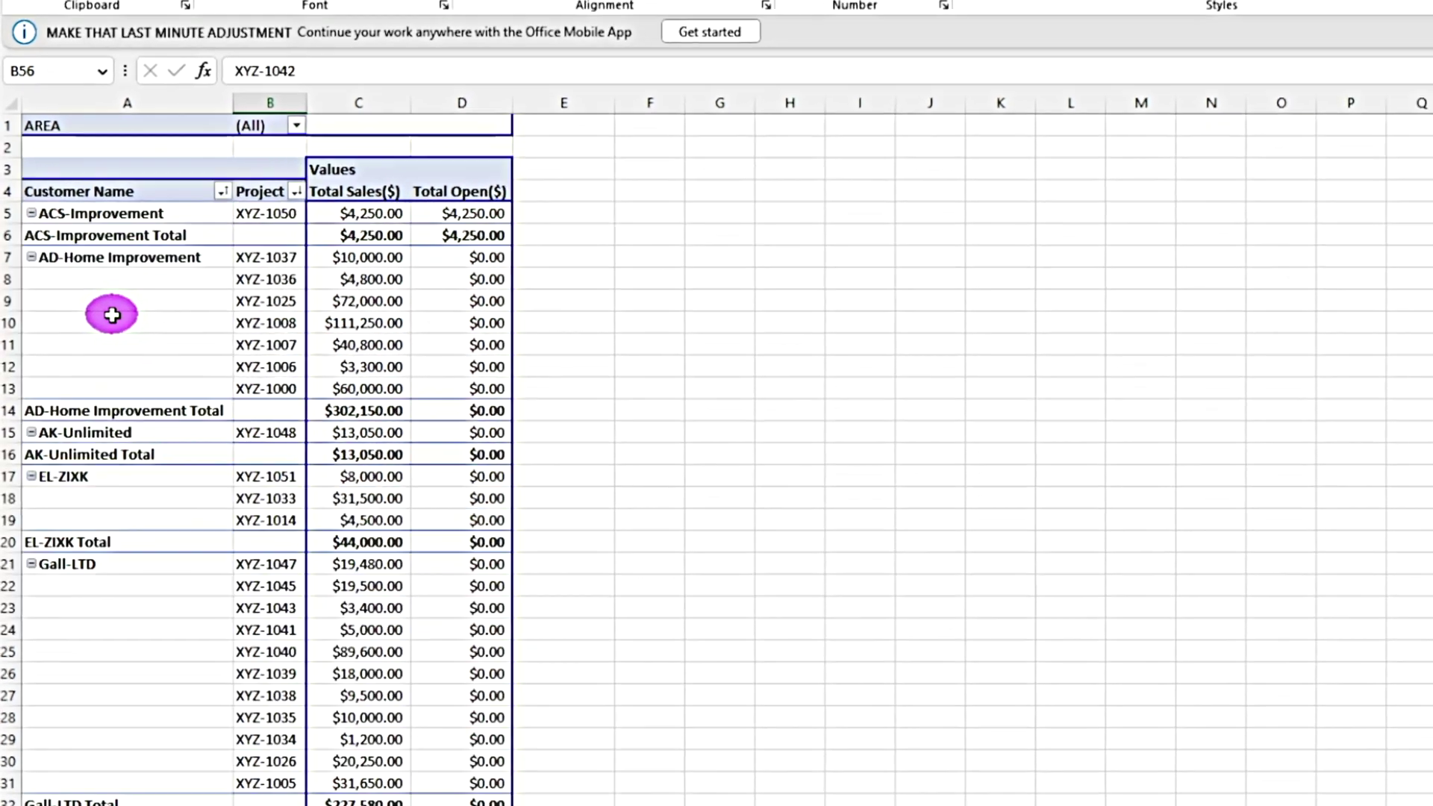
Apply a value filter to the Project field for Total Sales($) greater than or equal to 60000
{"action": "left_click", "coordinate": [318, 181]}
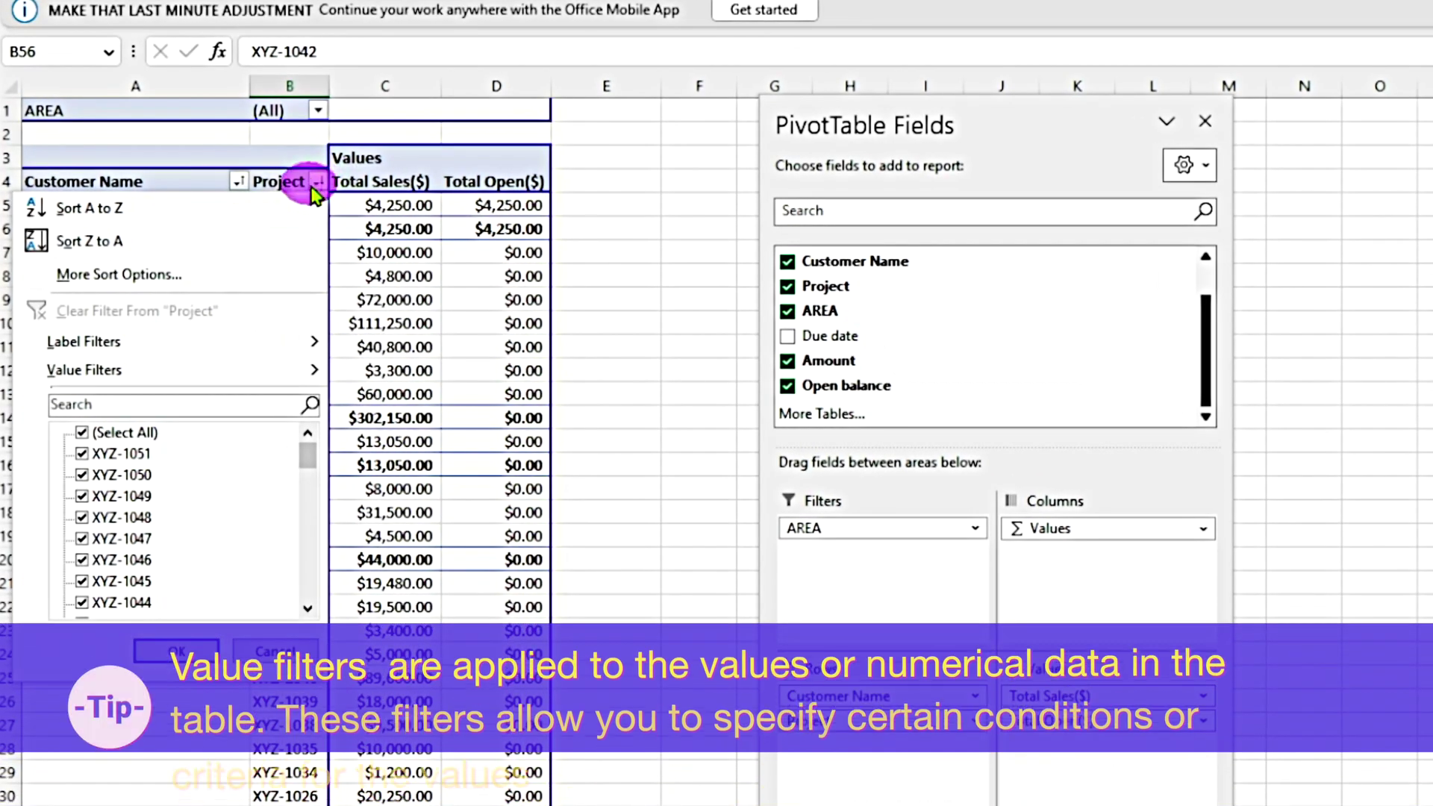
{"action": "mouse_move", "coordinate": [123, 374]}
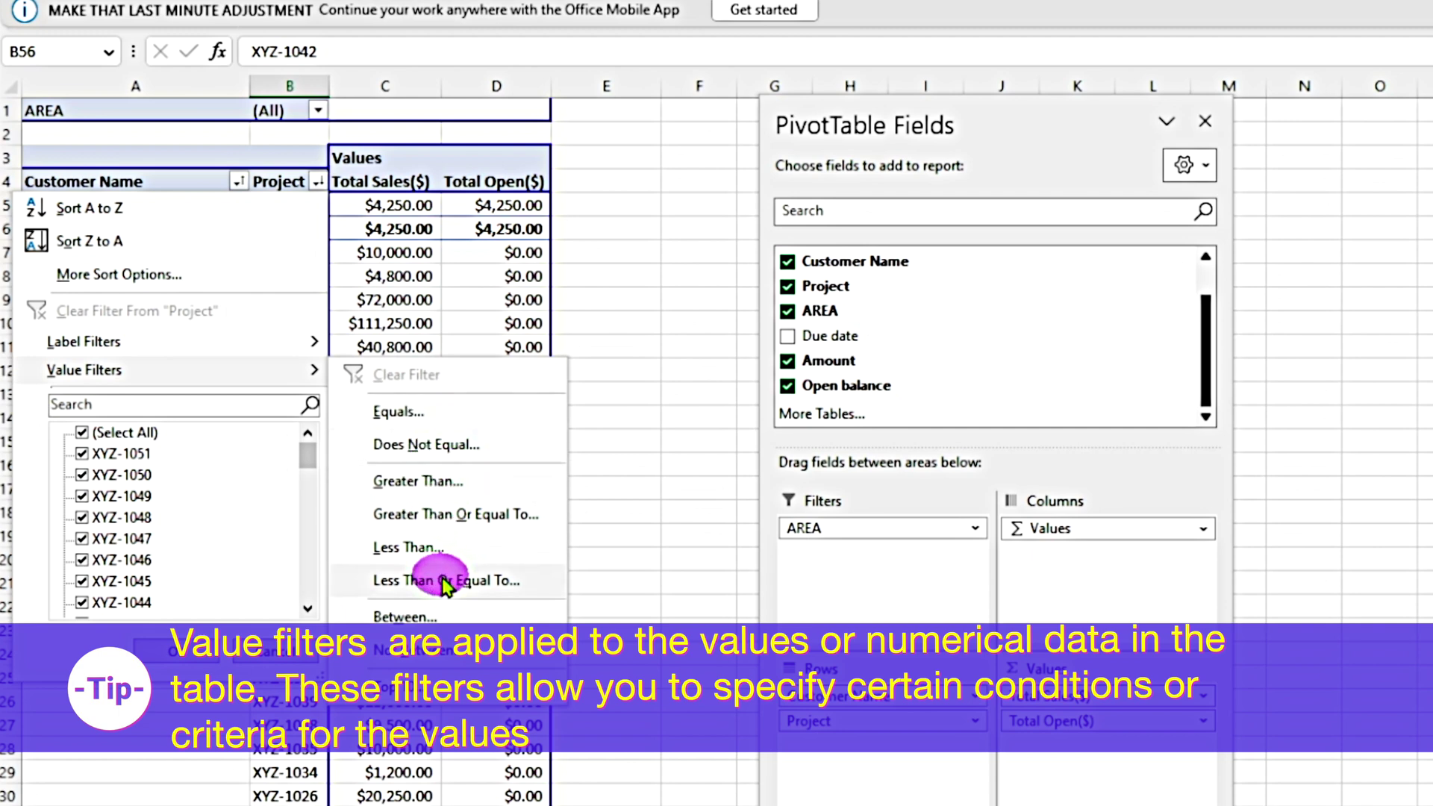
{"action": "left_click", "coordinate": [475, 515]}
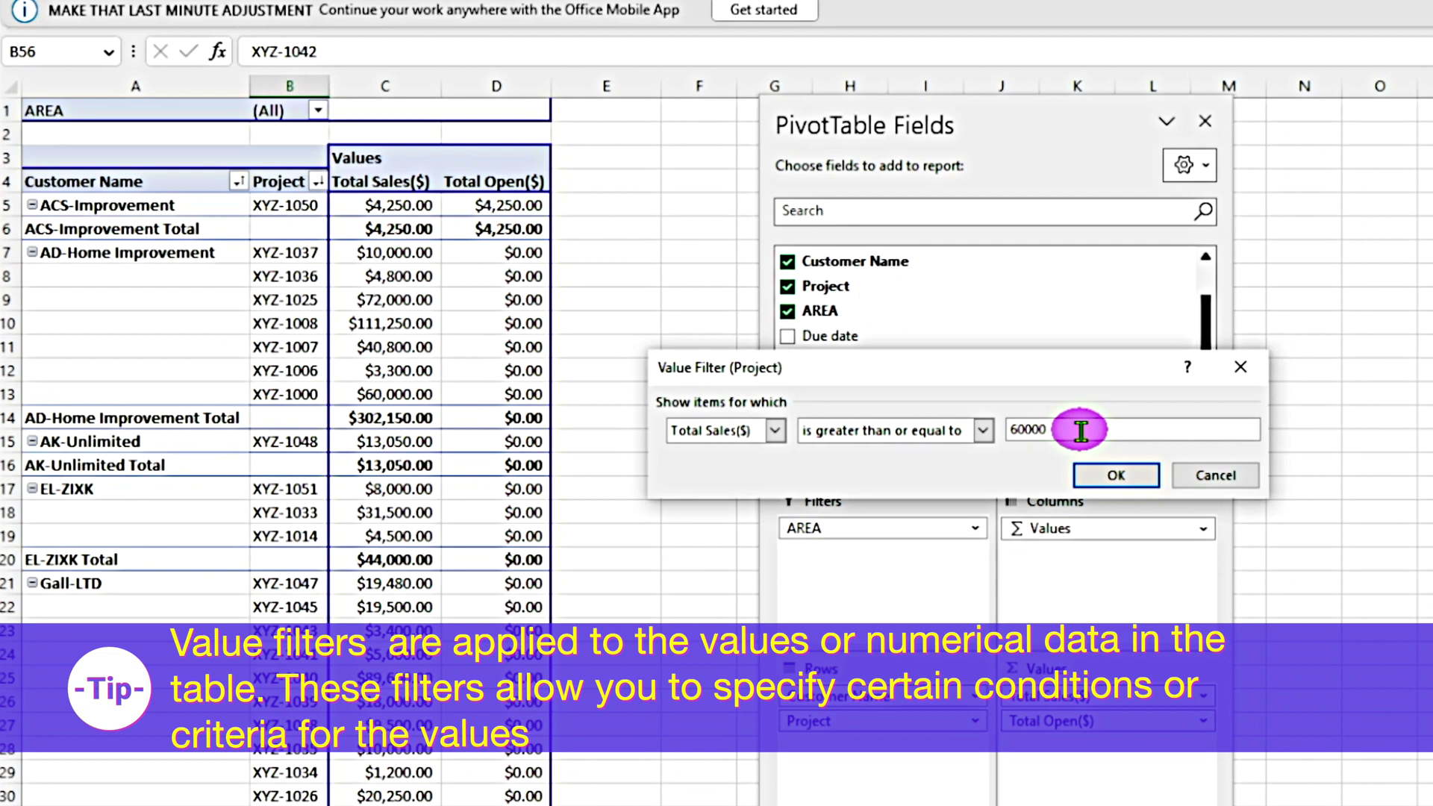
{"action": "left_click", "coordinate": [1101, 475]}
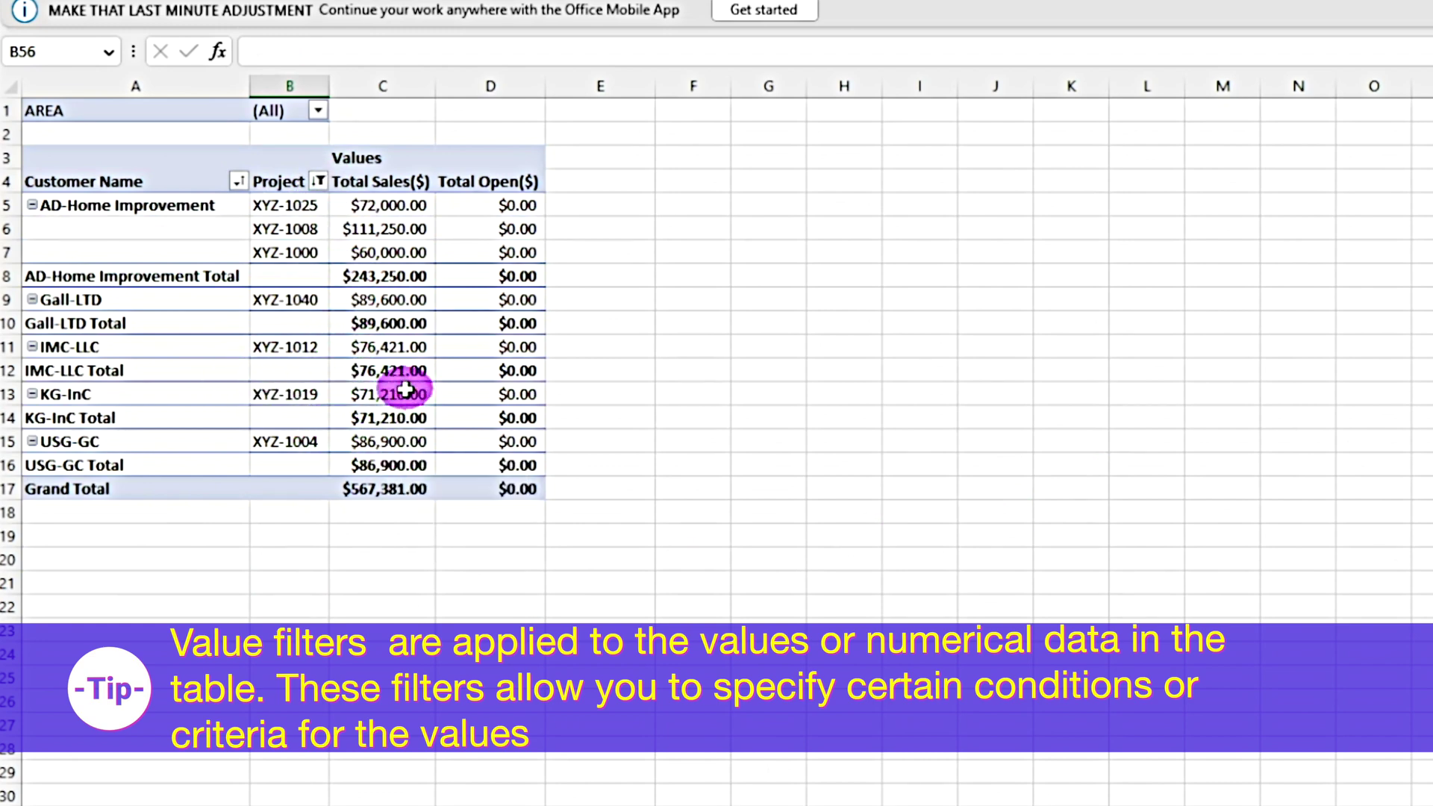
Clear the value filter from the Project field
{"action": "left_click", "coordinate": [409, 224]}
{"action": "left_click", "coordinate": [320, 181]}
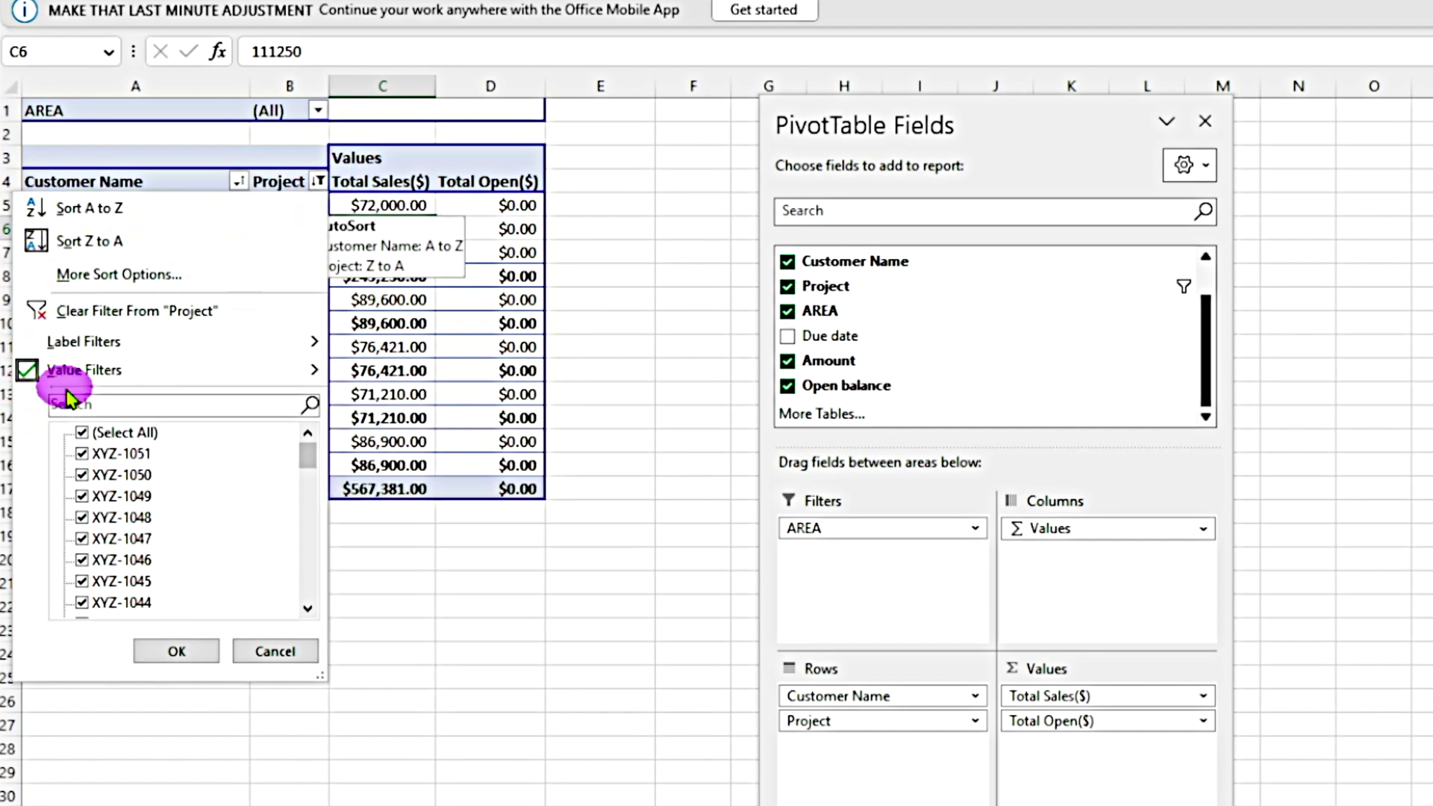
{"action": "left_click", "coordinate": [169, 322]}
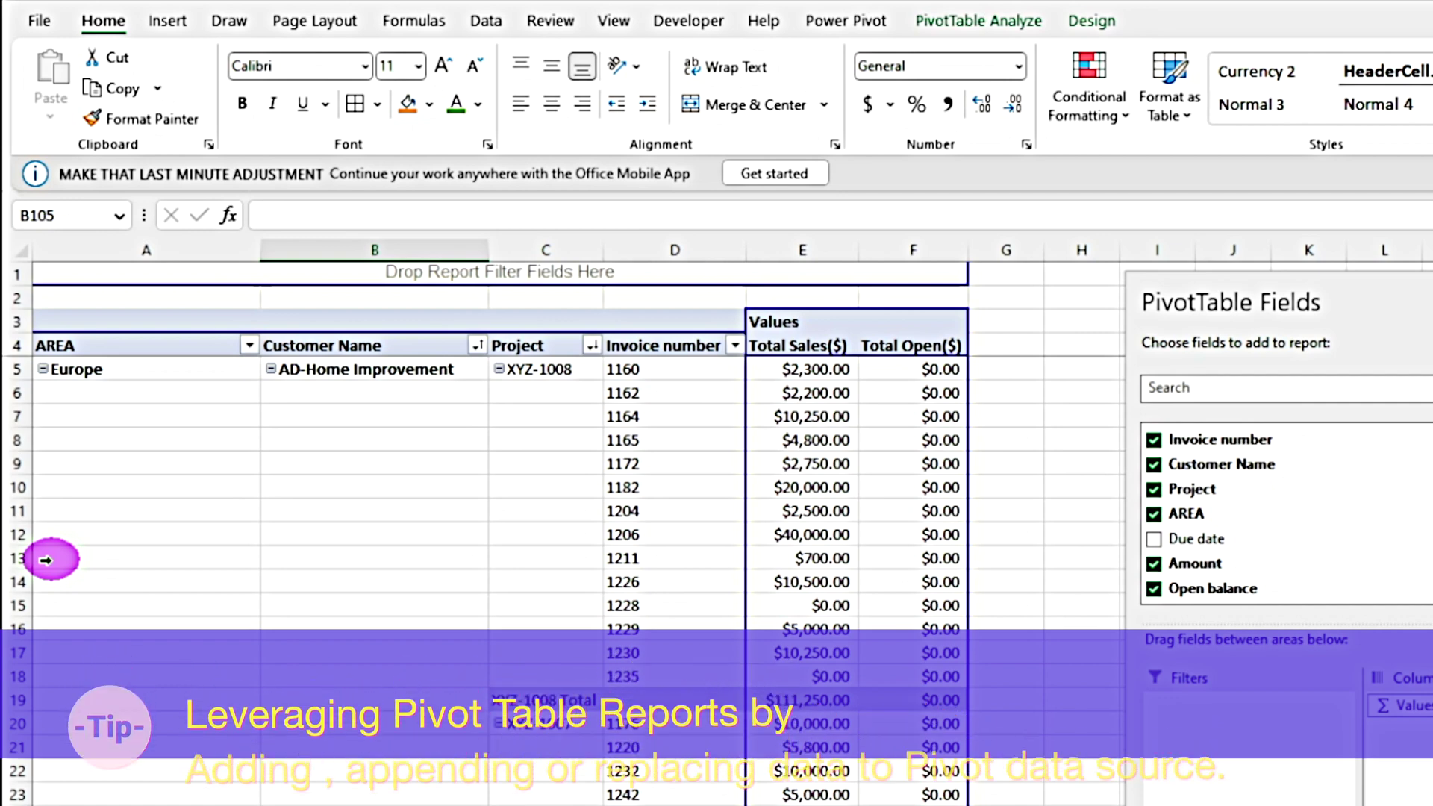
Review the columns of the new Asia invoice data sheet, and copy all its data rows below the header, starting at A5
{"action": "key", "text": "ctrl+Page_Up"}
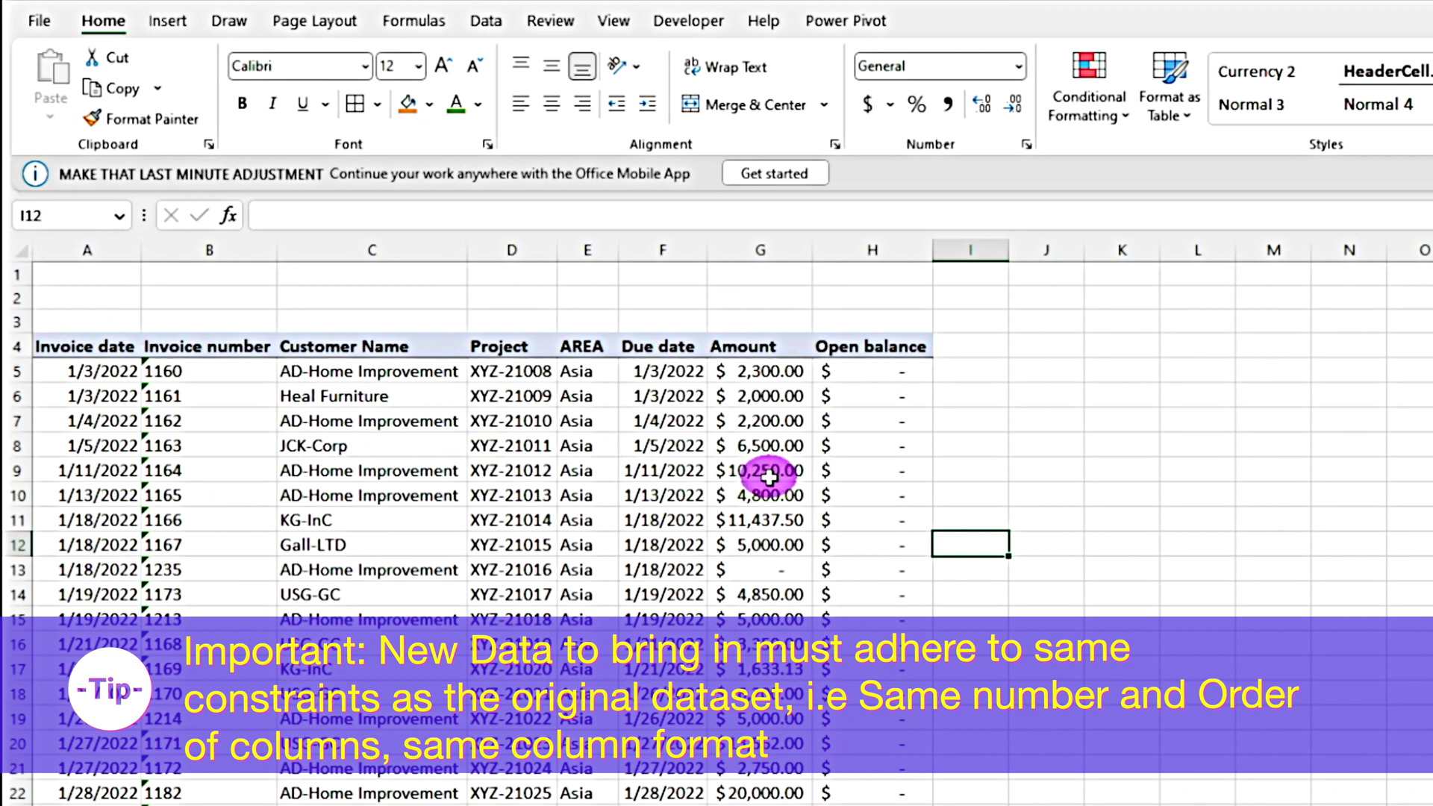
{"action": "left_click_drag", "start_coordinate": [71, 345], "coordinate": [908, 454]}
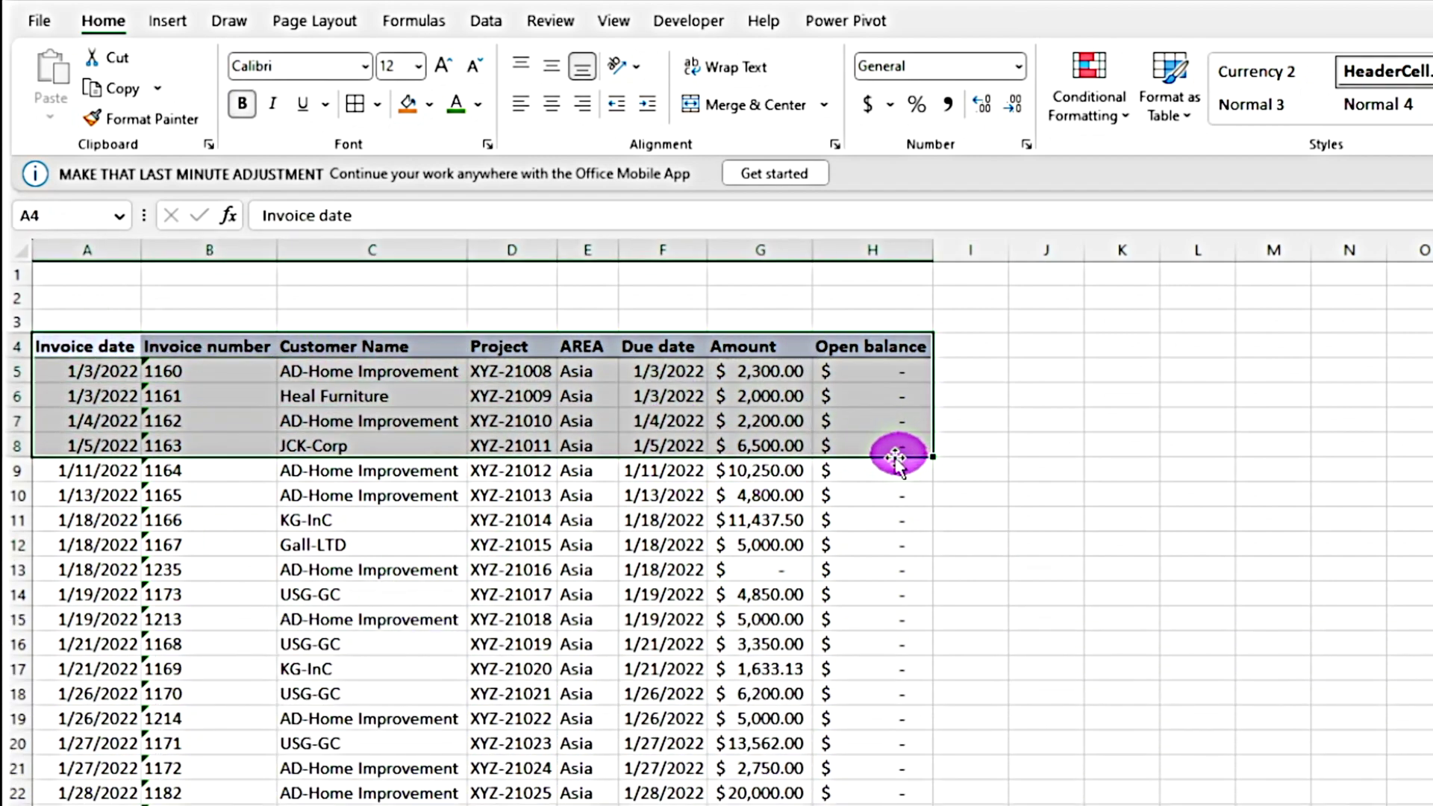
{"action": "left_click", "coordinate": [772, 541]}
{"action": "left_click_drag", "start_coordinate": [97, 371], "coordinate": [881, 805]}
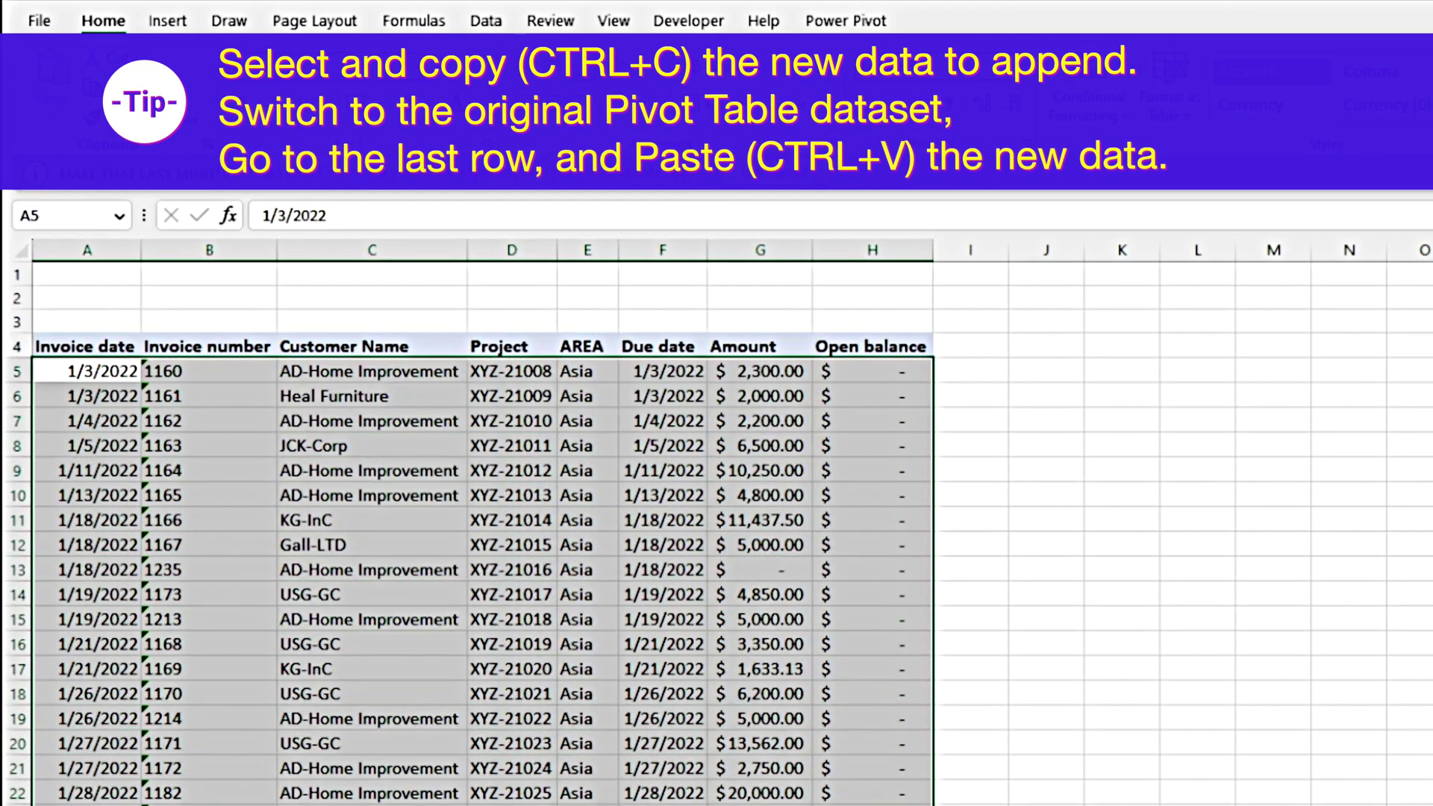
{"action": "key", "text": "ctrl+c"}
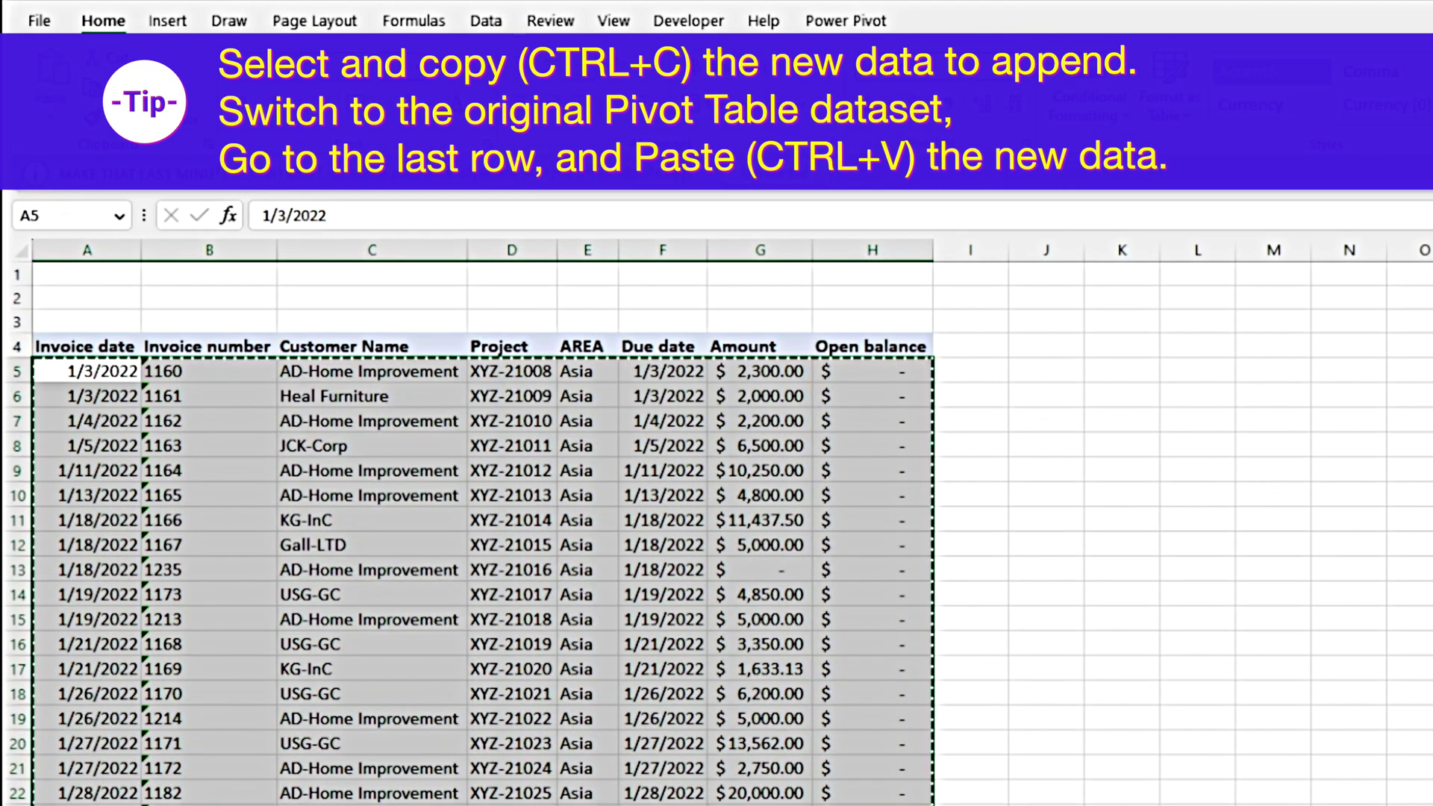
Append the copied Asia invoice rows to the PivotData-Sales 2022 sheet in the first empty row, starting at A164
{"action": "key", "text": "ctrl+Page_Up"}
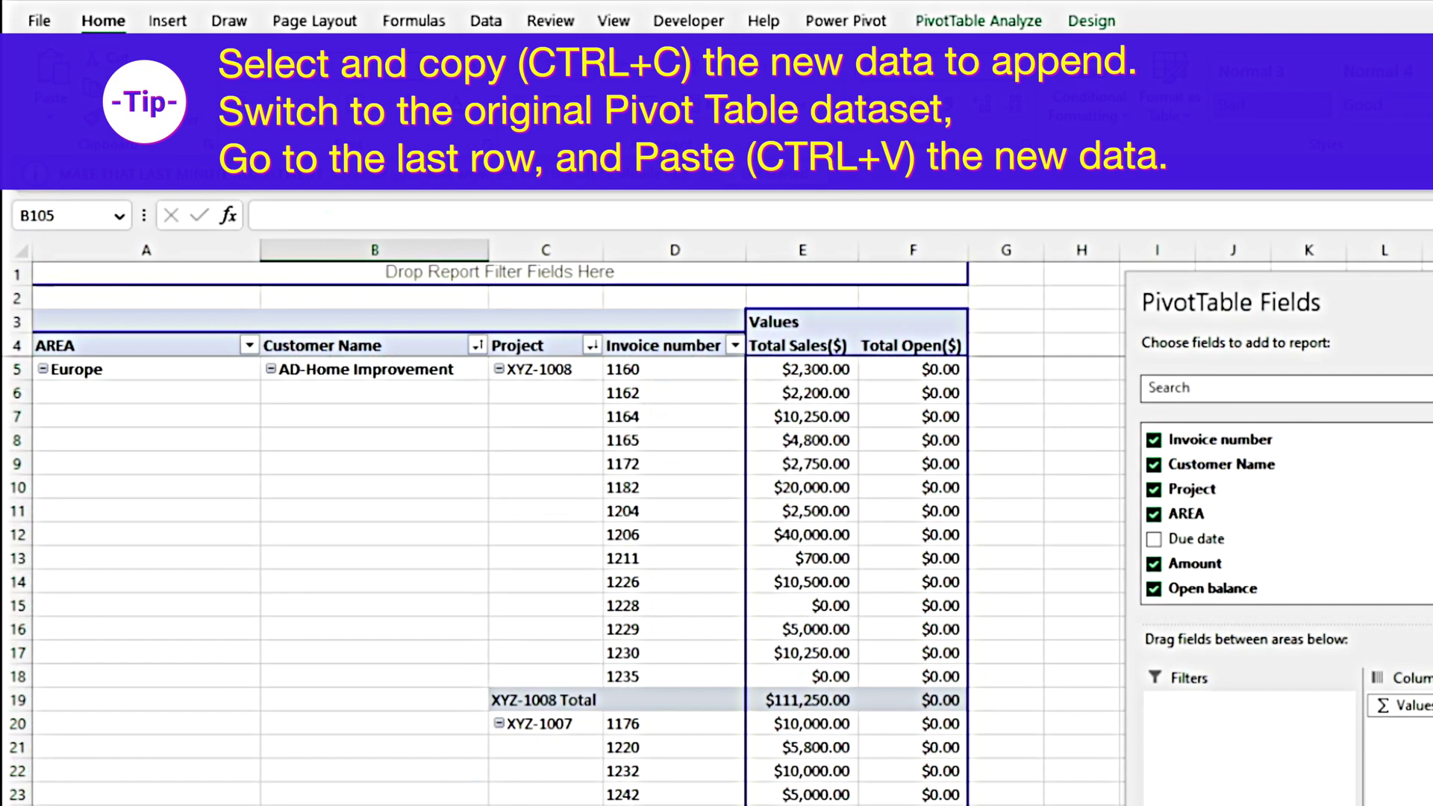
{"action": "key", "text": "ctrl+Page_Up"}
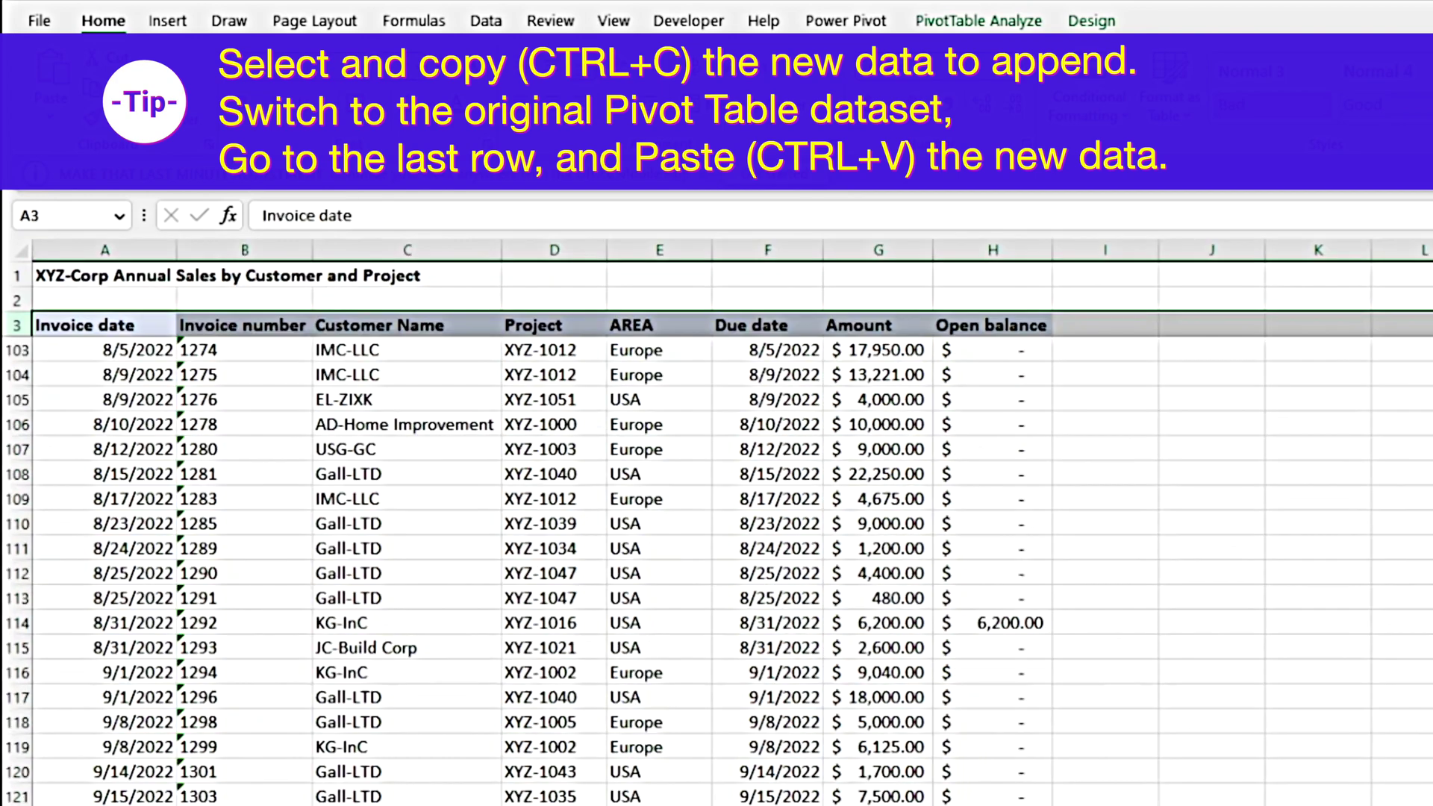
{"action": "scroll", "coordinate": [473, 756], "scroll_direction": "down", "scroll_amount": 1}
{"action": "scroll", "coordinate": [473, 756], "scroll_direction": "up", "scroll_amount": 2}
{"action": "scroll", "coordinate": [473, 754], "scroll_direction": "down", "scroll_amount": 4}
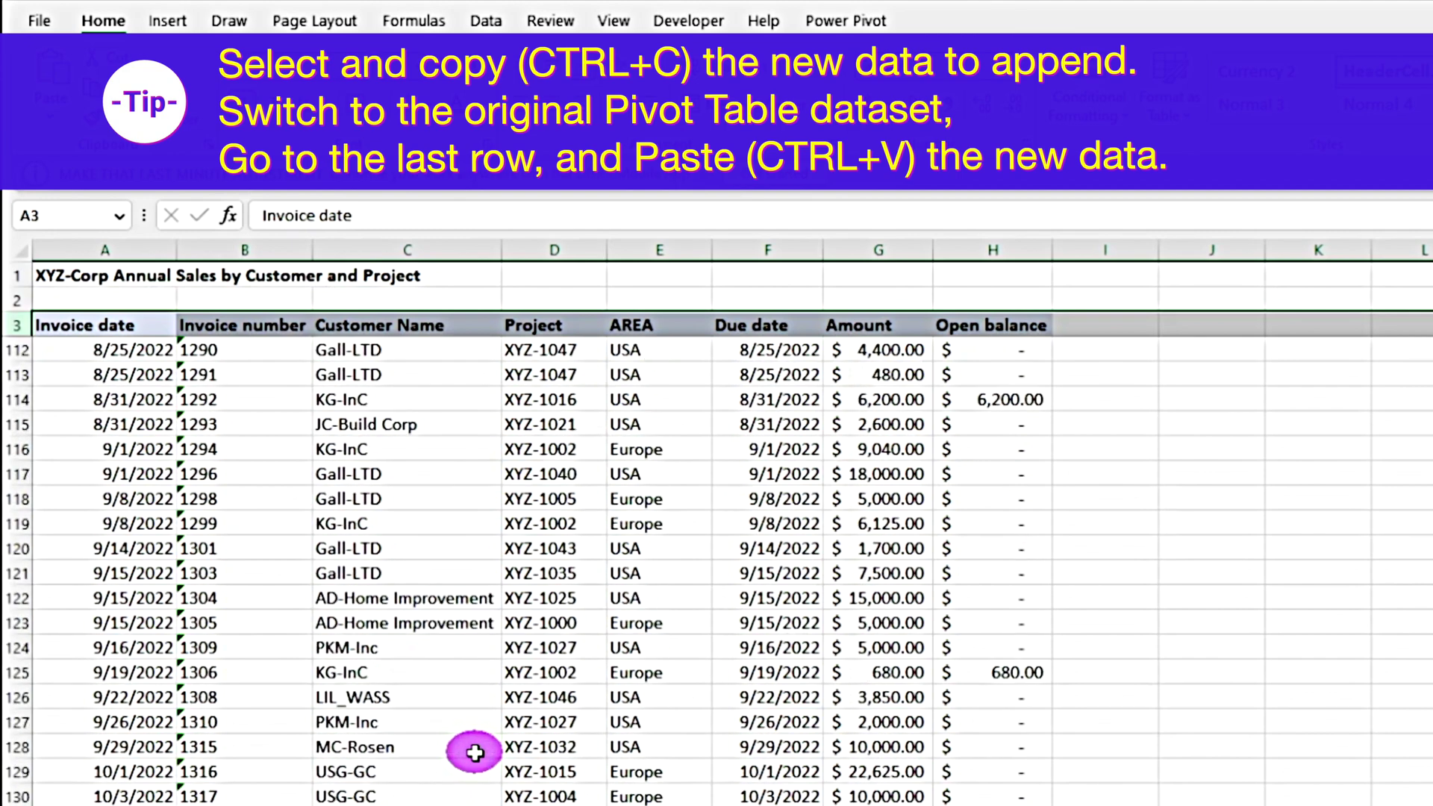
{"action": "scroll", "coordinate": [474, 753], "scroll_direction": "down", "scroll_amount": 6}
{"action": "scroll", "coordinate": [468, 761], "scroll_direction": "down", "scroll_amount": 6}
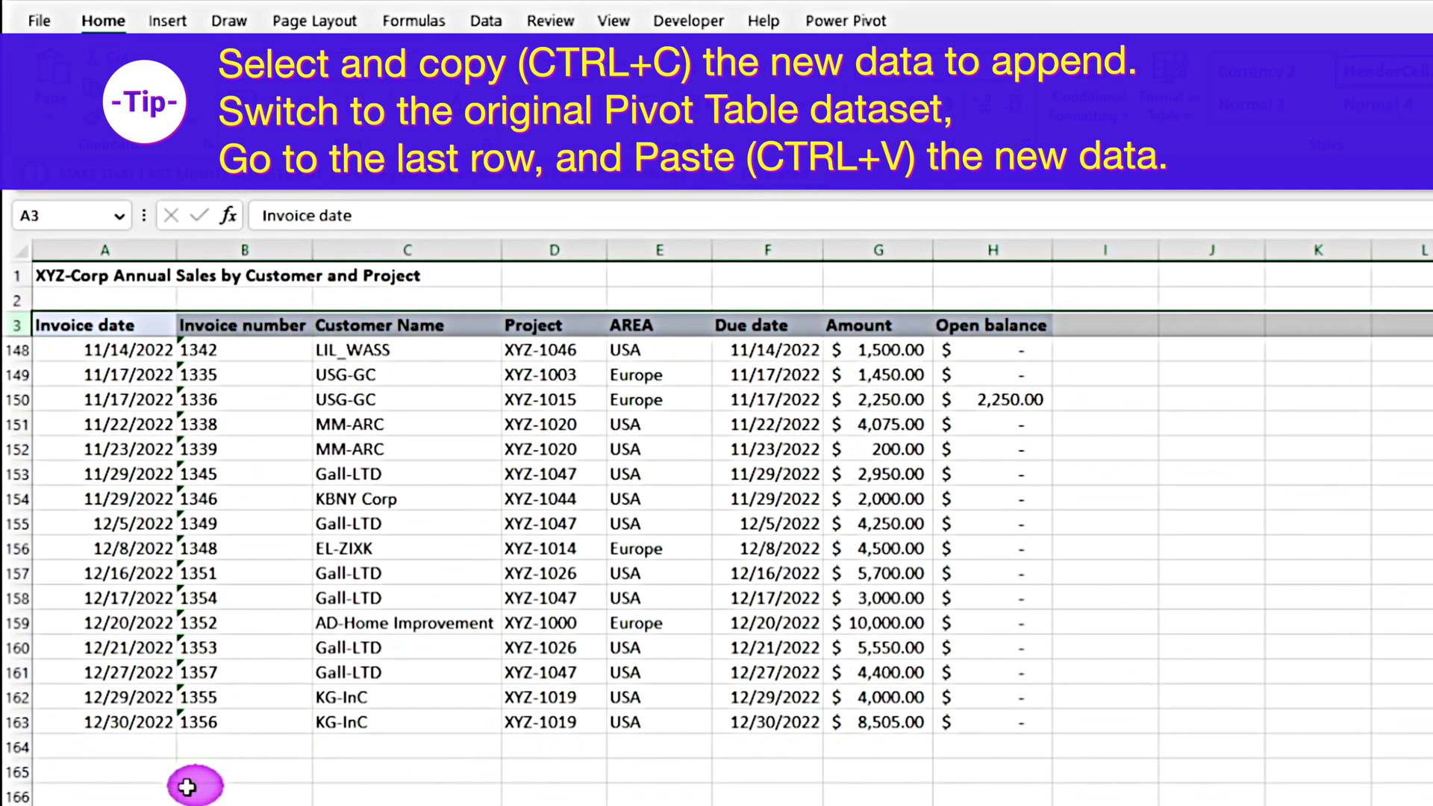
{"action": "left_click", "coordinate": [97, 748]}
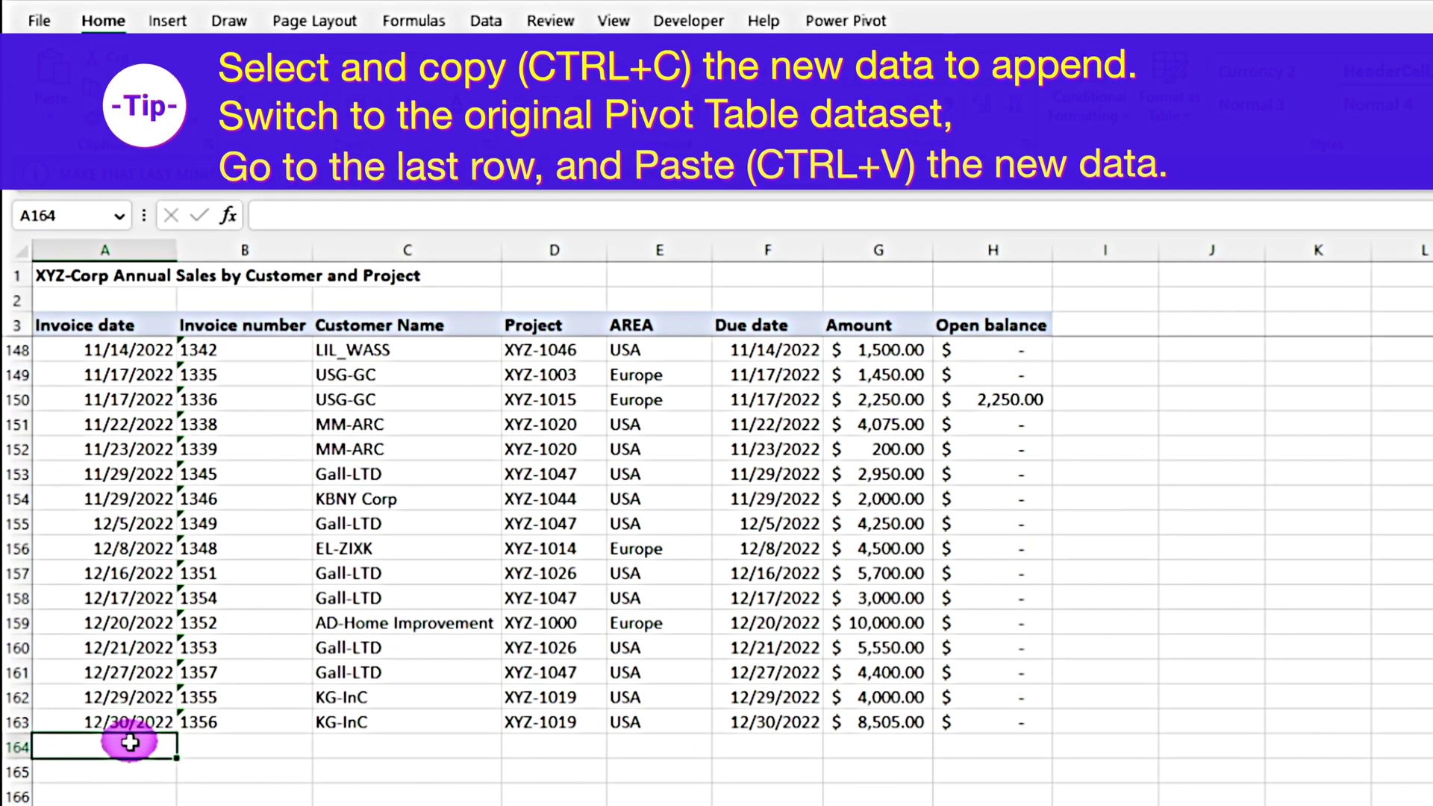
{"action": "key", "text": "ctrl+v"}
{"action": "scroll", "coordinate": [383, 796], "scroll_direction": "down", "scroll_amount": 2}
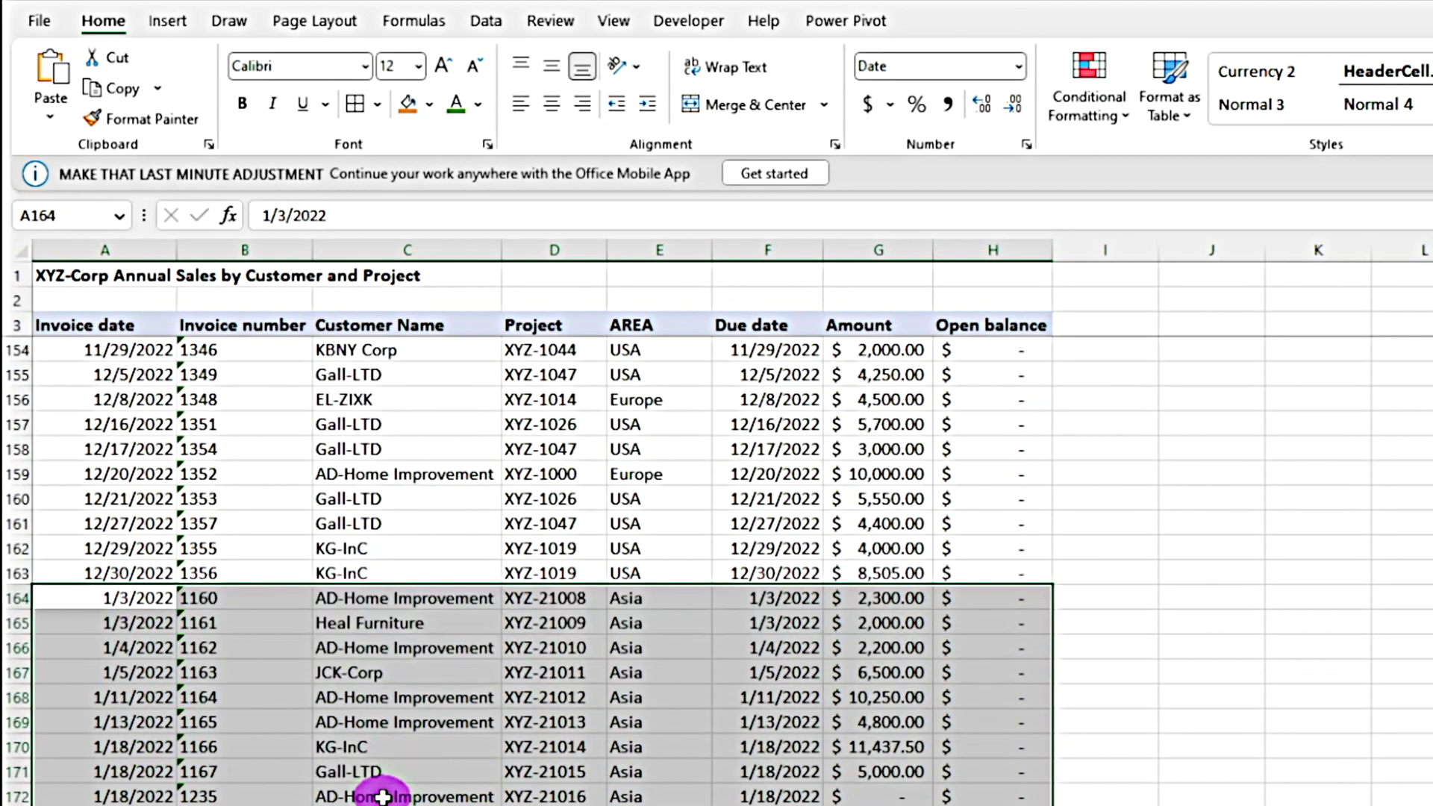
{"action": "left_click", "coordinate": [382, 796]}
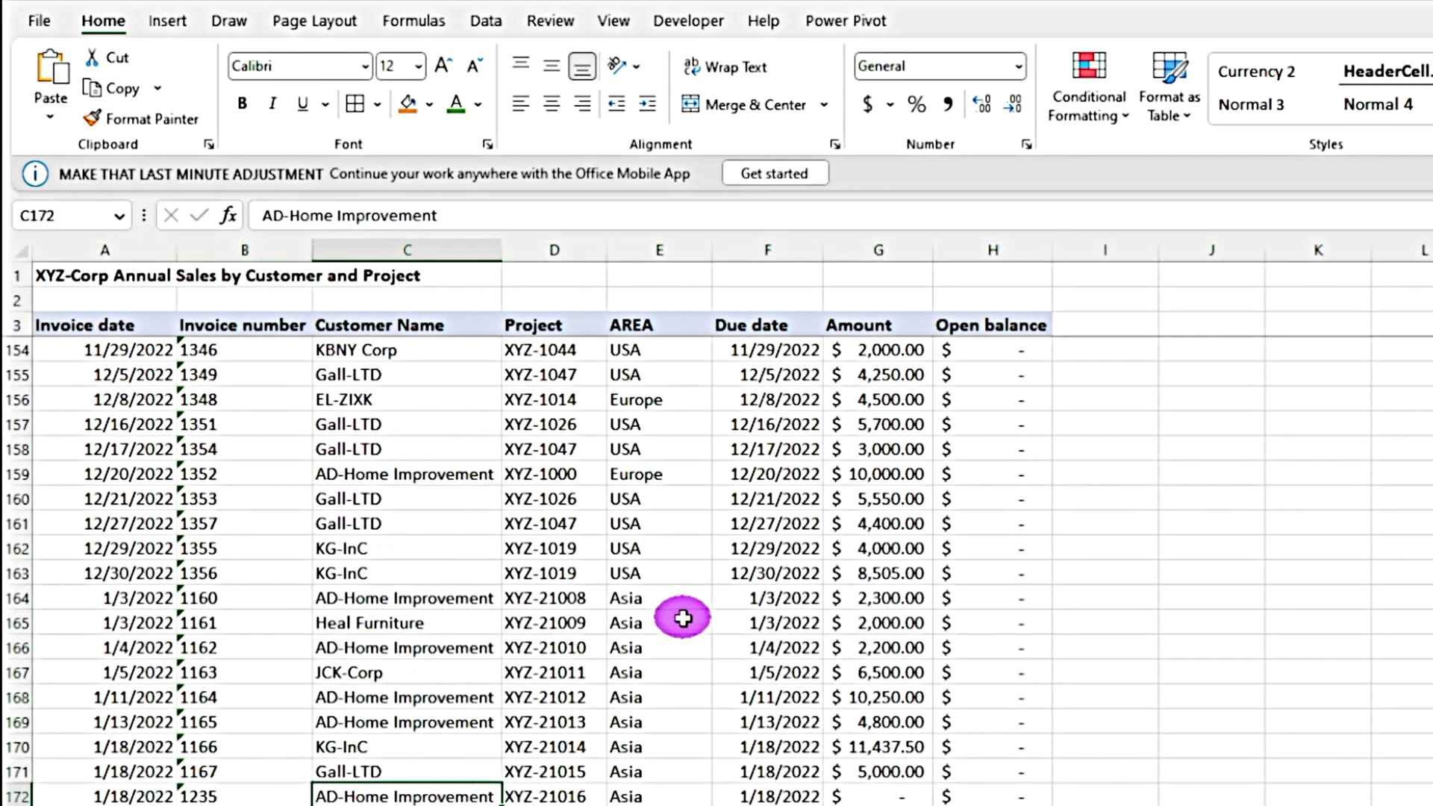
Look over the extended sales data, return to the pivot report on Sheet23 and refresh the pivot table
{"action": "scroll", "coordinate": [680, 796], "scroll_direction": "down", "scroll_amount": 5}
{"action": "scroll", "coordinate": [682, 794], "scroll_direction": "up", "scroll_amount": 10}
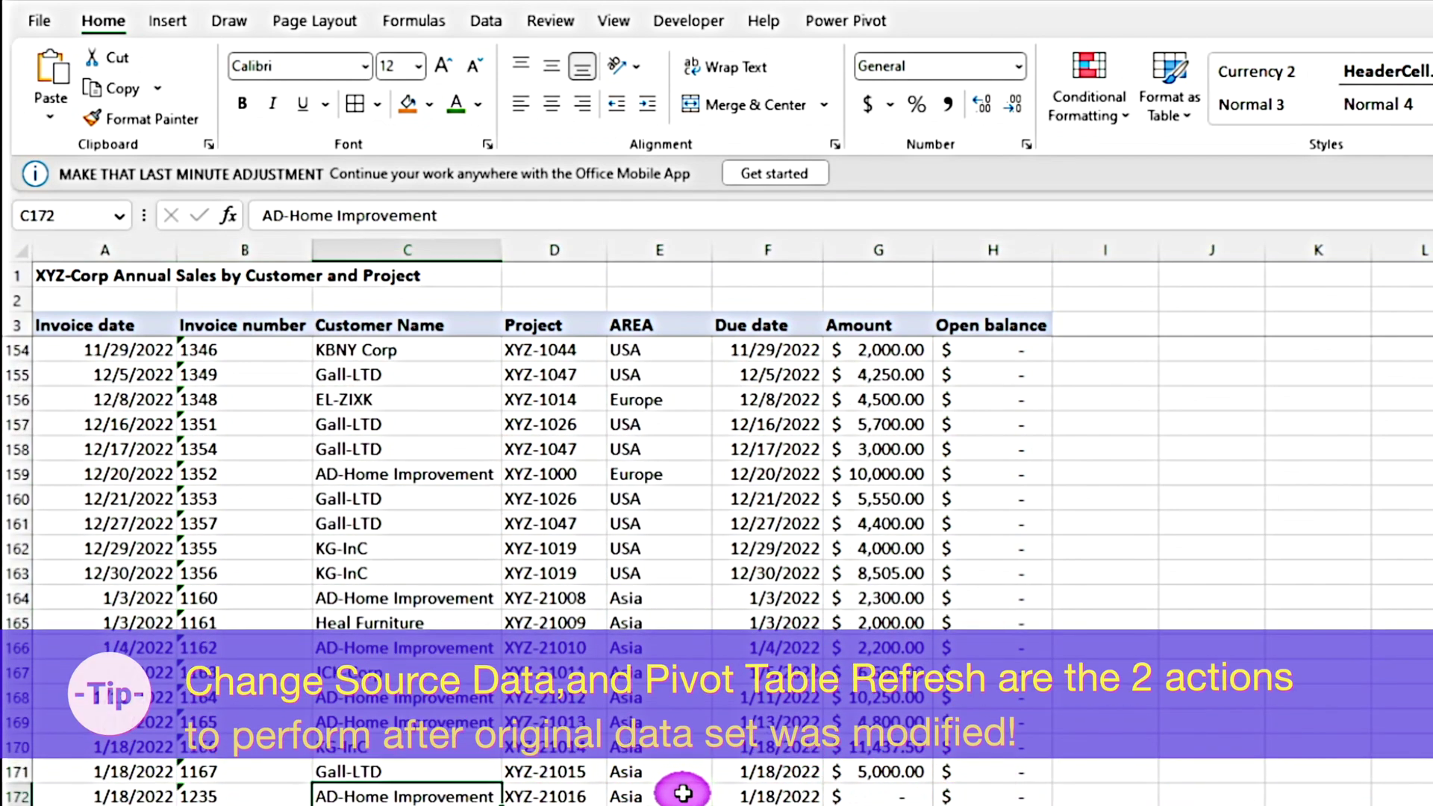
{"action": "scroll", "coordinate": [683, 791], "scroll_direction": "up", "scroll_amount": 20}
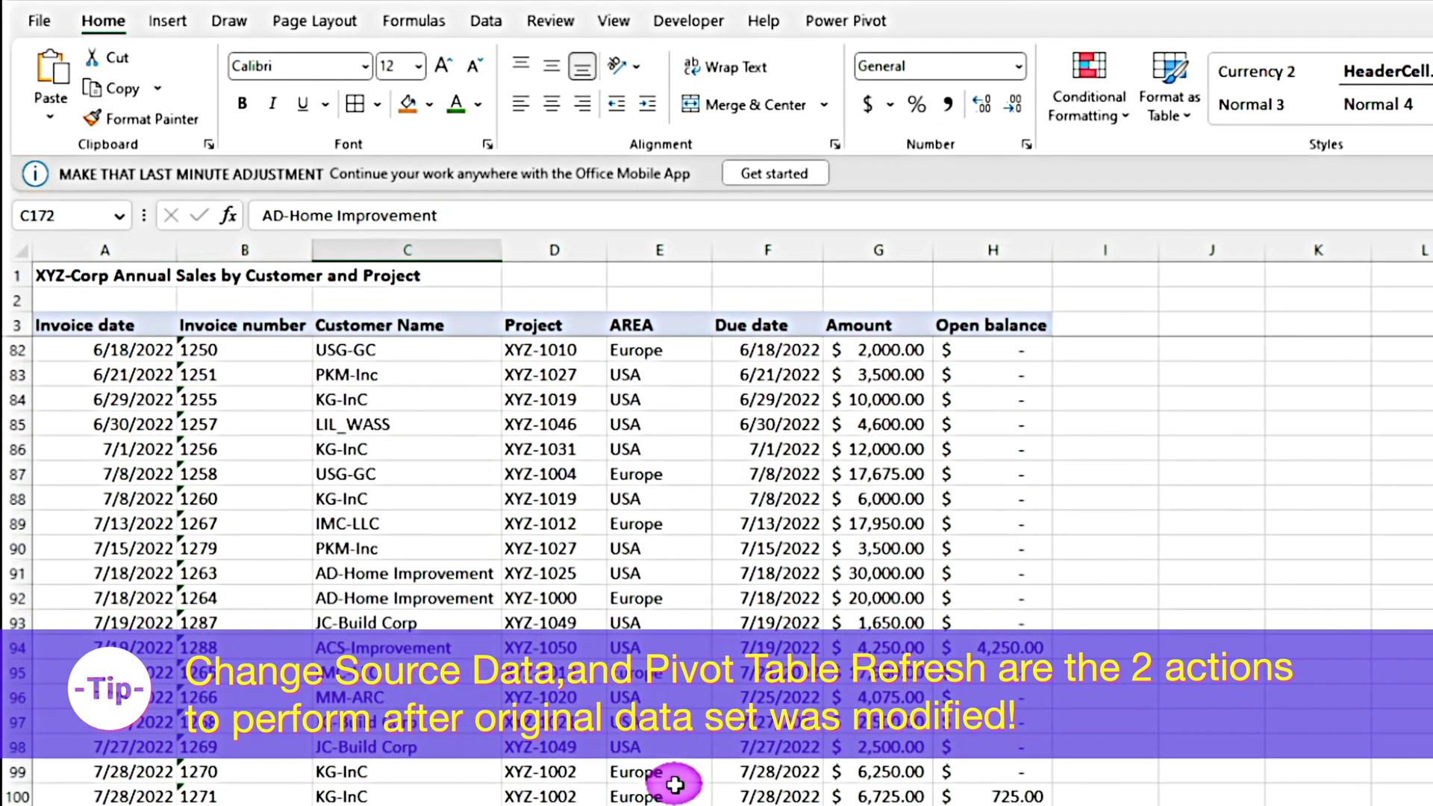
{"action": "scroll", "coordinate": [675, 786], "scroll_direction": "up", "scroll_amount": 17}
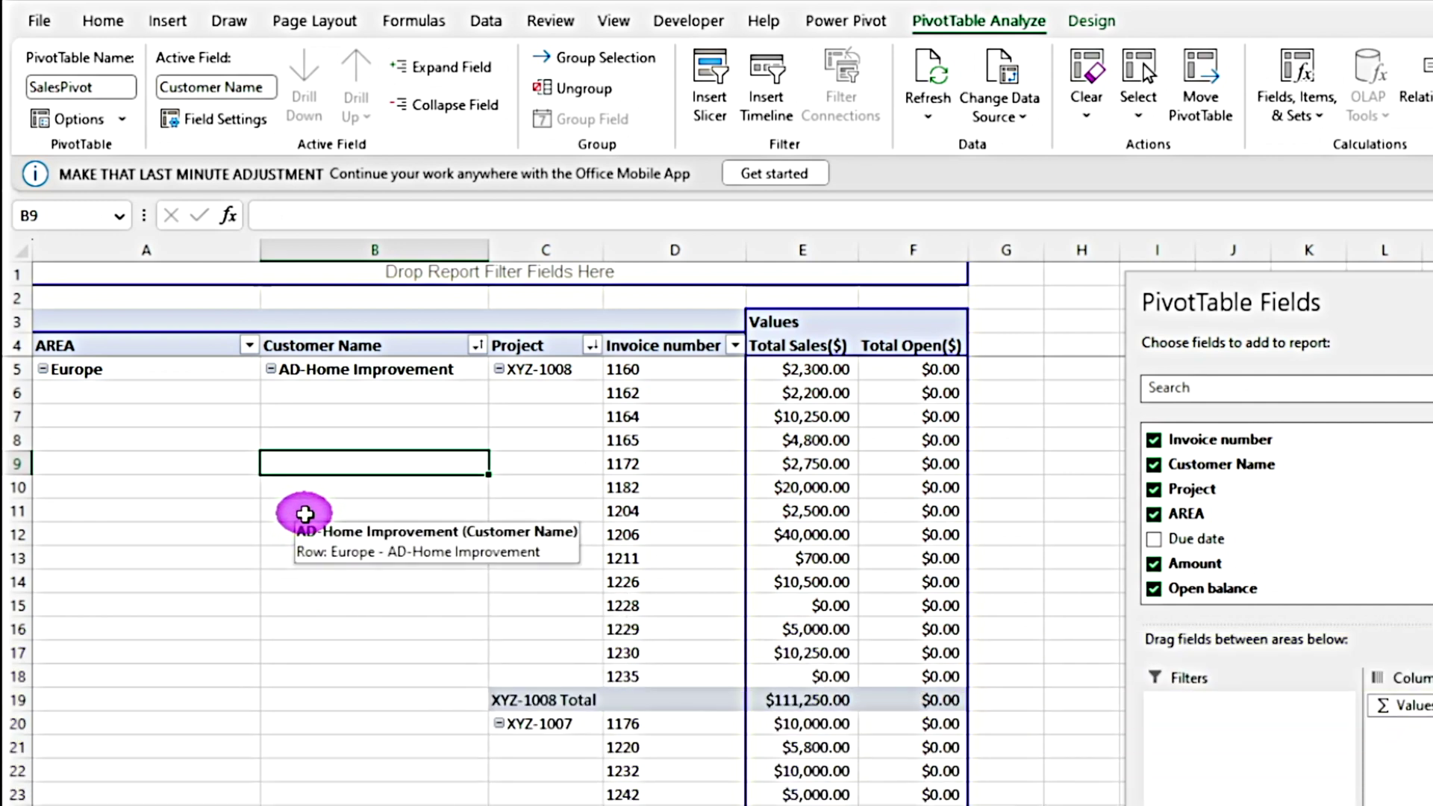
{"action": "right_click", "coordinate": [129, 515]}
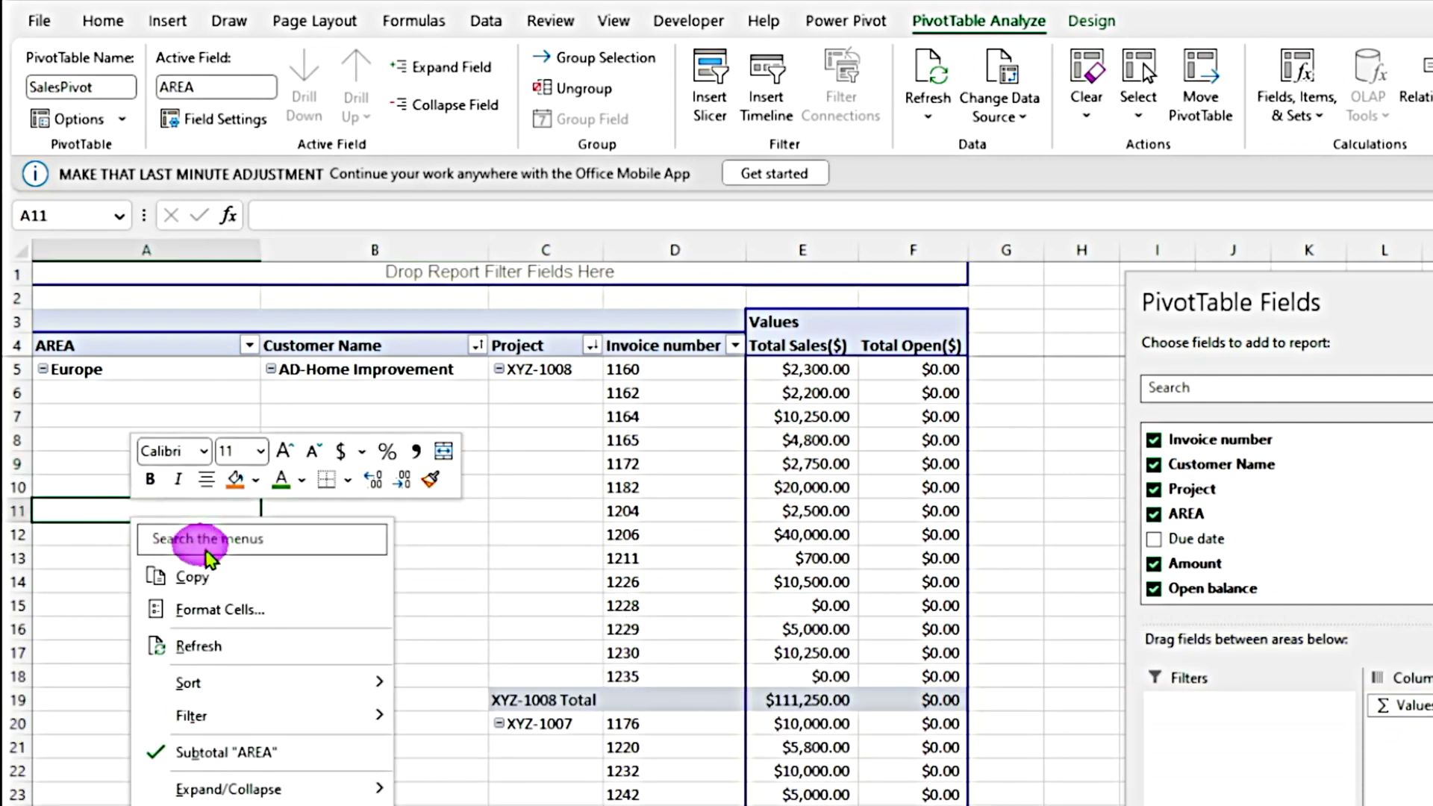
{"action": "left_click", "coordinate": [238, 649]}
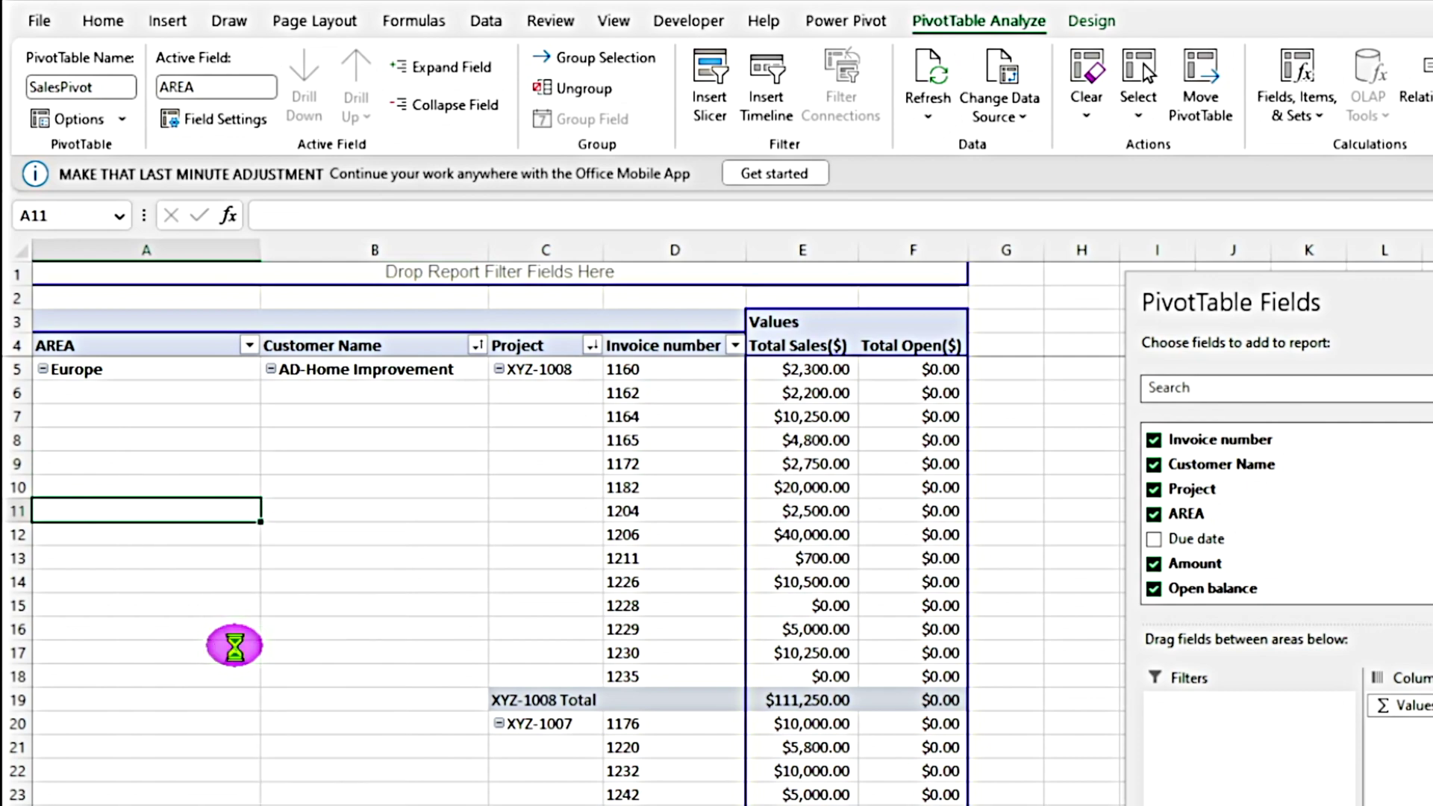
Check the refreshed pivot table down to the Grand Total to see whether the new Asia area is included
{"action": "scroll", "coordinate": [399, 647], "scroll_direction": "down", "scroll_amount": 1}
{"action": "scroll", "coordinate": [401, 647], "scroll_direction": "up", "scroll_amount": 1}
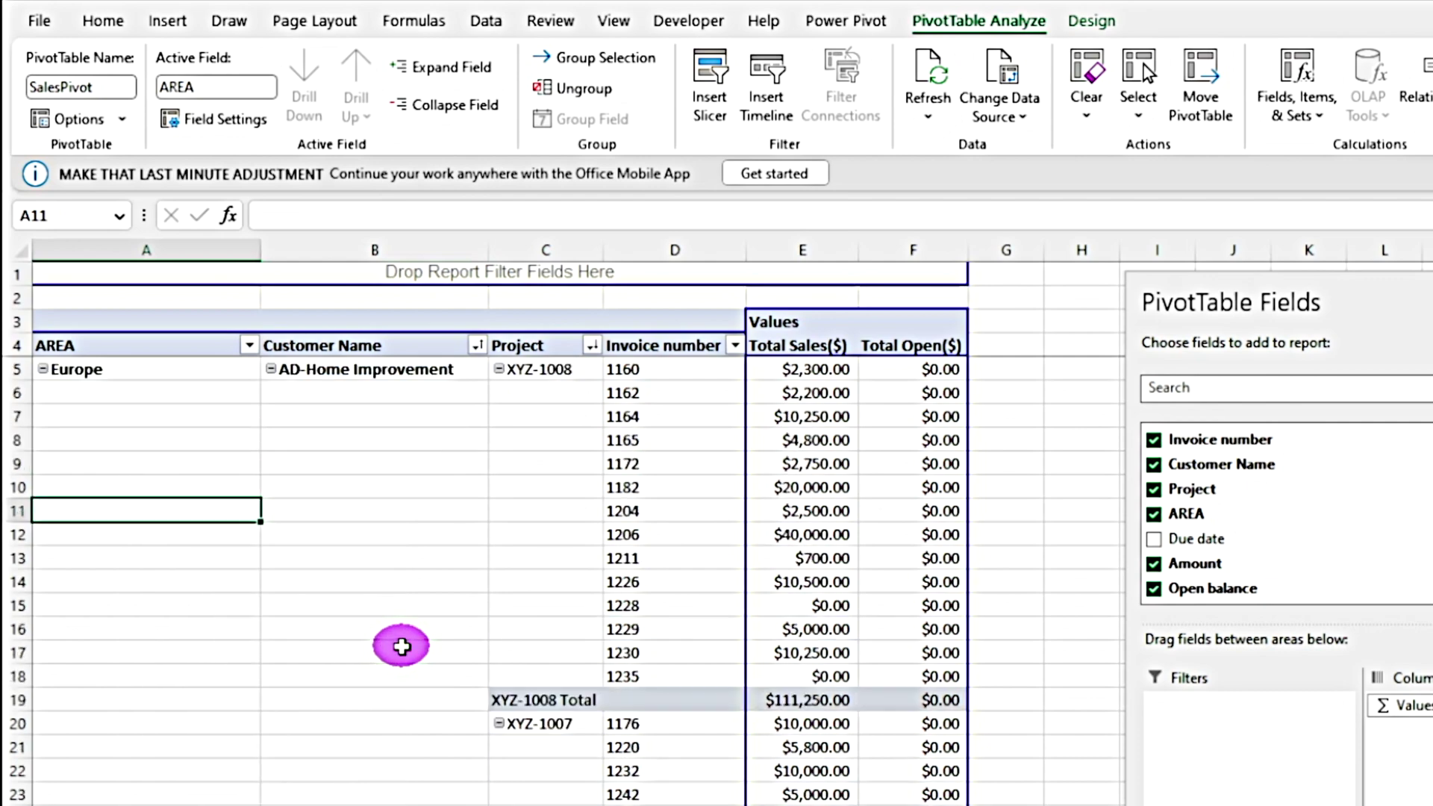
{"action": "scroll", "coordinate": [402, 647], "scroll_direction": "down", "scroll_amount": 20}
{"action": "scroll", "coordinate": [404, 642], "scroll_direction": "down", "scroll_amount": 20}
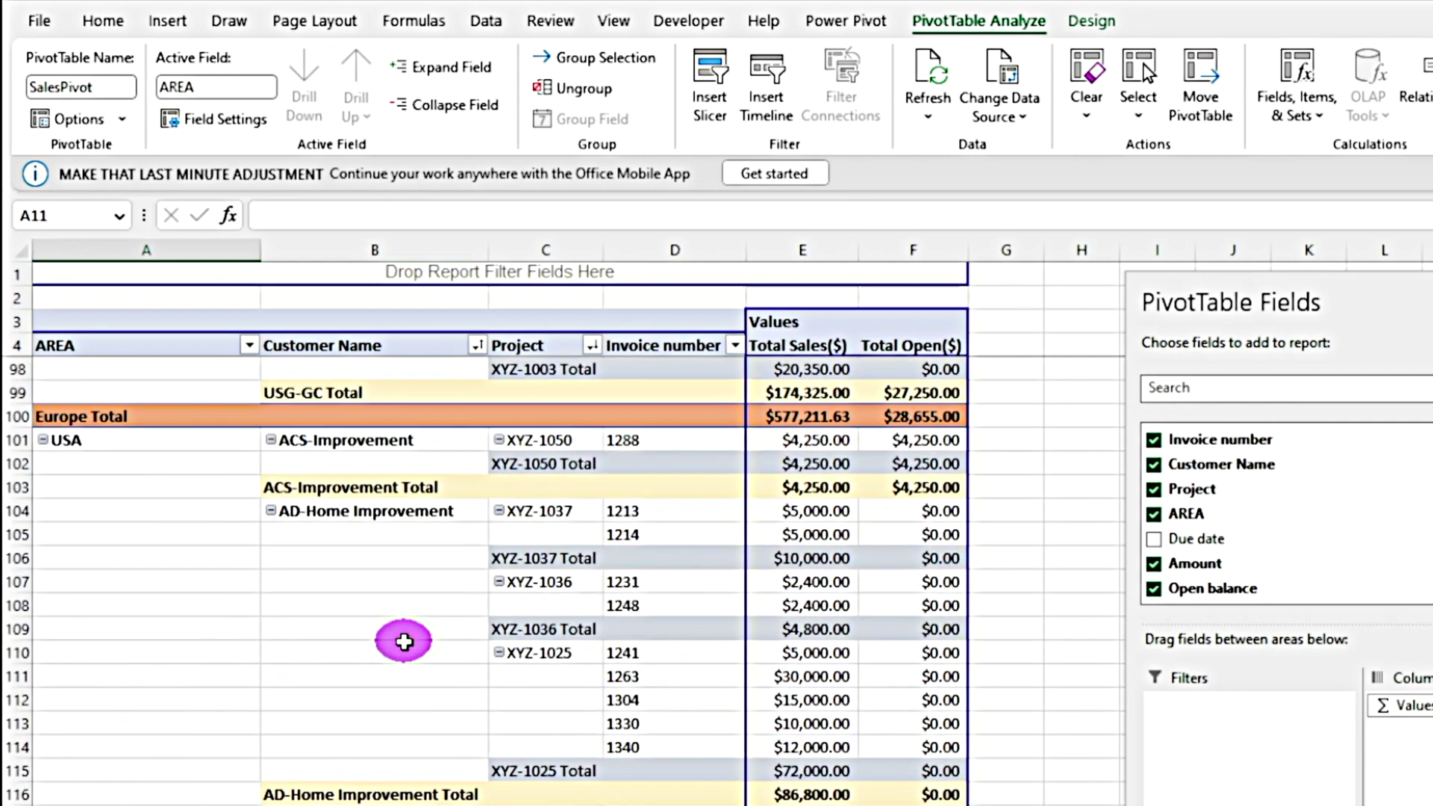
{"action": "scroll", "coordinate": [404, 641], "scroll_direction": "down", "scroll_amount": 20}
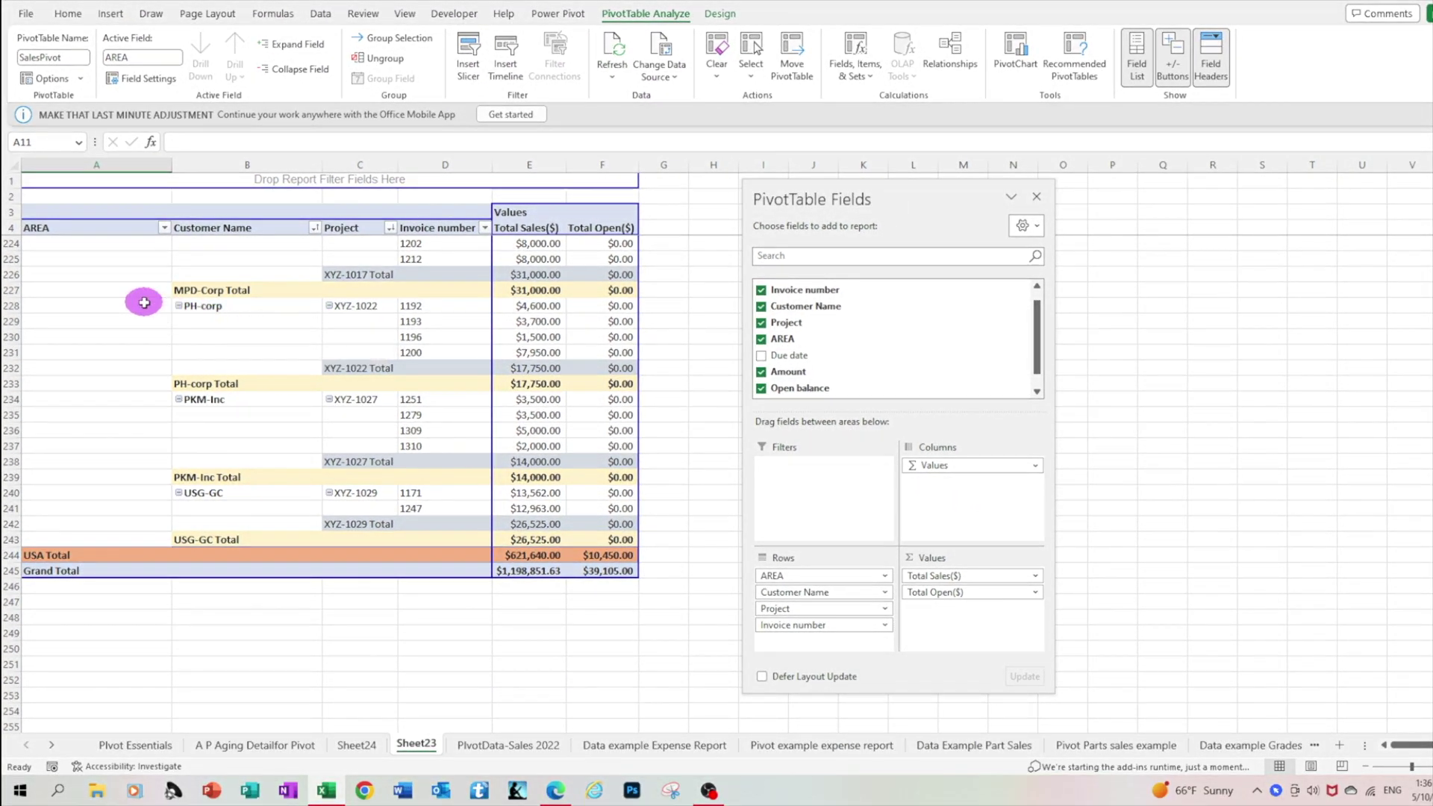
{"action": "scroll", "coordinate": [144, 299], "scroll_direction": "down", "scroll_amount": 1}
{"action": "scroll", "coordinate": [144, 303], "scroll_direction": "up", "scroll_amount": 19}
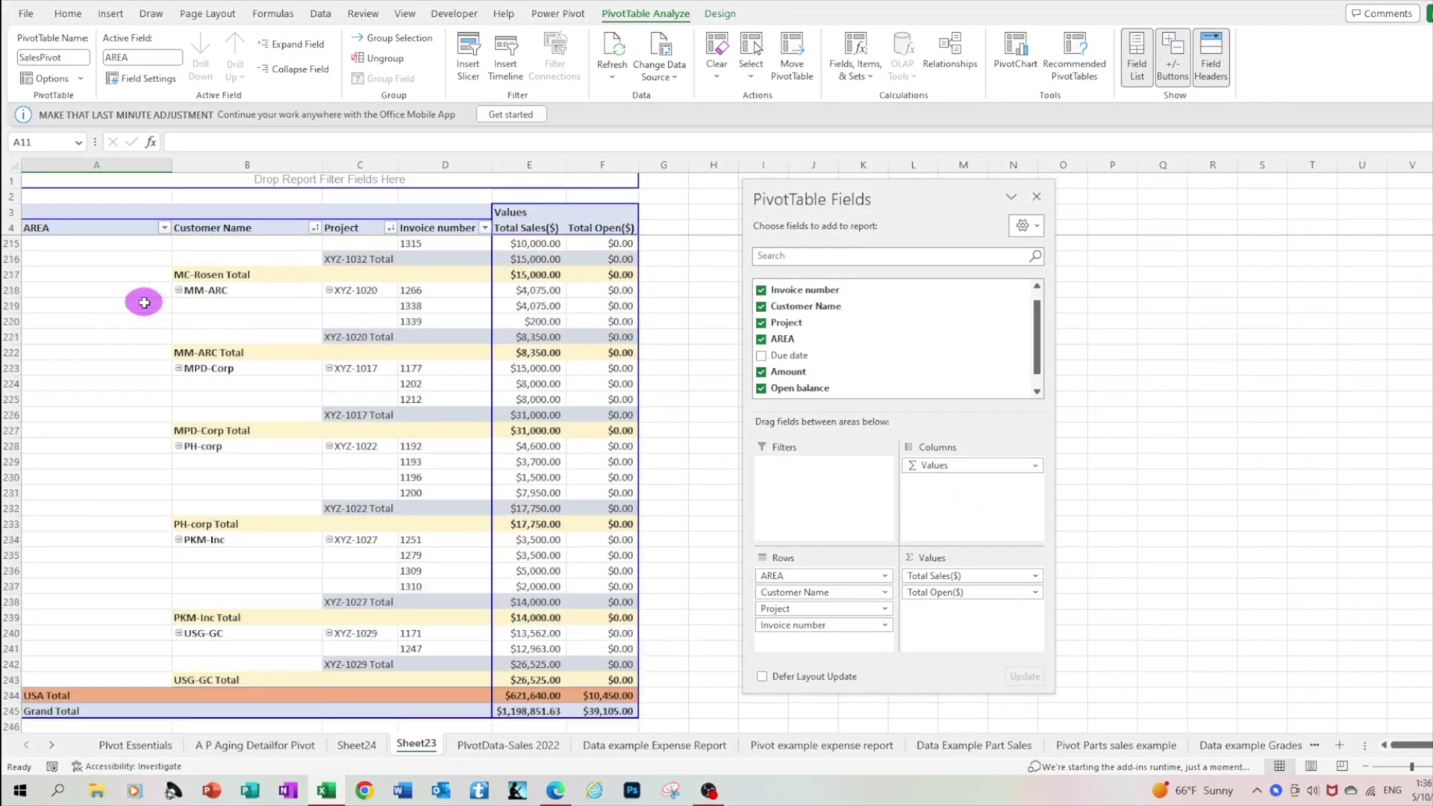
{"action": "scroll", "coordinate": [218, 459], "scroll_direction": "up", "scroll_amount": 20}
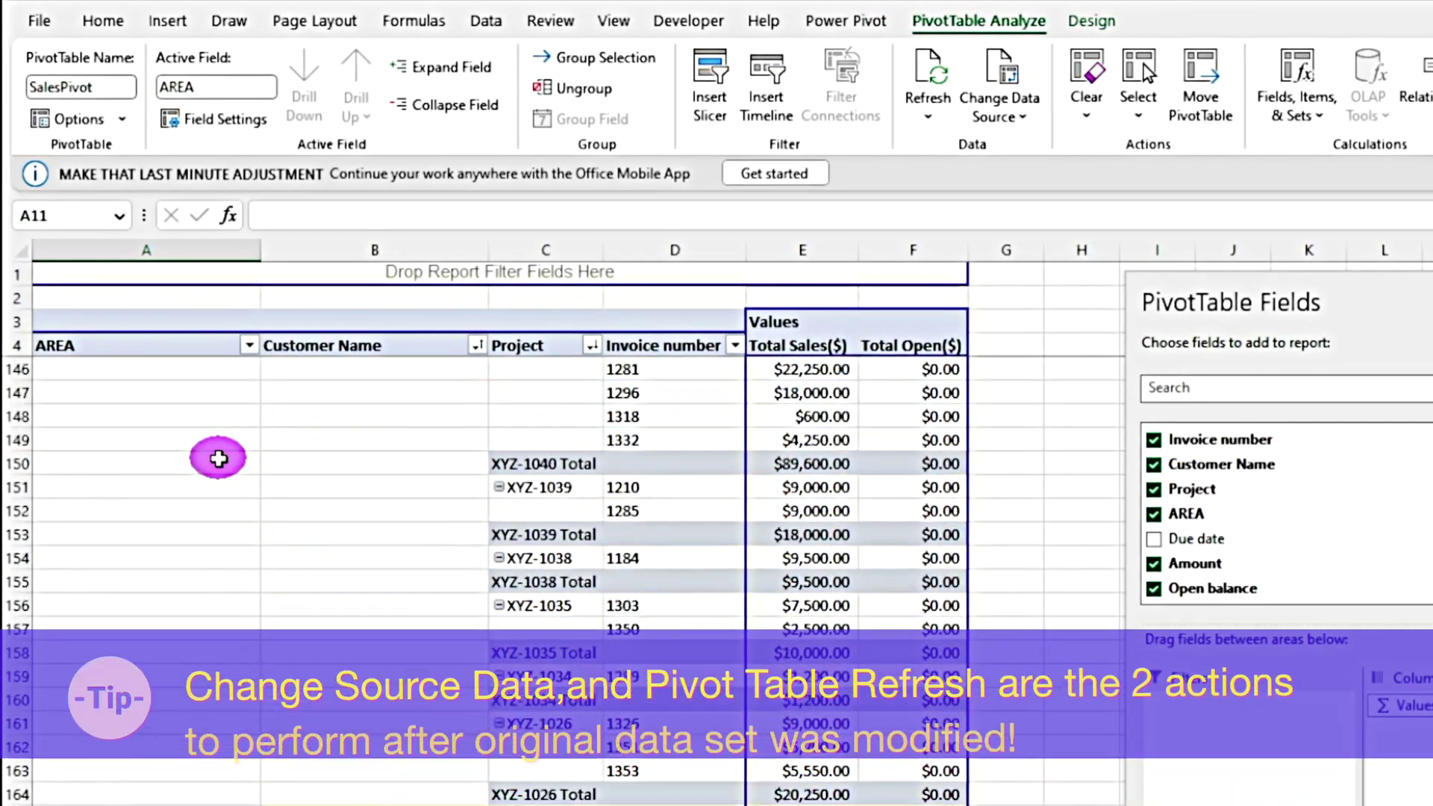
{"action": "scroll", "coordinate": [242, 474], "scroll_direction": "up", "scroll_amount": 20}
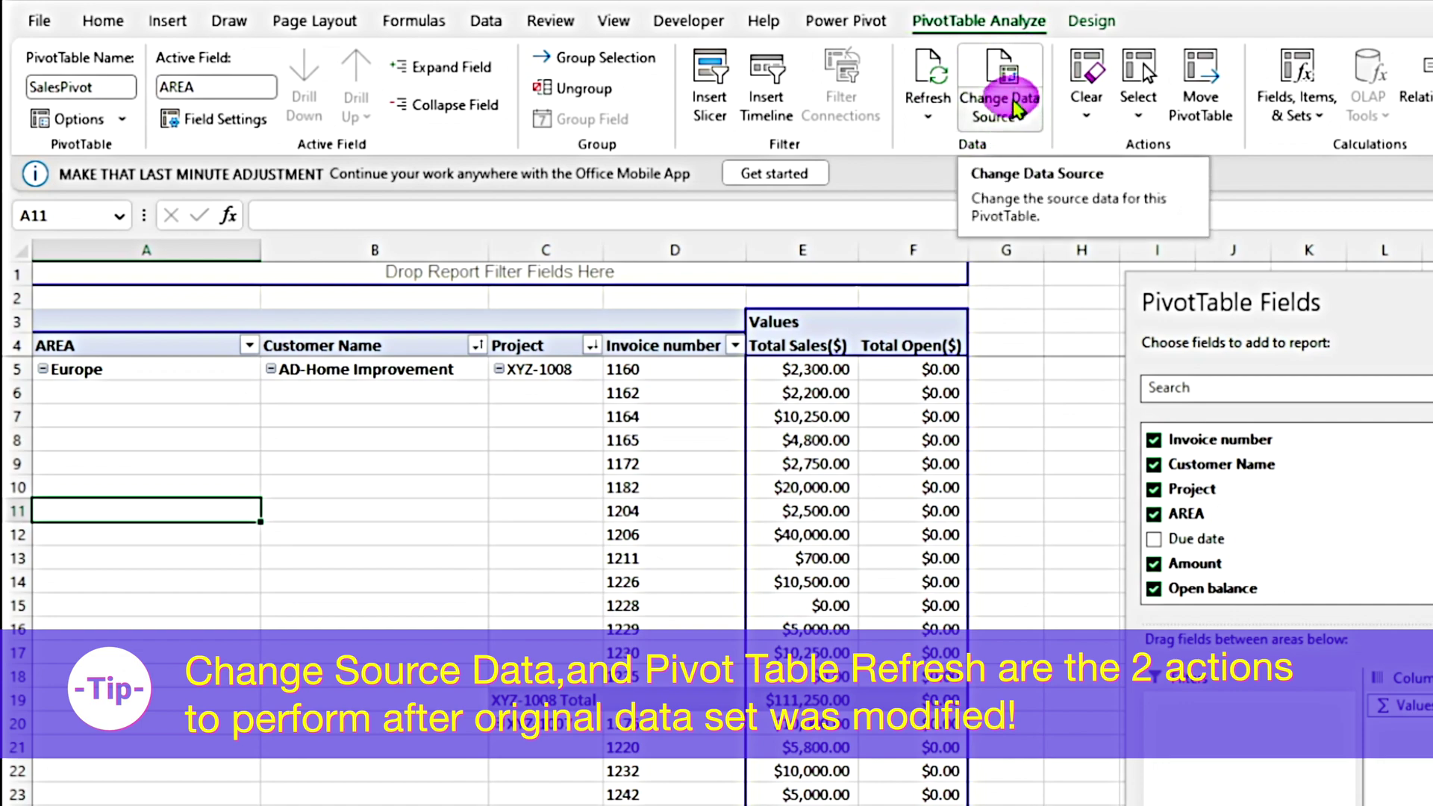
Change the pivot table's data source to 'PivotData-Sales 2022'!$A$3:$H$187, taking in the appended Asia rows
{"action": "left_click", "coordinate": [1014, 86]}
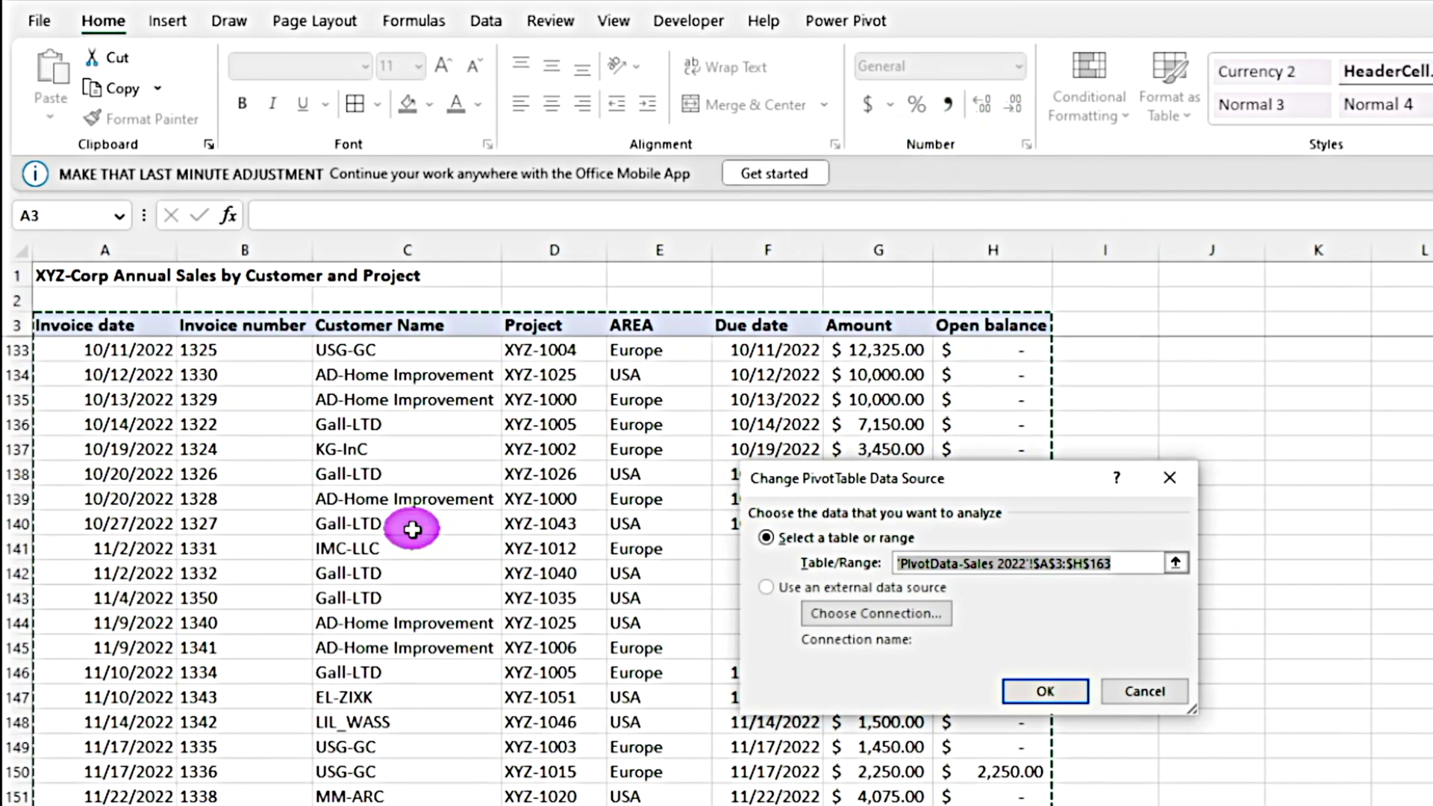
{"action": "scroll", "coordinate": [338, 577], "scroll_direction": "down", "scroll_amount": 16}
{"action": "scroll", "coordinate": [341, 573], "scroll_direction": "up", "scroll_amount": 8}
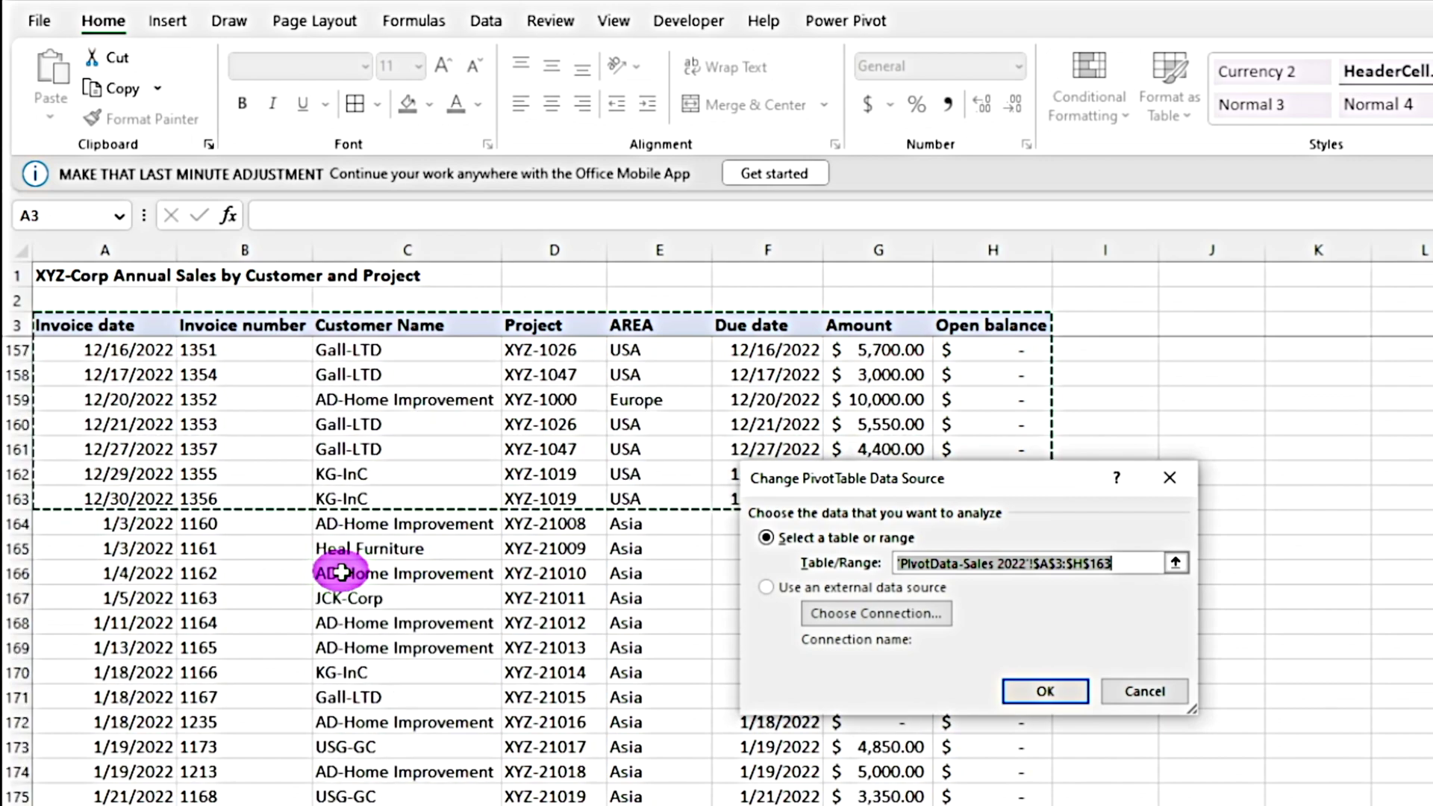
{"action": "scroll", "coordinate": [342, 574], "scroll_direction": "up", "scroll_amount": 5}
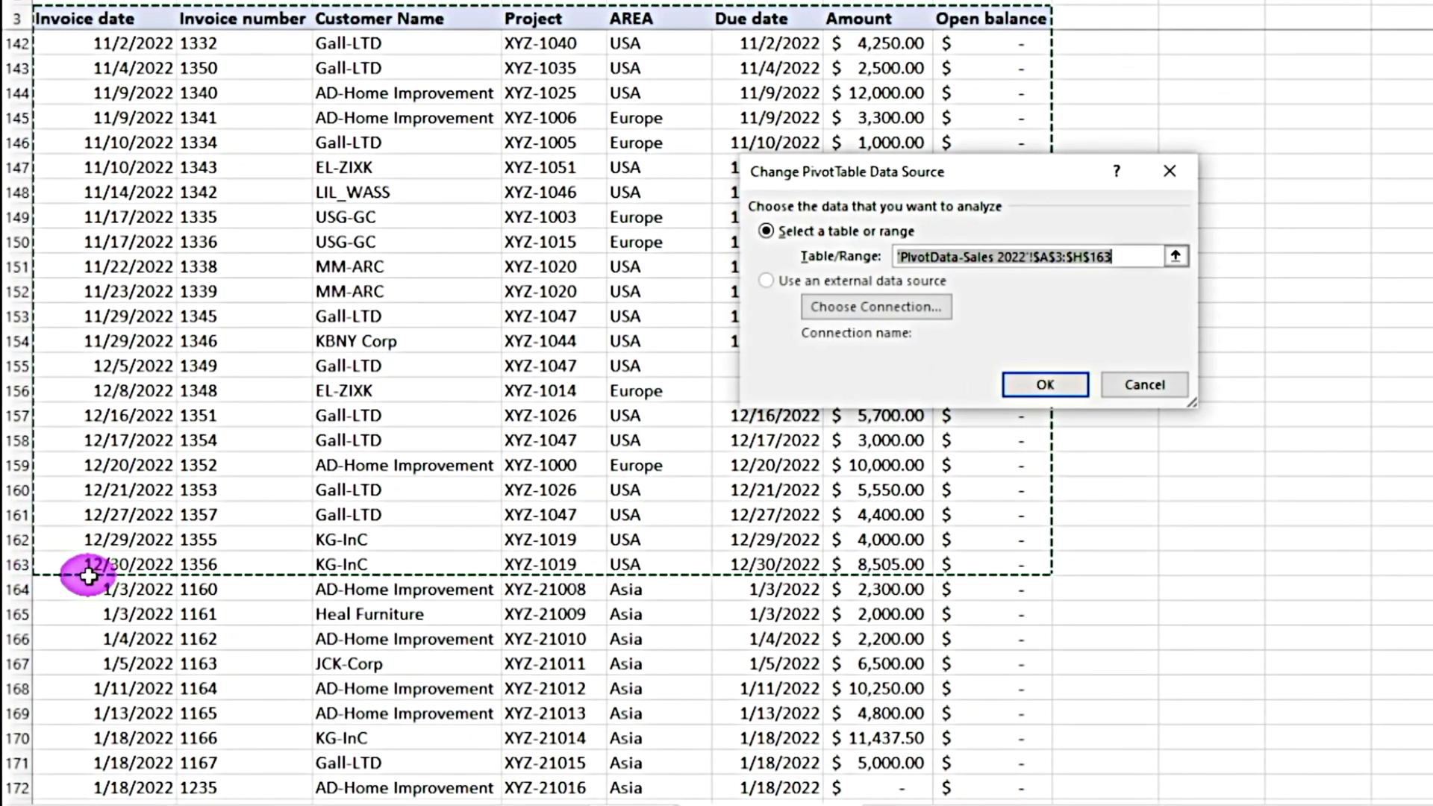
{"action": "scroll", "coordinate": [88, 575], "scroll_direction": "down", "scroll_amount": 9}
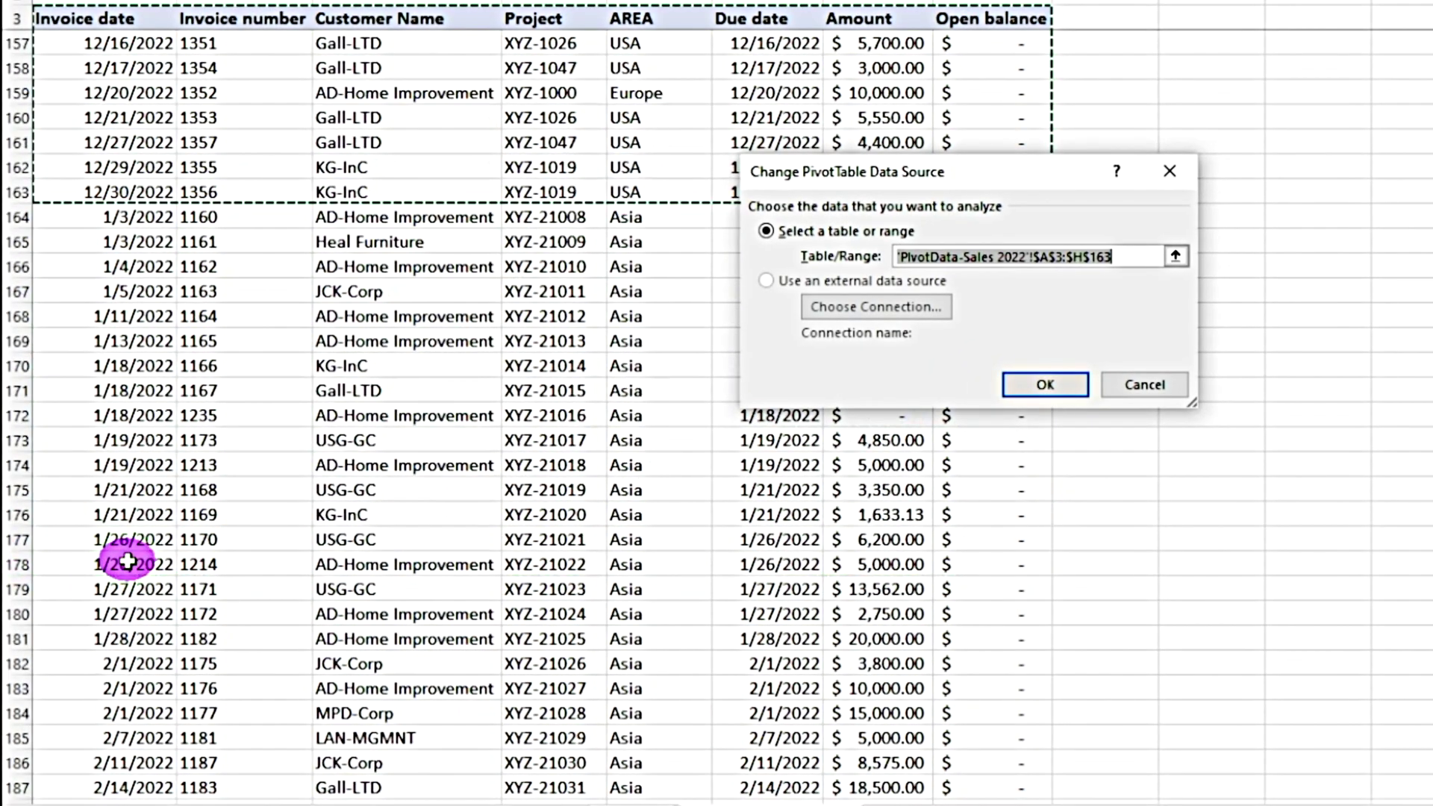
{"action": "scroll", "coordinate": [119, 561], "scroll_direction": "up", "scroll_amount": 7}
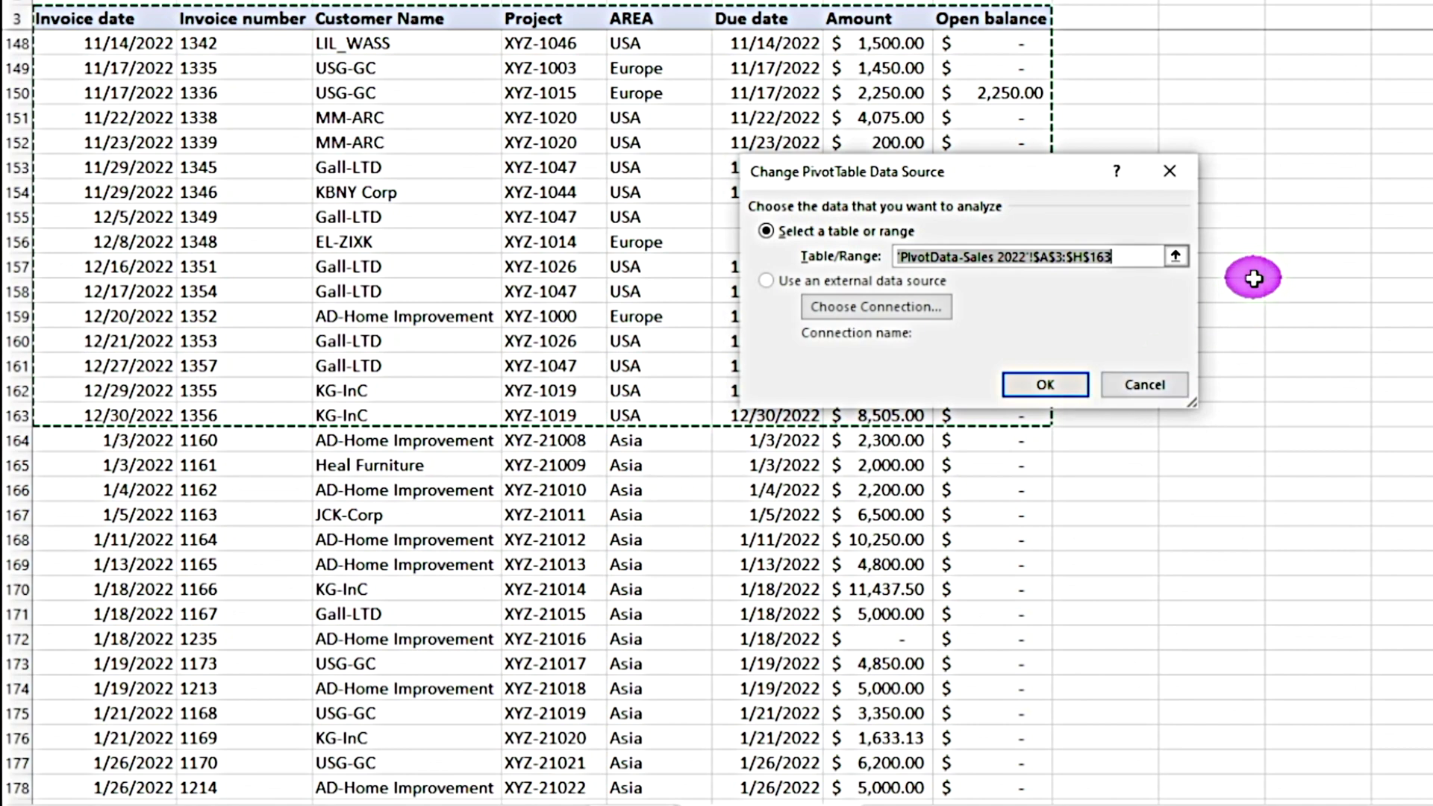
{"action": "left_click", "coordinate": [1180, 256]}
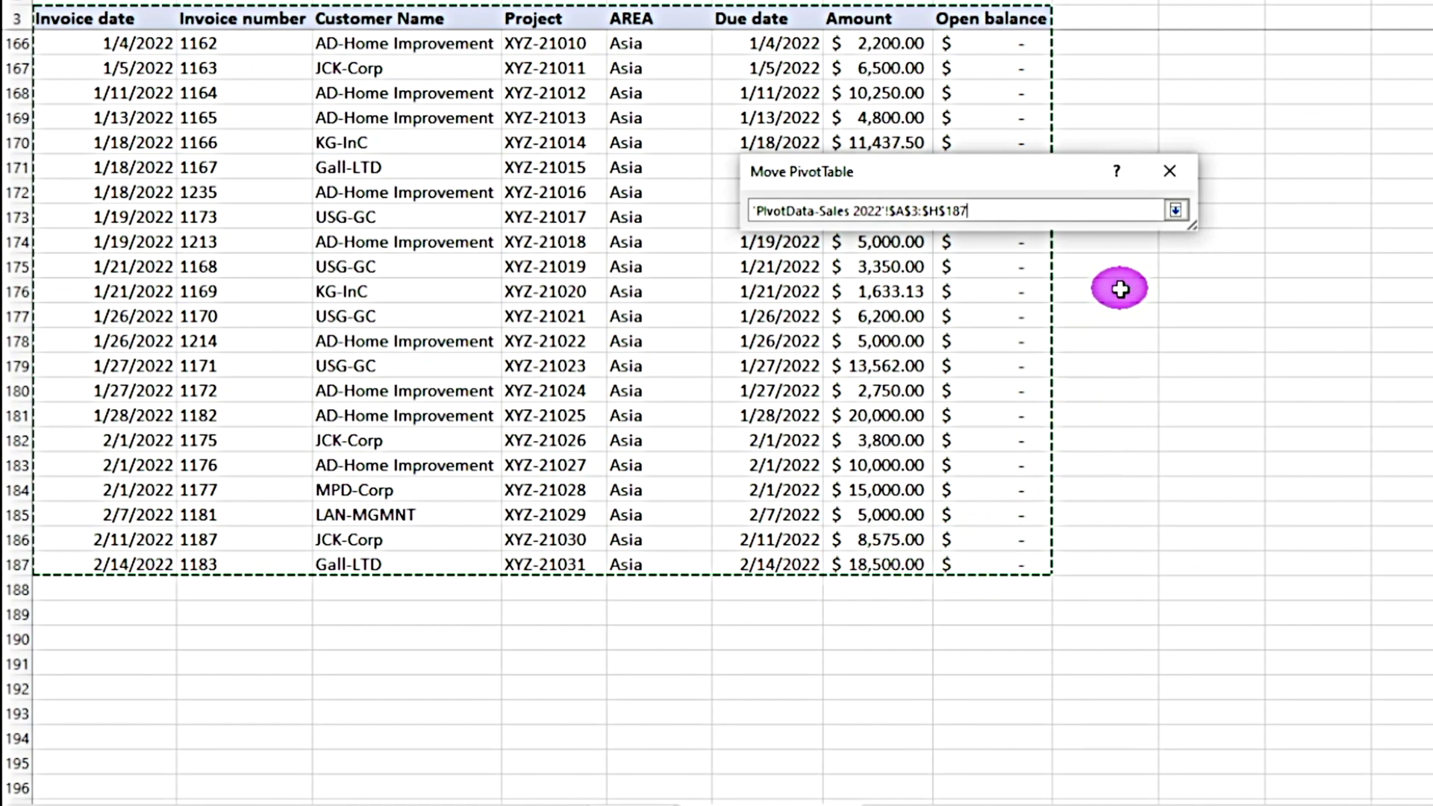
{"action": "key", "text": "Return"}
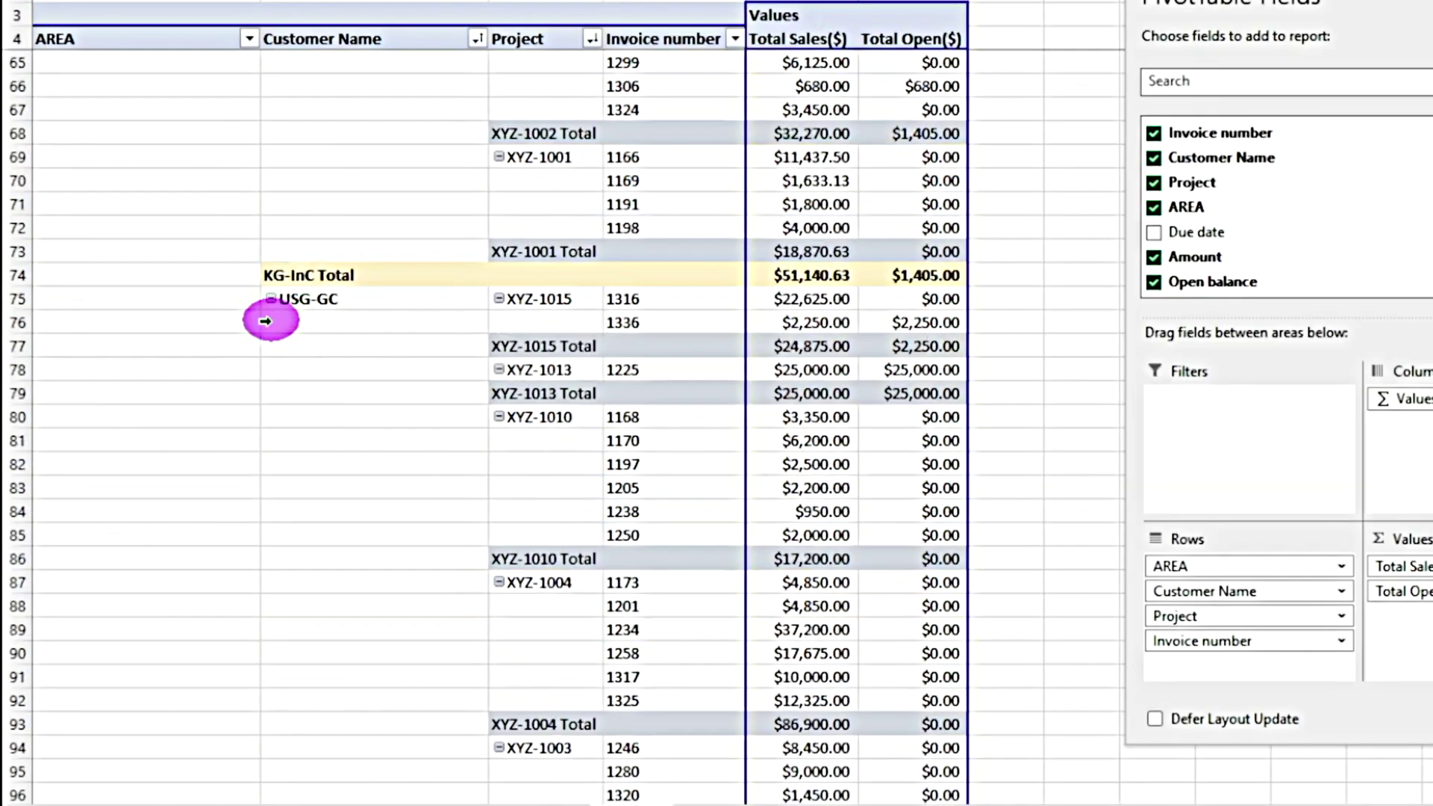
Look through the updated pivot table for the Asia group and collapse the AREA field to one row per area
{"action": "scroll", "coordinate": [266, 322], "scroll_direction": "down", "scroll_amount": 8}
{"action": "scroll", "coordinate": [265, 322], "scroll_direction": "down", "scroll_amount": 20}
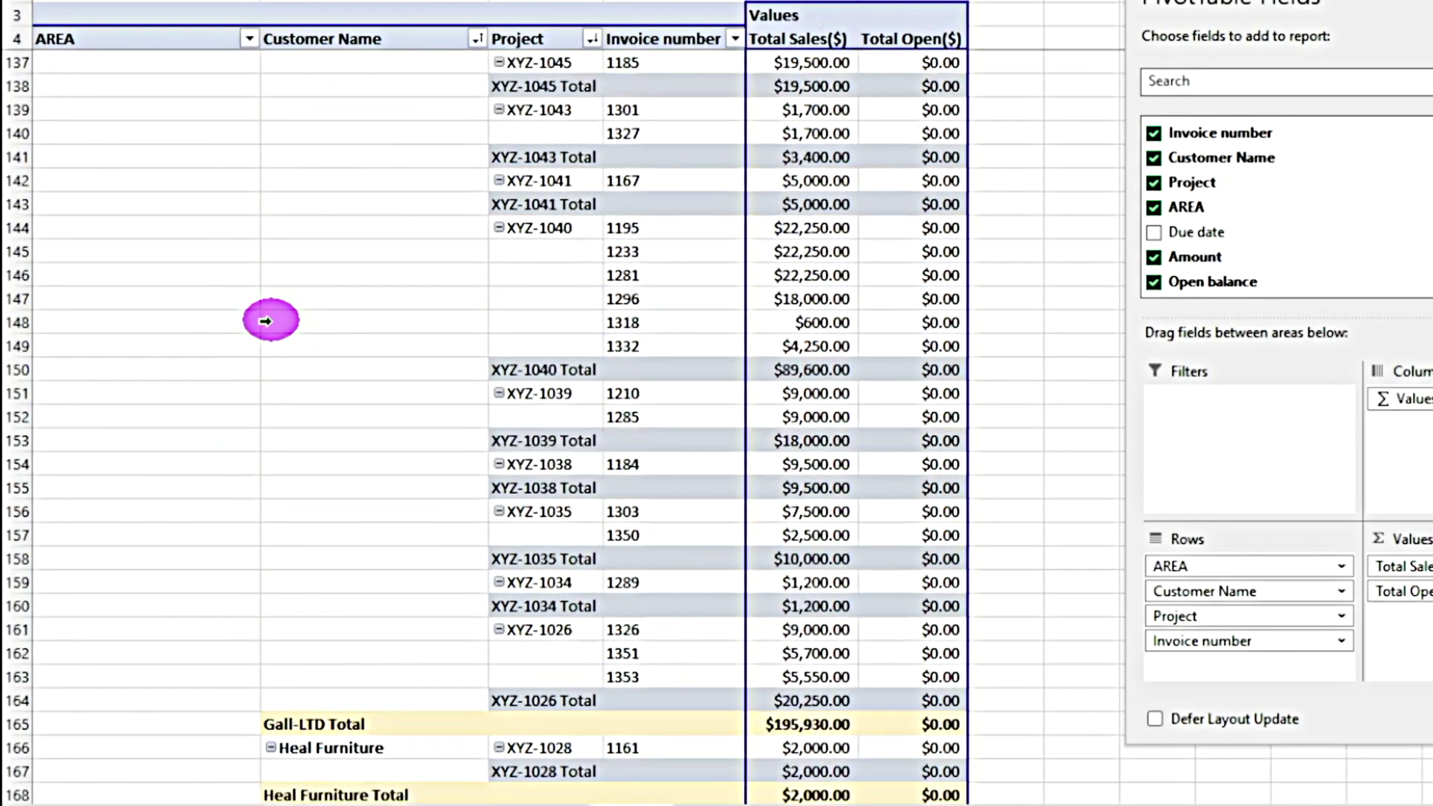
{"action": "scroll", "coordinate": [266, 323], "scroll_direction": "down", "scroll_amount": 13}
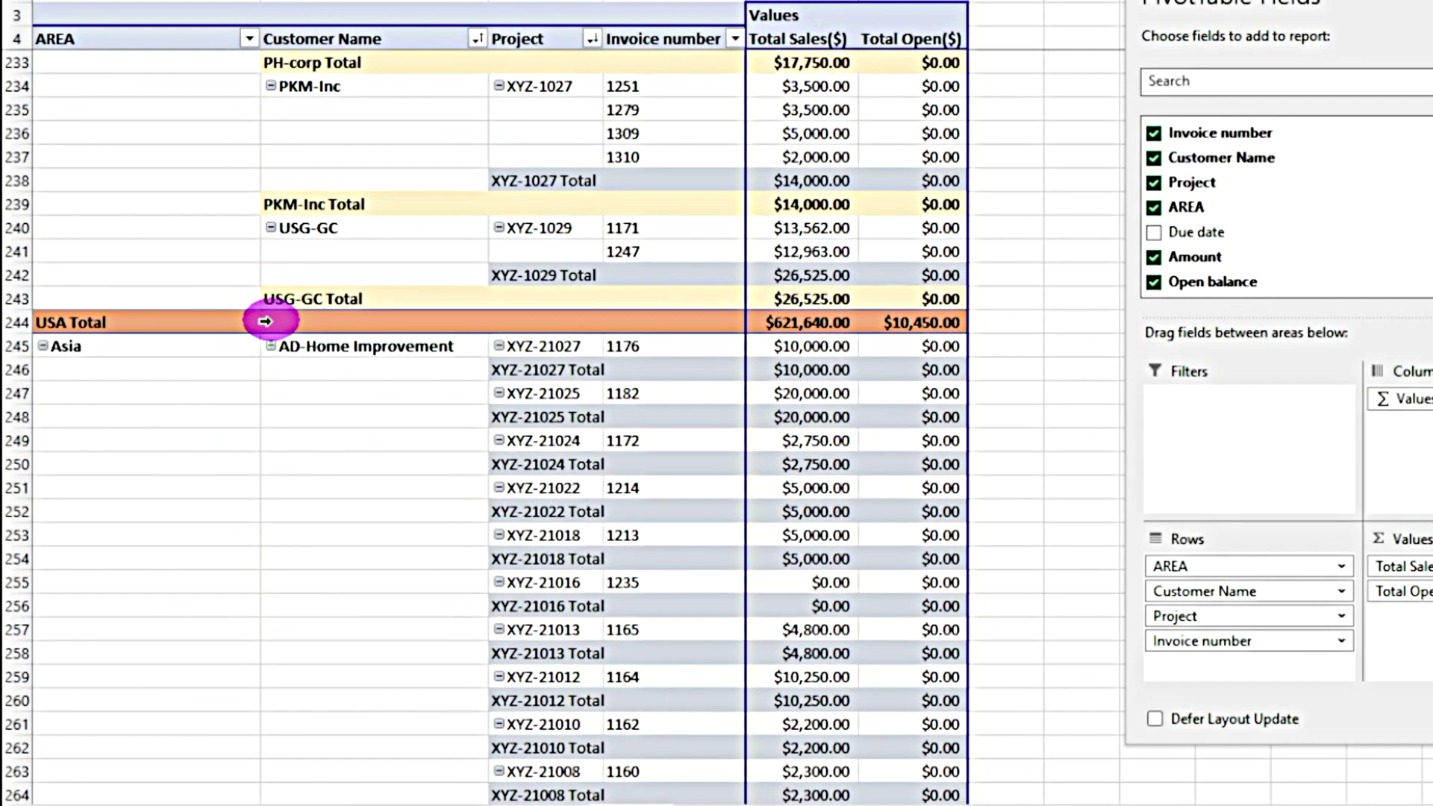
{"action": "scroll", "coordinate": [265, 322], "scroll_direction": "down", "scroll_amount": 2}
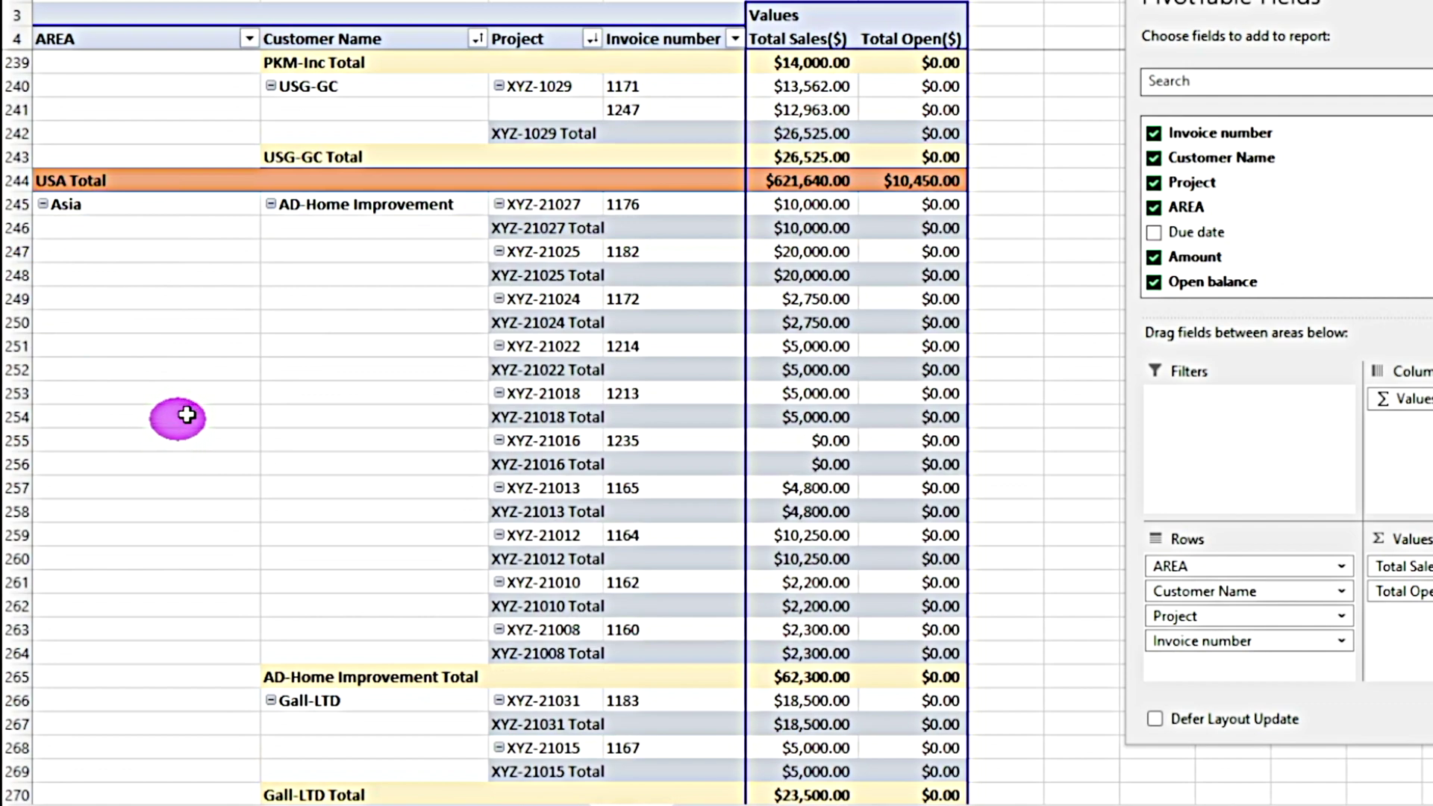
{"action": "scroll", "coordinate": [190, 396], "scroll_direction": "up", "scroll_amount": 15}
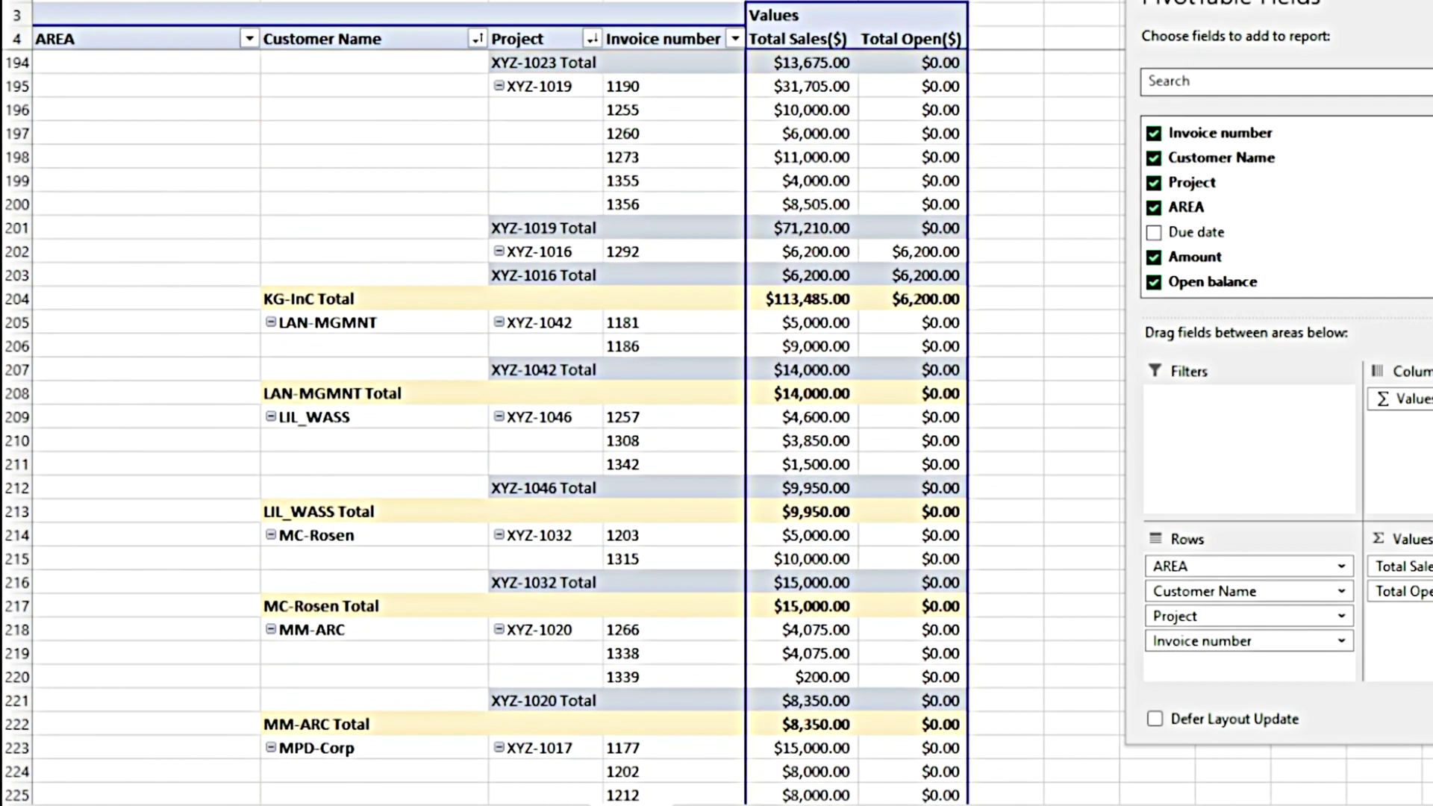
{"action": "left_click", "coordinate": [158, 42]}
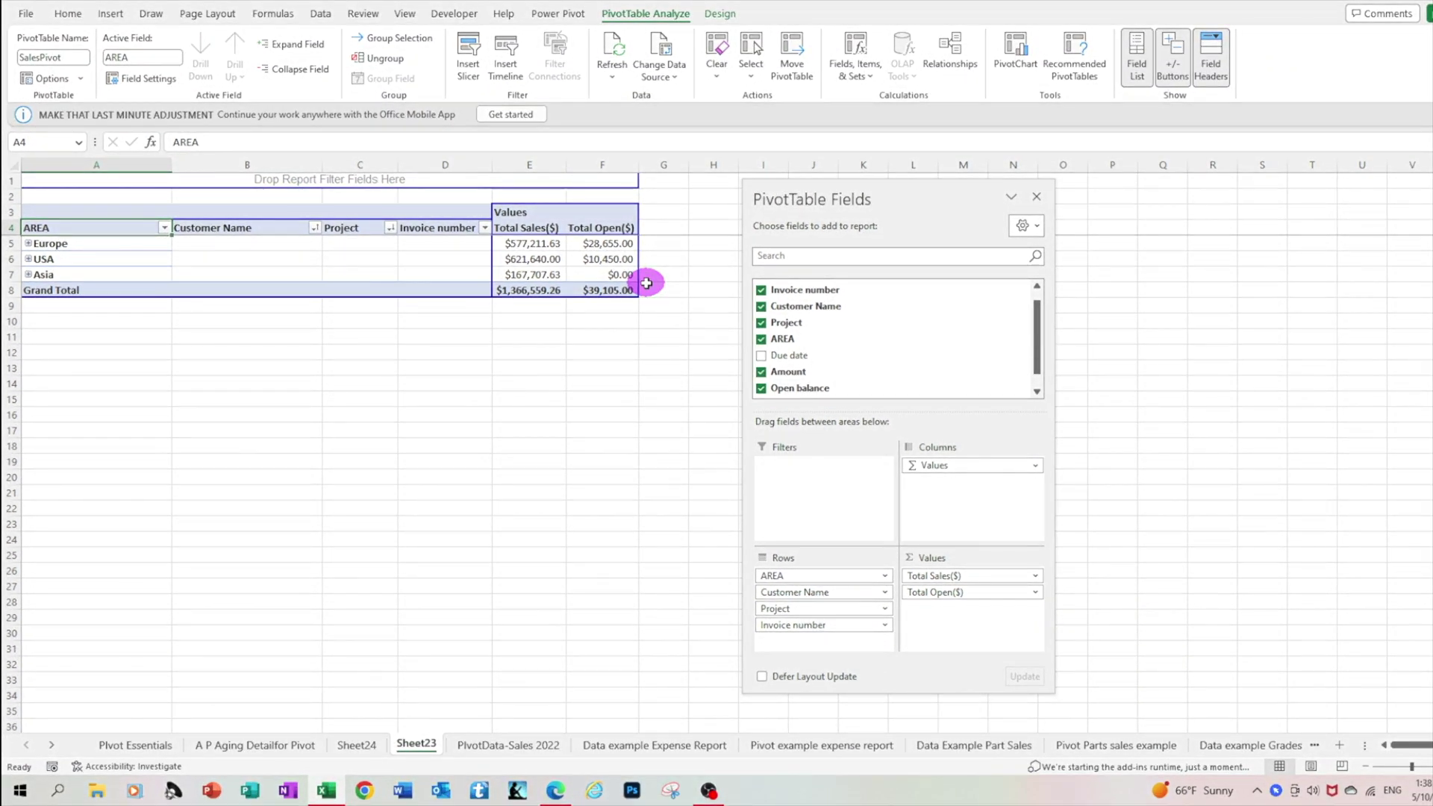
{"action": "mouse_move", "coordinate": [603, 244]}
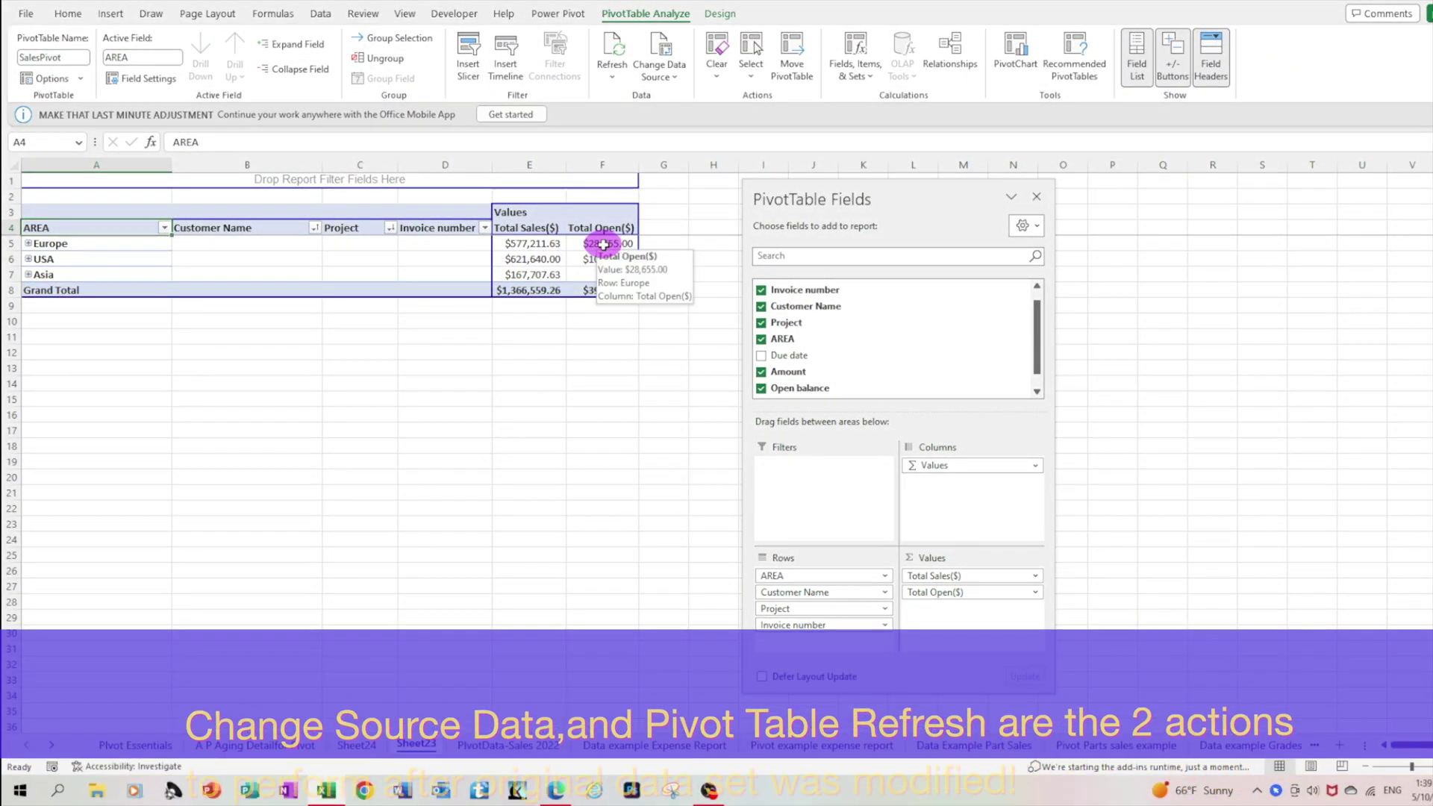